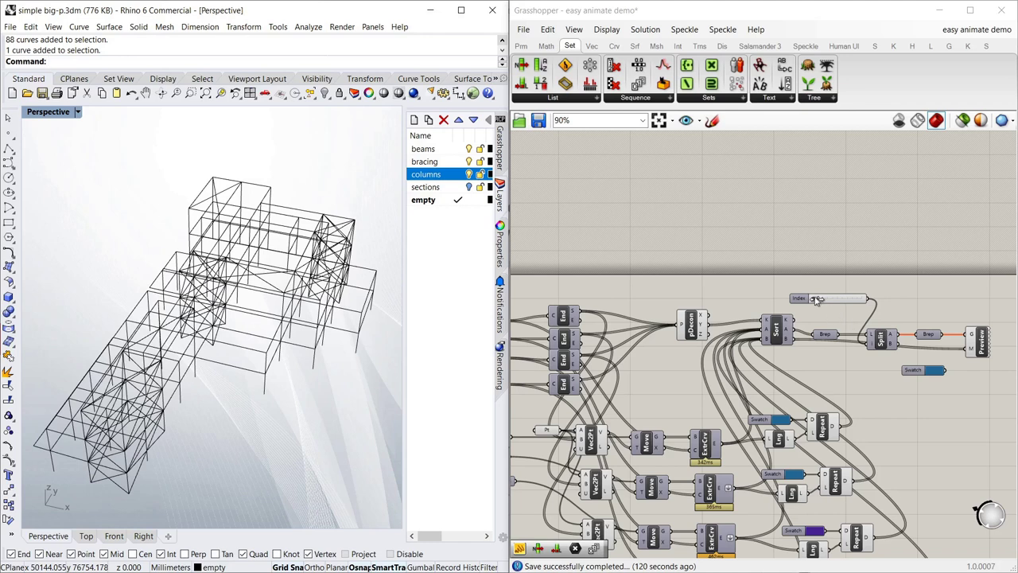
# Step: Set the Index slider to 0, then raise it to its maximum to build up the whole structural frame
pyautogui.moveTo(815, 298); pyautogui.dragTo(766, 291)
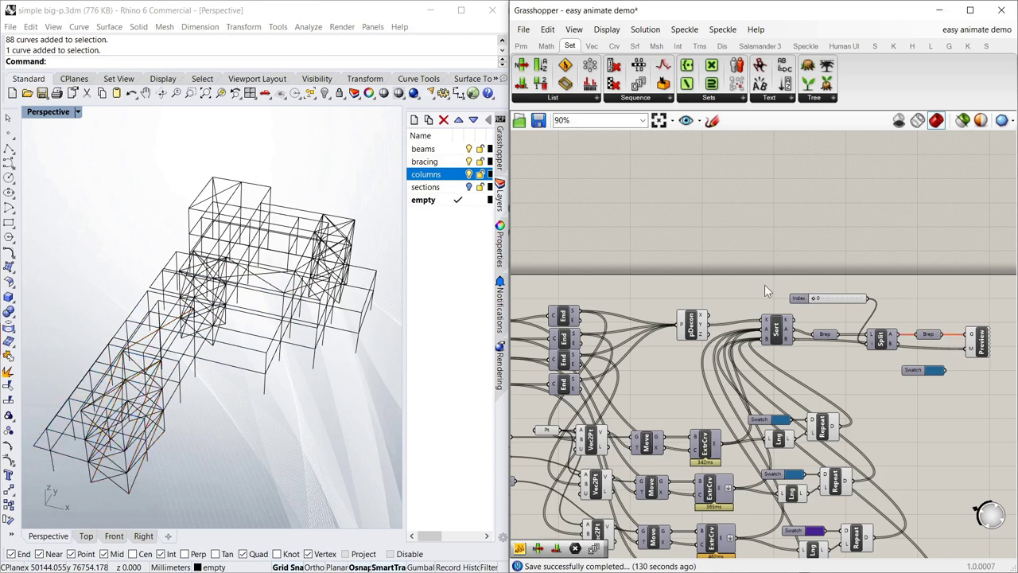
pyautogui.click(812, 299)
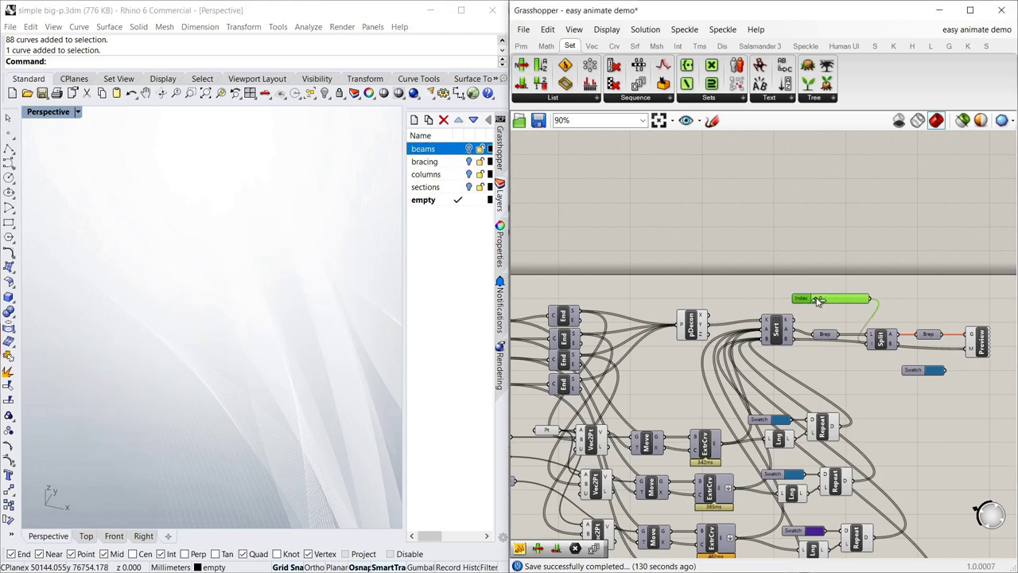
pyautogui.moveTo(817, 301); pyautogui.dragTo(868, 298)
# Step: Examine the frame's beams, columns and bracing up close and from several angles in the Perspective view
pyautogui.scroll(3, 72, 437)
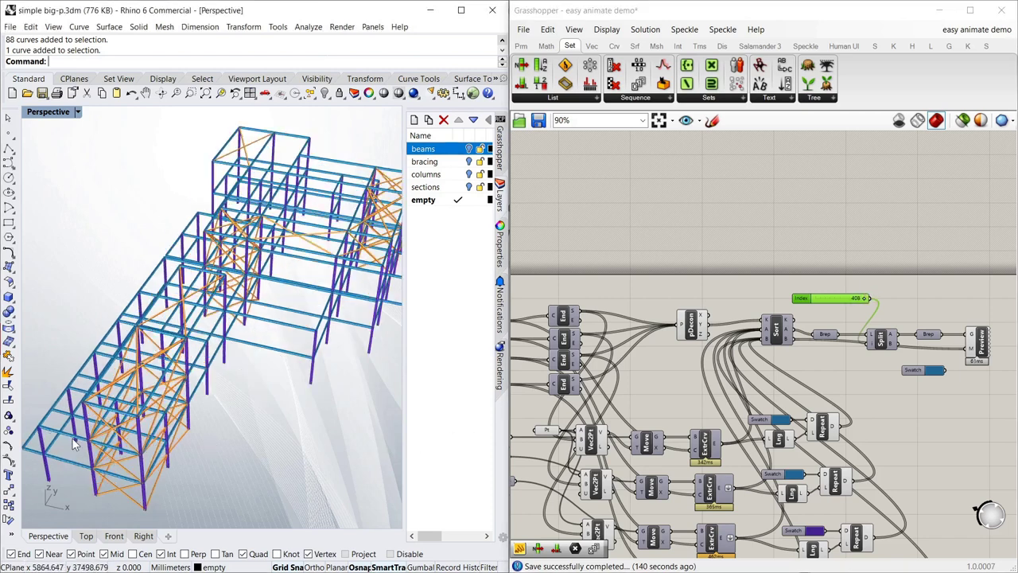
pyautogui.scroll(8, 71, 438)
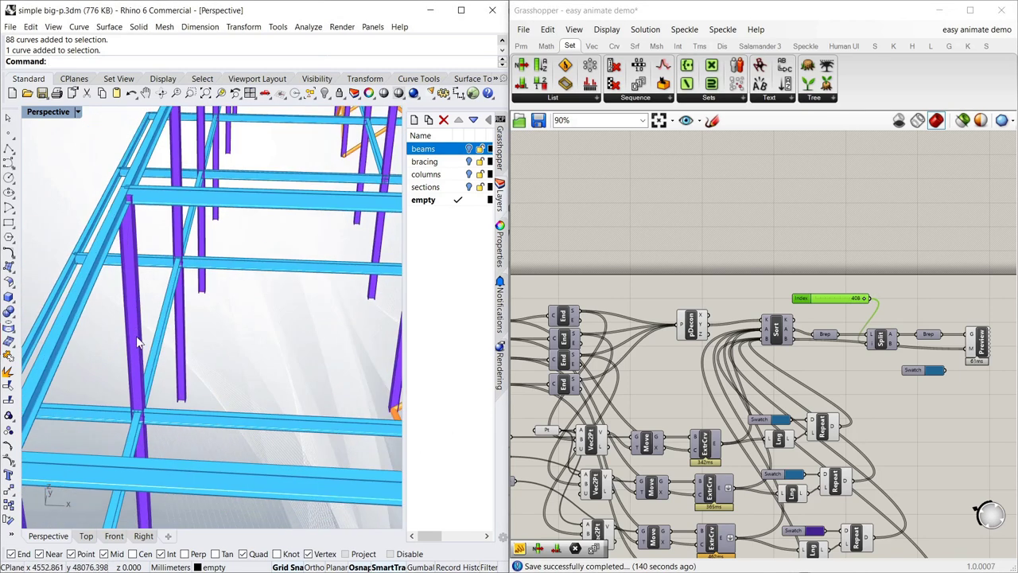
pyautogui.scroll(-4, 131, 342)
pyautogui.scroll(4, 95, 386)
pyautogui.moveTo(87, 396); pyautogui.dragTo(267, 316, button='right')
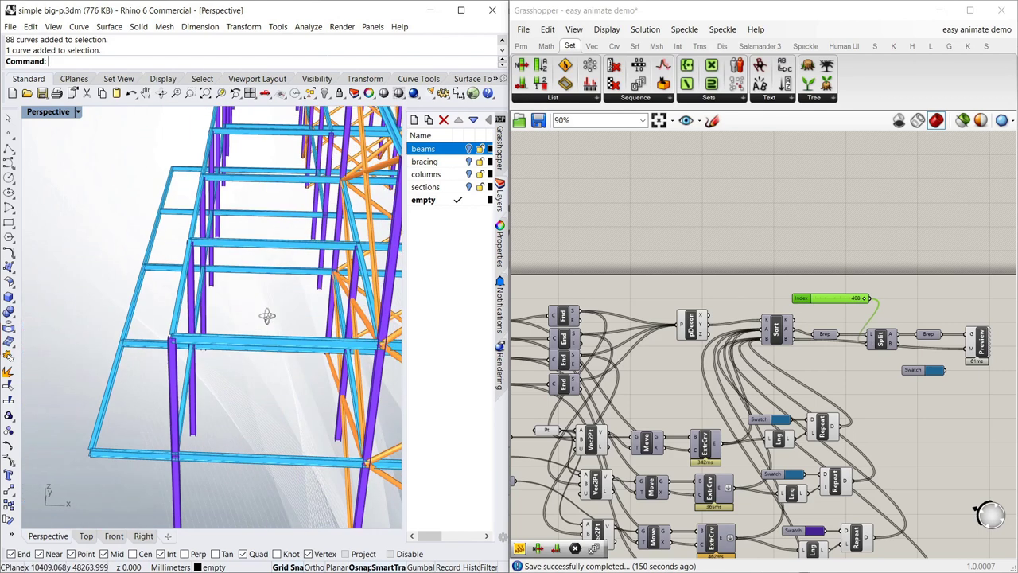
pyautogui.moveTo(203, 329); pyautogui.dragTo(191, 364, button='right')
pyautogui.hotkey('ctrl', 'shift', 'e')
pyautogui.scroll(8, 210, 354)
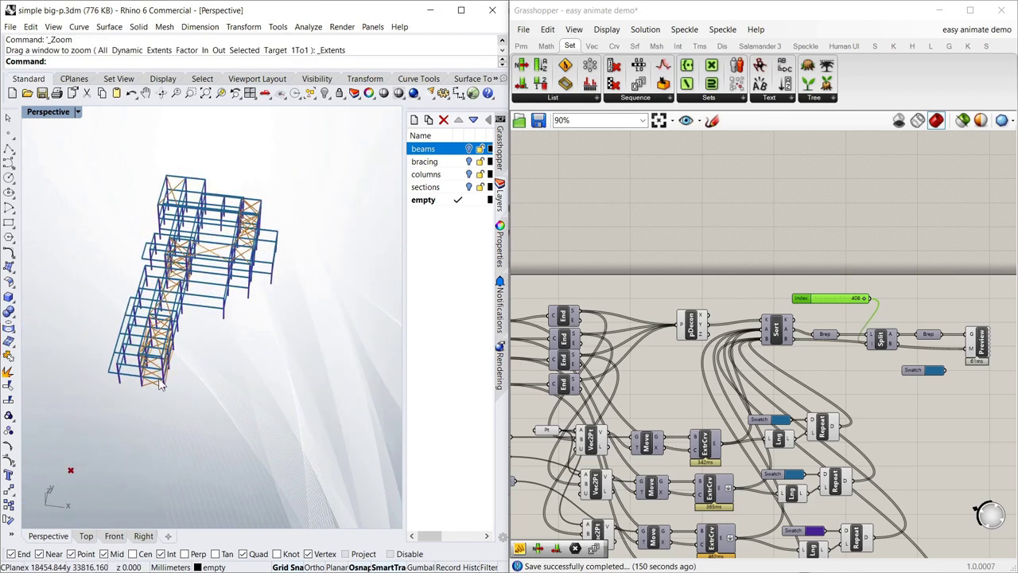
pyautogui.scroll(10, 179, 385)
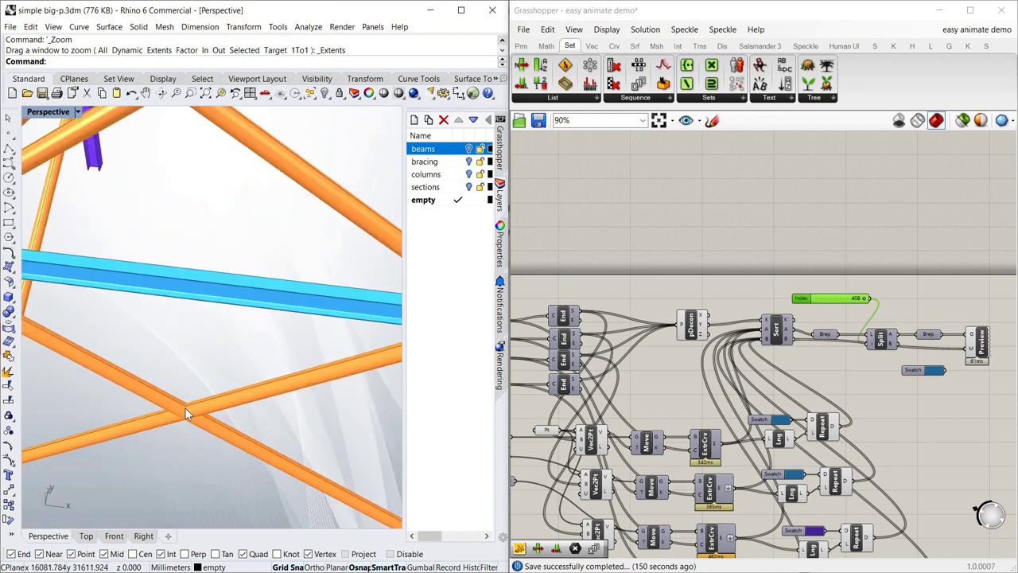
pyautogui.moveTo(235, 400); pyautogui.dragTo(260, 403, button='right')
pyautogui.scroll(-10, 129, 316)
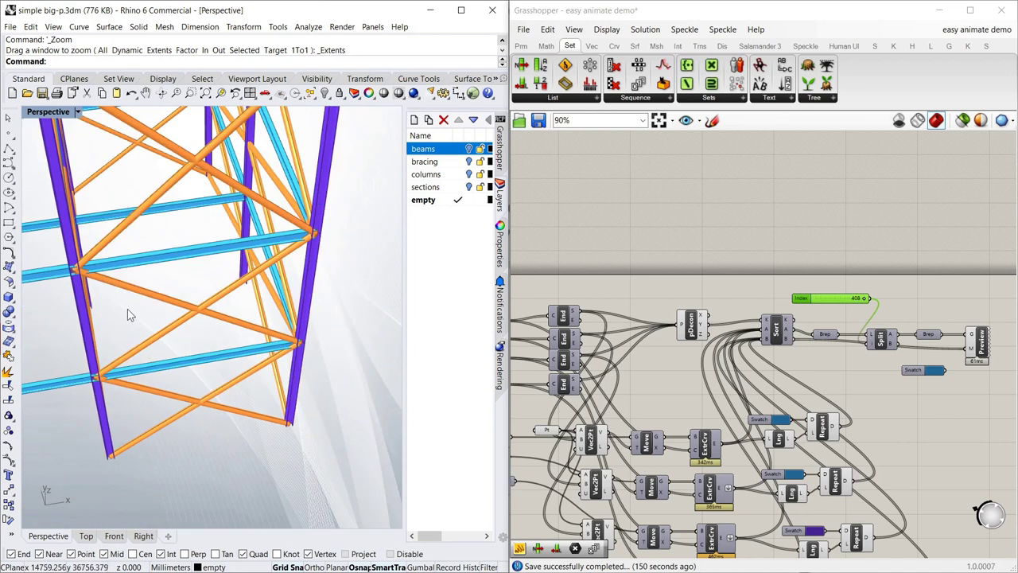
pyautogui.scroll(-10, 313, 322)
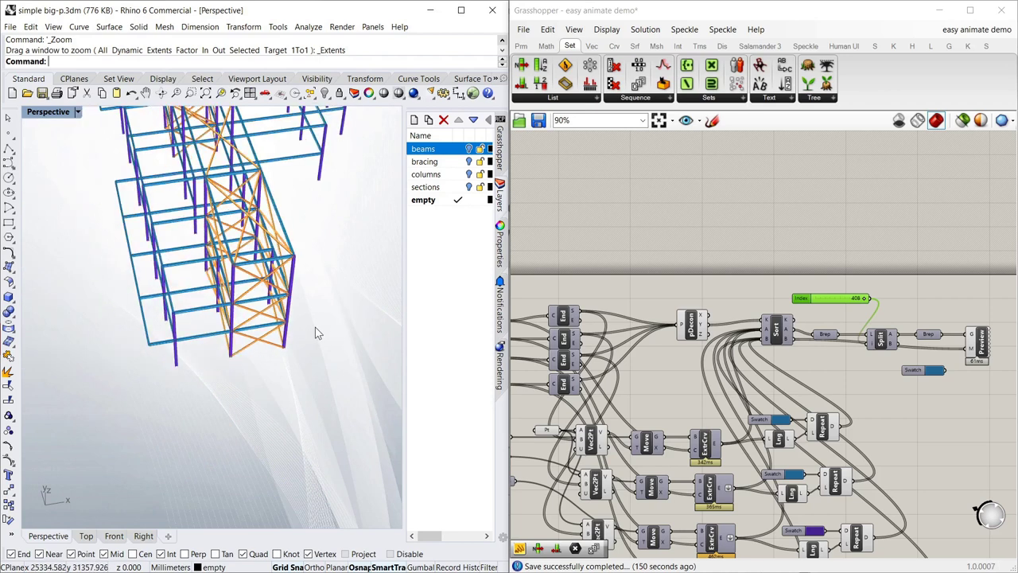
pyautogui.scroll(5, 270, 261)
pyautogui.moveTo(275, 268); pyautogui.dragTo(265, 304, button='right')
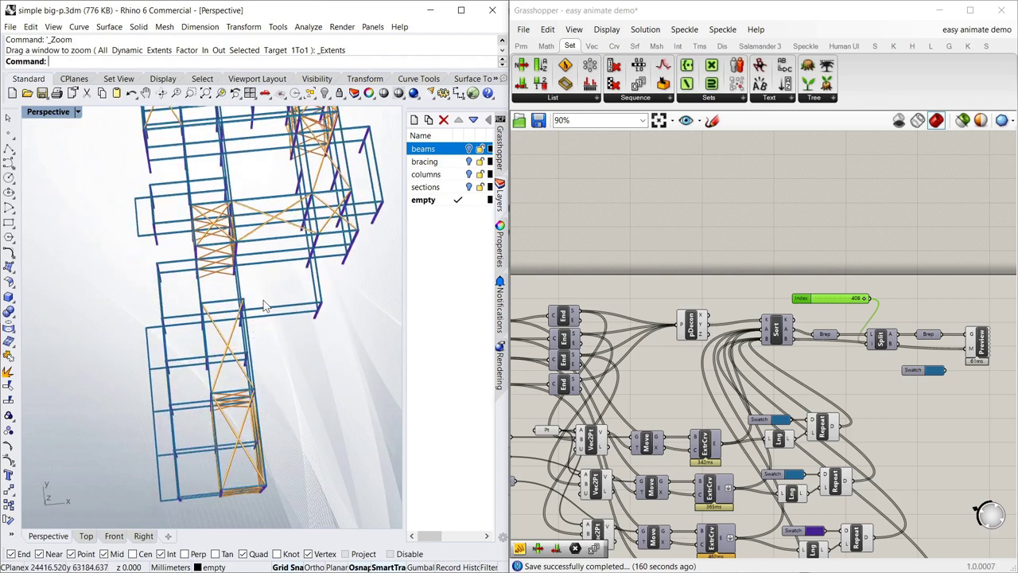
pyautogui.scroll(-5, 266, 301)
pyautogui.moveTo(306, 231); pyautogui.dragTo(297, 256, button='right')
pyautogui.scroll(4, 299, 255)
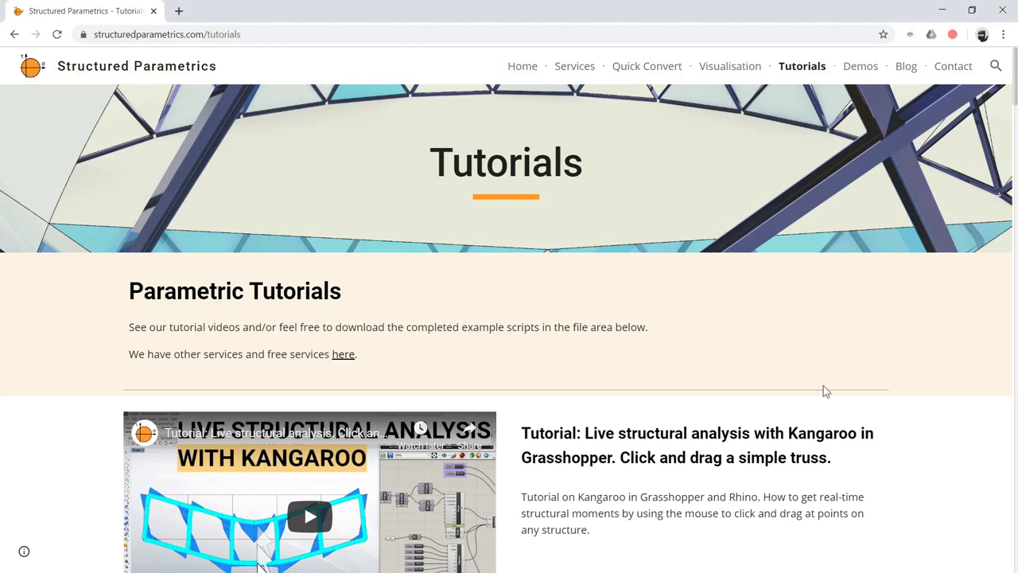
# Step: Switch to the browser and look through the Structured Parametrics Tutorials page, including the free script downloads
pyautogui.scroll(-20, 824, 391)
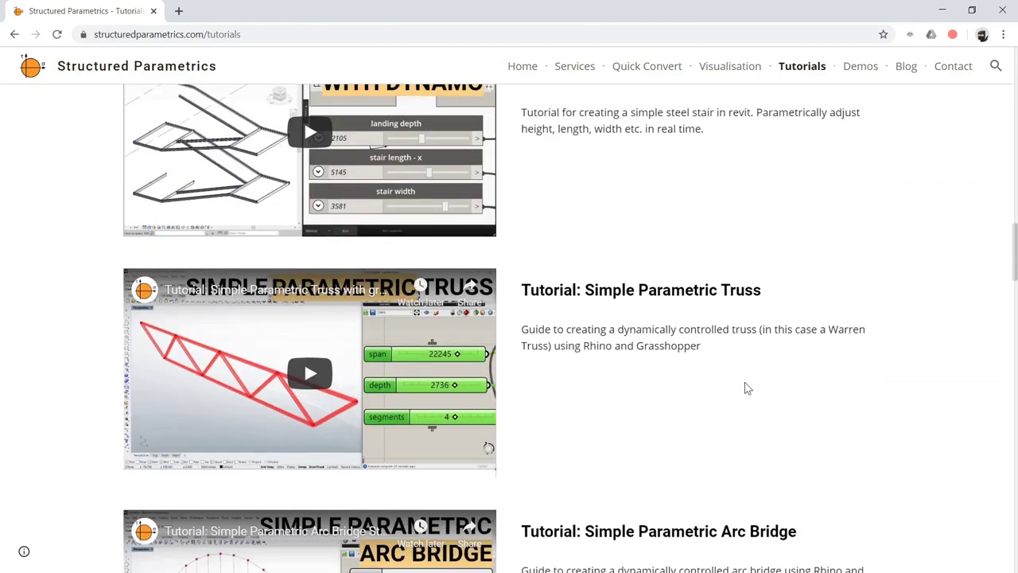
pyautogui.scroll(-13, 745, 383)
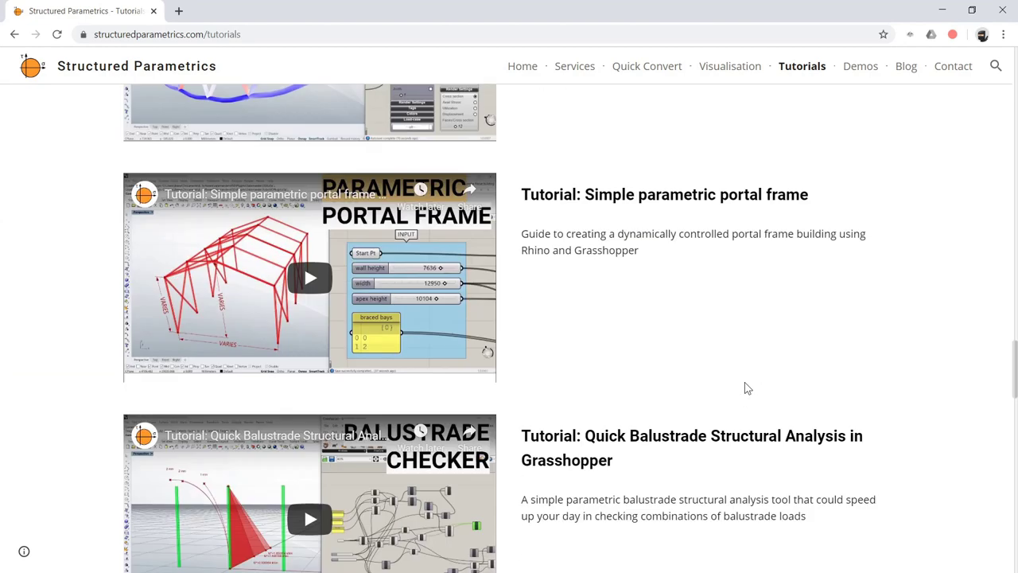
pyautogui.scroll(-7, 745, 382)
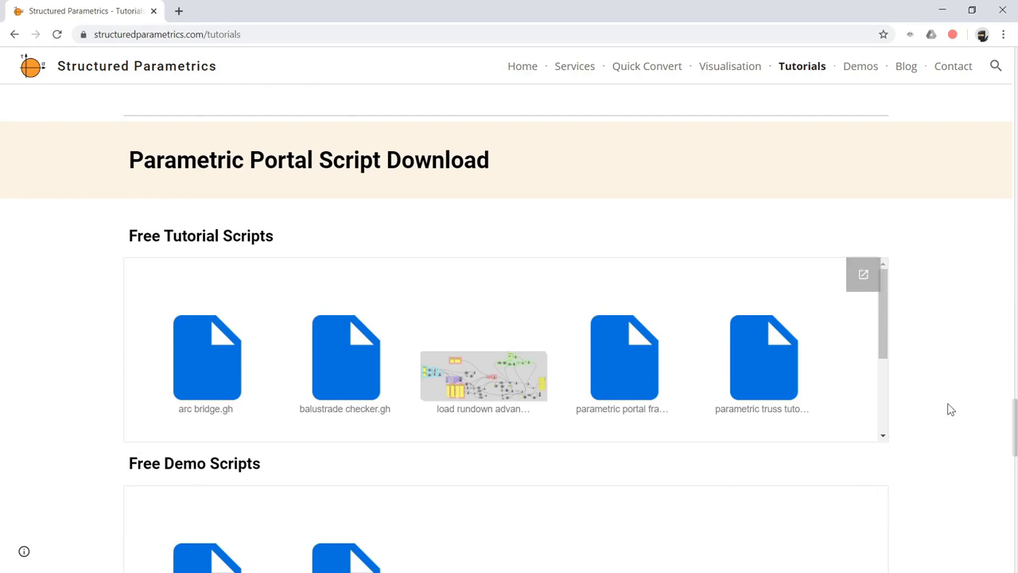
pyautogui.scroll(20, 959, 461)
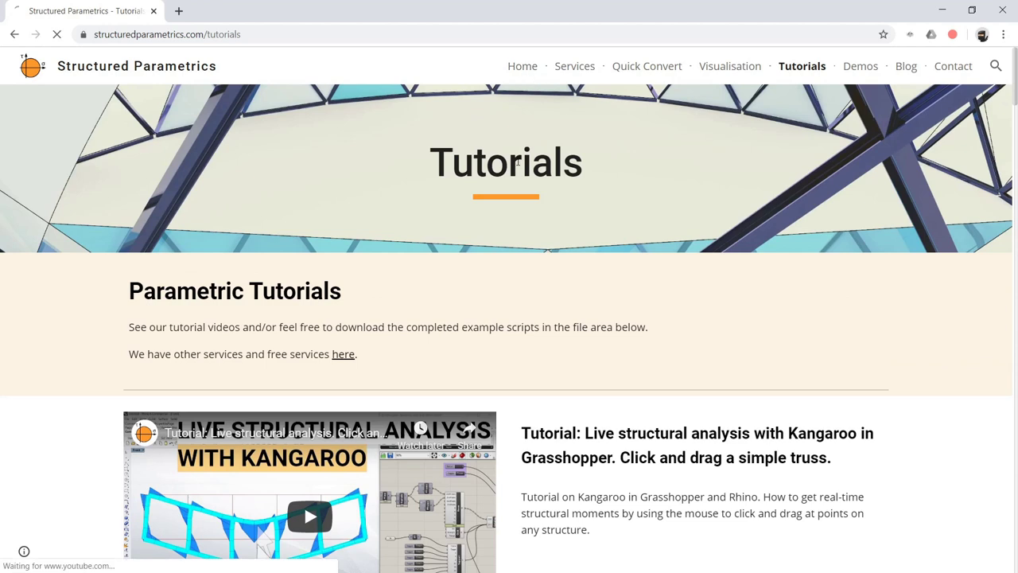
# Step: Open the Structured Parametrics Home page and review the services it offers
pyautogui.click(523, 66)
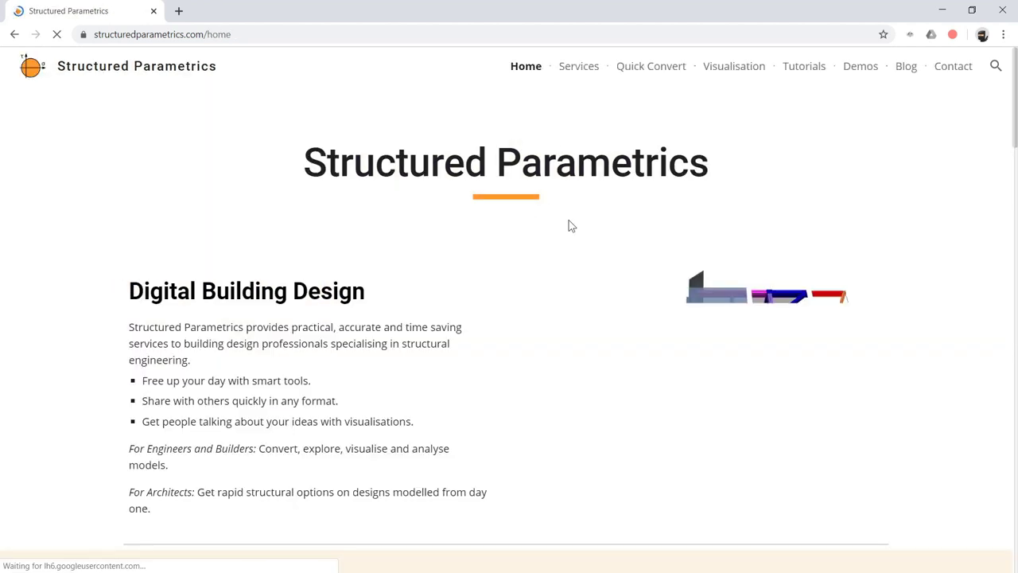
pyautogui.scroll(-7, 356, 401)
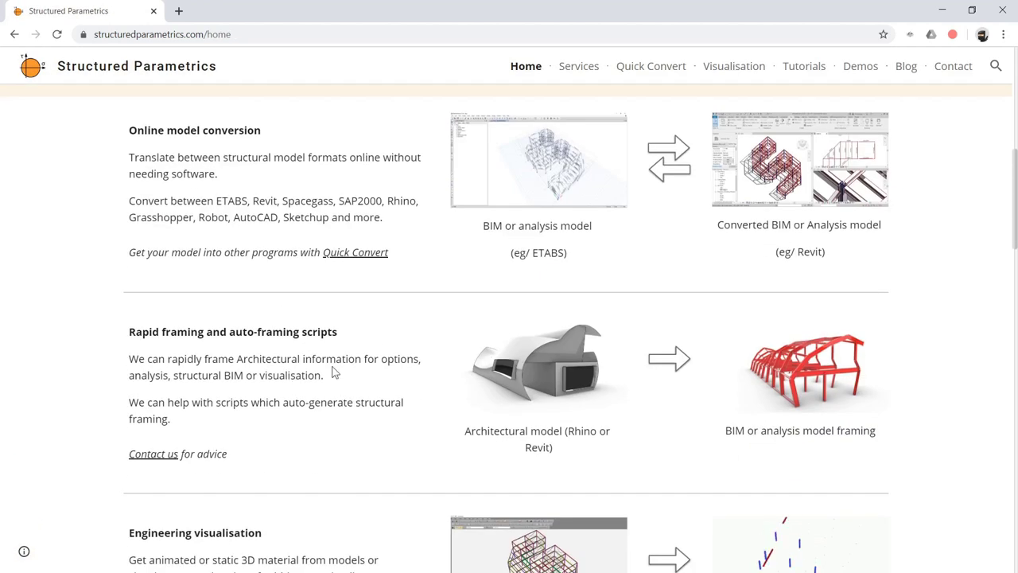
pyautogui.scroll(-2, 390, 378)
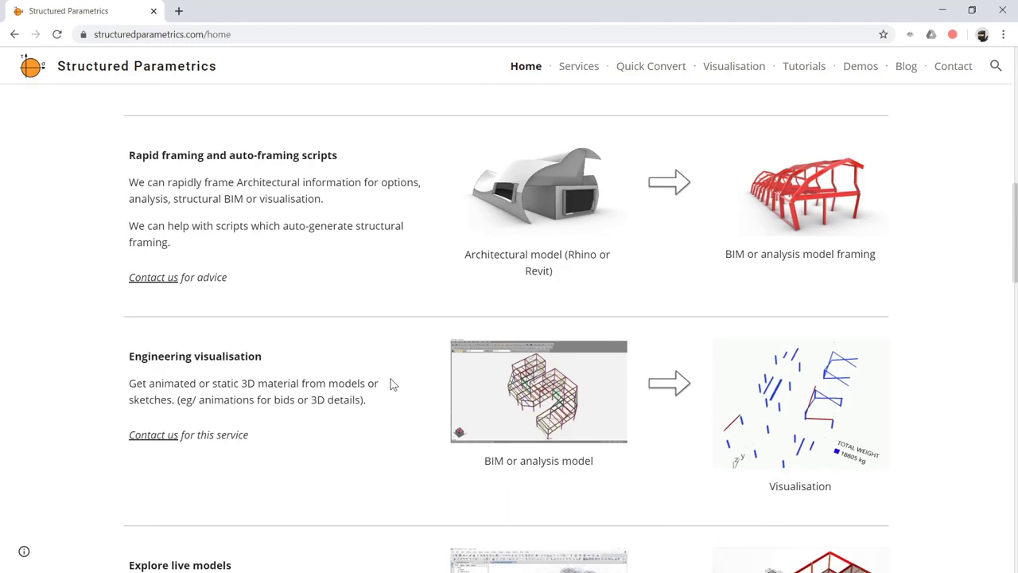
pyautogui.scroll(-3, 656, 398)
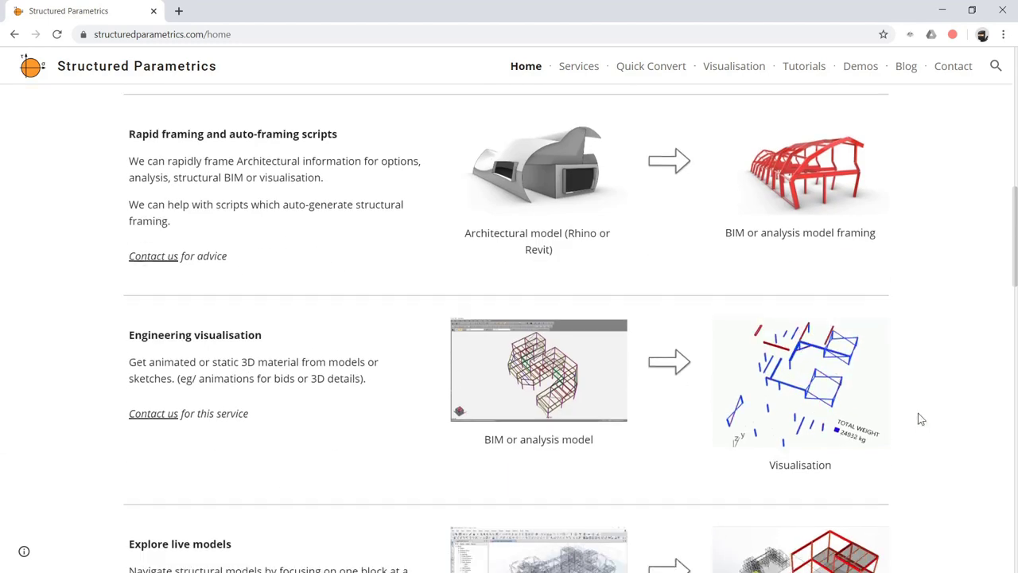
pyautogui.scroll(-1, 375, 389)
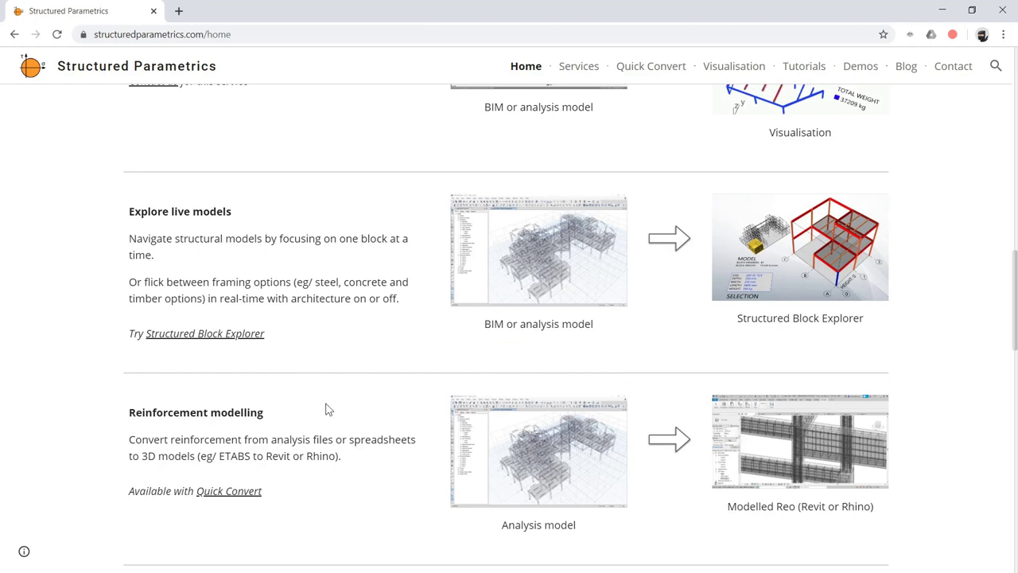
pyautogui.scroll(-2, 286, 358)
pyautogui.scroll(-2, 322, 437)
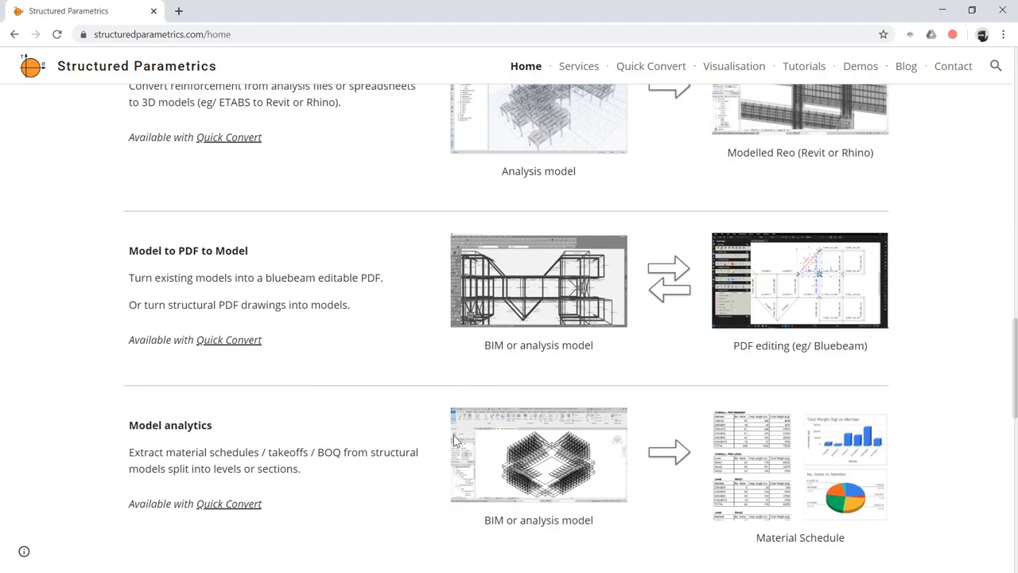
pyautogui.scroll(16, 454, 440)
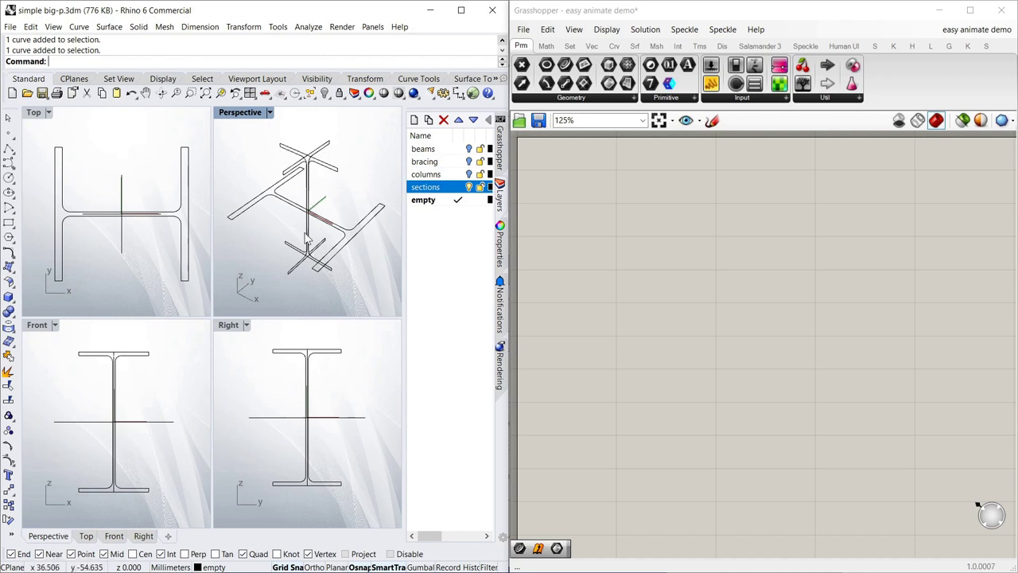
# Step: Switch back to Rhino and inspect the section profile drawn in each of the Top, Front and Right views
pyautogui.click(134, 165)
pyautogui.click(288, 355)
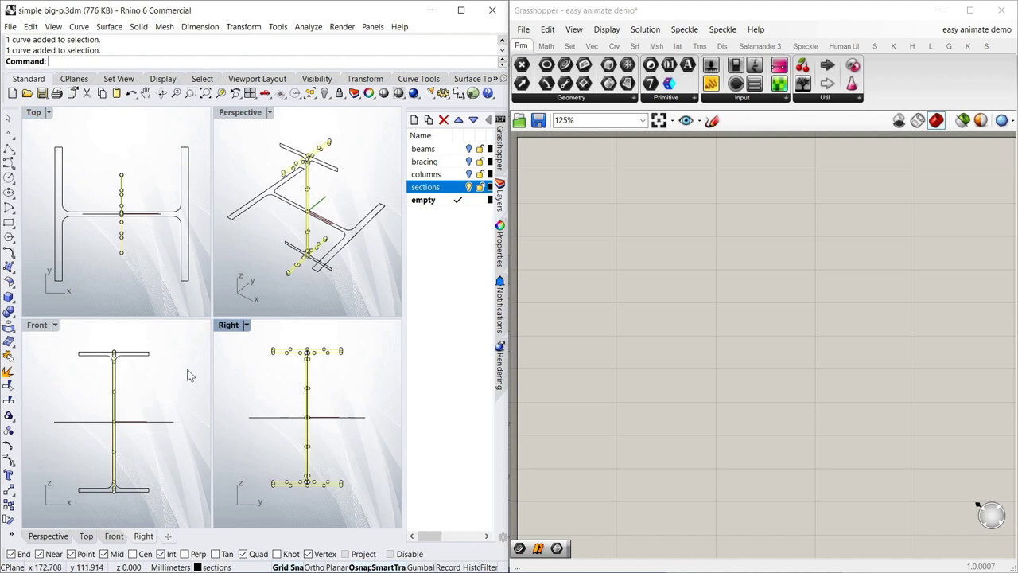
pyautogui.click(132, 358)
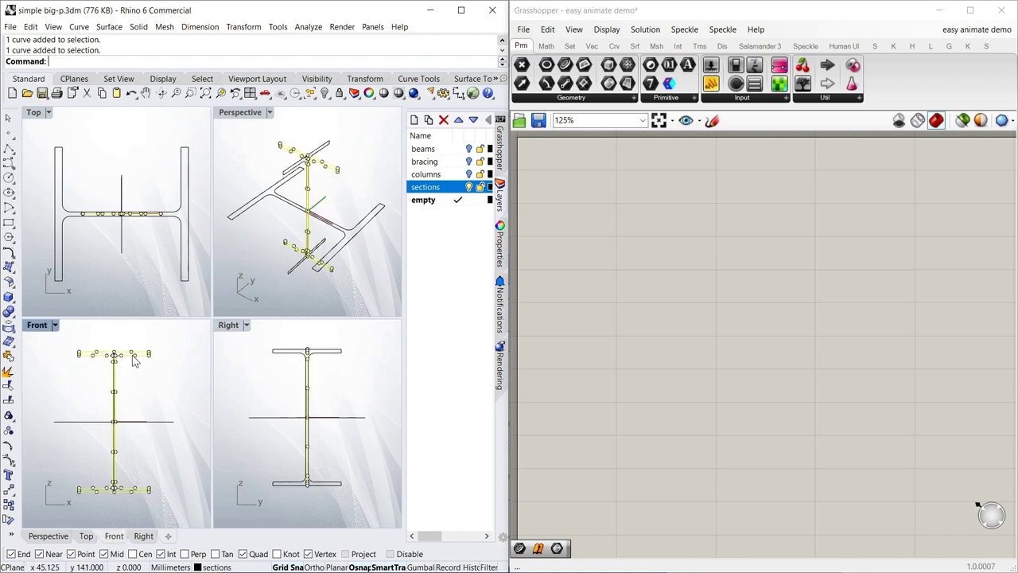
pyautogui.click(65, 170)
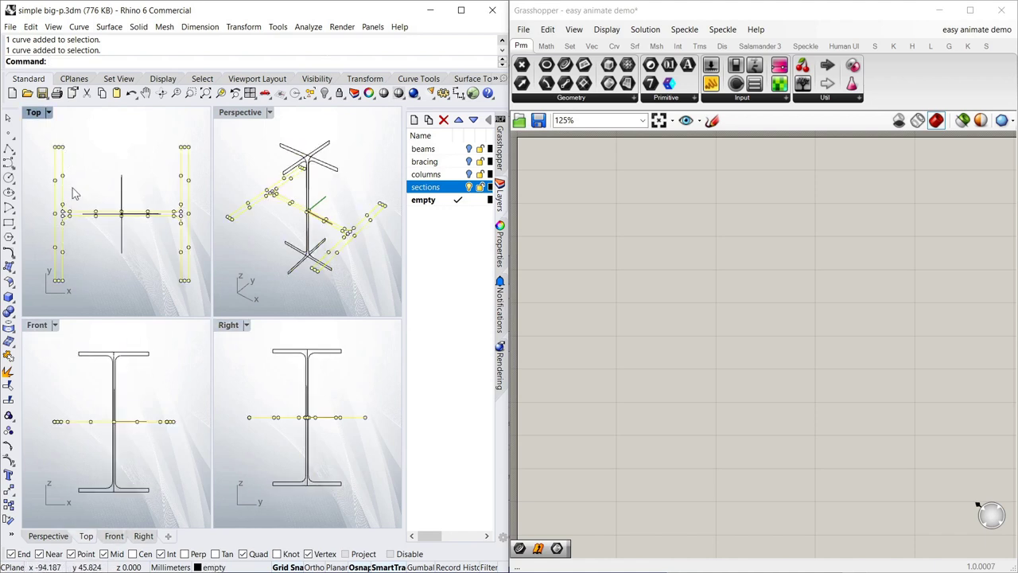
pyautogui.click(95, 197)
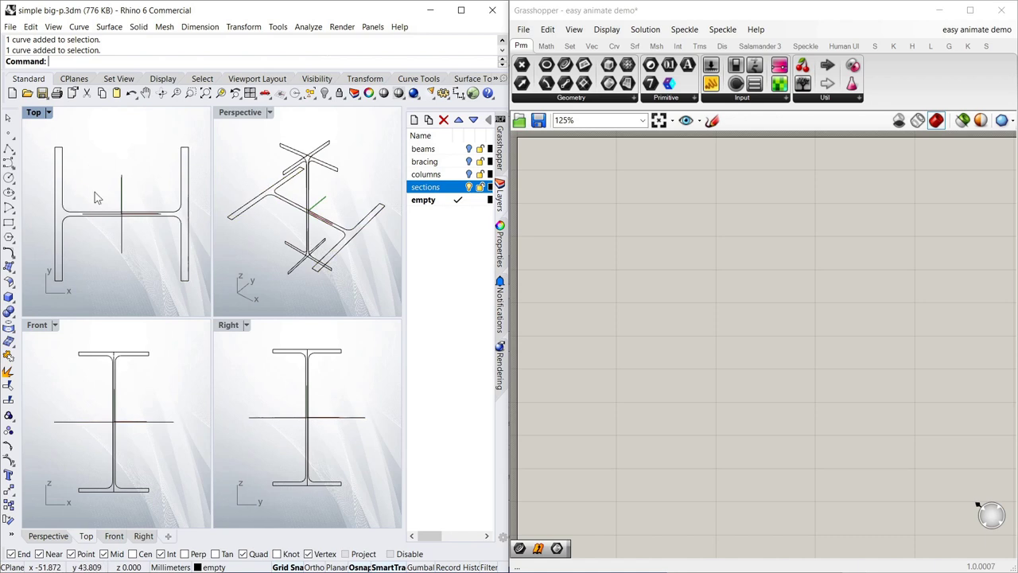
pyautogui.click(140, 359)
# Step: Check how the crossing section profiles are oriented in the Perspective view, then clear the selection
pyautogui.click(247, 169)
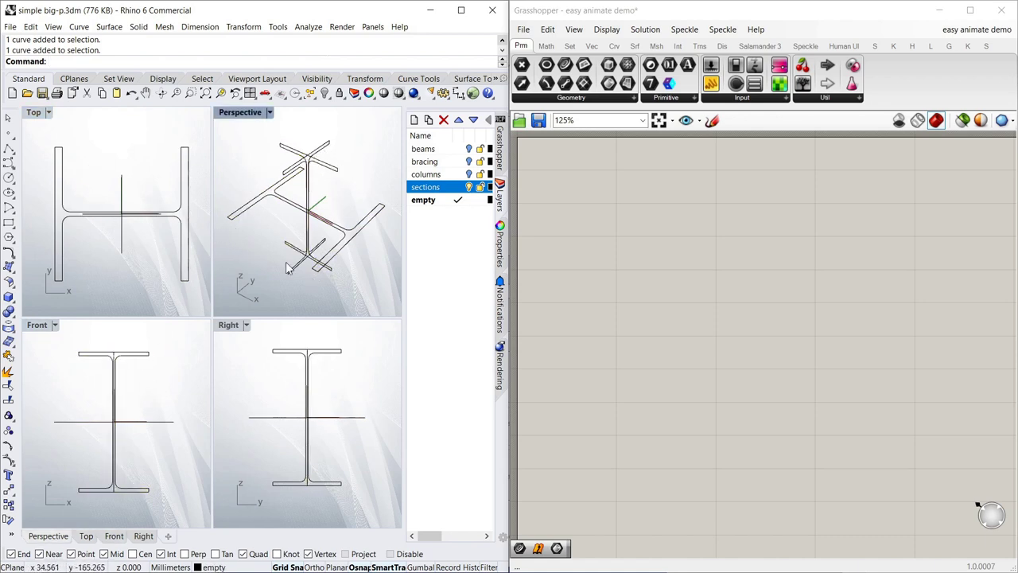
pyautogui.click(319, 148)
pyautogui.click(329, 164)
pyautogui.click(349, 158)
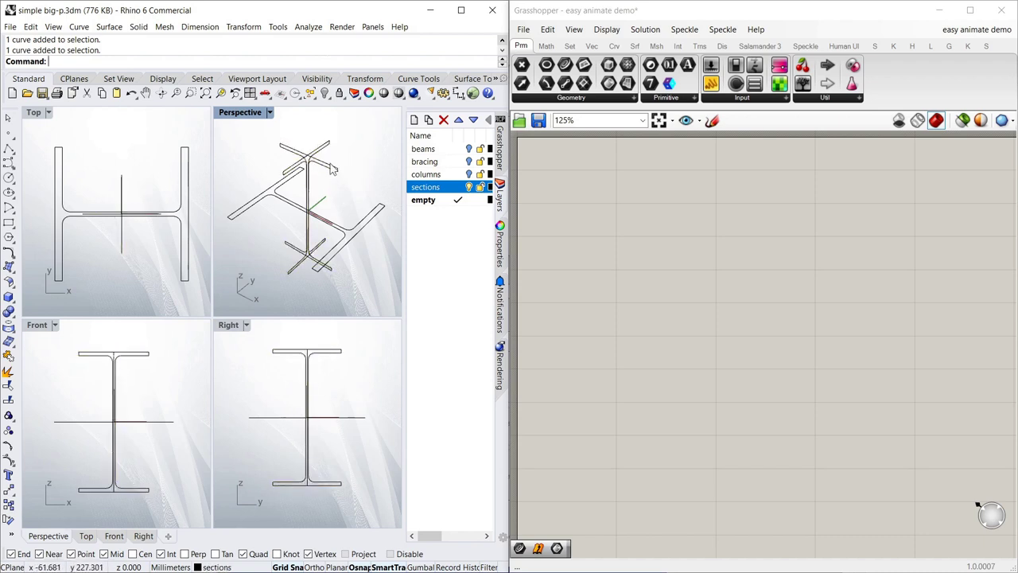
pyautogui.click(319, 166)
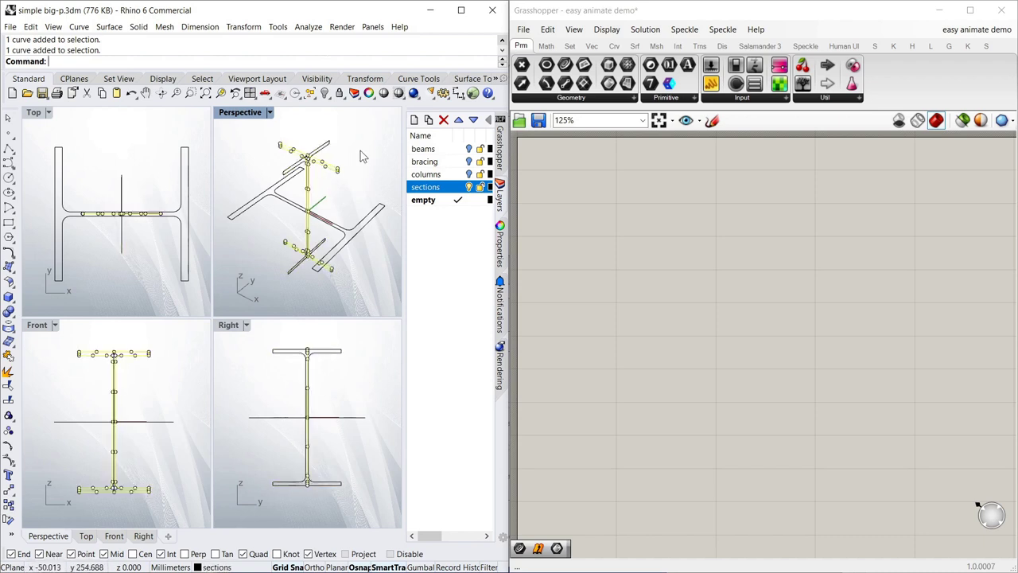
pyautogui.click(358, 155)
pyautogui.click(347, 228)
pyautogui.click(368, 179)
pyautogui.press('Escape')
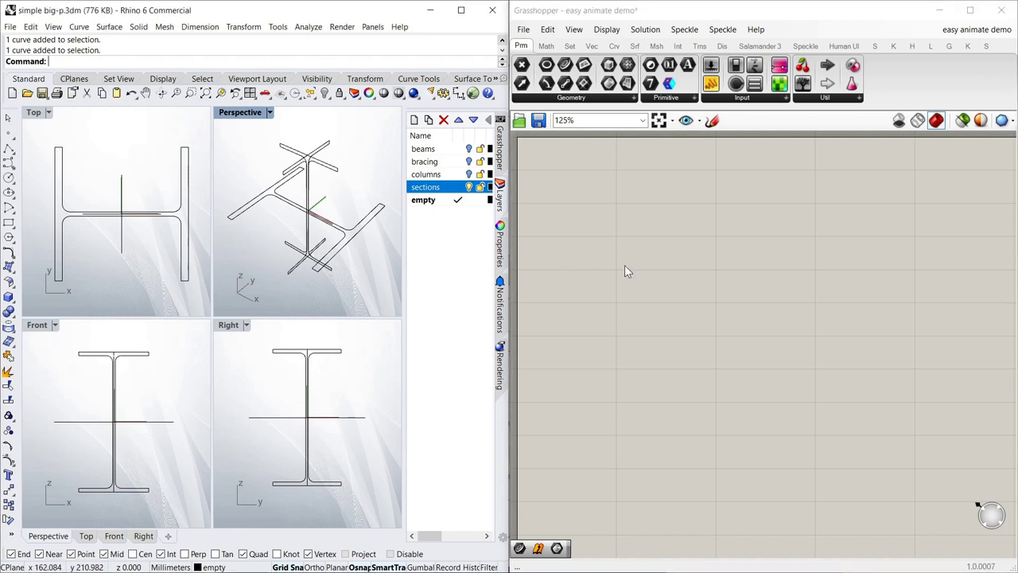
# Step: Add a Curve parameter to the empty Grasshopper canvas, reposition it and select it
pyautogui.doubleClick(591, 253)
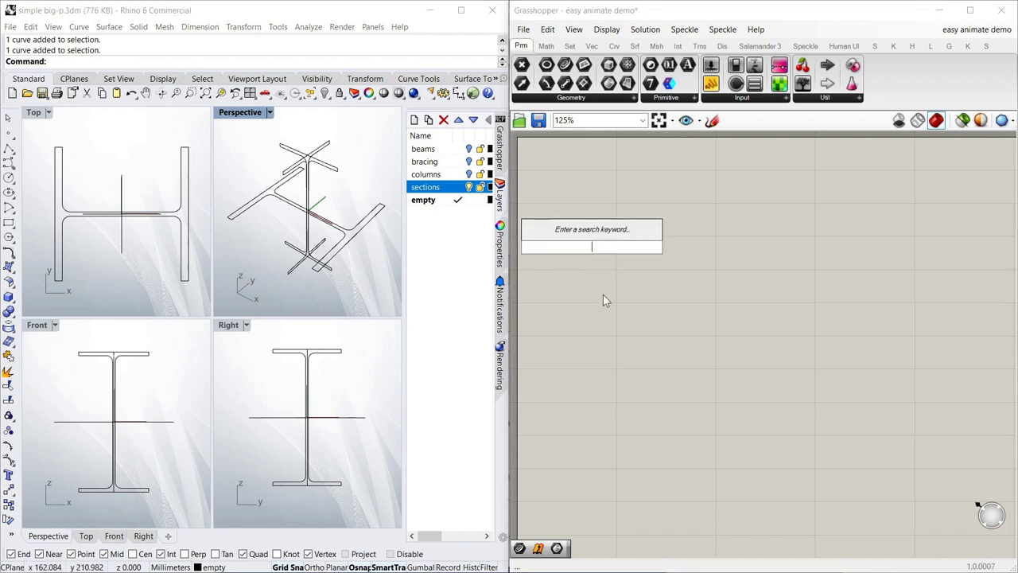
pyautogui.write('curve')
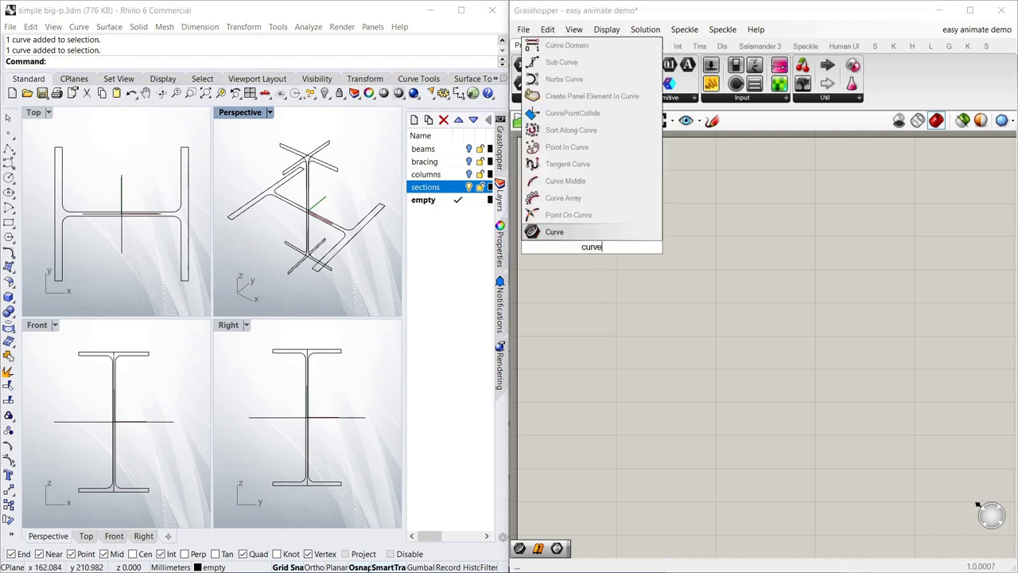
pyautogui.press('Return')
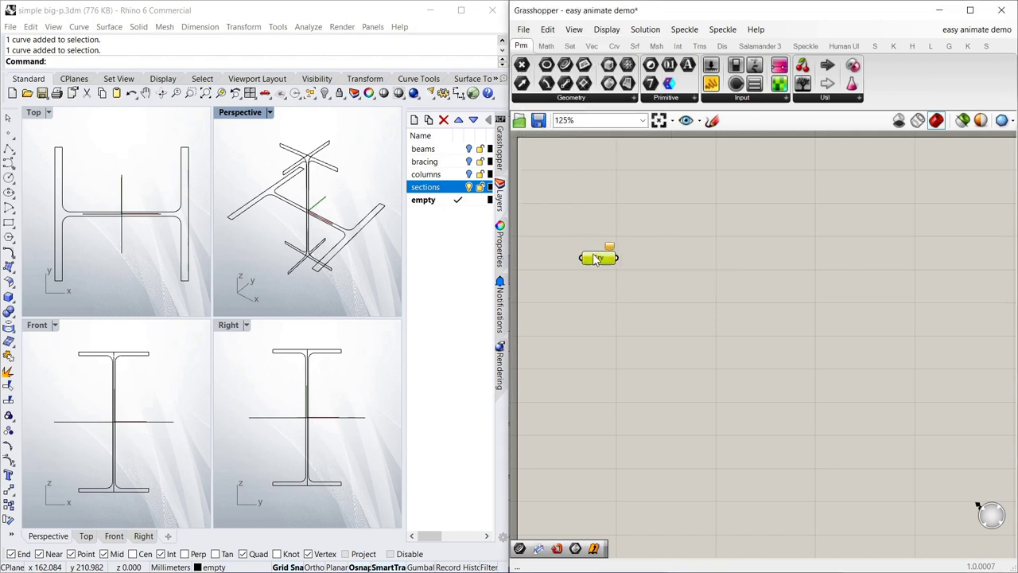
pyautogui.moveTo(602, 262); pyautogui.dragTo(635, 247)
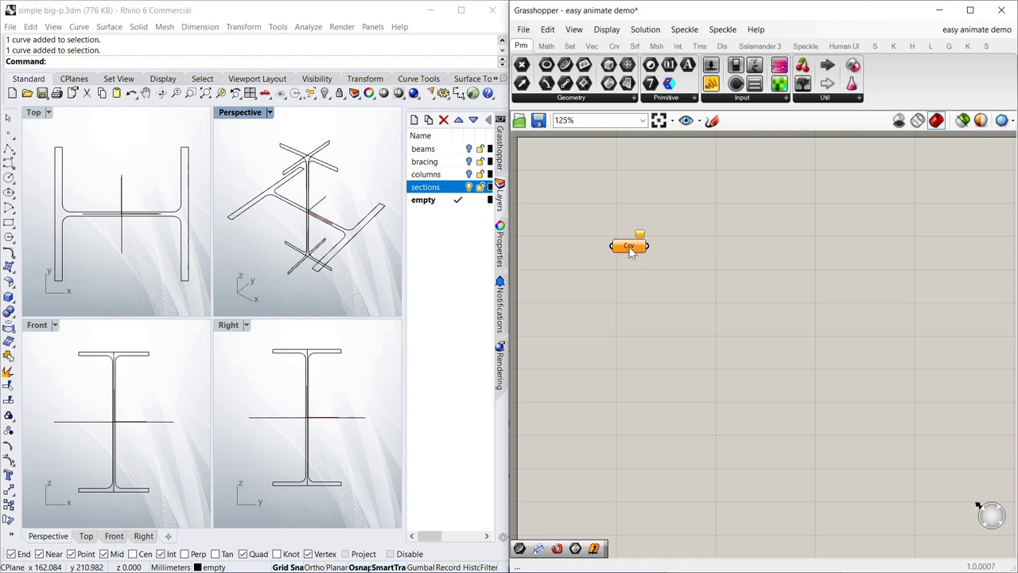
pyautogui.click(630, 248)
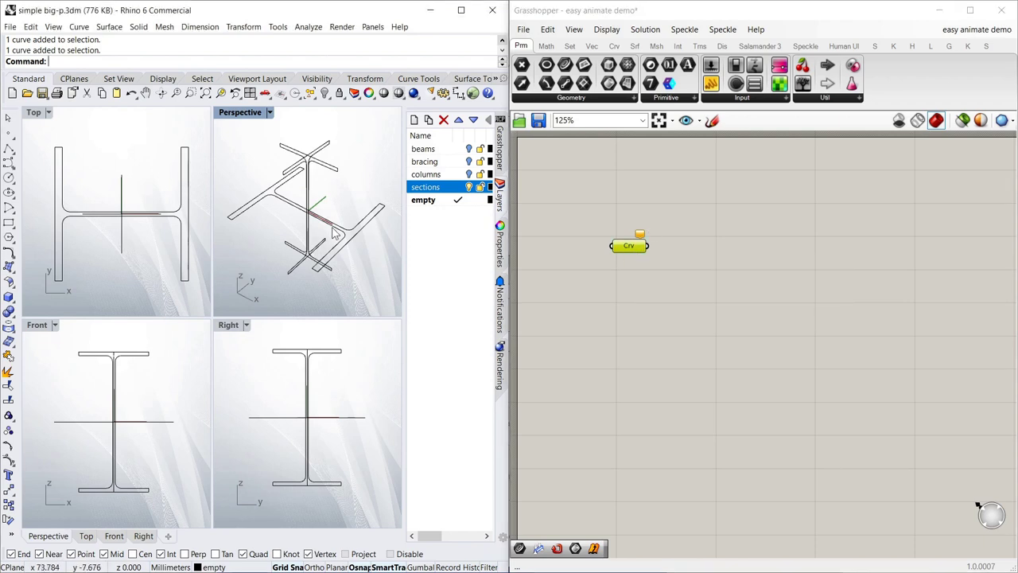
# Step: Reposition the Curve parameter slightly on the canvas and rename it as profile x
pyautogui.moveTo(638, 247); pyautogui.dragTo(631, 263)
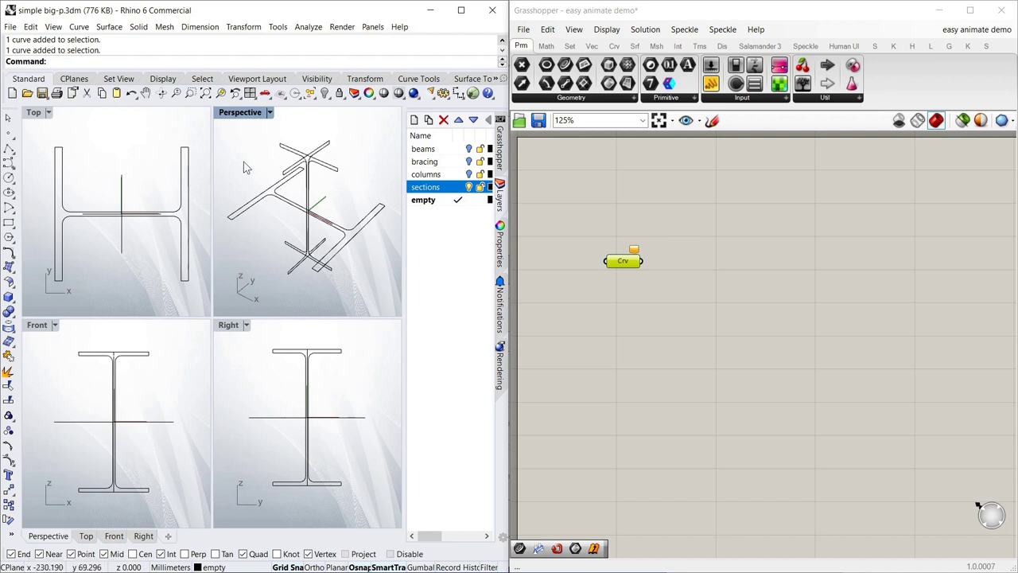
pyautogui.moveTo(618, 266); pyautogui.dragTo(633, 259)
pyautogui.click(651, 227)
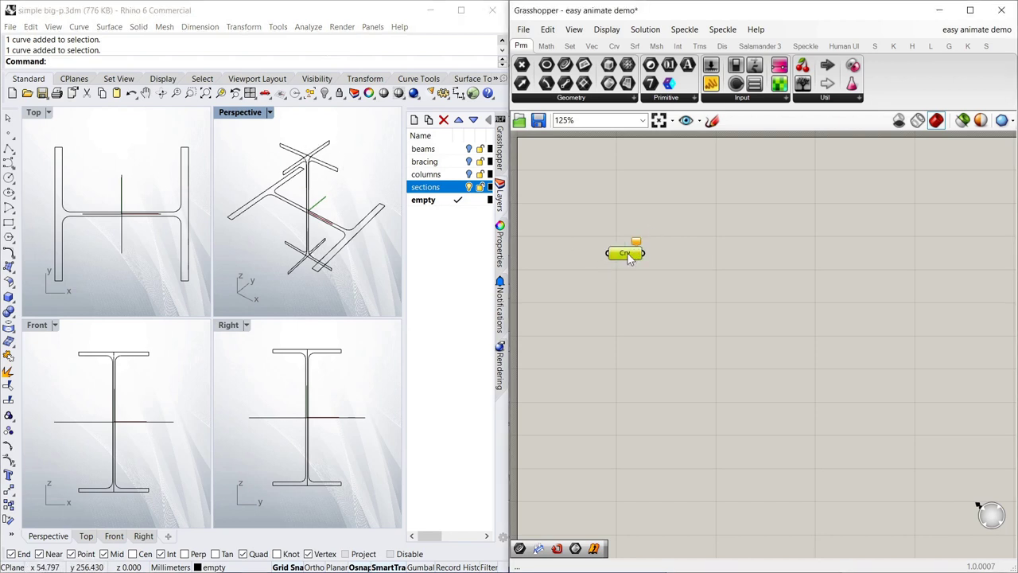
pyautogui.rightClick(628, 259)
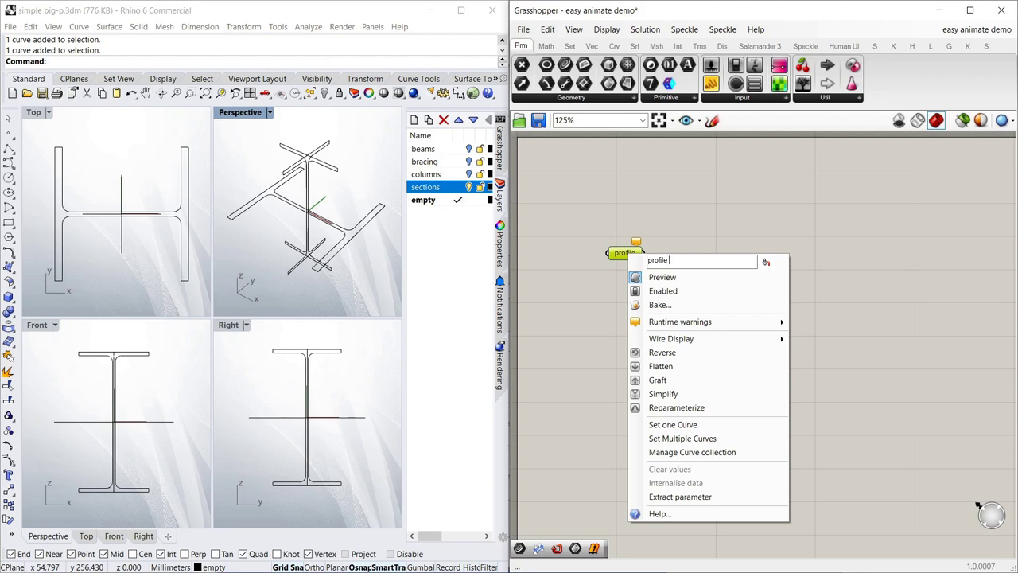
pyautogui.write('profile -x')
pyautogui.press('BackSpace')
pyautogui.press('Return')
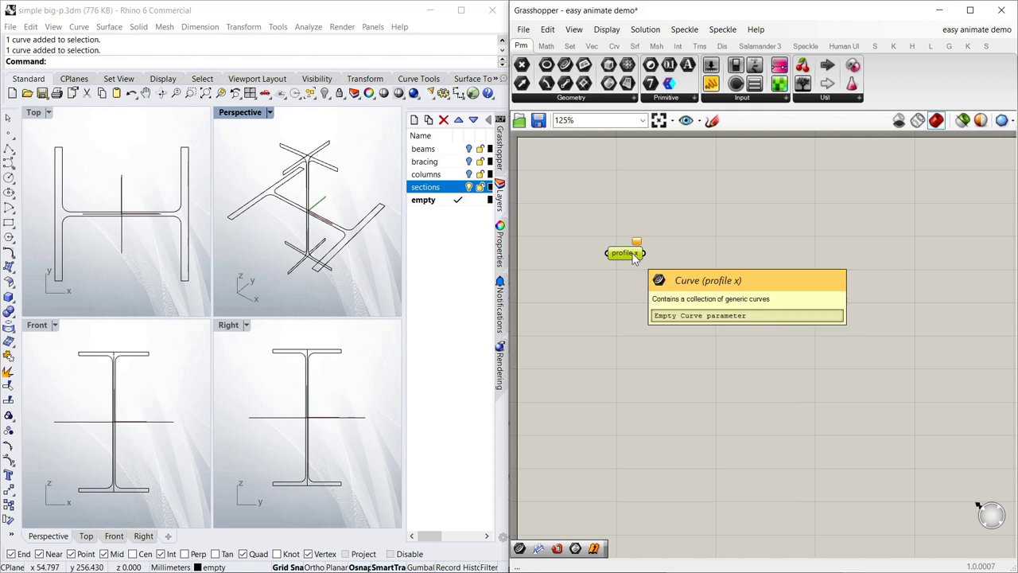
# Step: Duplicate the profile x parameter, place the copy directly below it and rename it as profile y
pyautogui.hotkey('ctrl', 'c')
pyautogui.hotkey('ctrl', 'v')
pyautogui.moveTo(637, 264); pyautogui.dragTo(630, 291)
pyautogui.rightClick(630, 291)
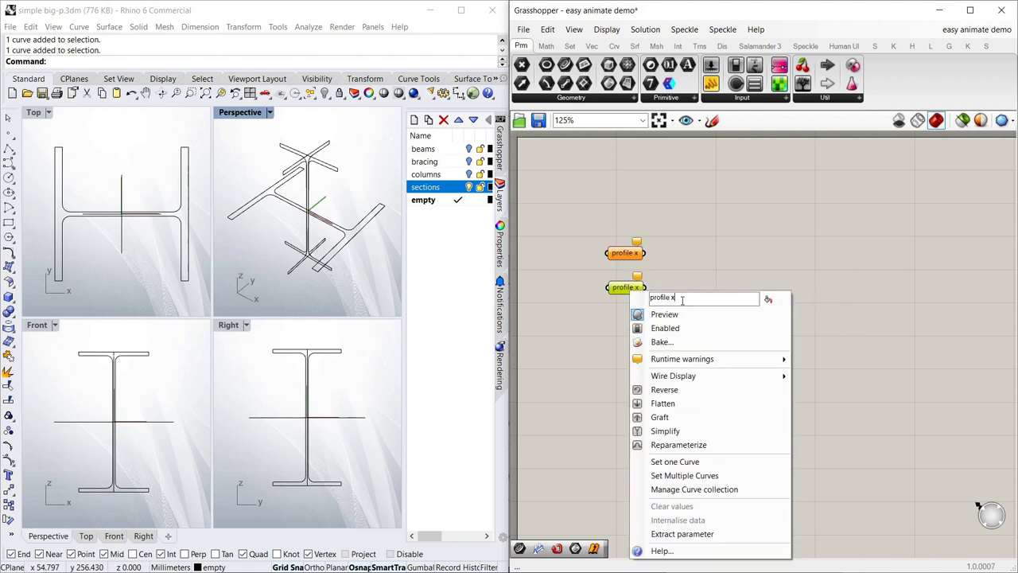
pyautogui.write('y')
pyautogui.press('Return')
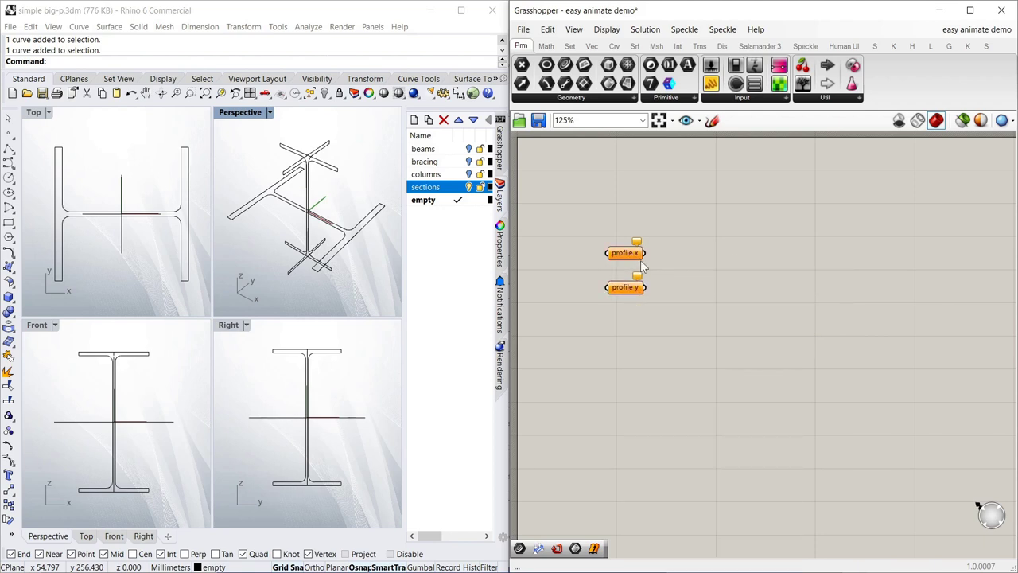
# Step: Set the profile x parameter to the upright I-section curve that faces the Right view
pyautogui.click(624, 253)
pyautogui.rightClick(620, 254)
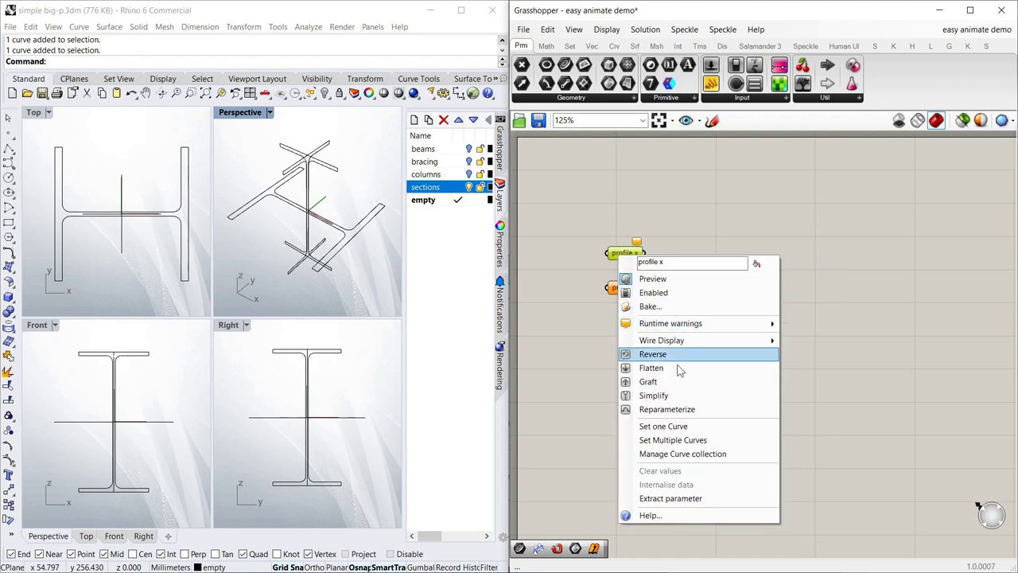
pyautogui.click(672, 426)
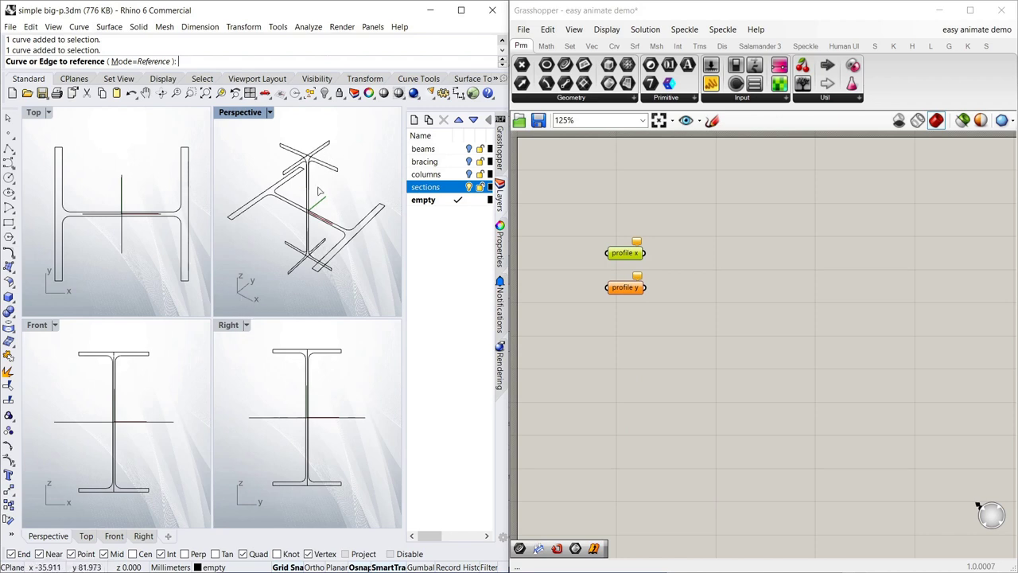
pyautogui.press('Return')
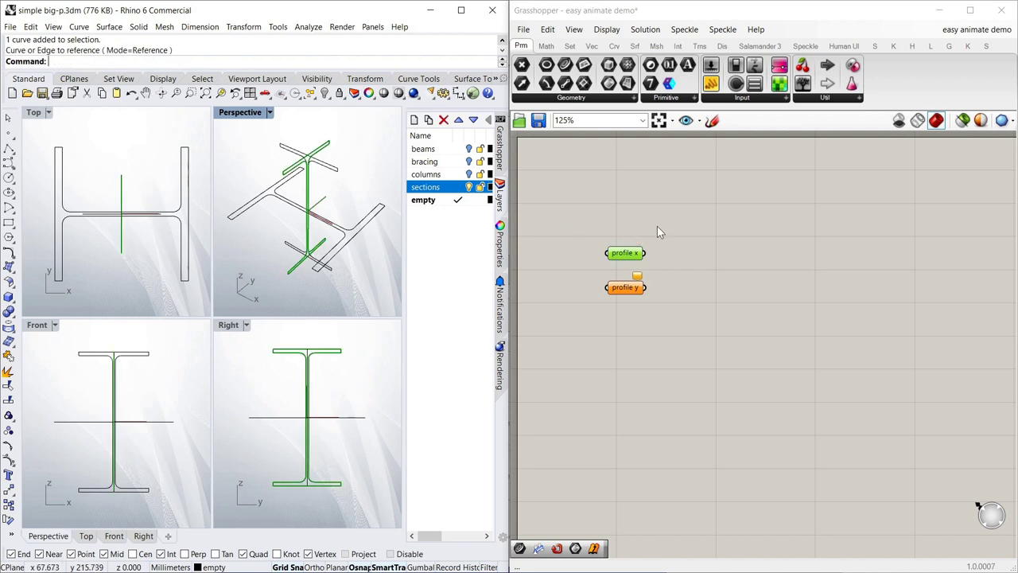
# Step: Set the profile y parameter to the upright I-section curve that faces the Front view
pyautogui.rightClick(628, 288)
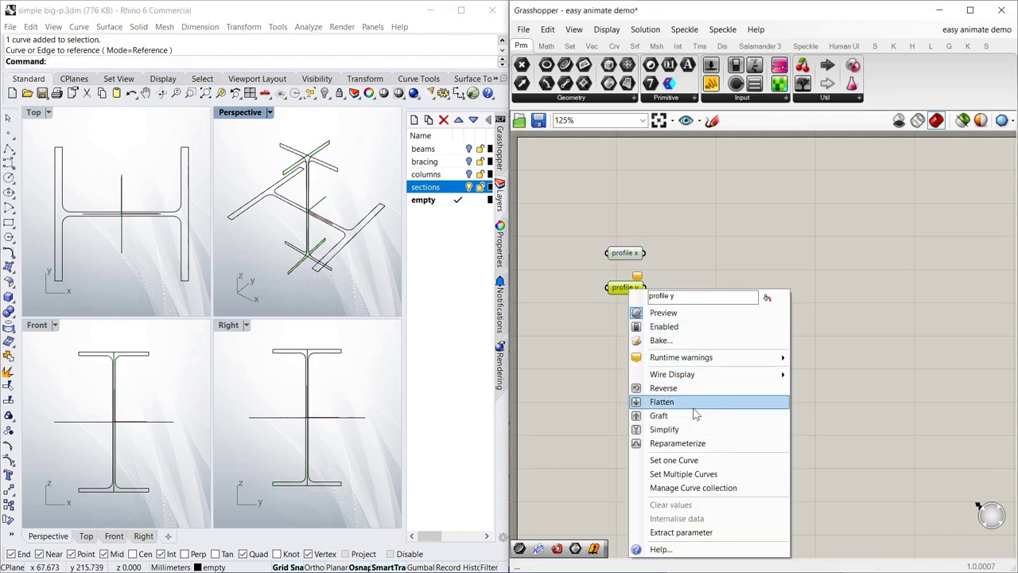
pyautogui.click(692, 461)
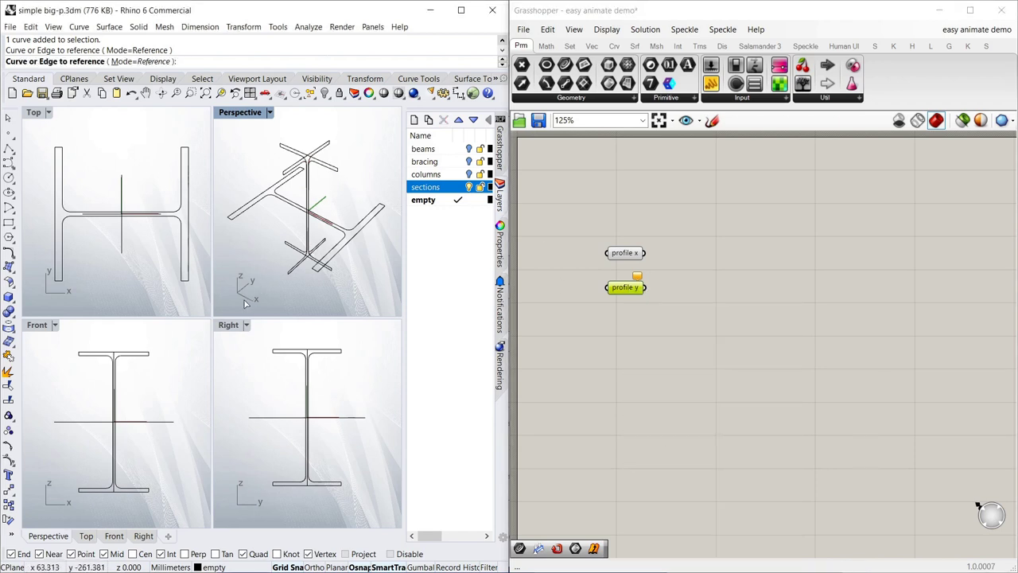
pyautogui.click(329, 169)
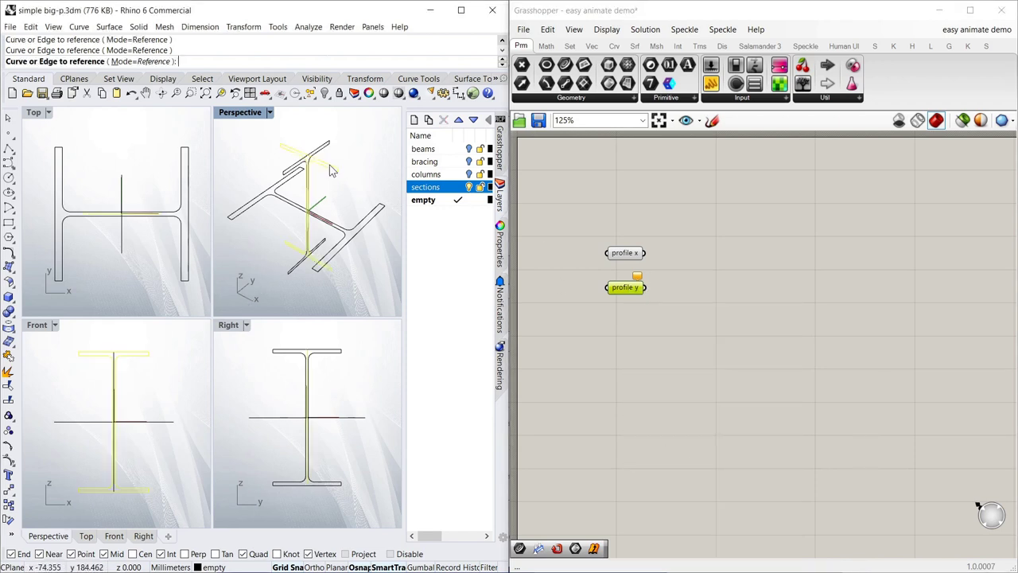
# Step: Duplicate the profile y parameter, place the copy below it and rename it as profile cols
pyautogui.click(626, 288)
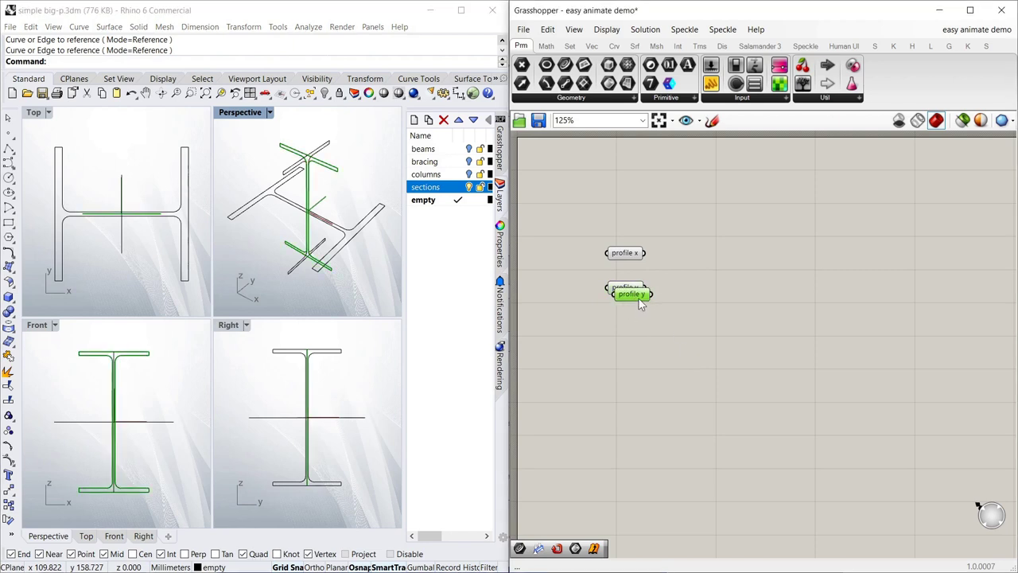
pyautogui.keyDown('alt'); pyautogui.moveTo(641, 304); pyautogui.dragTo(641, 360); pyautogui.keyUp('alt')
pyautogui.rightClick(637, 352)
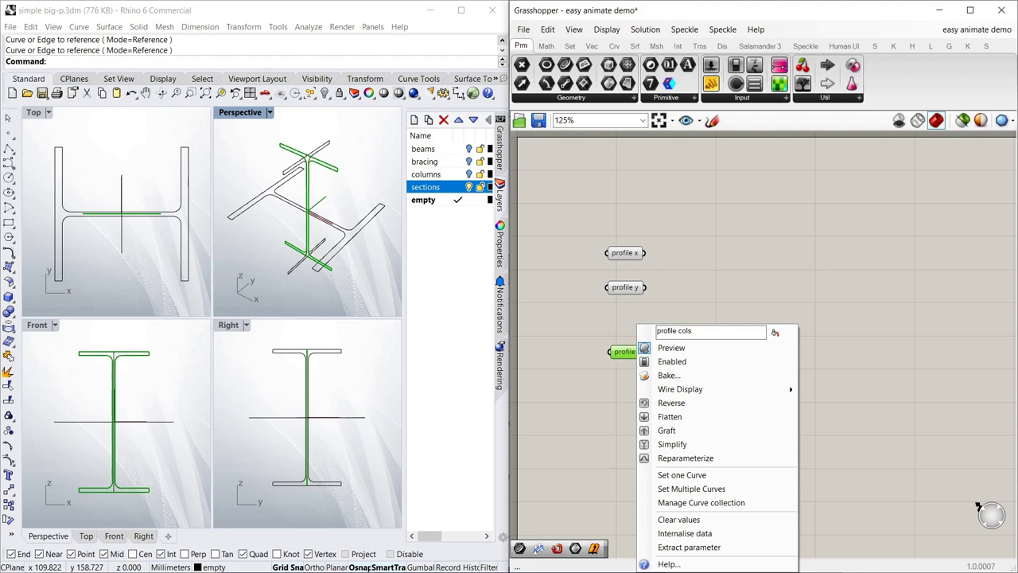
pyautogui.click(715, 290)
pyautogui.click(628, 351)
# Step: Set the profile cols parameter to the flat H-section curve that faces the Top view
pyautogui.rightClick(630, 352)
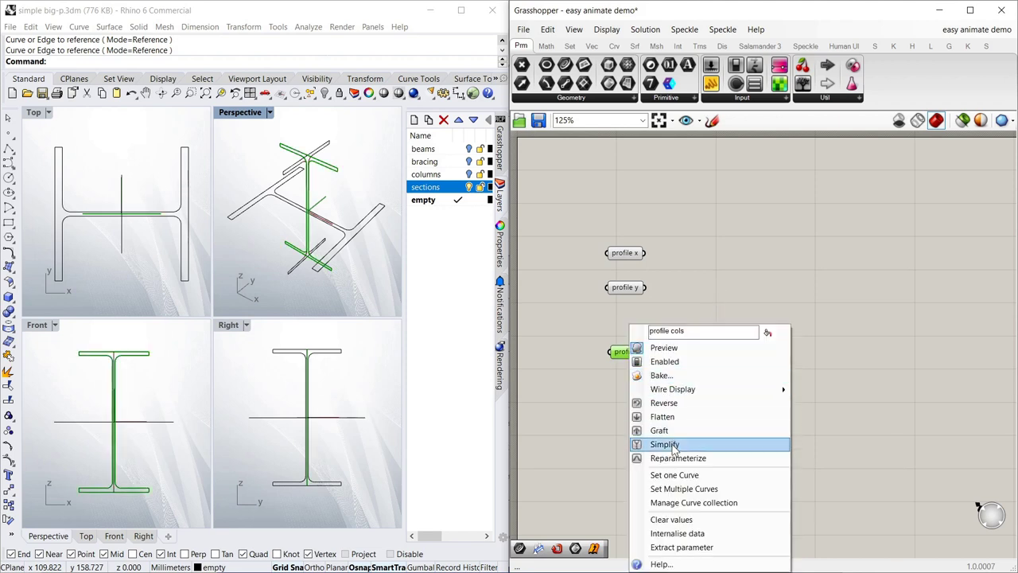
pyautogui.click(674, 475)
pyautogui.click(369, 225)
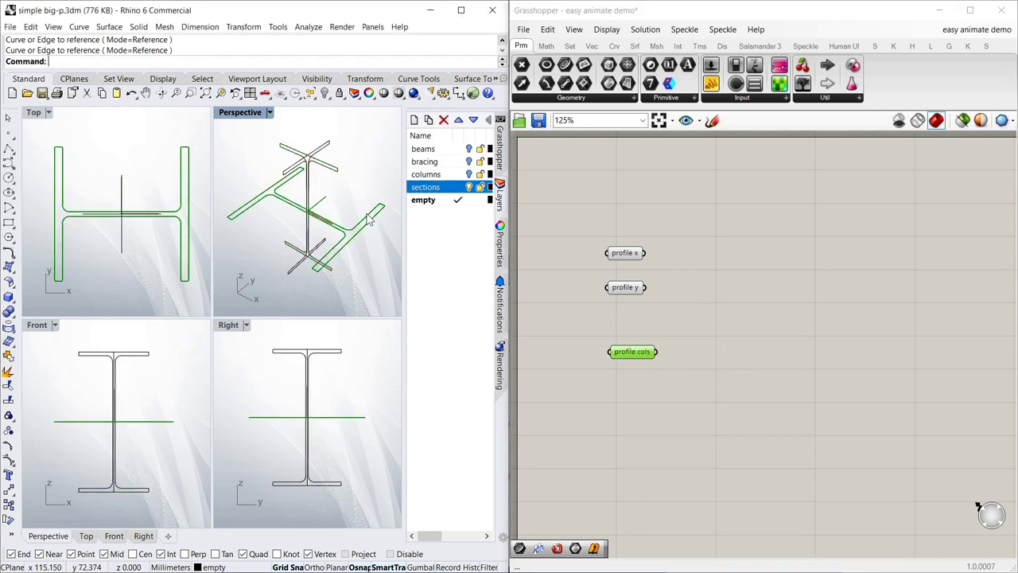
pyautogui.click(692, 390)
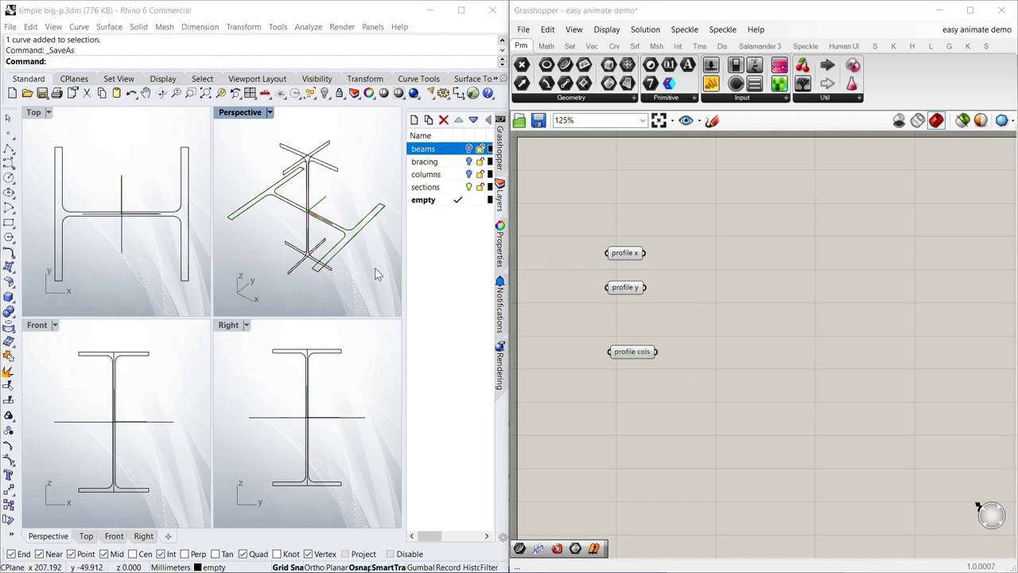
# Step: Clear the selection in Rhino, move all three profile parameters together lower on the Grasshopper canvas and deselect them
pyautogui.click(374, 267)
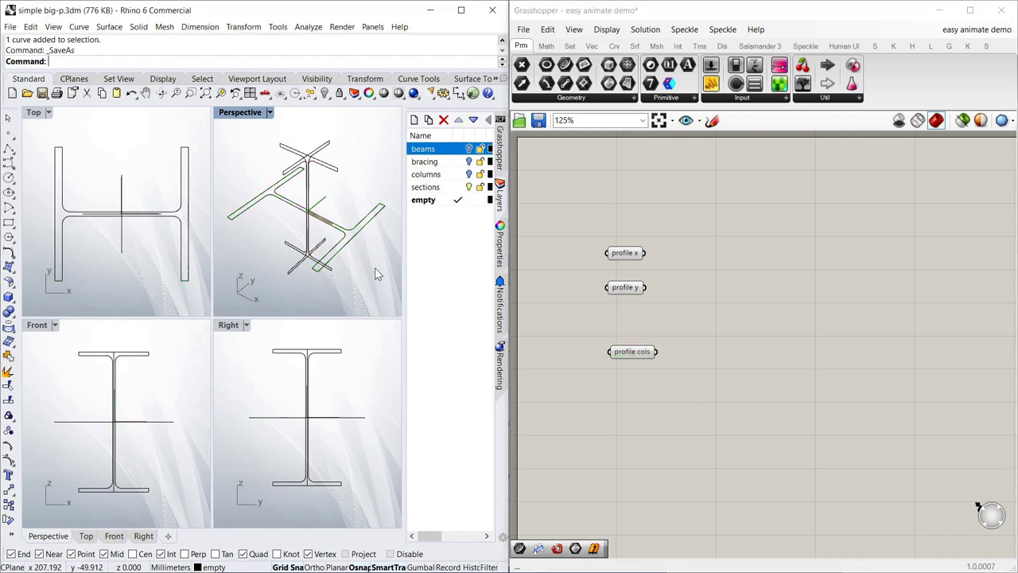
pyautogui.click(119, 205)
pyautogui.press('Escape')
pyautogui.moveTo(672, 380); pyautogui.dragTo(595, 182)
pyautogui.moveTo(631, 253); pyautogui.dragTo(630, 310)
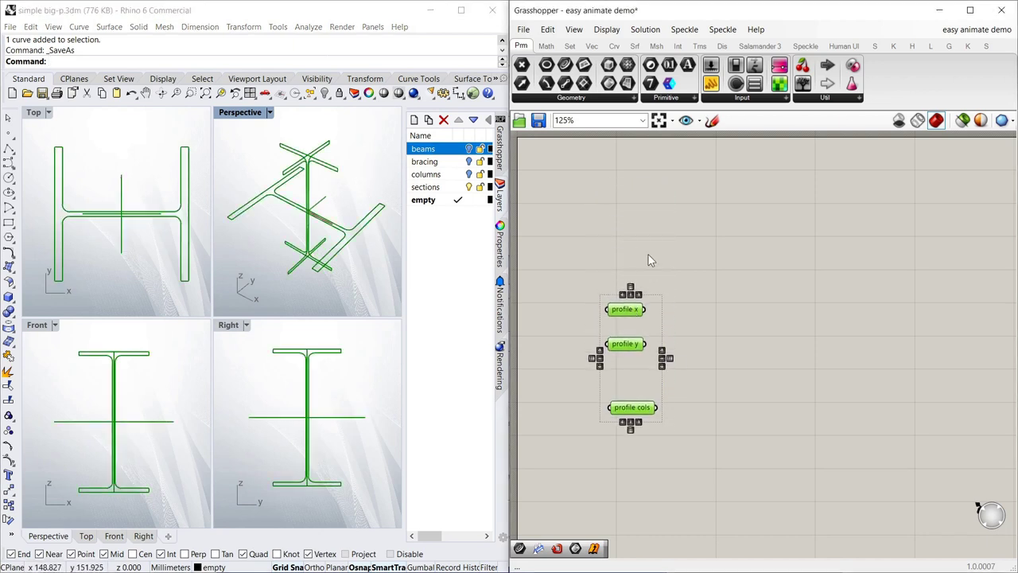
pyautogui.click(648, 254)
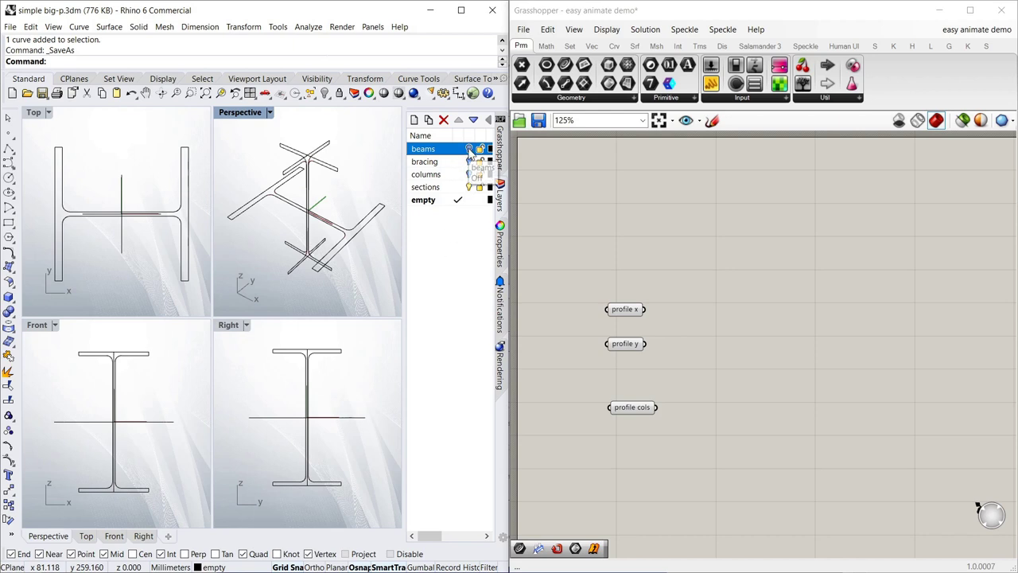
# Step: Turn on the beams layer and turn off the sections layer in Rhino
pyautogui.click(435, 187)
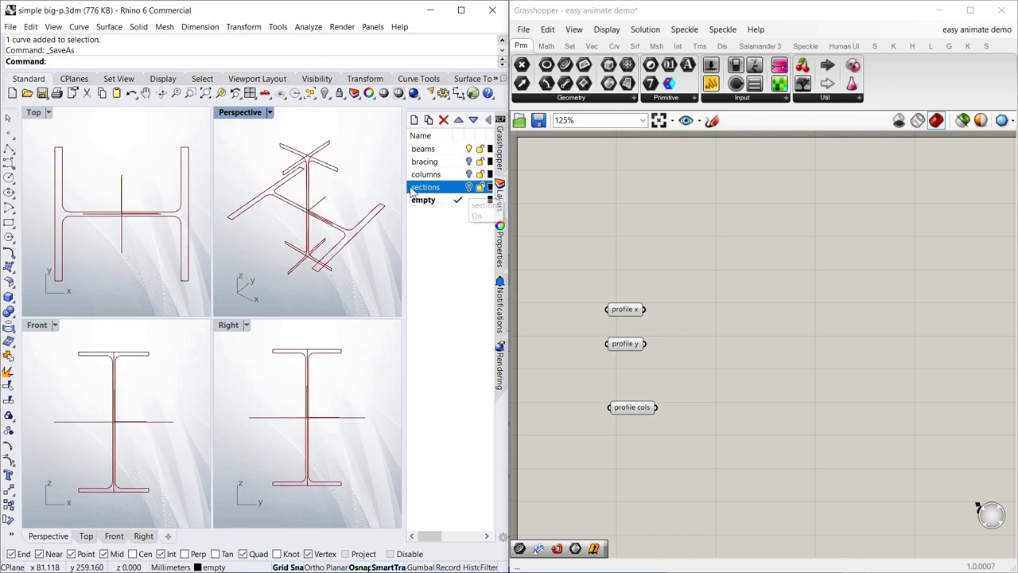
pyautogui.middleClick(338, 193)
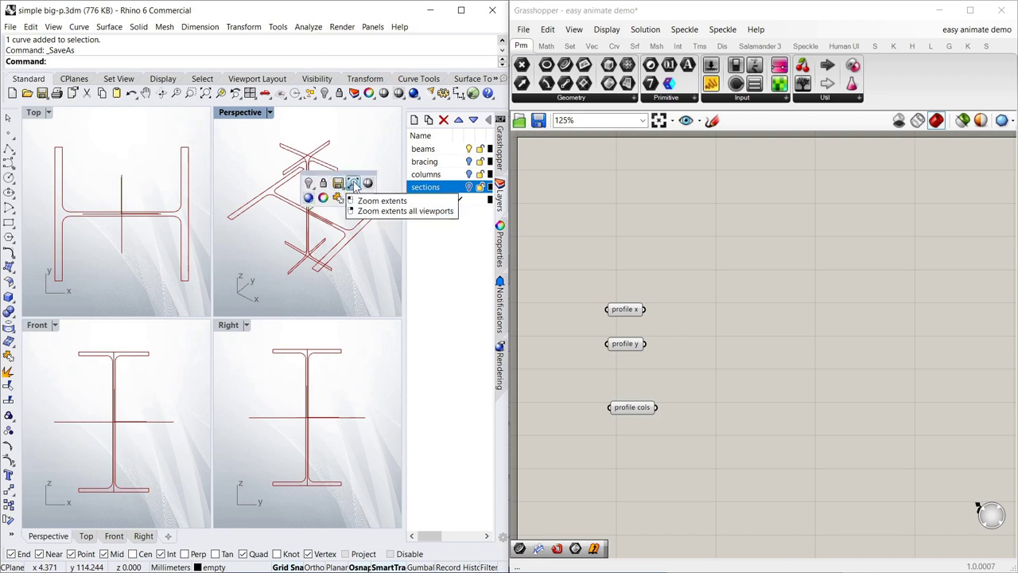
pyautogui.click(354, 186)
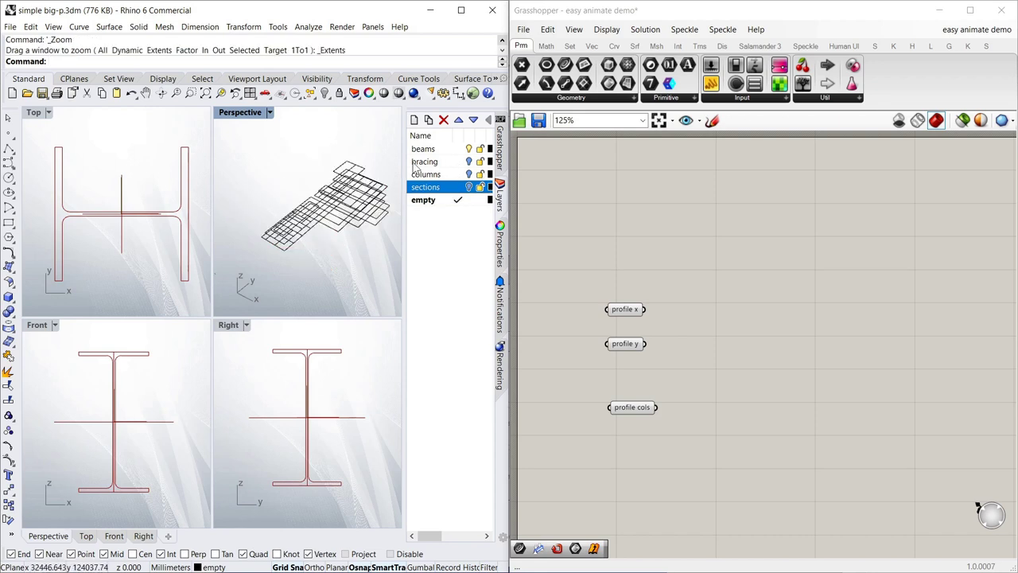
pyautogui.moveTo(345, 257); pyautogui.dragTo(347, 245, button='right')
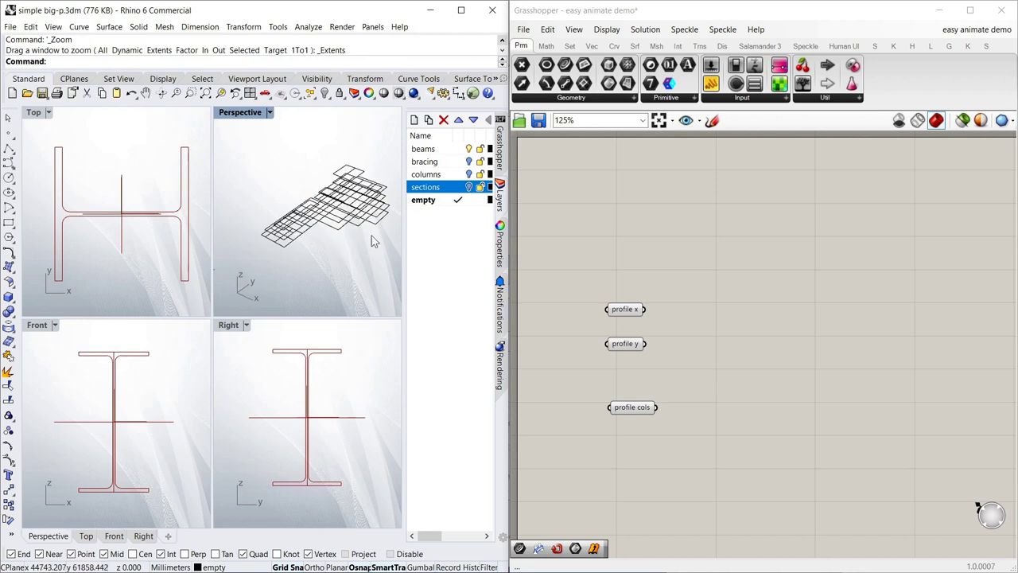
# Step: Turn on the bracing and columns layers and inspect the complete frame in the Perspective view
pyautogui.click(468, 162)
pyautogui.click(468, 174)
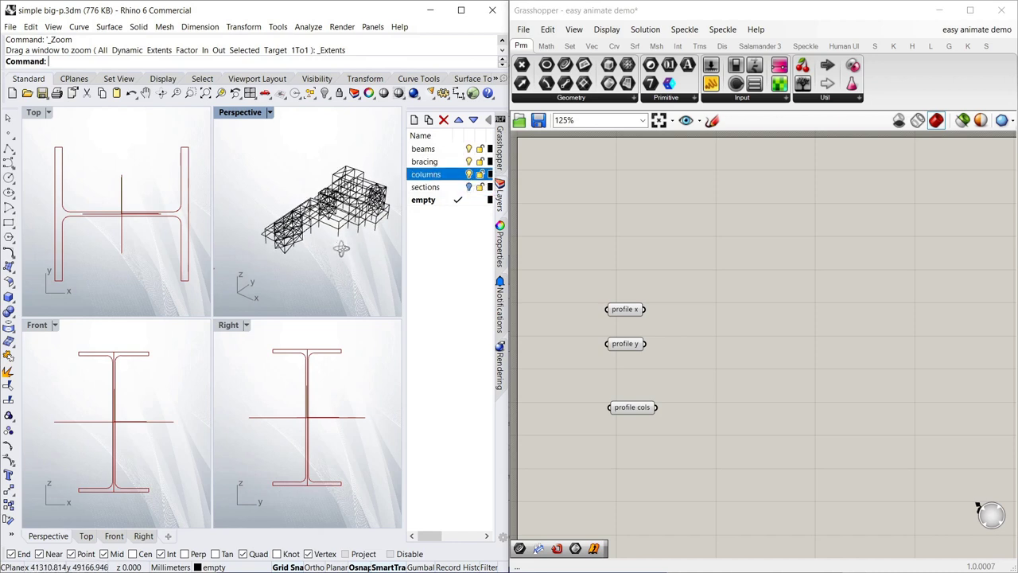
pyautogui.scroll(3, 331, 222)
pyautogui.scroll(-3, 286, 239)
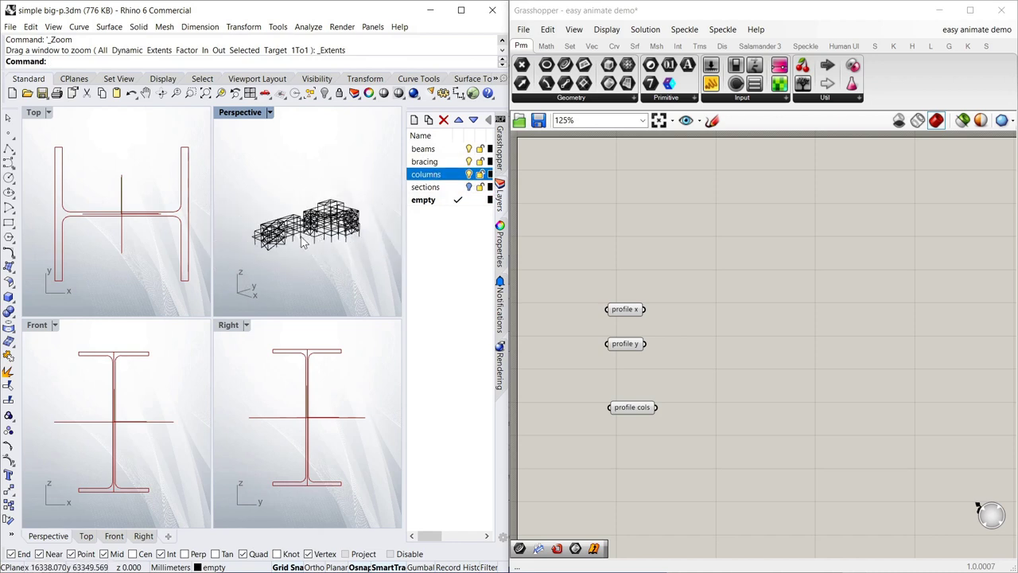
pyautogui.scroll(4, 251, 261)
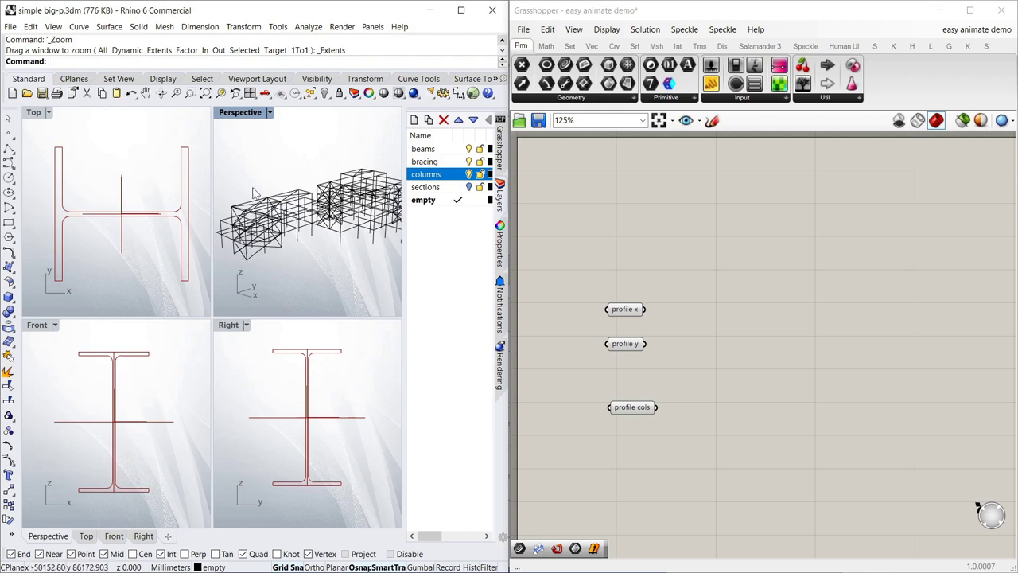
pyautogui.moveTo(244, 257); pyautogui.dragTo(275, 266, button='right')
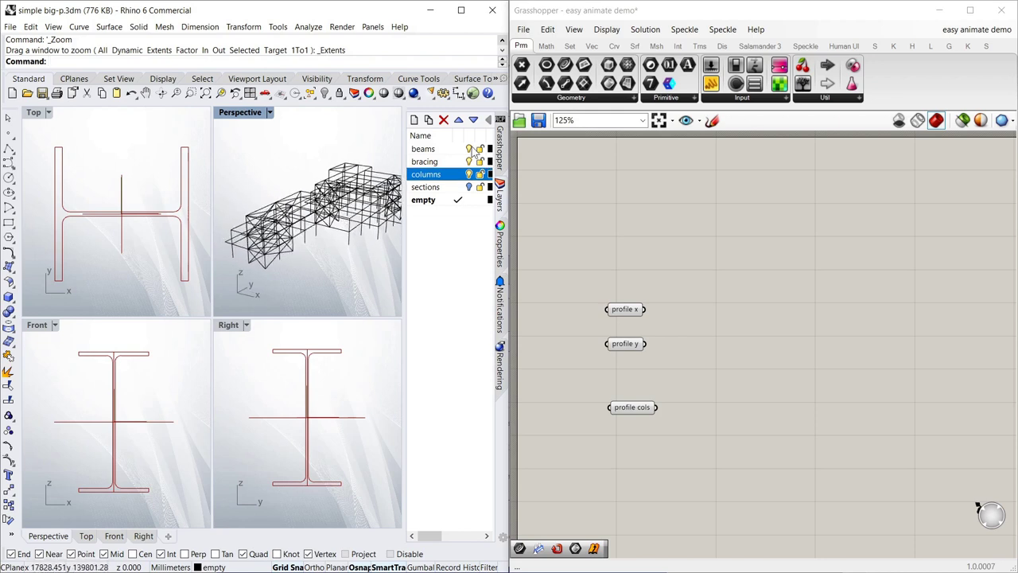
# Step: Isolate the beams layer and examine the floor levels of the beams in the Perspective view
pyautogui.click(470, 149)
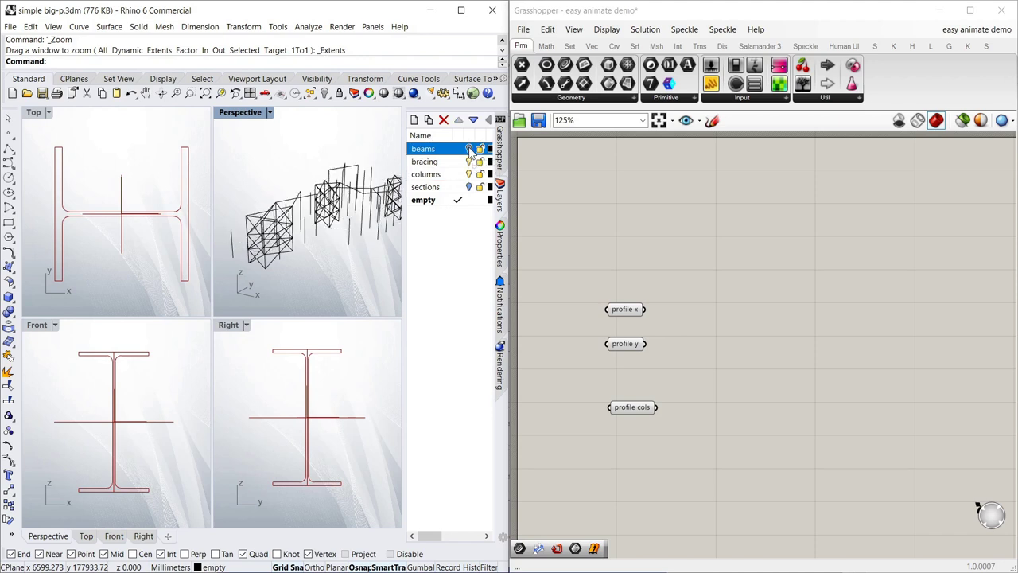
pyautogui.click(469, 162)
pyautogui.click(470, 175)
pyautogui.click(469, 149)
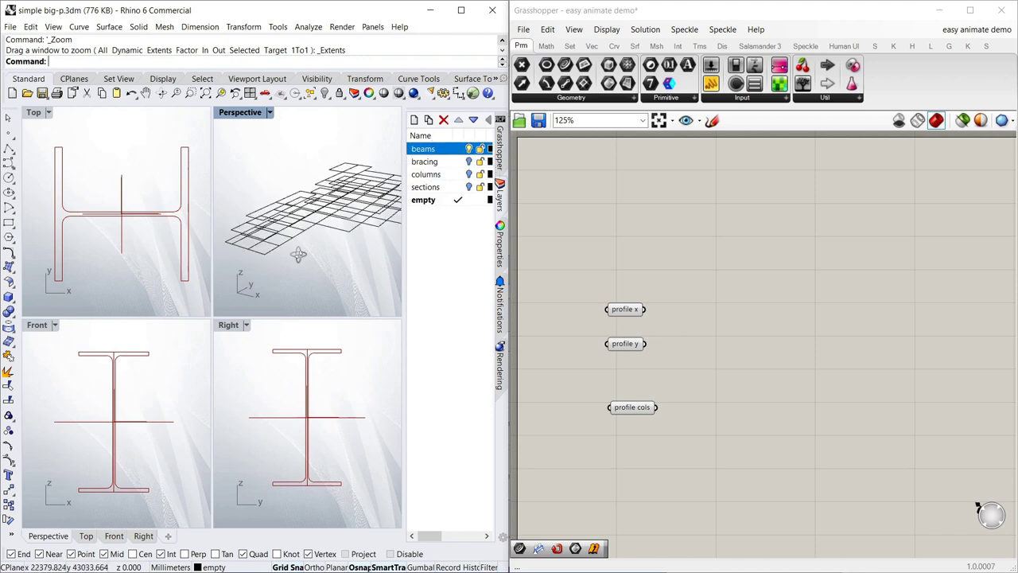
pyautogui.moveTo(297, 252); pyautogui.dragTo(319, 223, button='right')
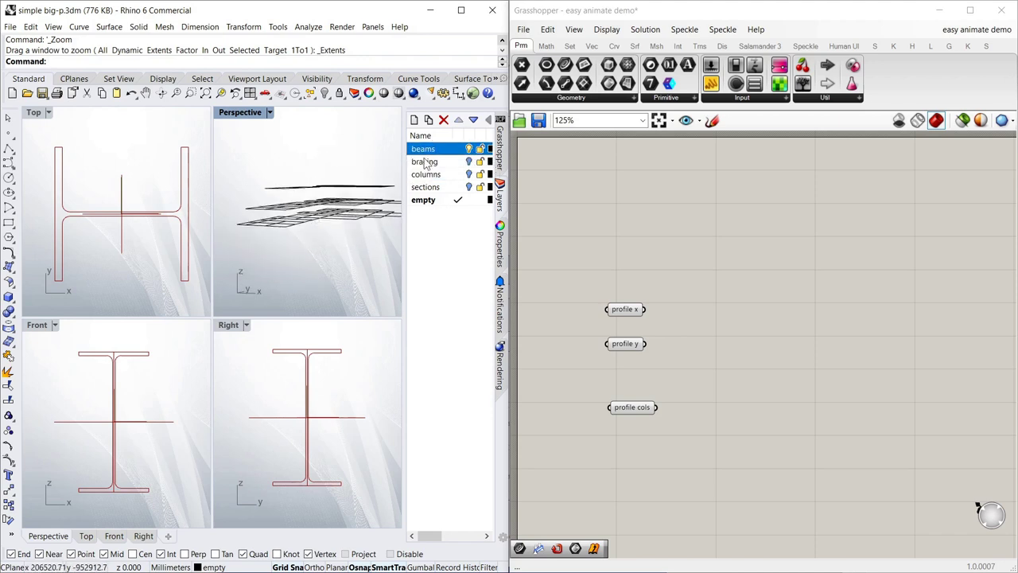
# Step: Examine the columns and the bracing on their own, with the beams, bracing and columns layers all turned back on at the end
pyautogui.click(468, 175)
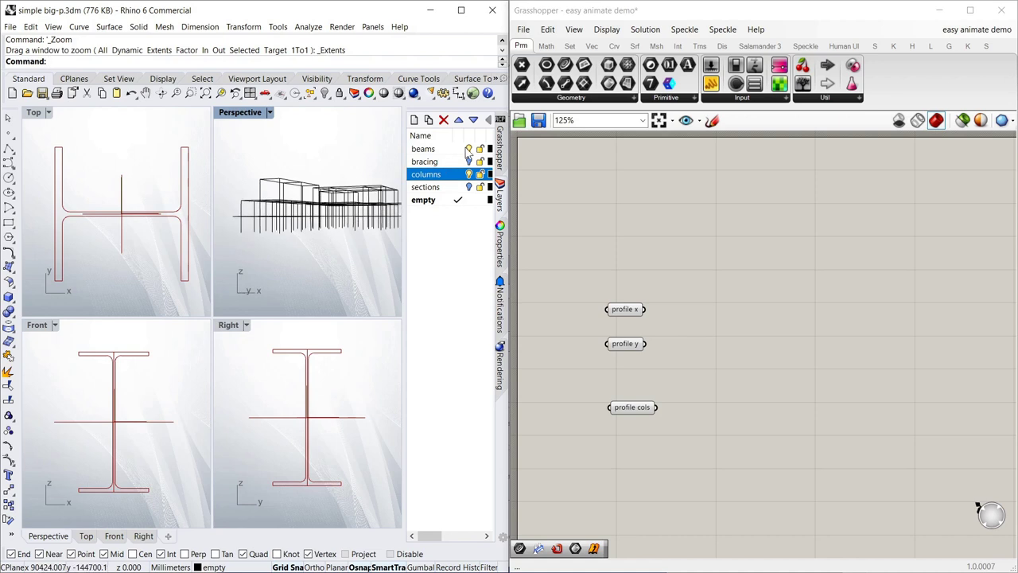
pyautogui.click(468, 149)
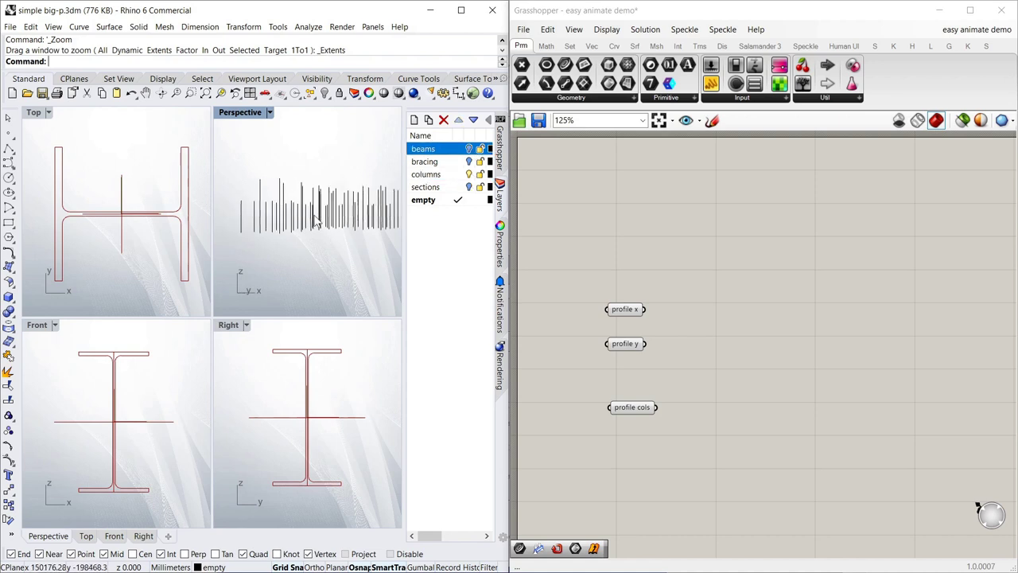
pyautogui.click(468, 161)
pyautogui.click(468, 174)
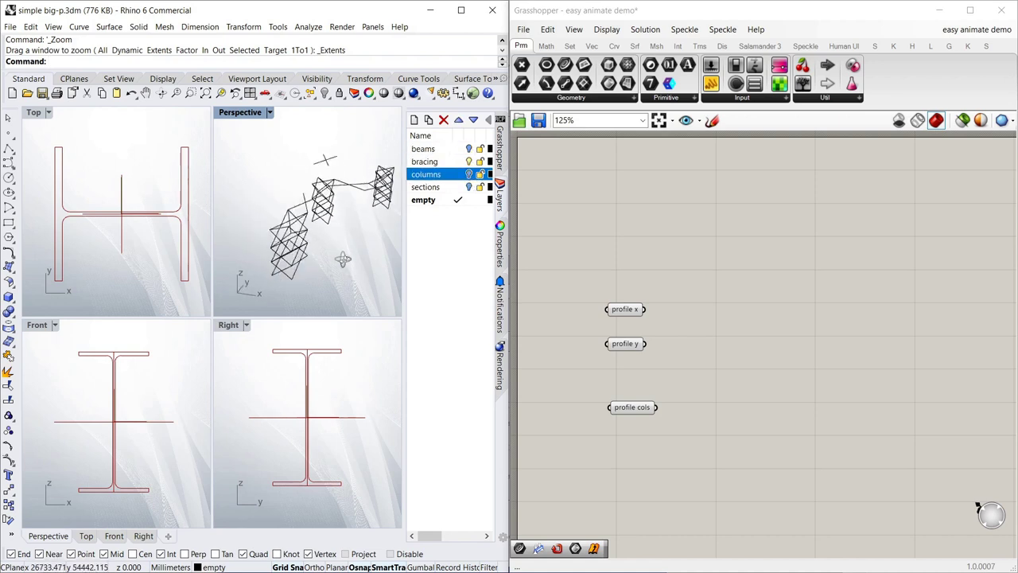
pyautogui.click(468, 175)
pyautogui.click(468, 149)
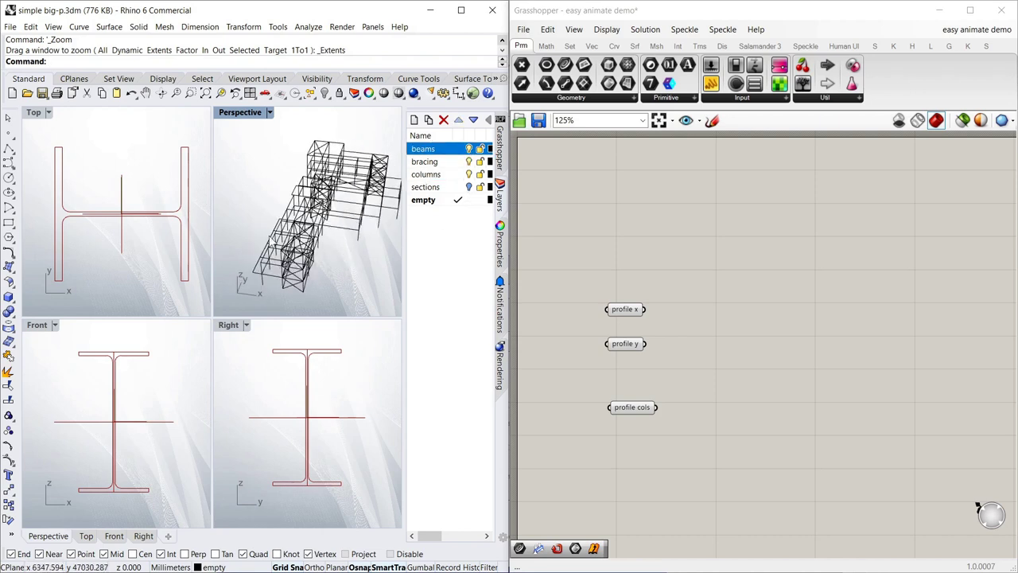
# Step: Turn off the columns and bracing layers in Rhino, leaving only the beams layer on
pyautogui.click(469, 175)
pyautogui.click(469, 162)
pyautogui.moveTo(318, 255); pyautogui.dragTo(337, 238, button='right')
pyautogui.click(646, 269)
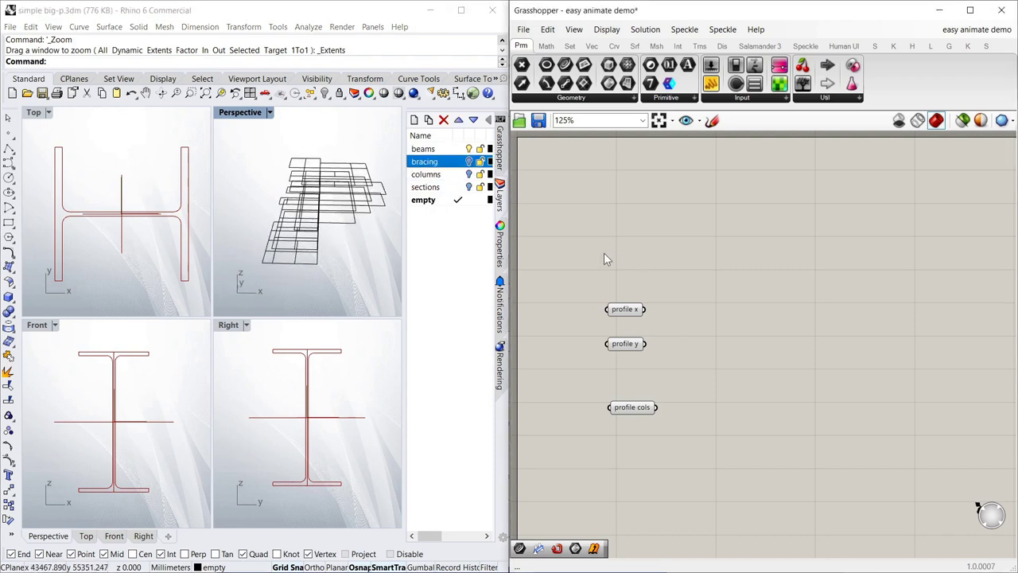
# Step: Add a Curve parameter above the profile parameters on the Grasshopper canvas and rename it "beams x"
pyautogui.doubleClick(618, 211)
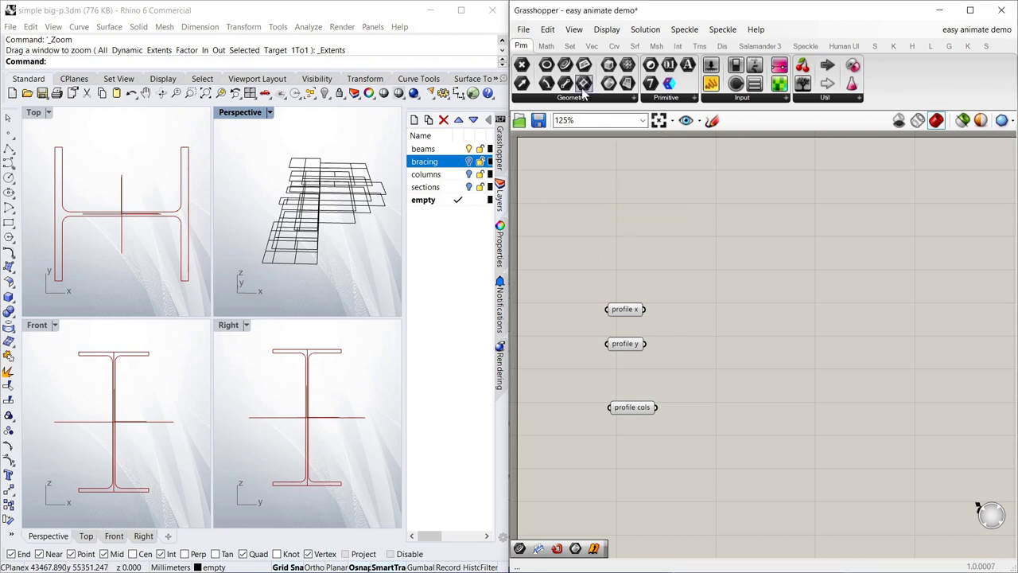
pyautogui.moveTo(565, 83); pyautogui.dragTo(626, 200)
pyautogui.rightClick(626, 200)
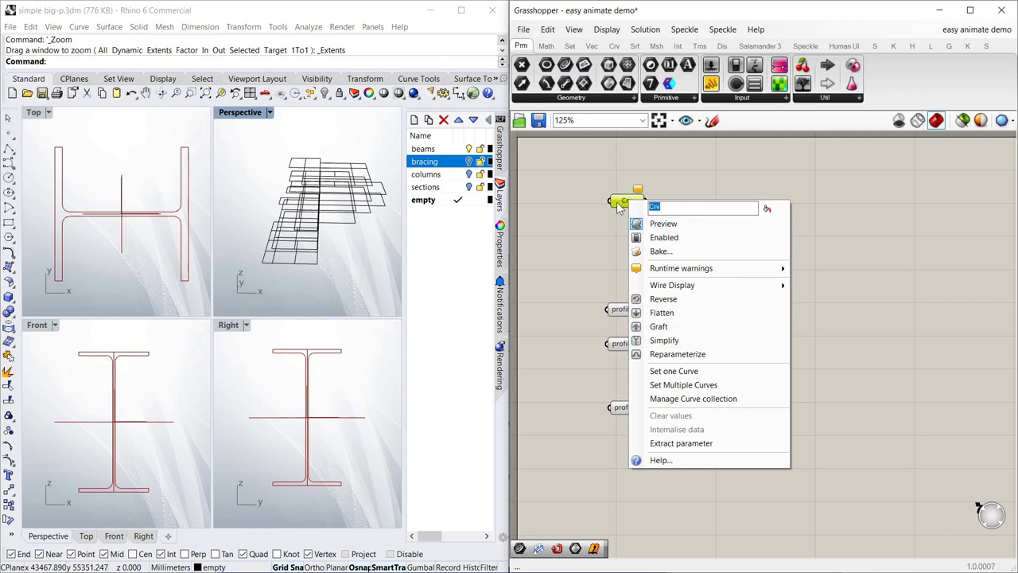
pyautogui.write('beams x')
pyautogui.click(881, 255)
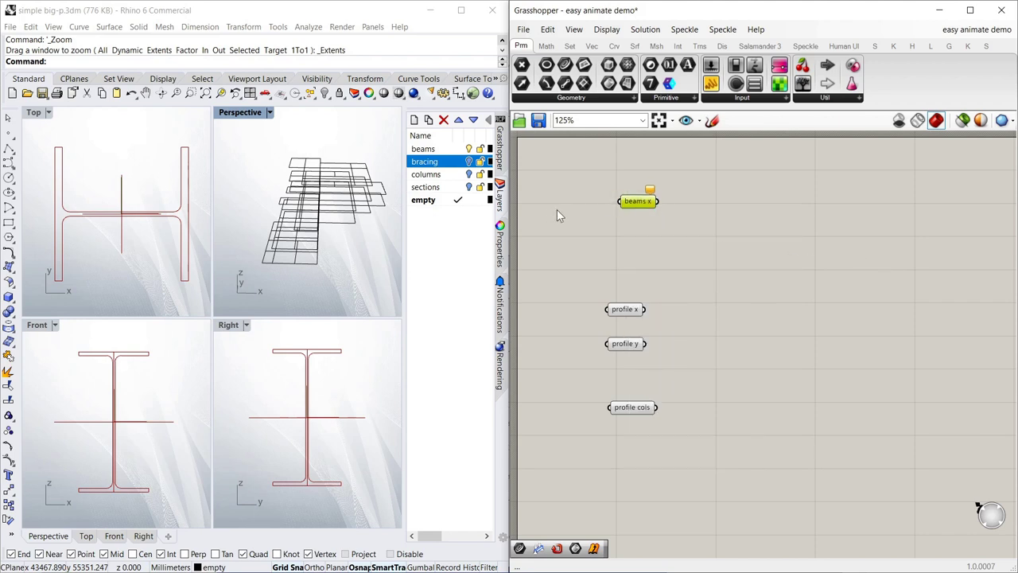
# Step: Zoom the Top, Front and Right viewports in Rhino to the extents of the beams
pyautogui.click(129, 145)
pyautogui.middleClick(129, 145)
pyautogui.click(144, 141)
pyautogui.click(159, 367)
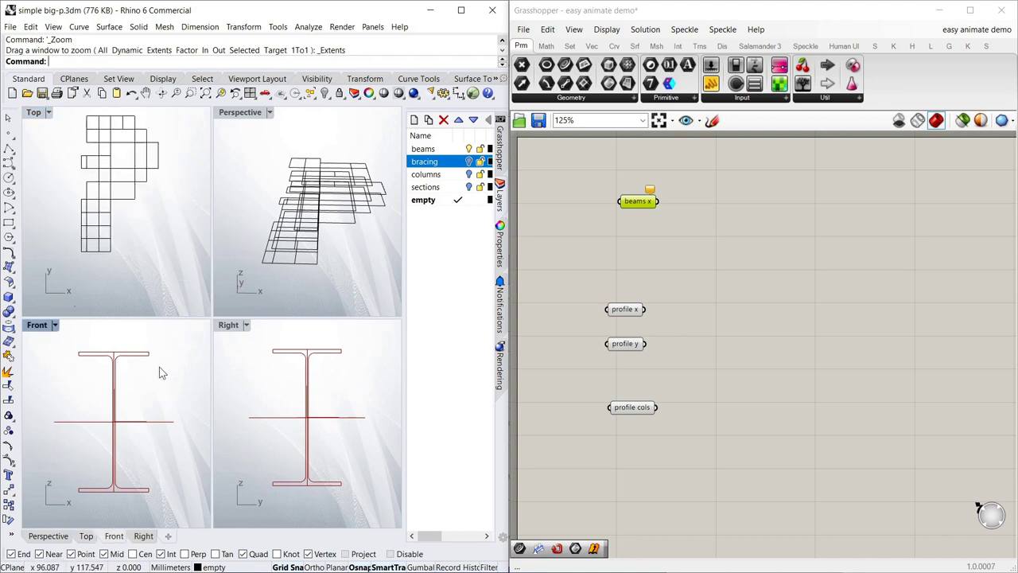
pyautogui.middleClick(162, 373)
pyautogui.click(174, 369)
pyautogui.click(270, 379)
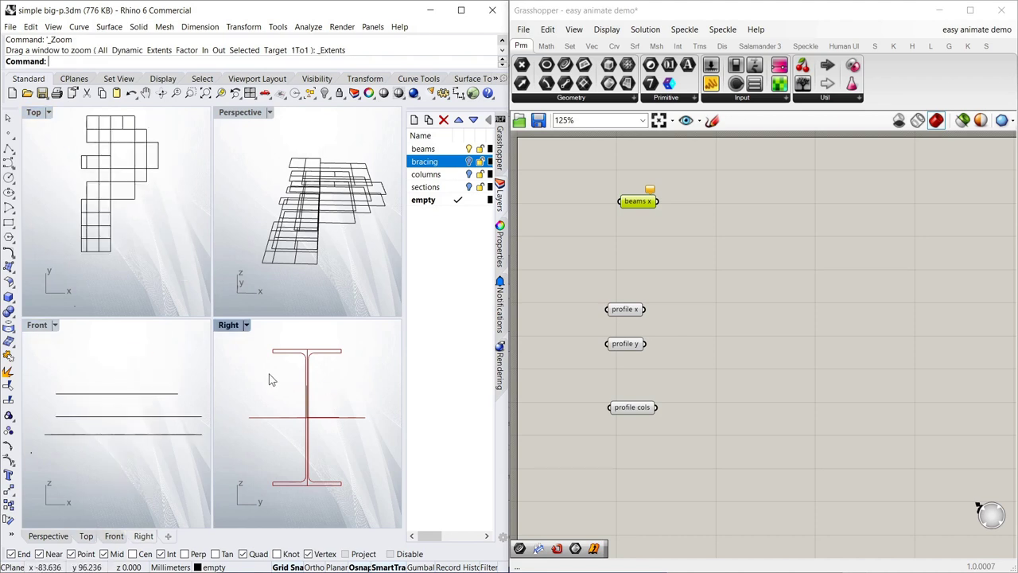
pyautogui.middleClick(269, 380)
pyautogui.click(284, 372)
pyautogui.click(117, 261)
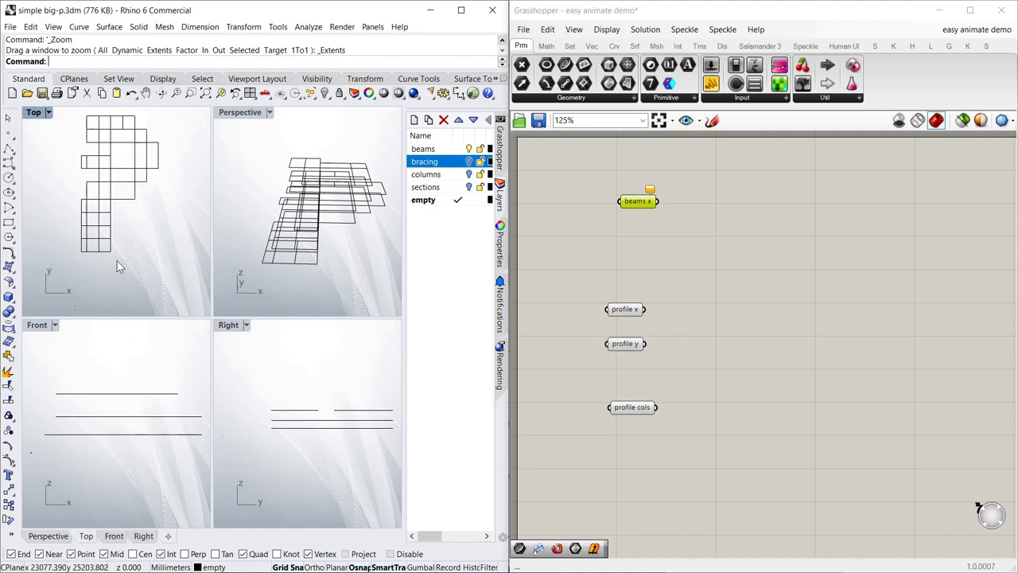
pyautogui.scroll(-4, 117, 261)
pyautogui.scroll(4, 79, 190)
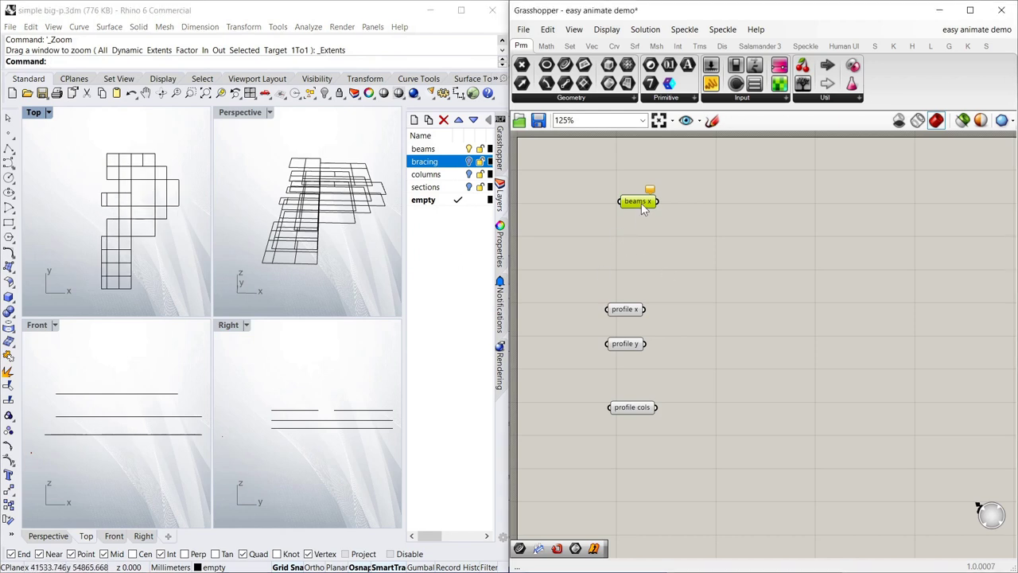
# Step: Select all beams running in the X direction in the Top view and assign them to the beams x parameter as multiple curves
pyautogui.moveTo(641, 213); pyautogui.dragTo(633, 222)
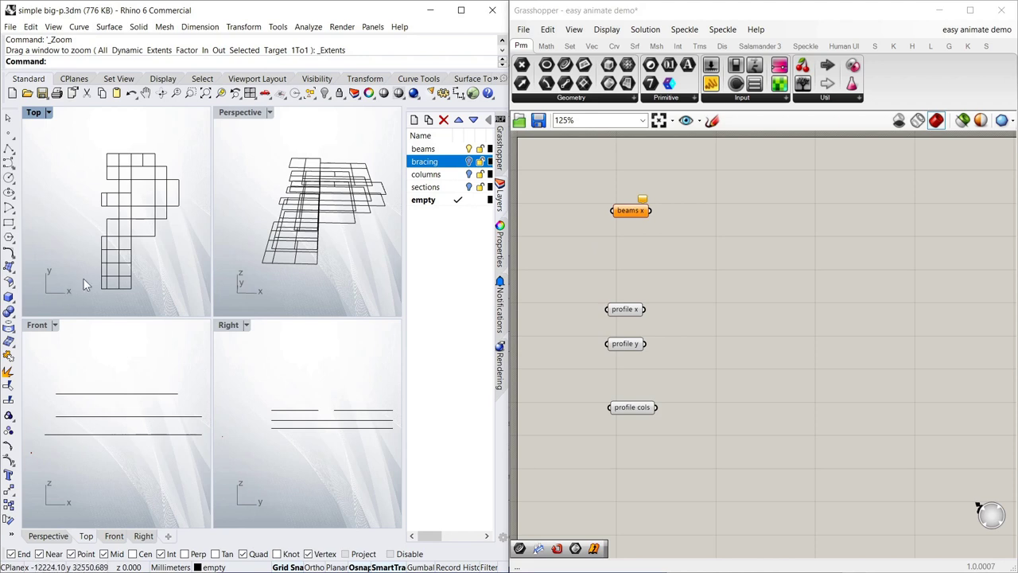
pyautogui.scroll(2, 118, 289)
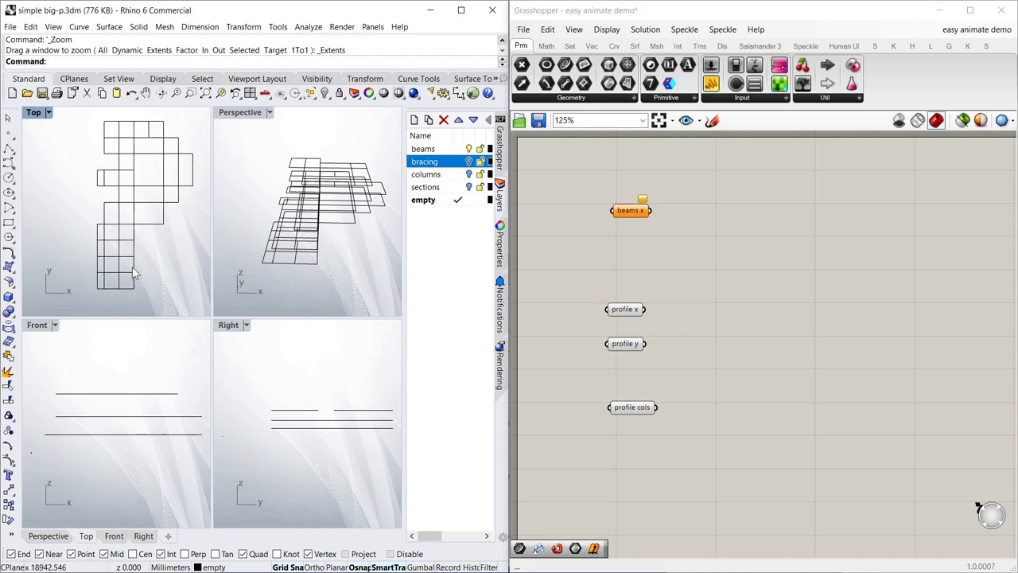
pyautogui.scroll(-2, 97, 295)
pyautogui.scroll(2, 136, 289)
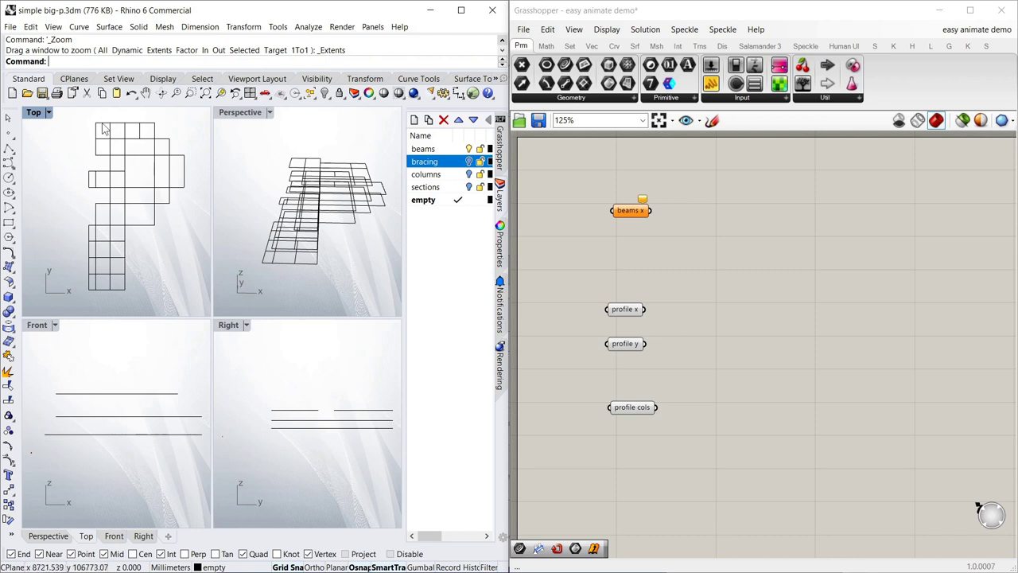
pyautogui.moveTo(102, 295); pyautogui.dragTo(101, 116)
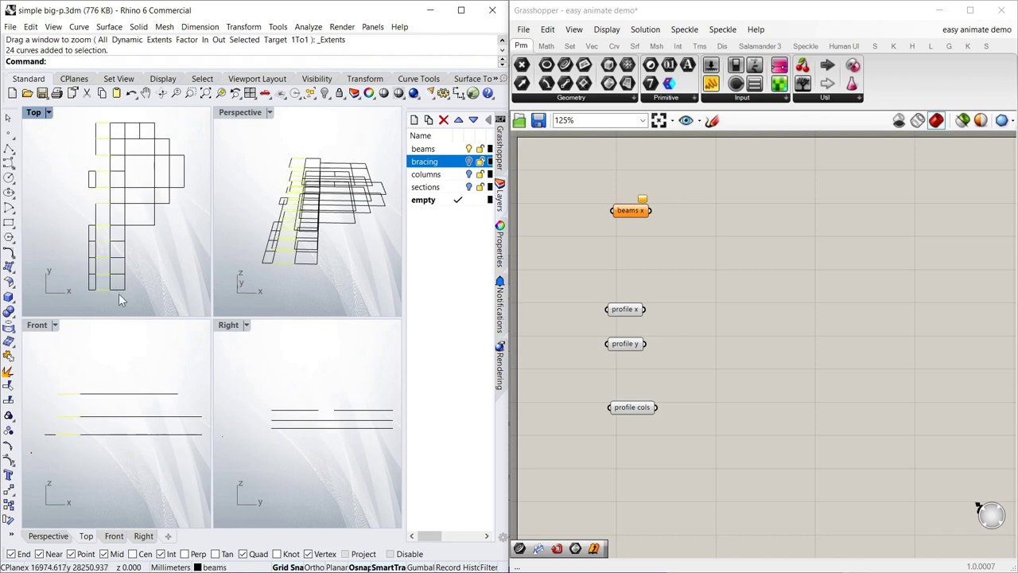
pyautogui.click(118, 291)
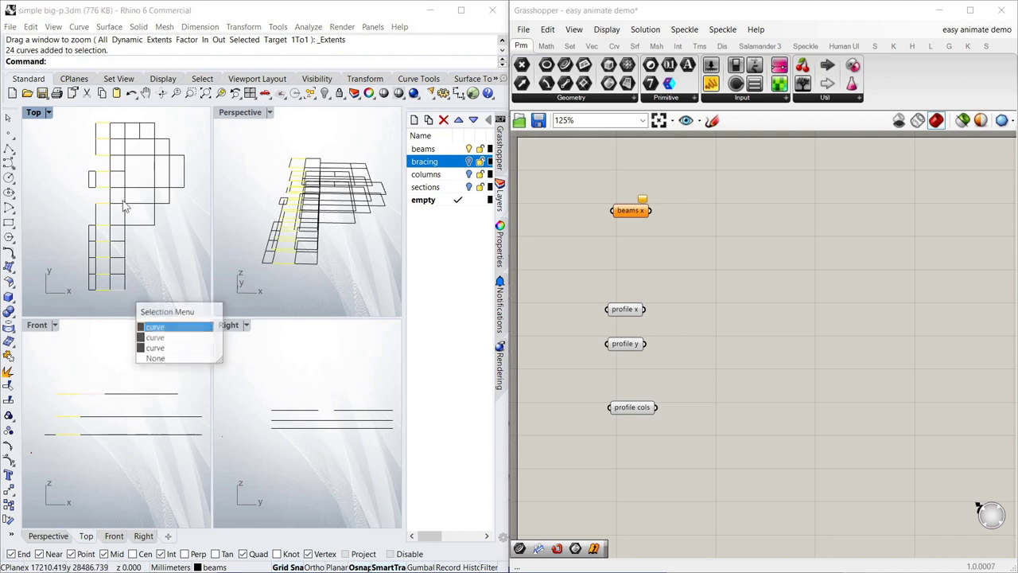
pyautogui.click(163, 327)
pyautogui.moveTo(125, 295); pyautogui.dragTo(109, 116)
pyautogui.moveTo(135, 237); pyautogui.dragTo(133, 116)
pyautogui.moveTo(147, 232); pyautogui.dragTo(181, 196)
pyautogui.scroll(1, 82, 297)
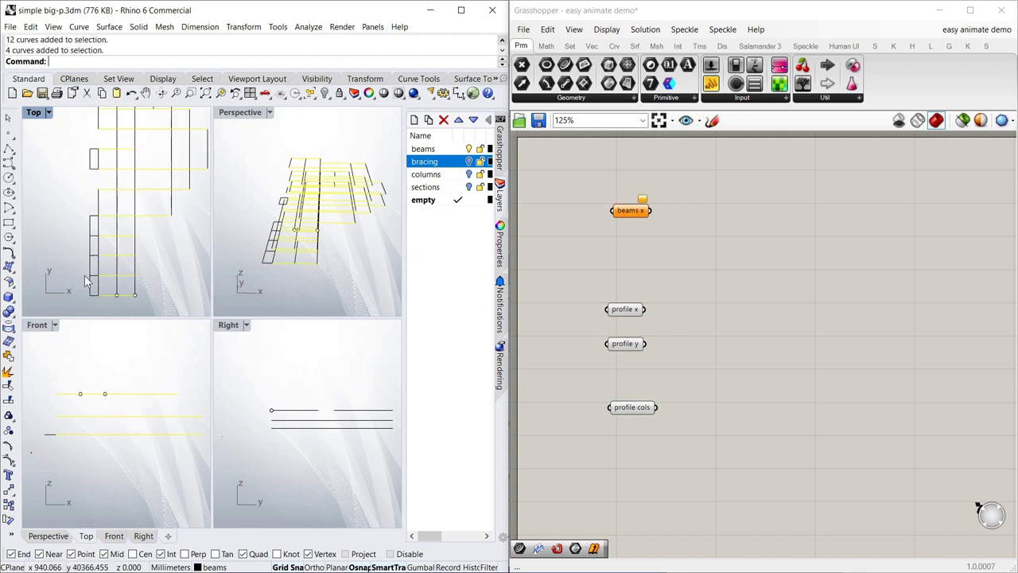
pyautogui.moveTo(96, 302); pyautogui.dragTo(83, 140)
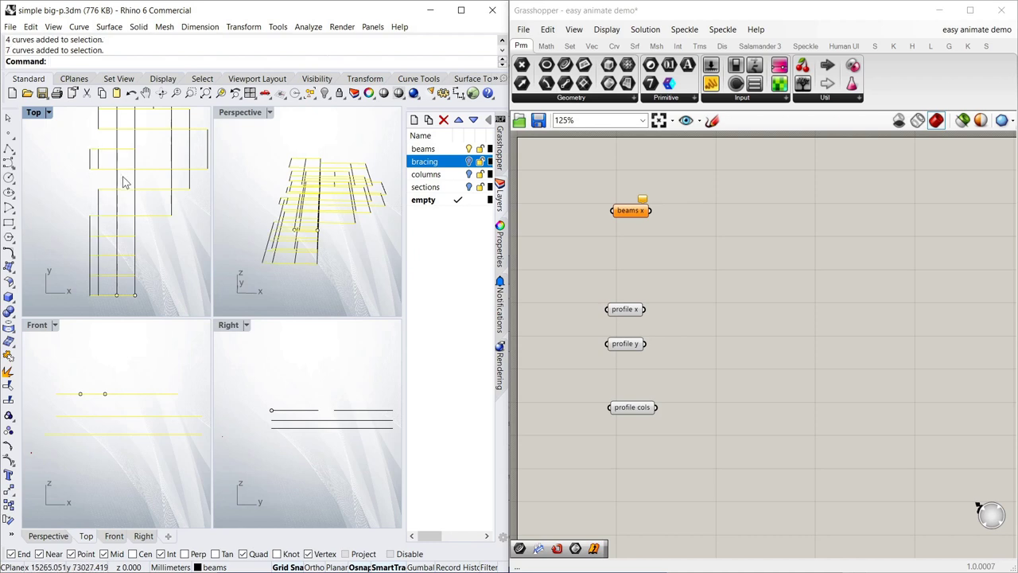
pyautogui.rightClick(629, 212)
pyautogui.click(680, 395)
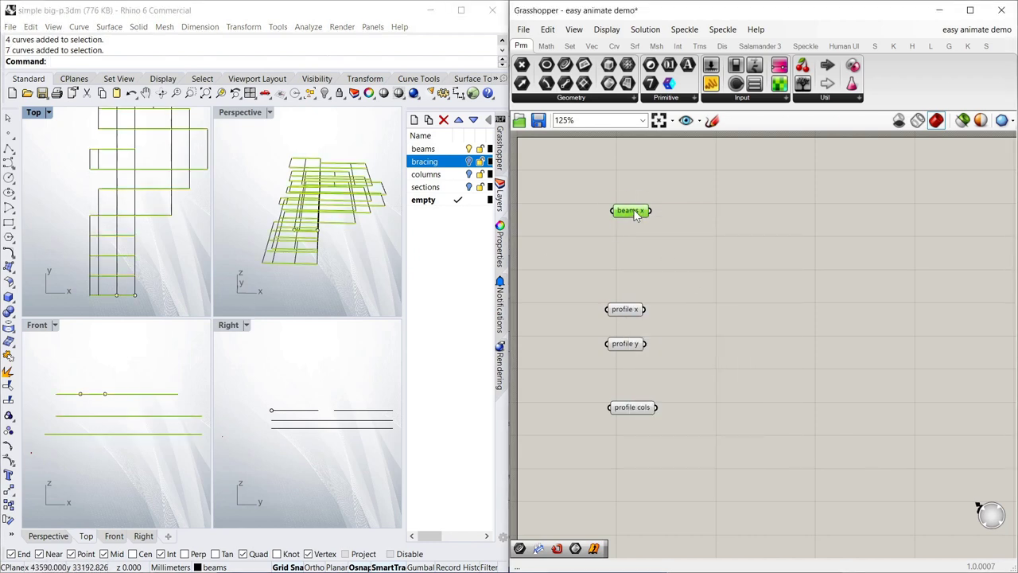
# Step: Duplicate the beams x parameter, place the copy below it and rename the copy "beams y"
pyautogui.moveTo(633, 210); pyautogui.dragTo(629, 234)
pyautogui.hotkey('ctrl', 'c')
pyautogui.hotkey('ctrl', 'v')
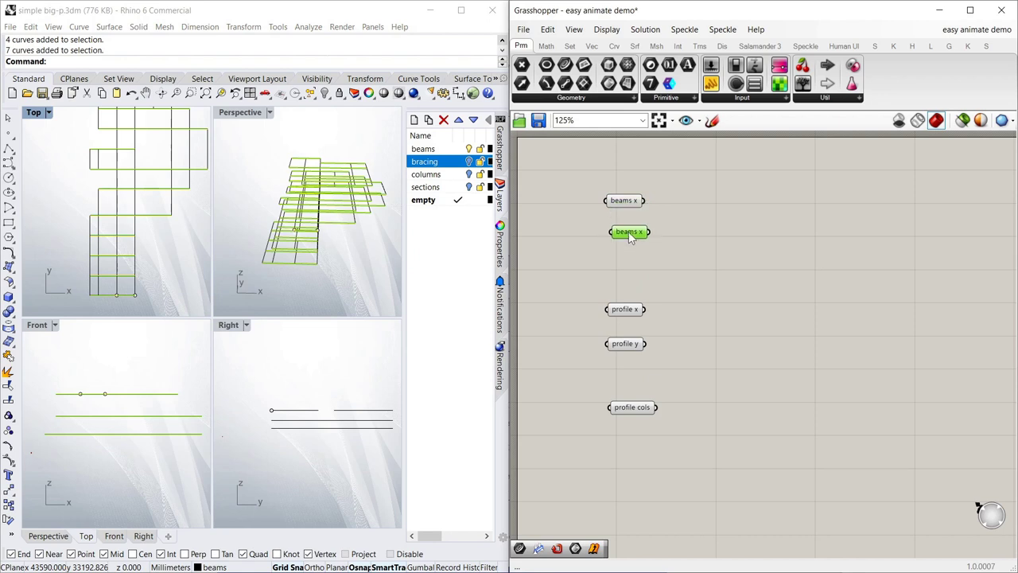
pyautogui.rightClick(630, 237)
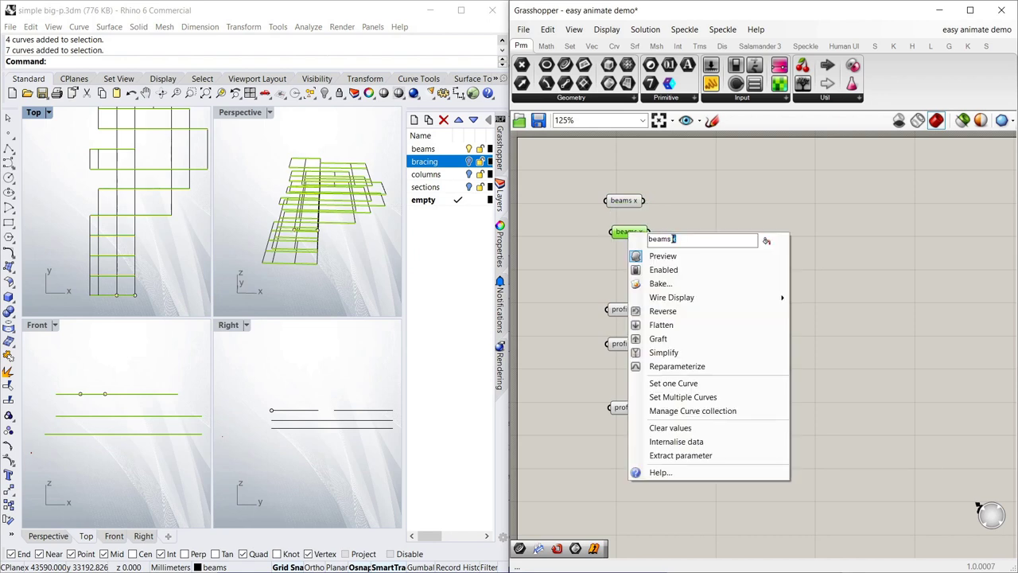
pyautogui.click(696, 203)
pyautogui.click(639, 236)
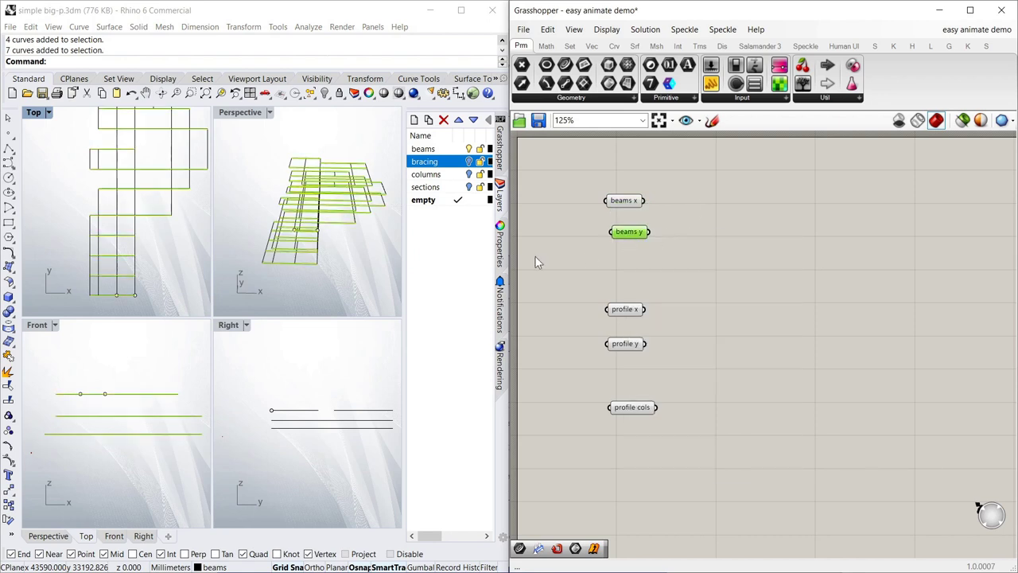
# Step: Select all beams running in the Y direction in the Top view, assign them to beams y as multiple curves and align it under beams x
pyautogui.click(337, 263)
pyautogui.click(202, 309)
pyautogui.scroll(-1, 136, 283)
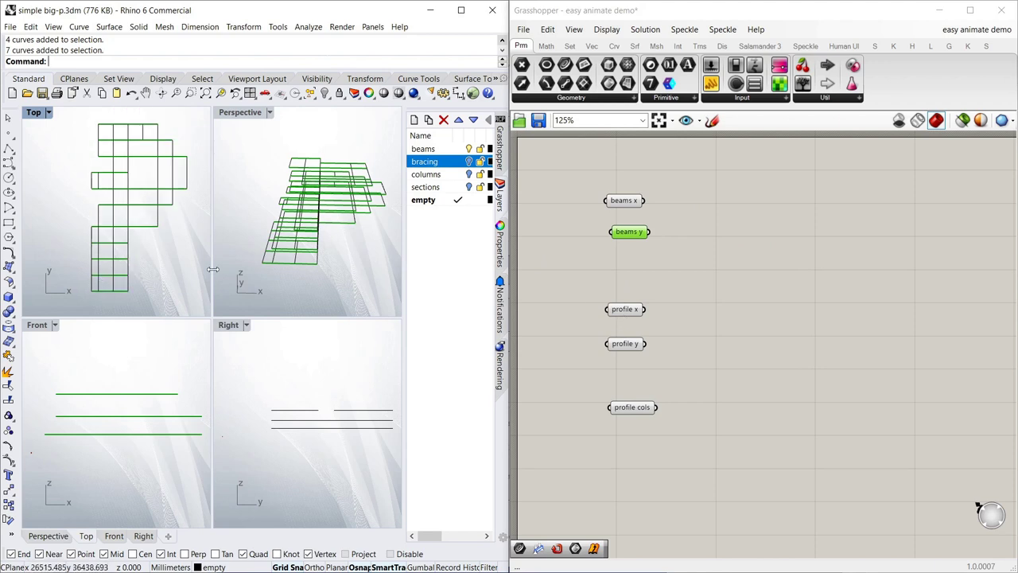
pyautogui.moveTo(85, 285); pyautogui.dragTo(79, 279)
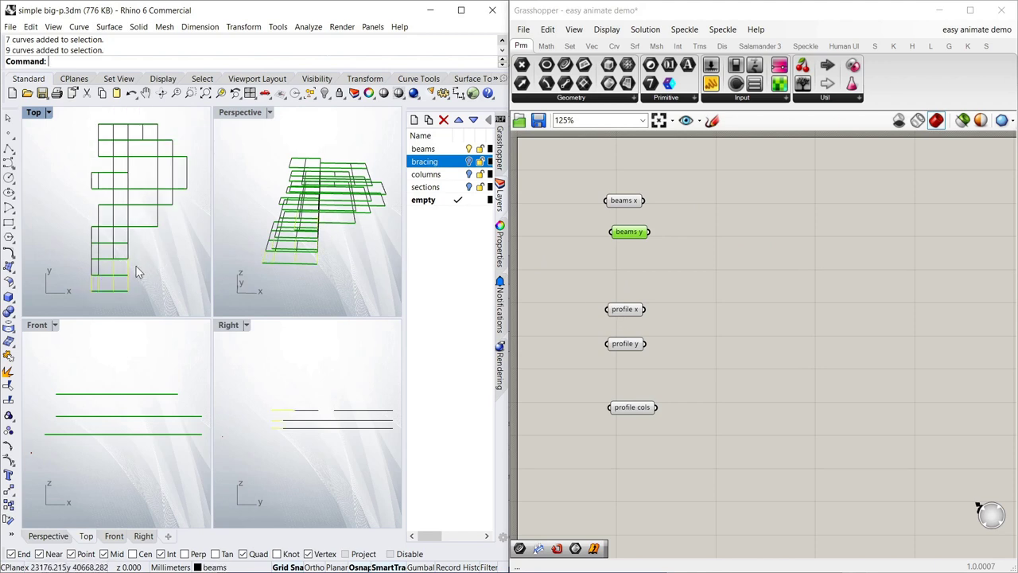
pyautogui.keyDown('shift'); pyautogui.moveTo(134, 266); pyautogui.dragTo(82, 264); pyautogui.keyUp('shift')
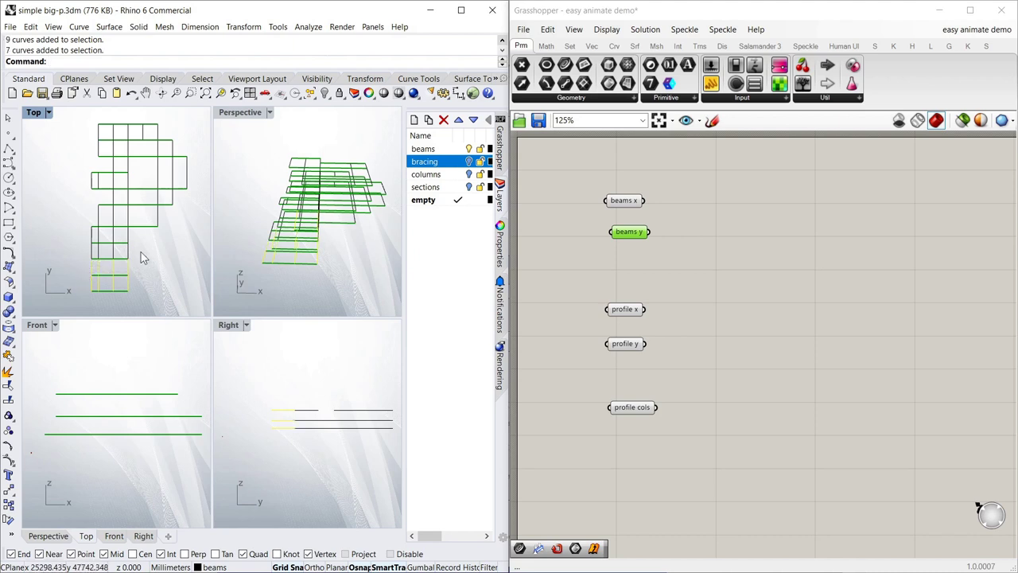
pyautogui.keyDown('shift'); pyautogui.moveTo(140, 252); pyautogui.dragTo(70, 232); pyautogui.keyUp('shift')
pyautogui.keyDown('shift'); pyautogui.moveTo(179, 216); pyautogui.dragTo(110, 228); pyautogui.keyUp('shift')
pyautogui.moveTo(183, 196); pyautogui.dragTo(90, 206)
pyautogui.moveTo(195, 184); pyautogui.dragTo(87, 189)
pyautogui.moveTo(194, 164); pyautogui.dragTo(79, 171)
pyautogui.moveTo(187, 146); pyautogui.dragTo(84, 152)
pyautogui.moveTo(169, 127); pyautogui.dragTo(73, 134)
pyautogui.rightClick(632, 230)
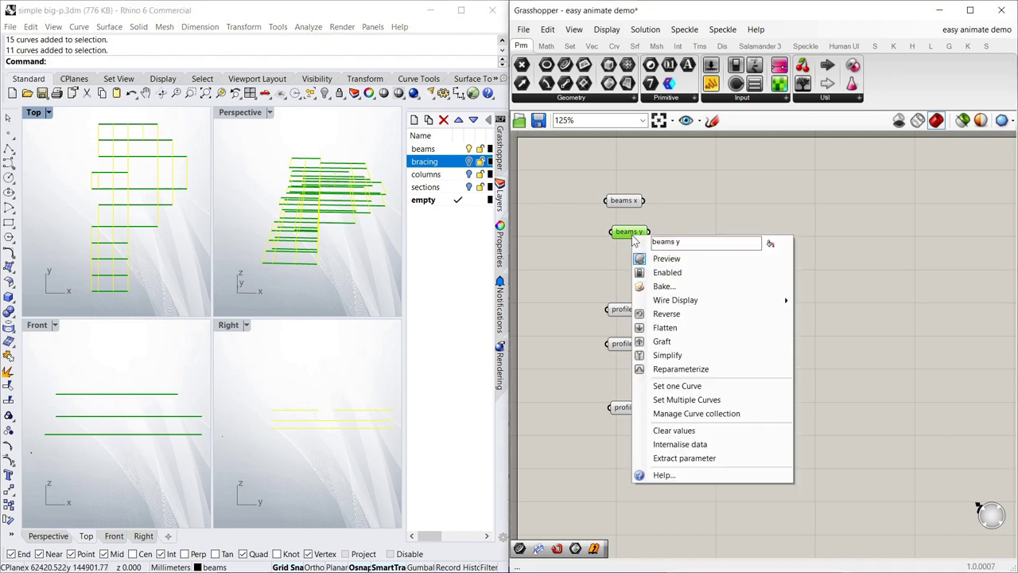
pyautogui.click(681, 397)
pyautogui.moveTo(633, 234); pyautogui.dragTo(627, 228)
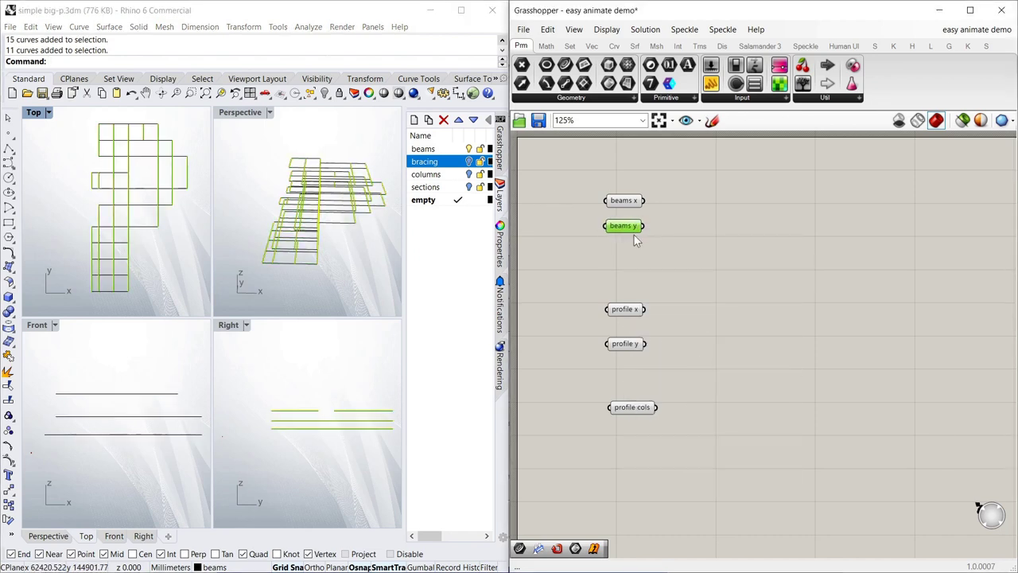
pyautogui.click(690, 250)
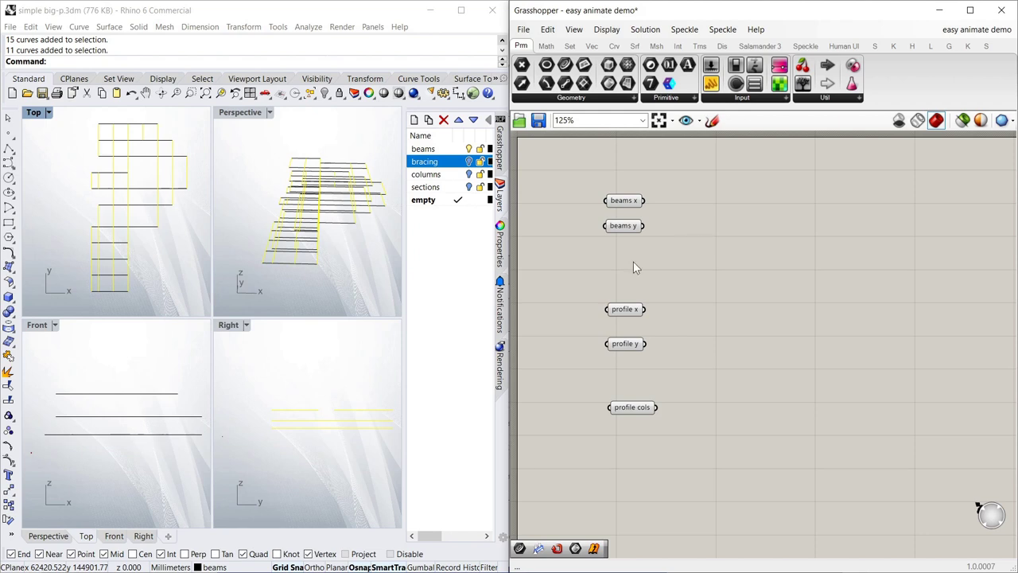
# Step: Duplicate the beams y parameter, place the copy below it and rename the copy "columns"
pyautogui.click(626, 229)
pyautogui.hotkey('ctrl', 'v')
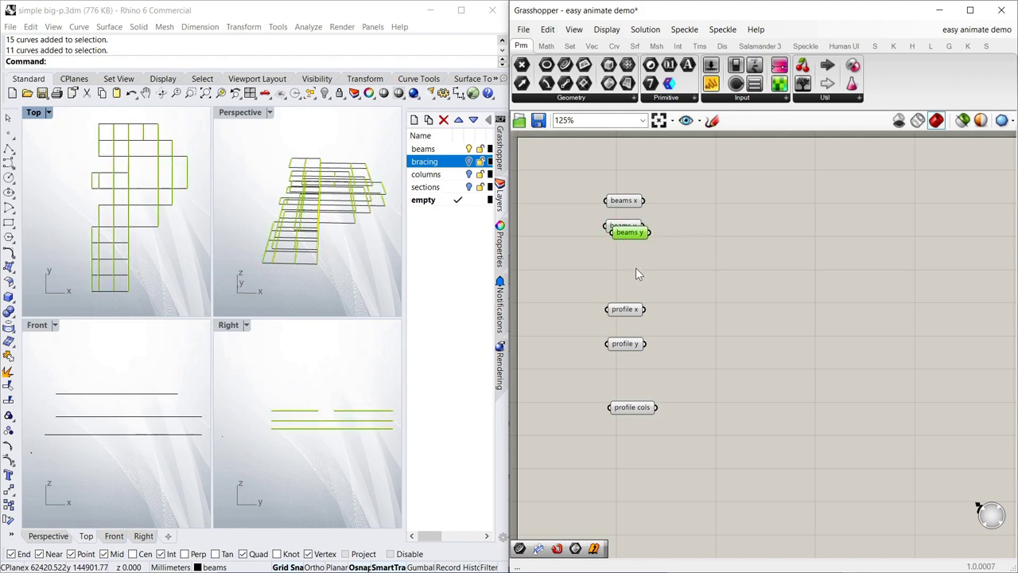
pyautogui.rightClick(621, 250)
pyautogui.moveTo(625, 233); pyautogui.dragTo(625, 262)
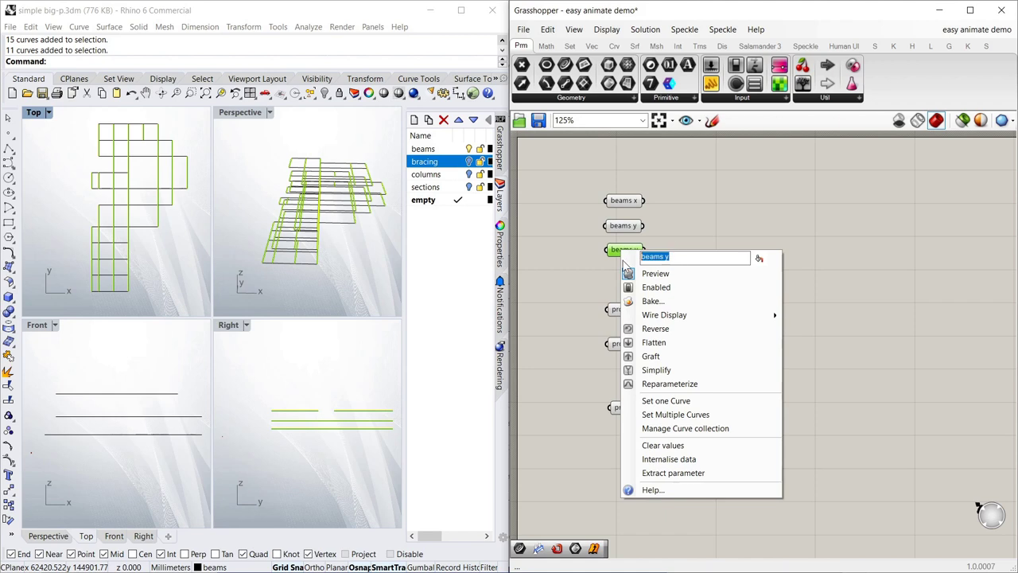
pyautogui.write('columns')
pyautogui.click(714, 210)
pyautogui.click(620, 251)
# Step: Turn off the beams layer in Rhino
pyautogui.click(426, 245)
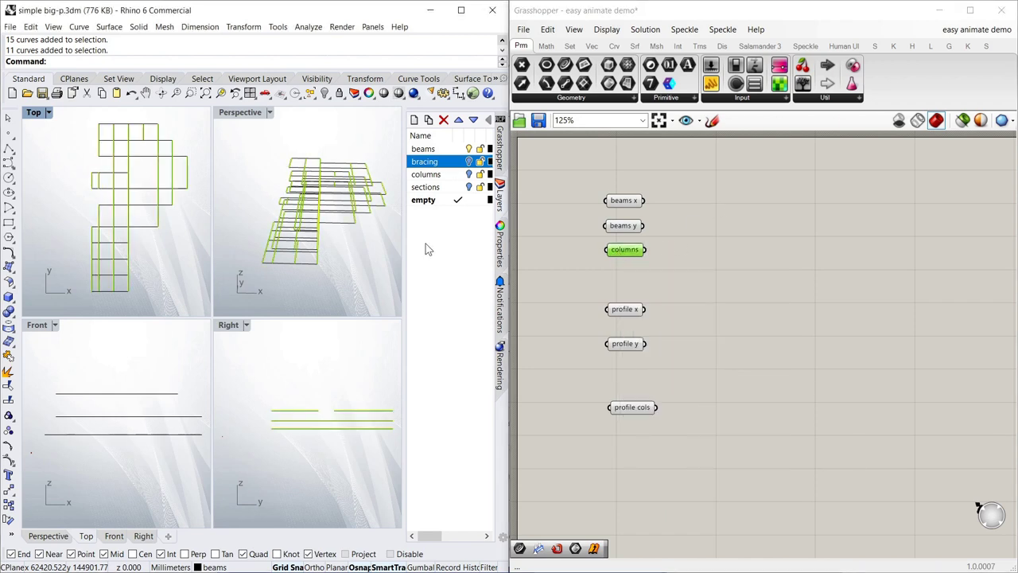
pyautogui.click(446, 149)
pyautogui.click(684, 228)
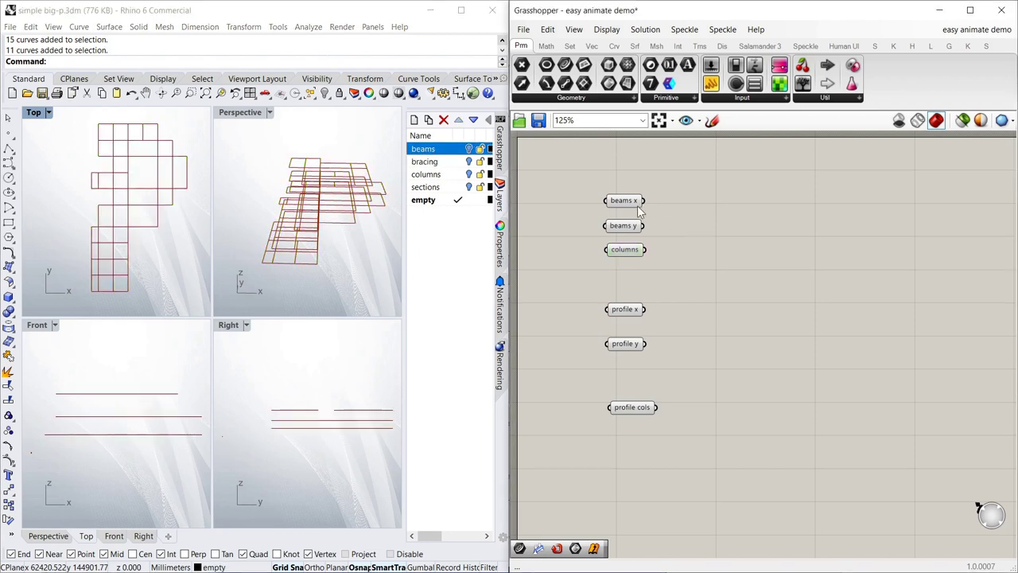
# Step: Disable the preview of the beams x, beams y and columns parameters in Grasshopper
pyautogui.rightClick(623, 201)
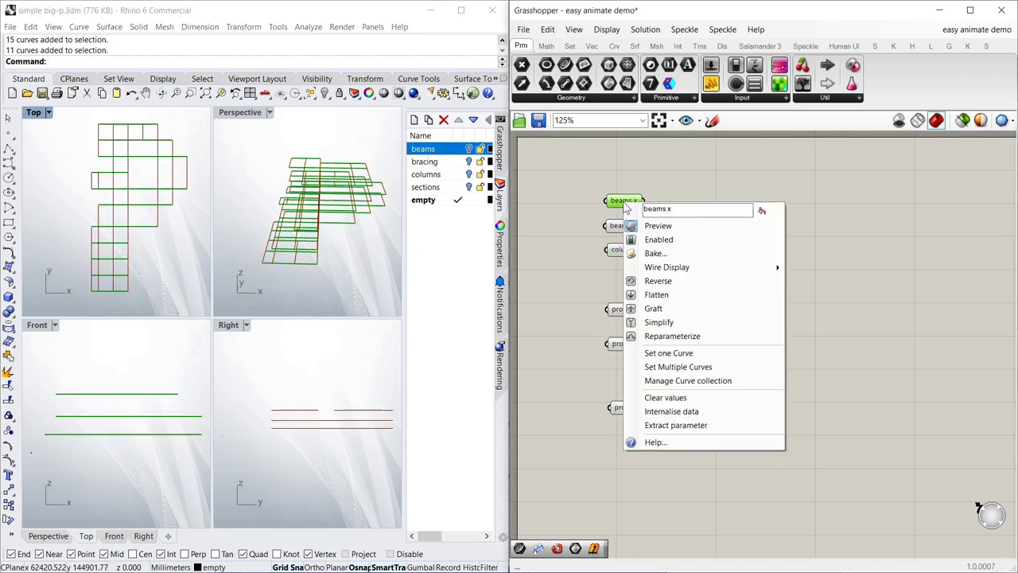
pyautogui.click(656, 227)
pyautogui.click(623, 226)
pyautogui.rightClick(624, 226)
pyautogui.click(657, 251)
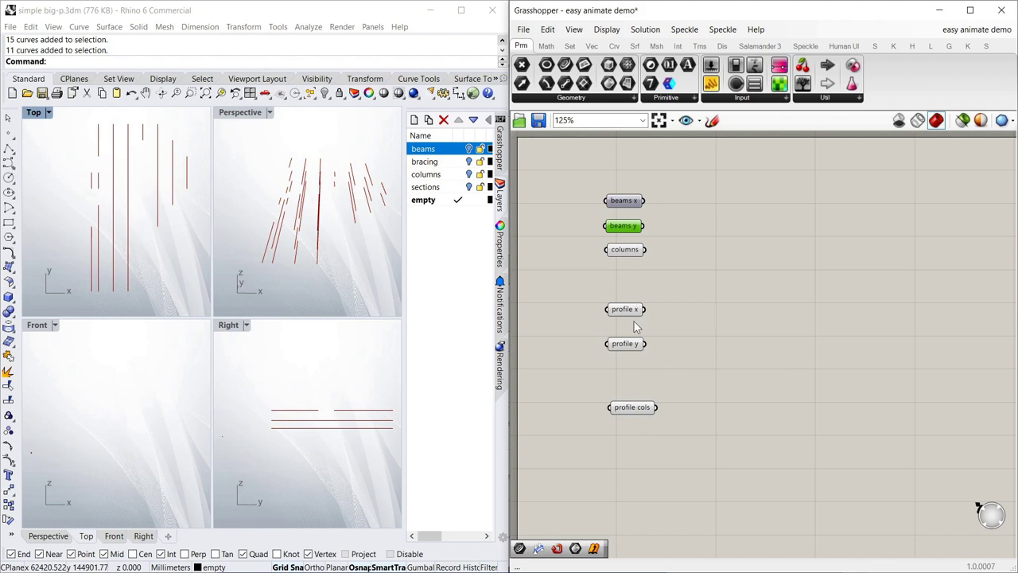
pyautogui.rightClick(626, 253)
pyautogui.click(638, 292)
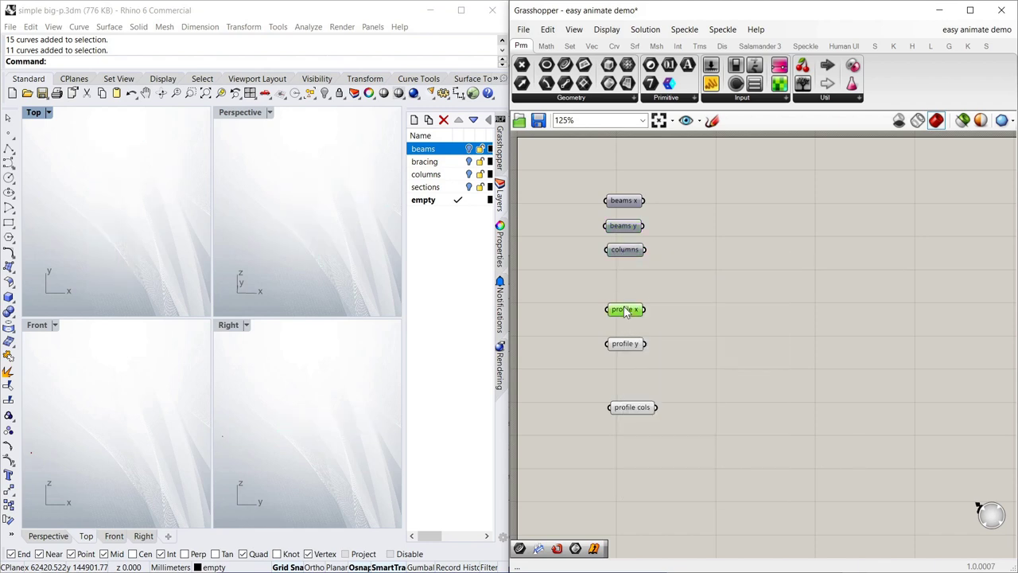
# Step: Disable the preview of the profile x, profile y and profile cols parameters
pyautogui.rightClick(625, 310)
pyautogui.click(652, 329)
pyautogui.rightClick(625, 344)
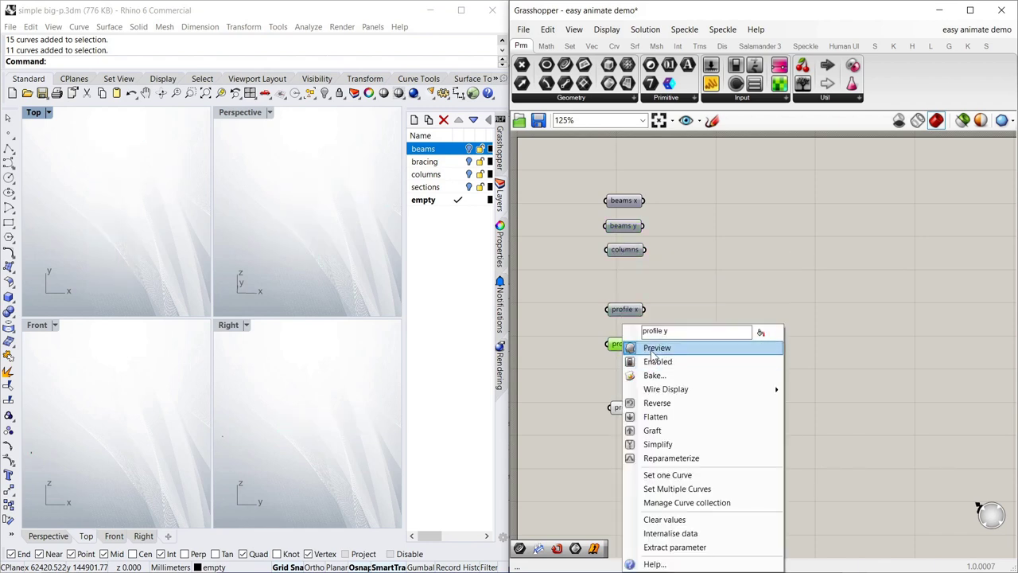
pyautogui.click(652, 349)
pyautogui.rightClick(641, 409)
pyautogui.click(657, 348)
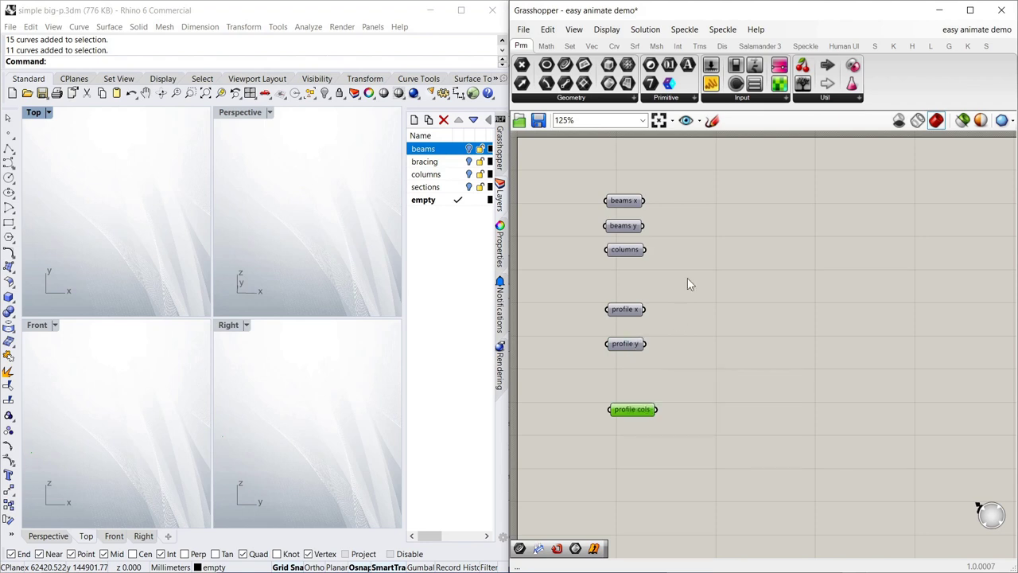
# Step: Turn on the columns layer in Rhino and assign all its lines to the Grasshopper columns parameter as multiple curves
pyautogui.click(468, 176)
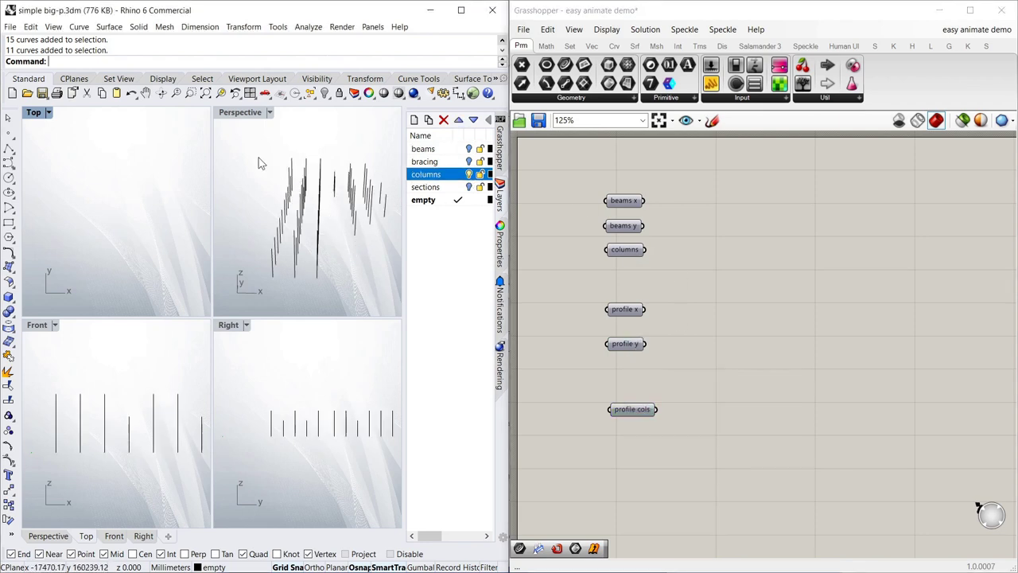
pyautogui.moveTo(235, 149); pyautogui.dragTo(394, 301)
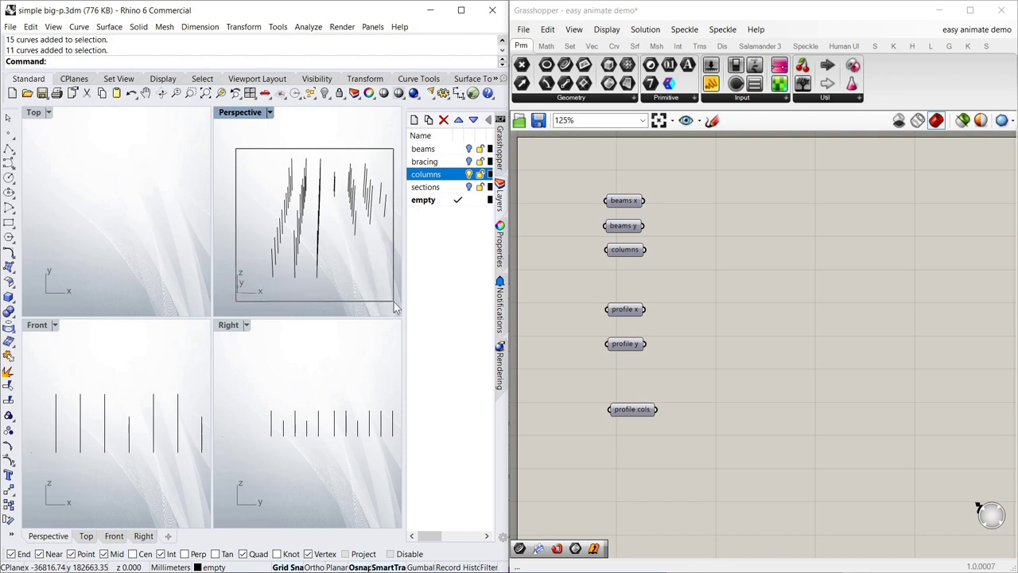
pyautogui.rightClick(630, 249)
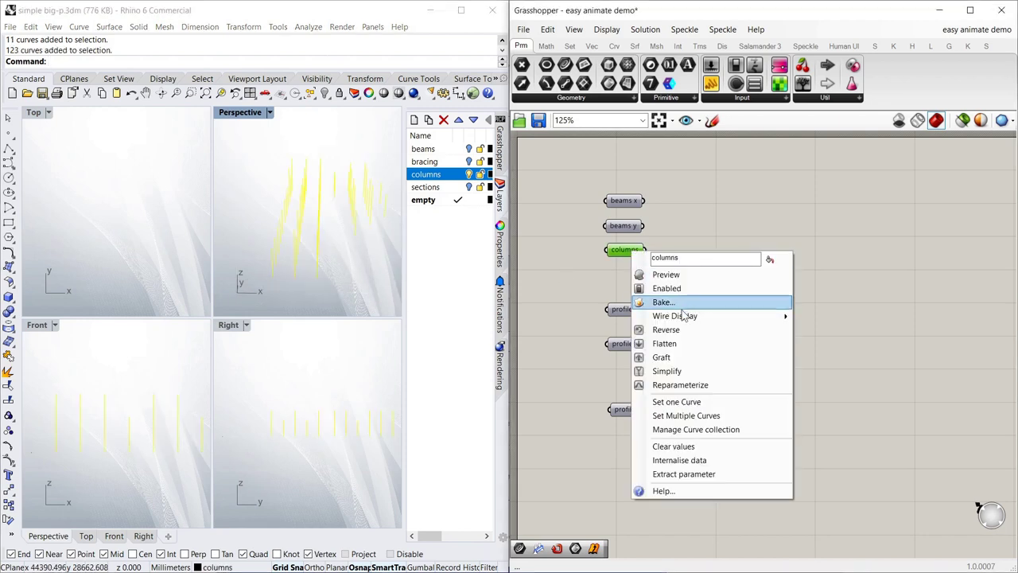
pyautogui.click(704, 415)
pyautogui.moveTo(630, 255); pyautogui.dragTo(626, 264)
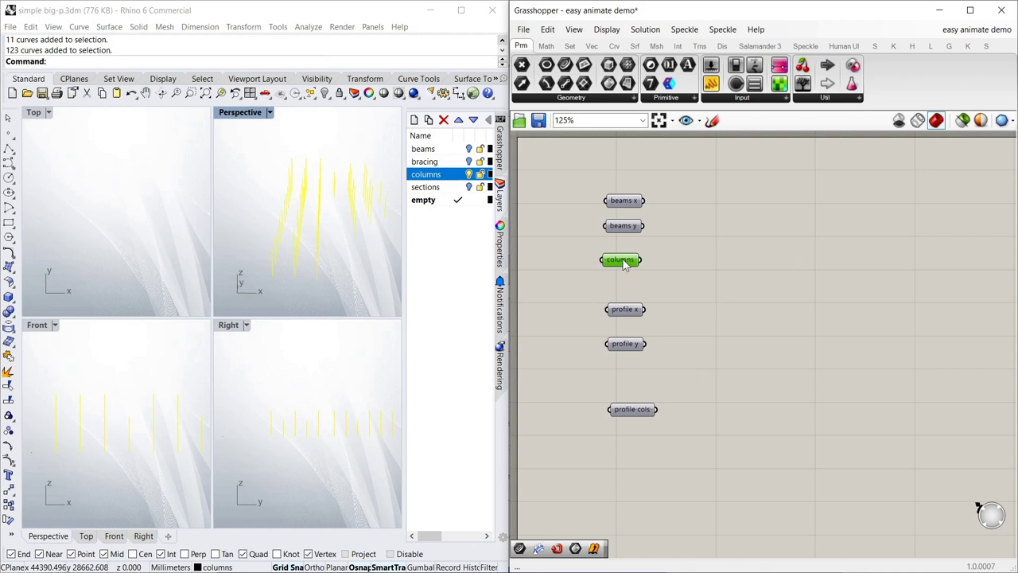
pyautogui.click(322, 226)
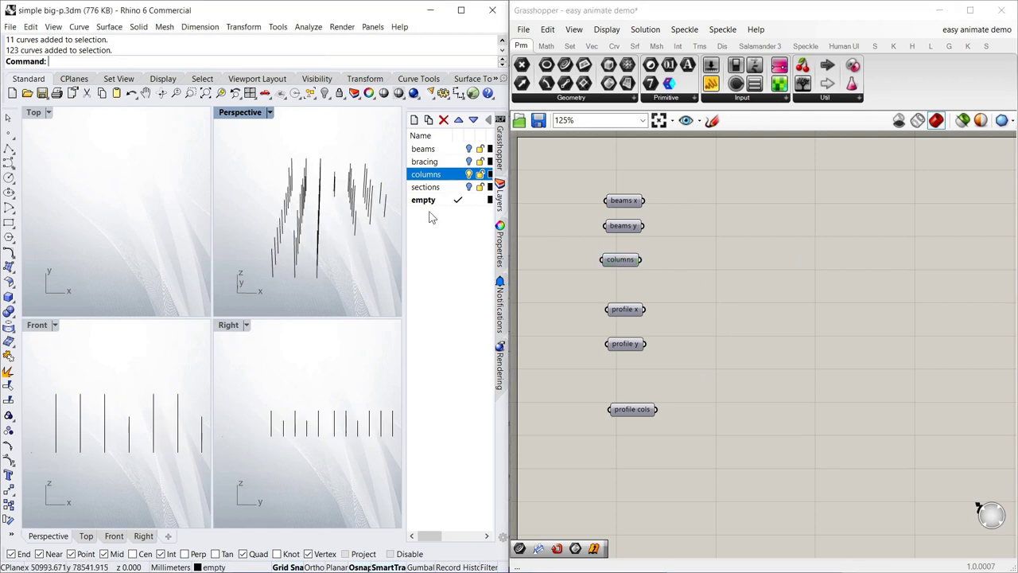
# Step: Duplicate the columns parameter, place the copy just below it and rename the copy "bracing"
pyautogui.click(611, 264)
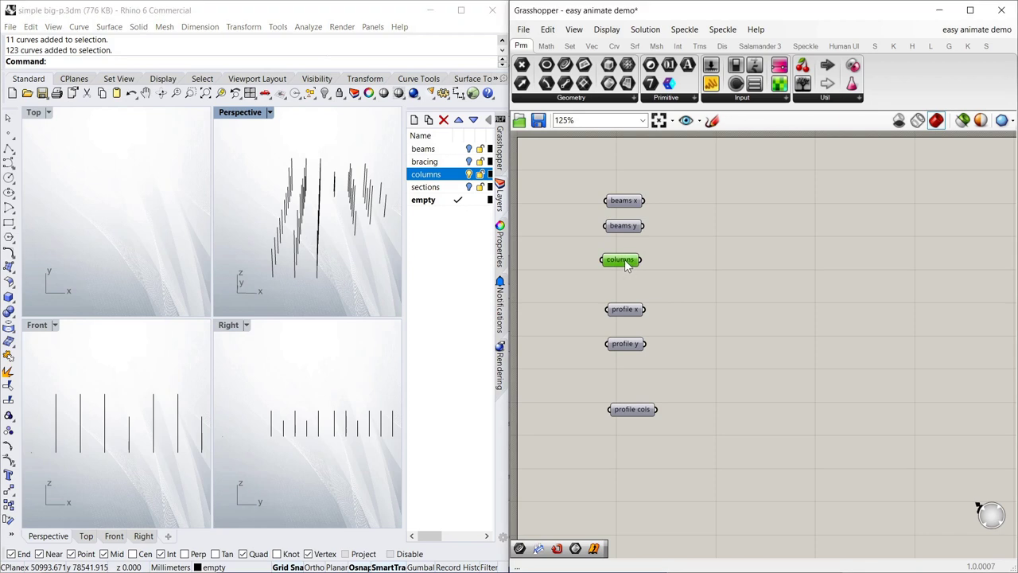
pyautogui.keyDown('alt'); pyautogui.moveTo(626, 272); pyautogui.dragTo(634, 295); pyautogui.keyUp('alt')
pyautogui.rightClick(623, 282)
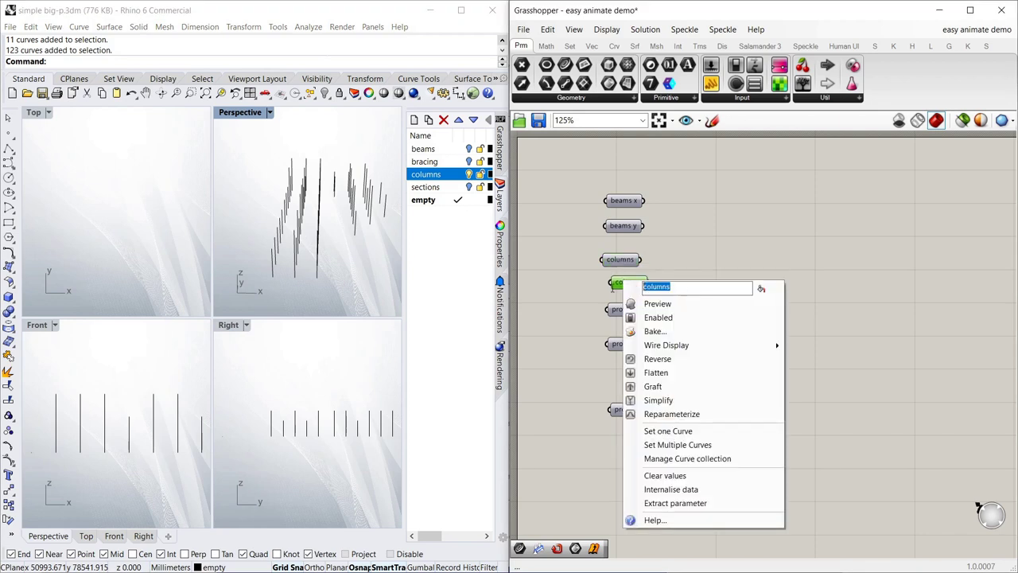
pyautogui.write('bracing')
pyautogui.press('Return')
# Step: Show the bracing layer instead of the columns layer in Rhino and assign all its curves to the bracing parameter as multiple curves
pyautogui.click(434, 269)
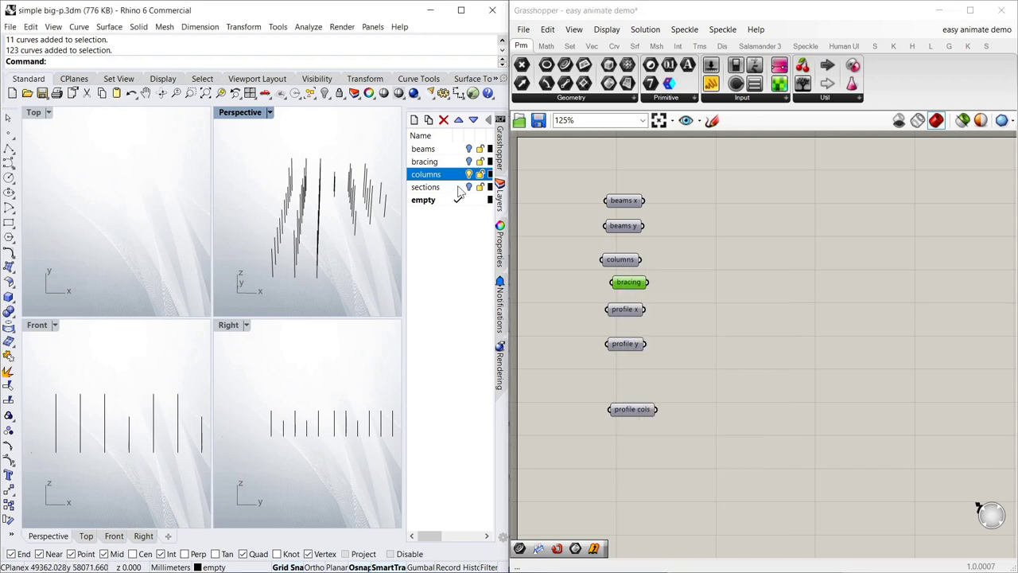
pyautogui.click(469, 174)
pyautogui.click(468, 162)
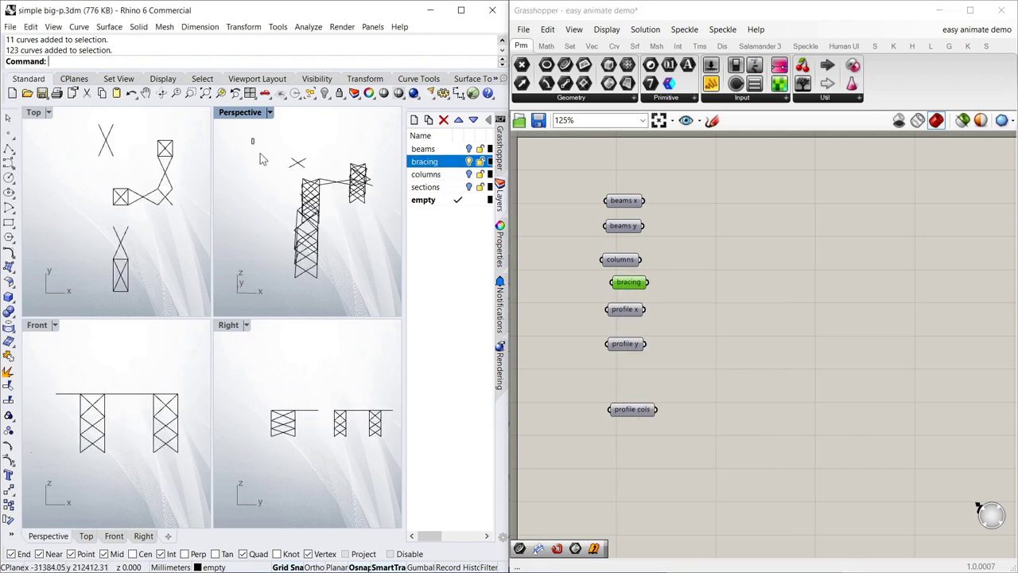
pyautogui.moveTo(252, 139); pyautogui.dragTo(387, 290)
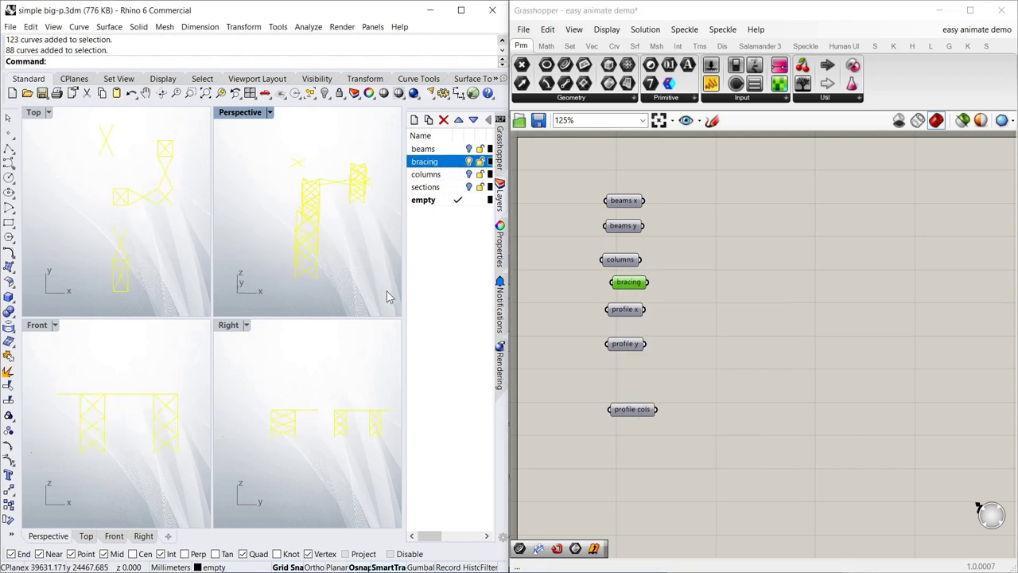
pyautogui.rightClick(631, 291)
pyautogui.click(694, 451)
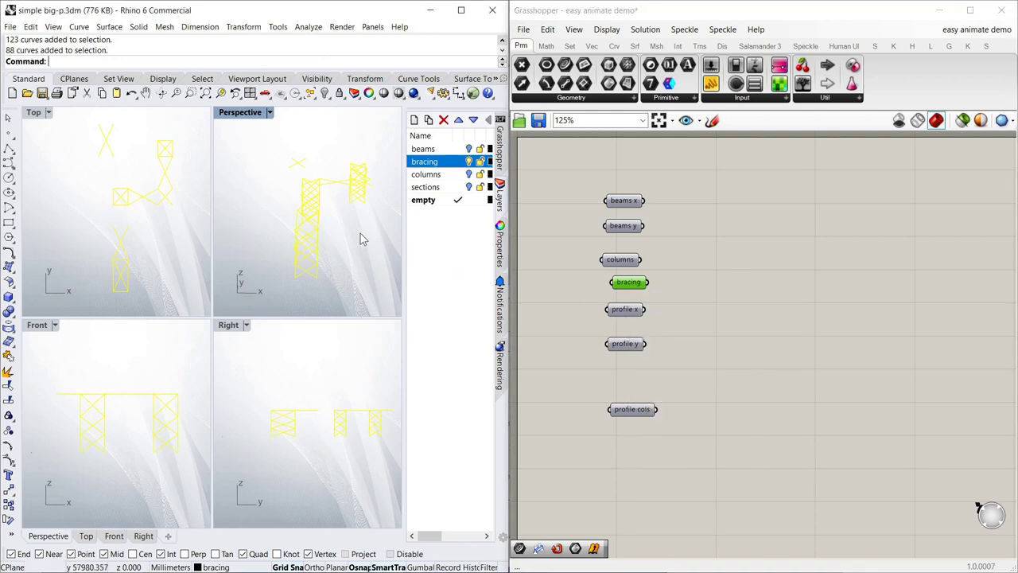
pyautogui.click(689, 287)
# Step: Line up the columns and bracing parameters under the beam parameters and group the three profile parameters further below them
pyautogui.moveTo(626, 260); pyautogui.dragTo(625, 272)
pyautogui.moveTo(636, 383); pyautogui.dragTo(628, 354)
pyautogui.click(648, 371)
pyautogui.click(640, 427)
pyautogui.click(636, 409)
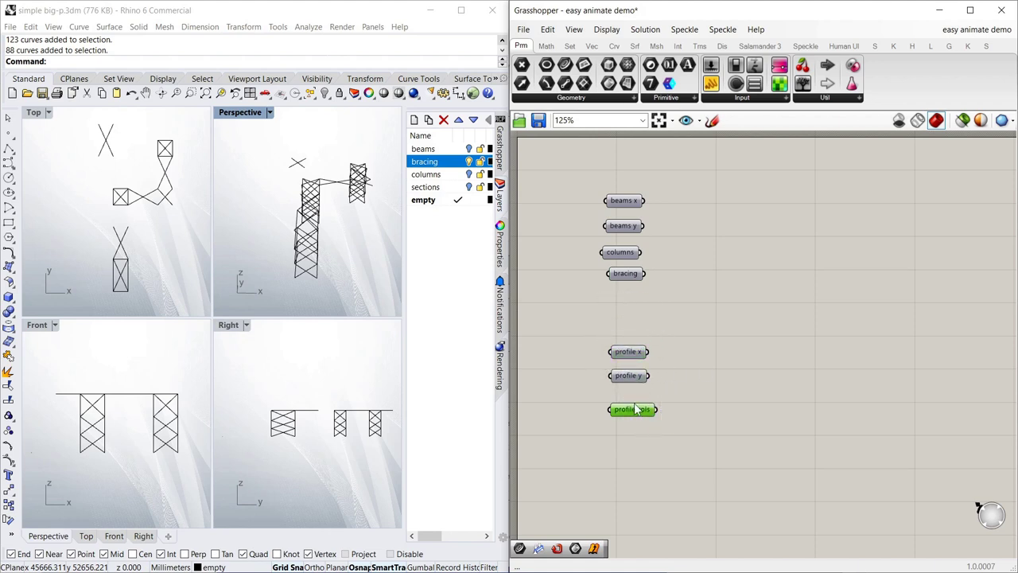
pyautogui.click(678, 440)
pyautogui.moveTo(677, 435); pyautogui.dragTo(629, 364)
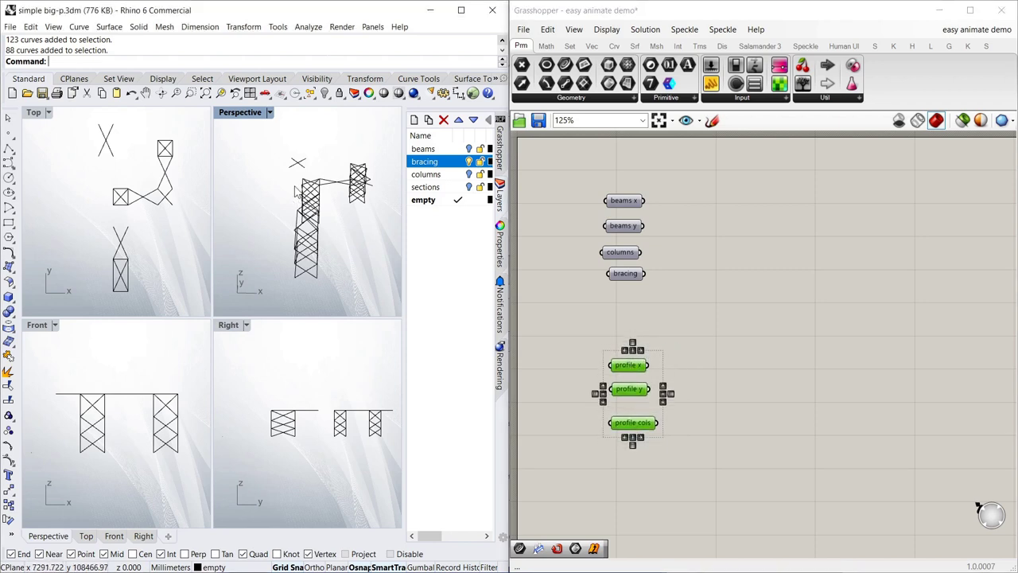
pyautogui.click(646, 318)
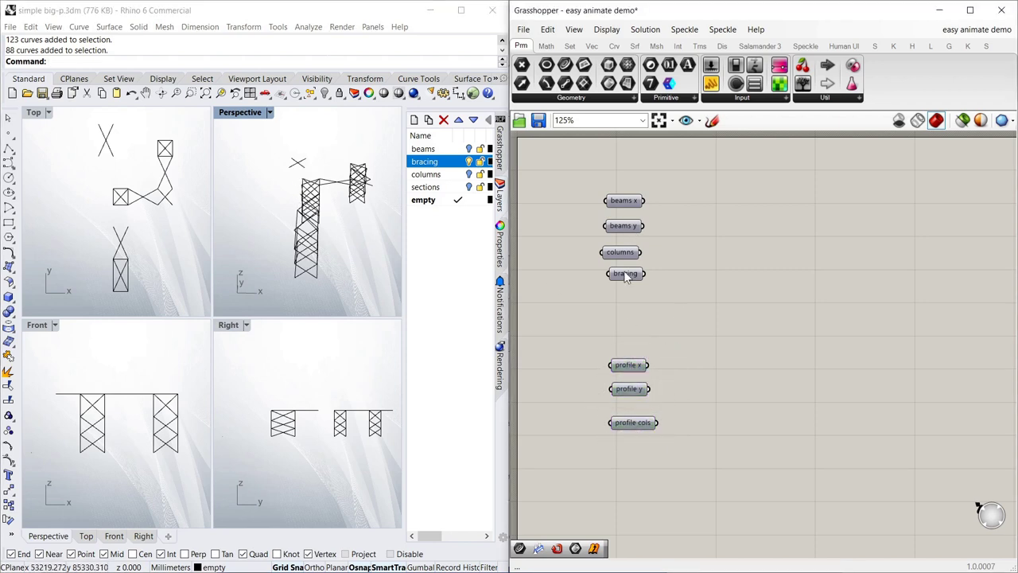
pyautogui.moveTo(625, 275); pyautogui.dragTo(632, 255)
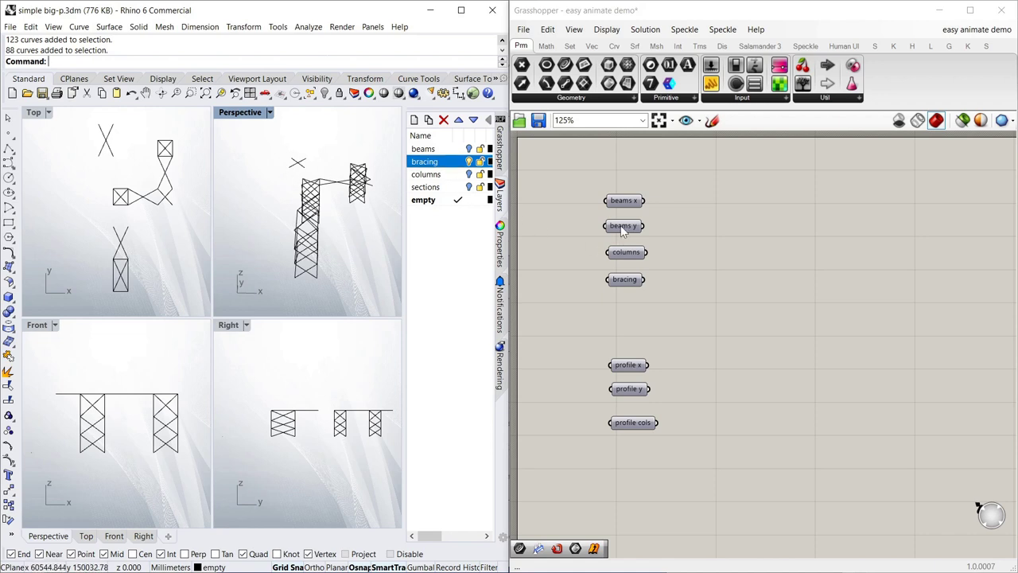
# Step: Add an End Points component beside the beams x parameter and feed beams x into its curve input
pyautogui.click(714, 208)
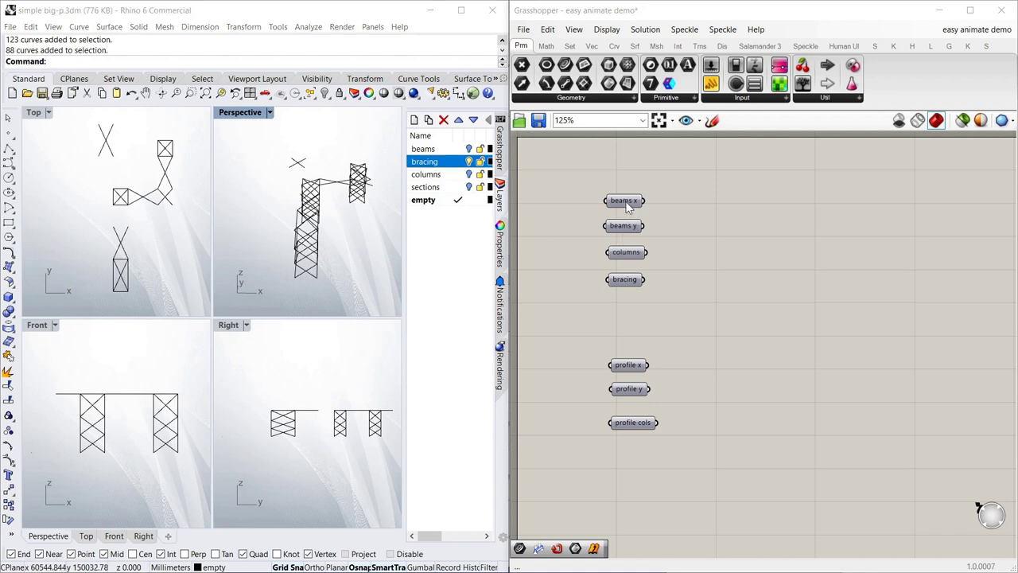
pyautogui.click(614, 45)
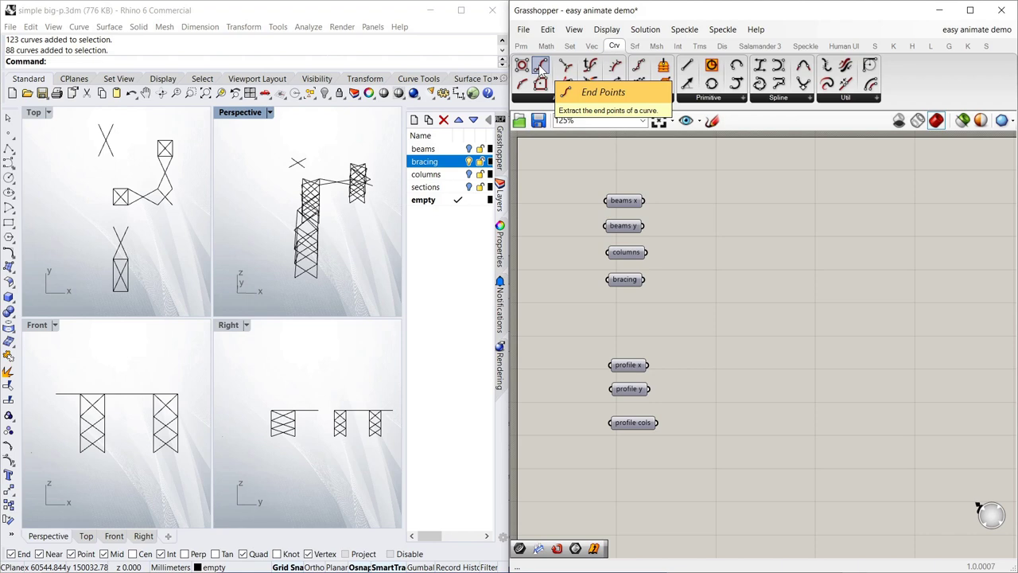
pyautogui.moveTo(541, 67); pyautogui.dragTo(720, 225)
pyautogui.moveTo(651, 205); pyautogui.dragTo(712, 205)
pyautogui.click(711, 229)
pyautogui.click(711, 203)
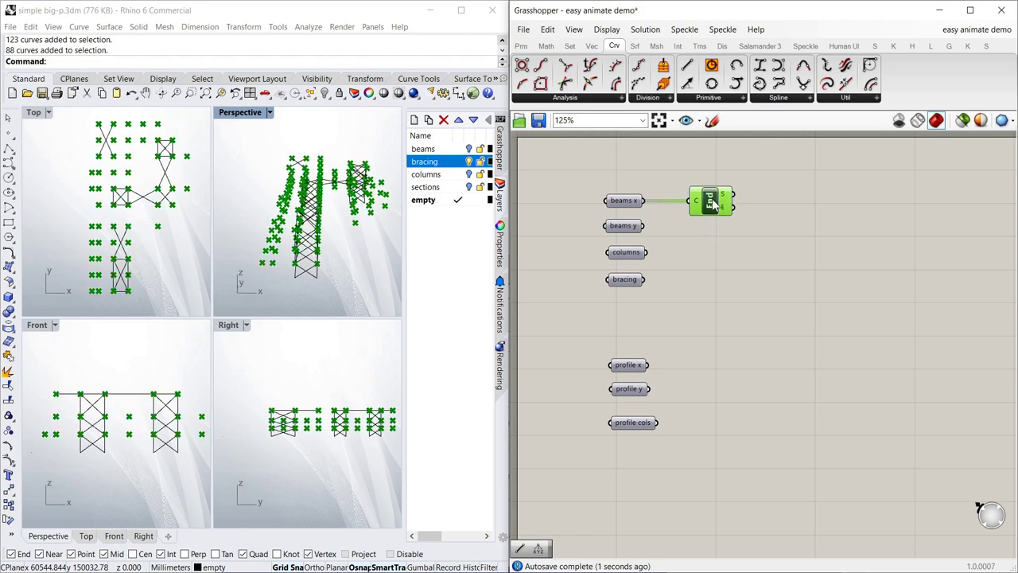
# Step: Make three copies of the End Points component and connect beams y, columns and bracing to one copy each
pyautogui.hotkey('ctrl', 'c')
pyautogui.hotkey('ctrl', 'v')
pyautogui.moveTo(702, 212); pyautogui.dragTo(729, 273)
pyautogui.moveTo(647, 252); pyautogui.dragTo(708, 272)
pyautogui.hotkey('ctrl', 'v')
pyautogui.moveTo(733, 219); pyautogui.dragTo(737, 299)
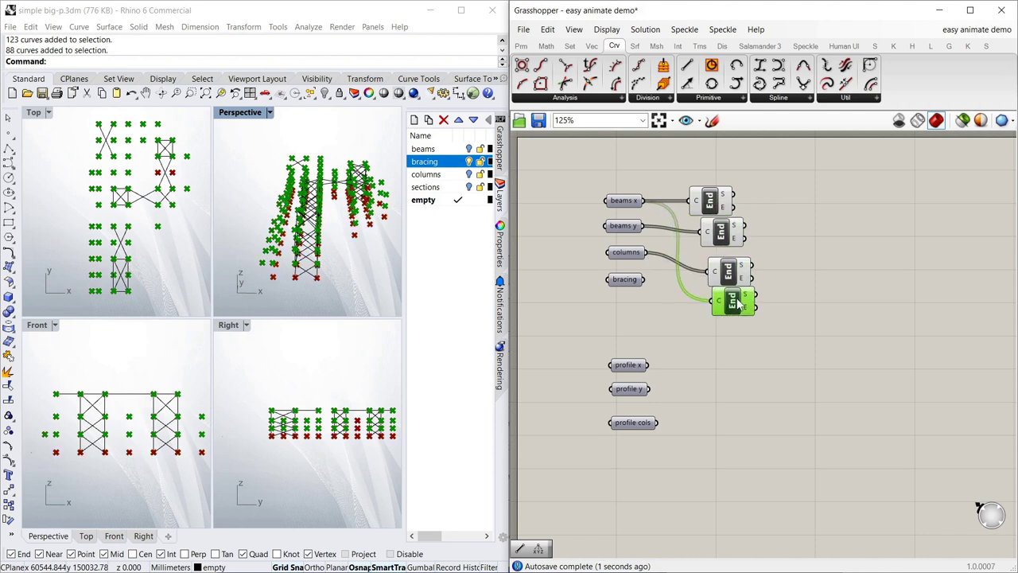
pyautogui.moveTo(643, 280); pyautogui.dragTo(722, 313)
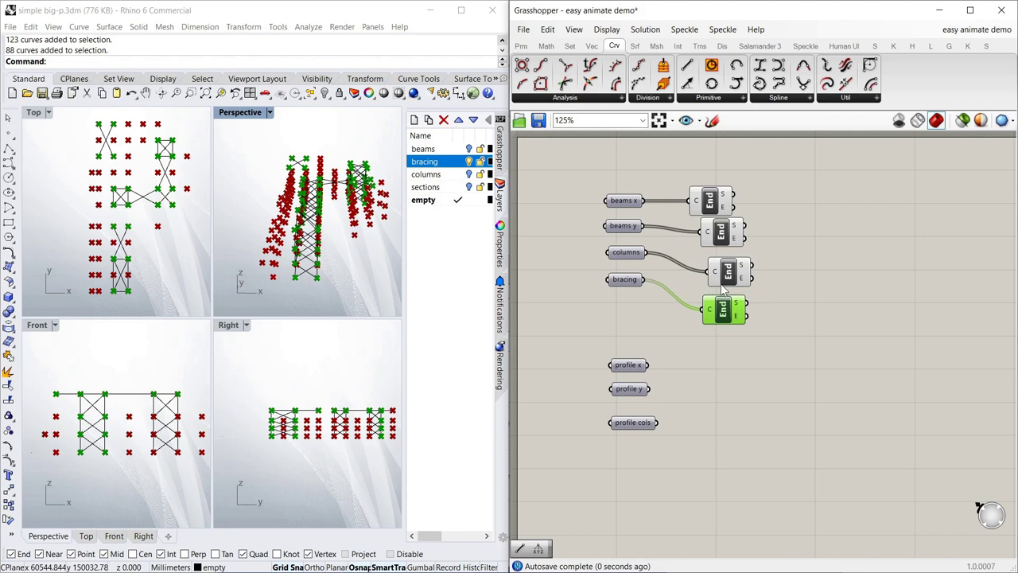
# Step: Stack the four End Points components in one column, each level with its source parameter
pyautogui.moveTo(725, 271); pyautogui.dragTo(717, 269)
pyautogui.click(720, 234)
pyautogui.moveTo(712, 203); pyautogui.dragTo(724, 225)
pyautogui.moveTo(726, 270); pyautogui.dragTo(725, 255)
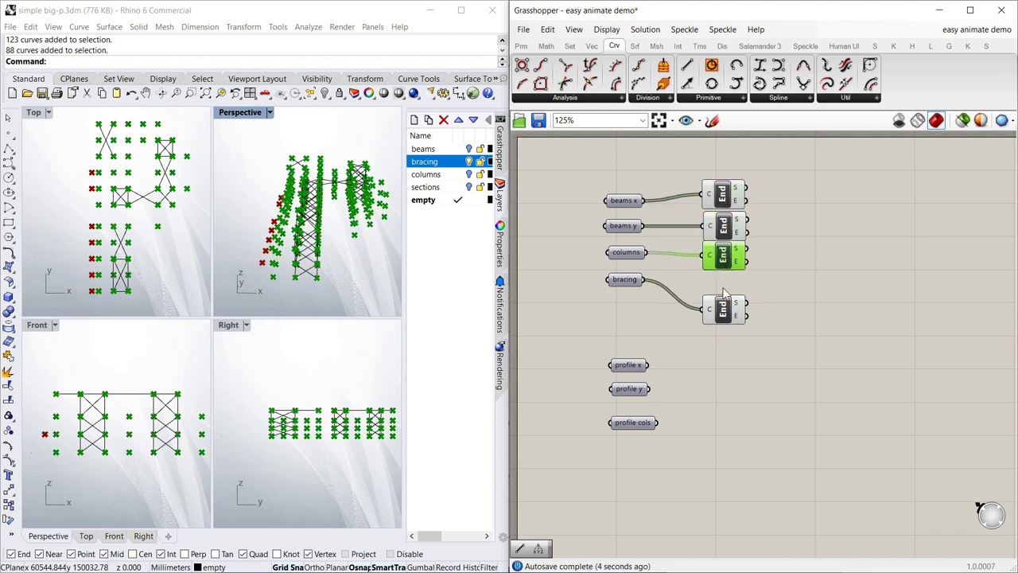
pyautogui.moveTo(725, 310); pyautogui.dragTo(725, 288)
pyautogui.click(714, 314)
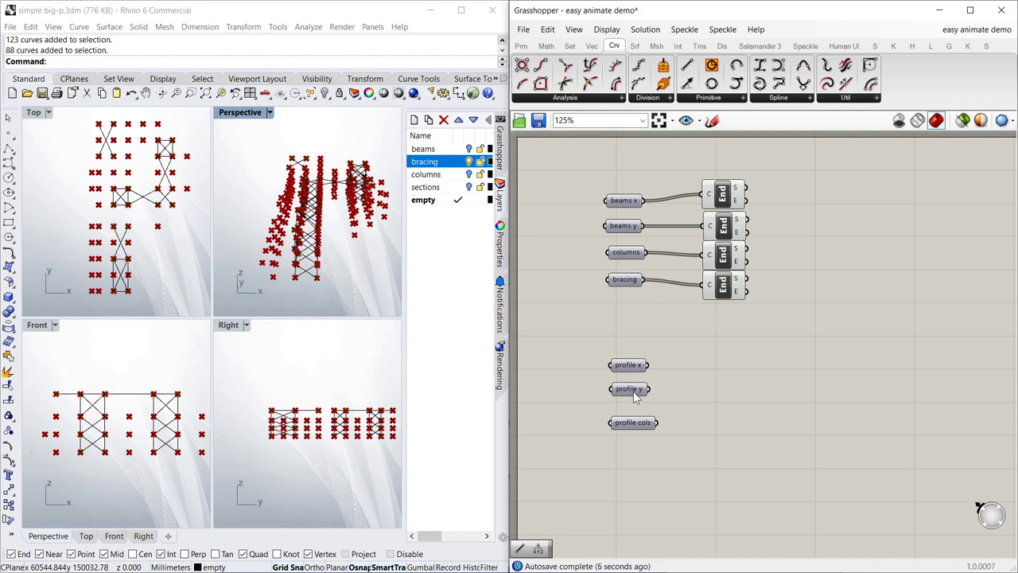
pyautogui.click(350, 11)
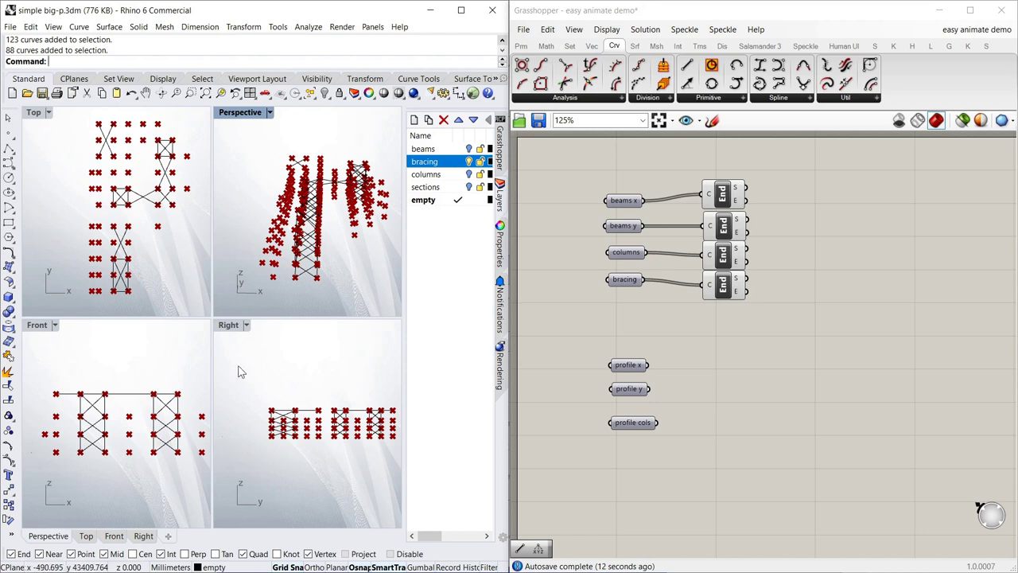
pyautogui.click(694, 347)
pyautogui.scroll(-2, 705, 361)
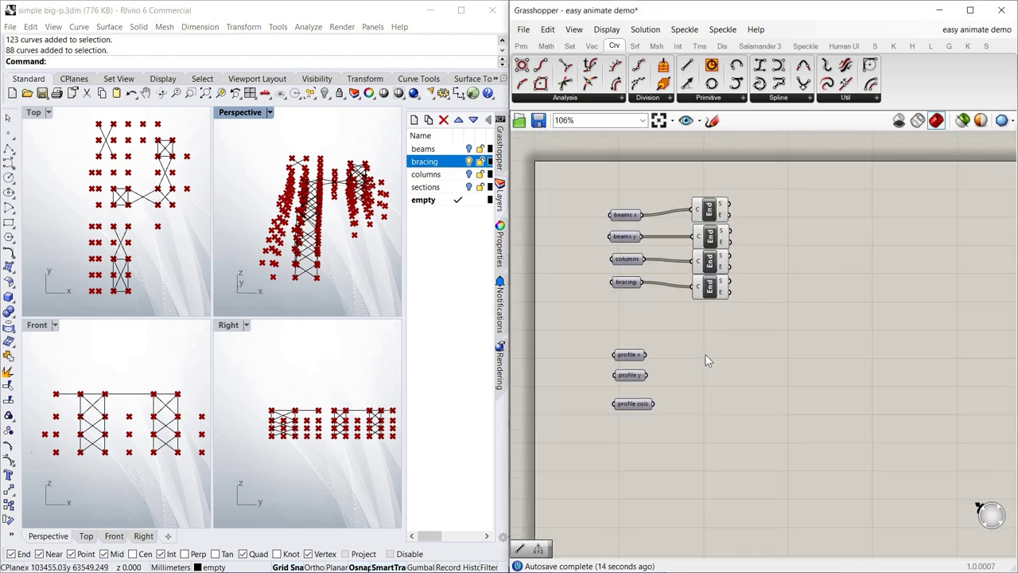
pyautogui.scroll(2, 705, 360)
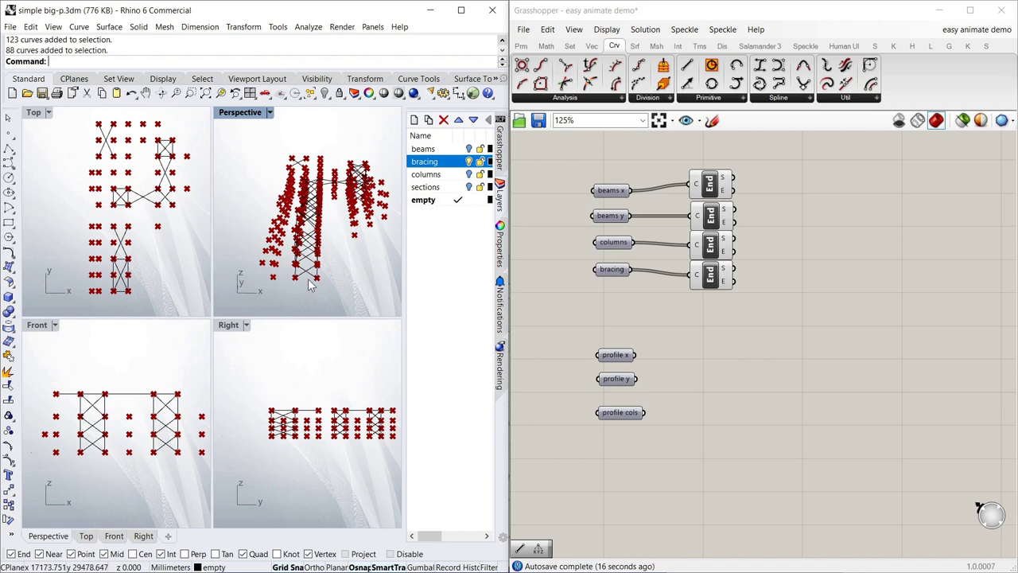
pyautogui.click(622, 366)
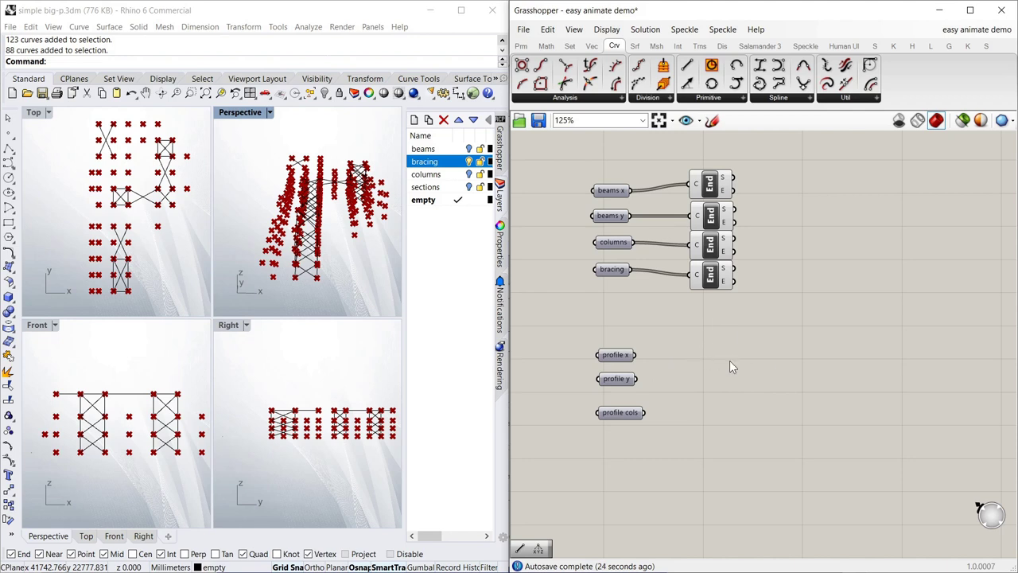
# Step: Add a Move component to the canvas and place it well to the right of the profile parameters
pyautogui.doubleClick(771, 366)
pyautogui.write('move')
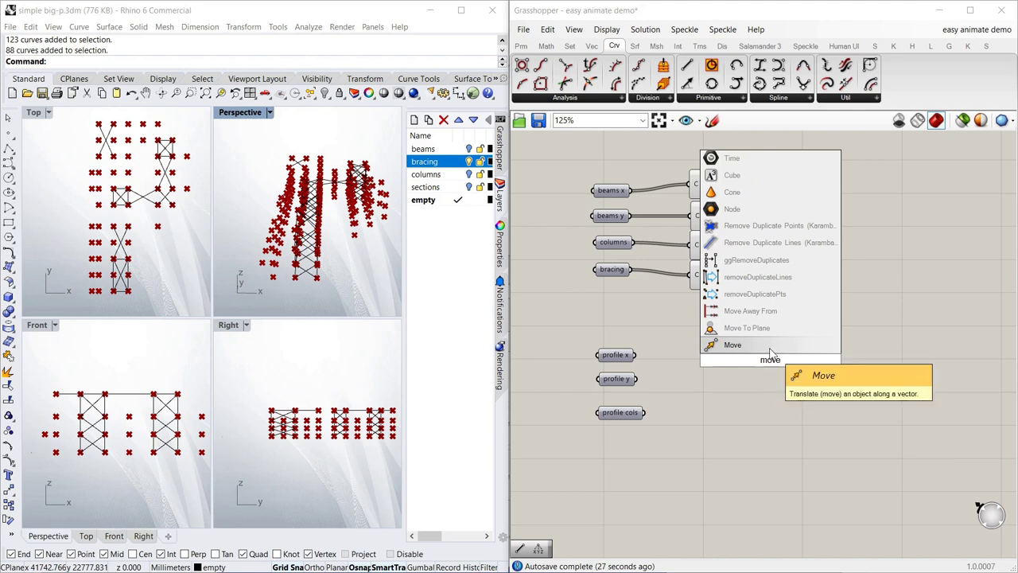
pyautogui.click(770, 346)
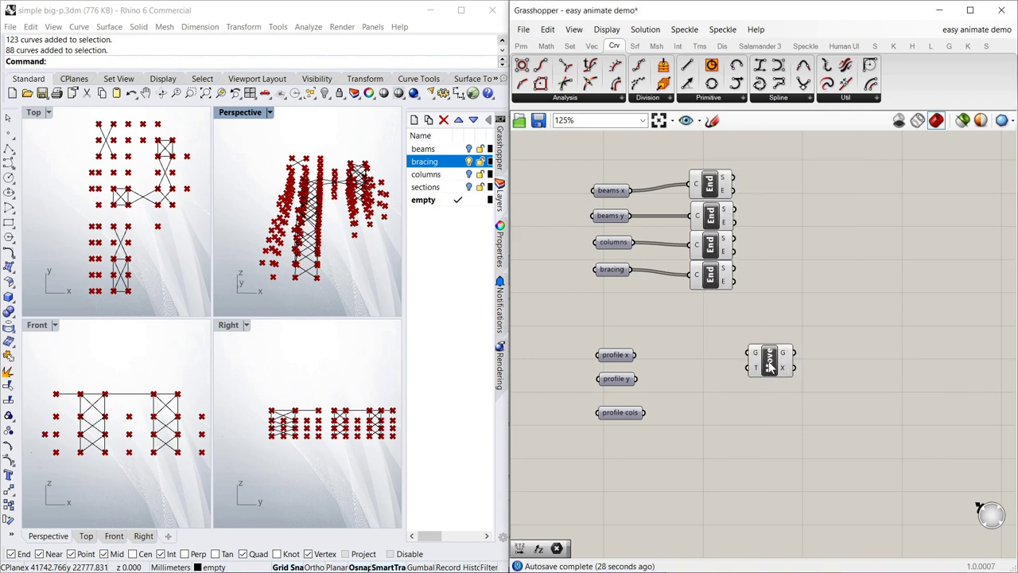
pyautogui.moveTo(773, 364); pyautogui.dragTo(813, 365)
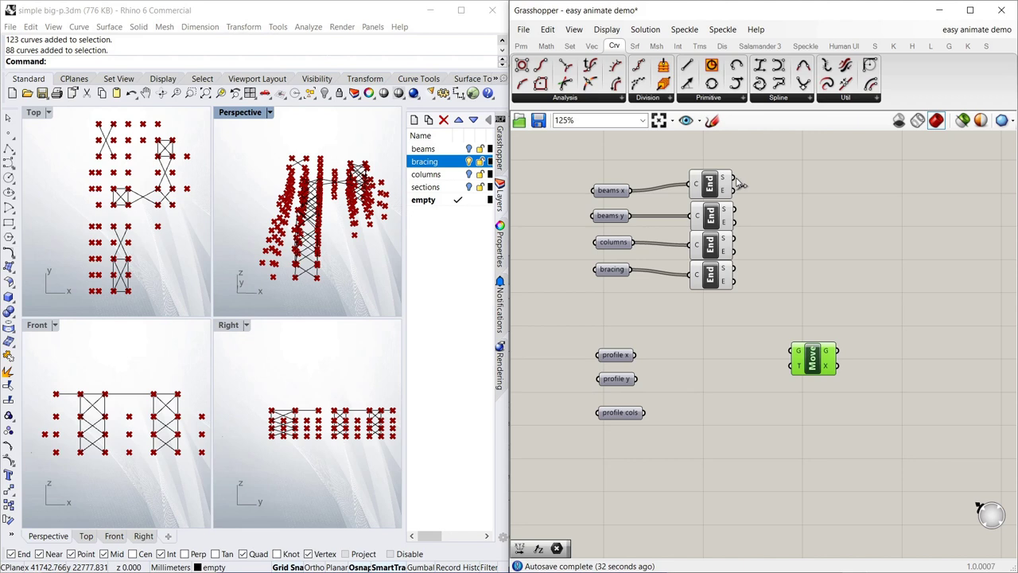
pyautogui.moveTo(824, 362); pyautogui.dragTo(829, 362)
# Step: Connect the profile x parameter to the geometry input of the Move component and shift the component slightly further right
pyautogui.click(614, 355)
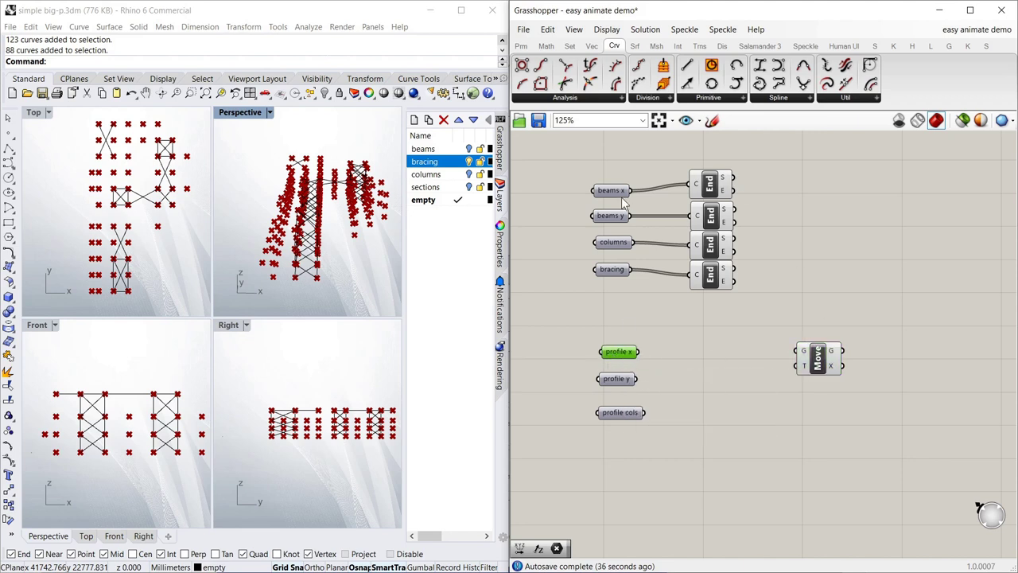
pyautogui.click(606, 194)
pyautogui.click(624, 354)
pyautogui.moveTo(641, 355); pyautogui.dragTo(799, 351)
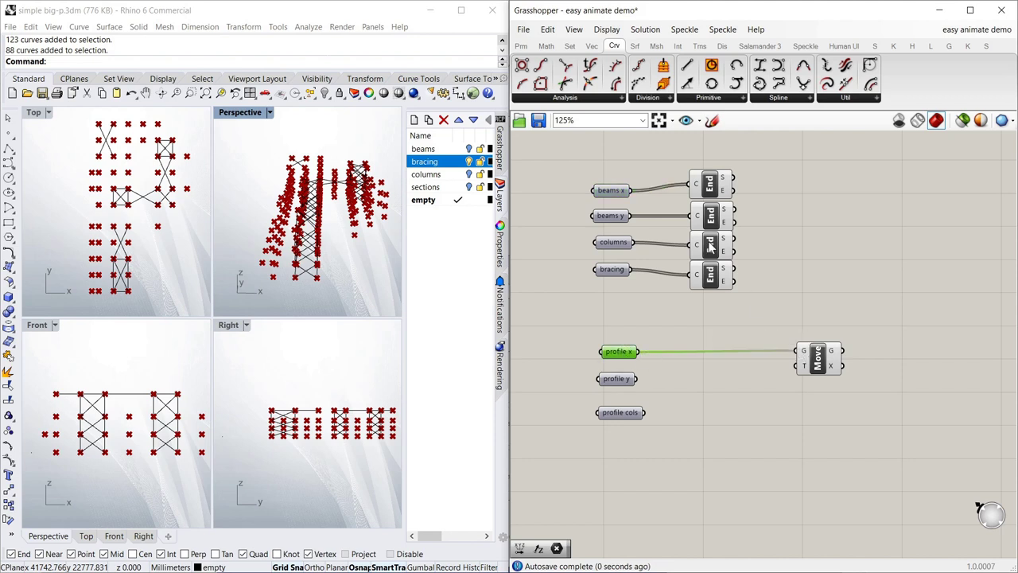
pyautogui.click(861, 342)
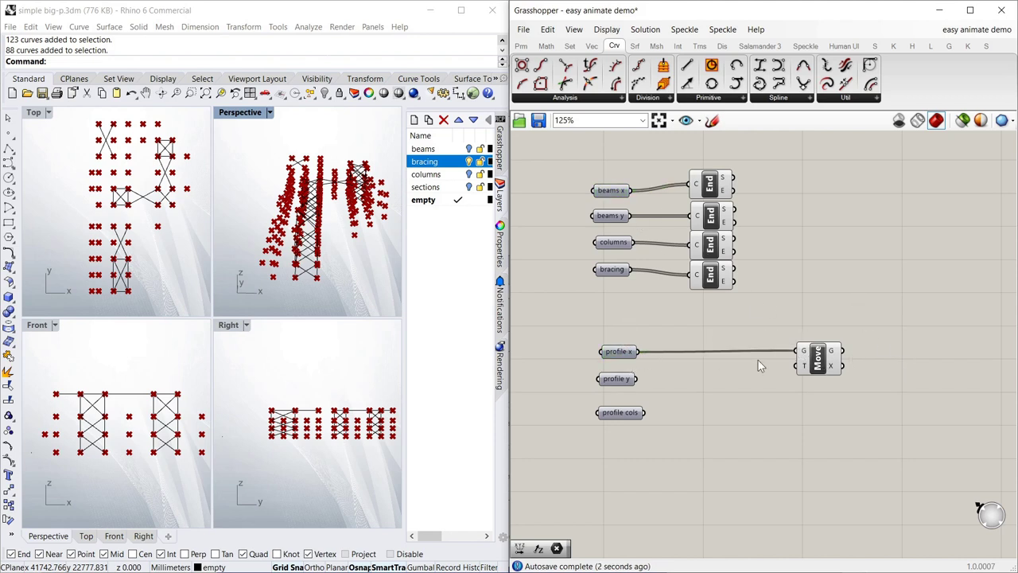
pyautogui.moveTo(822, 361); pyautogui.dragTo(833, 358)
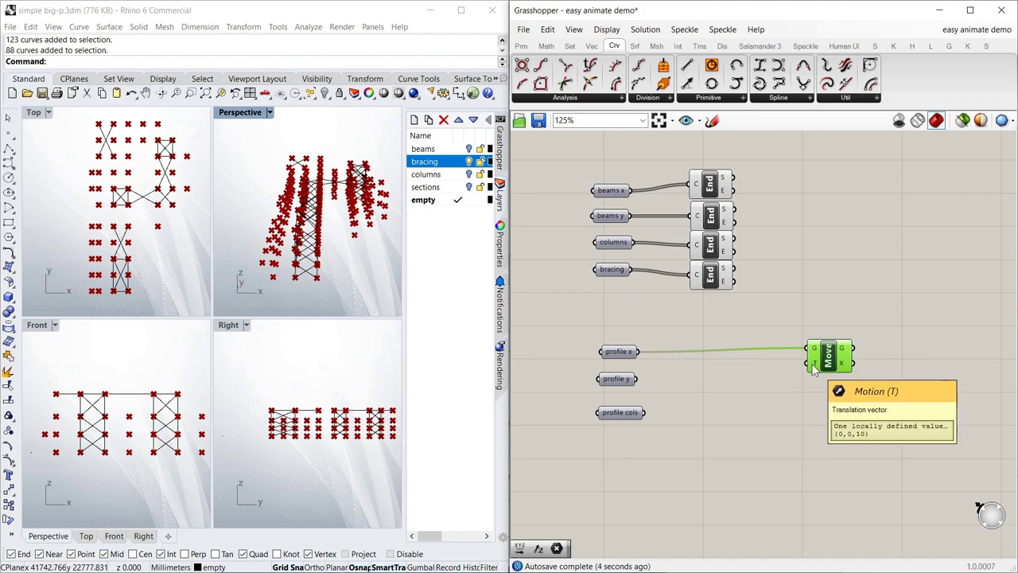
pyautogui.click(716, 309)
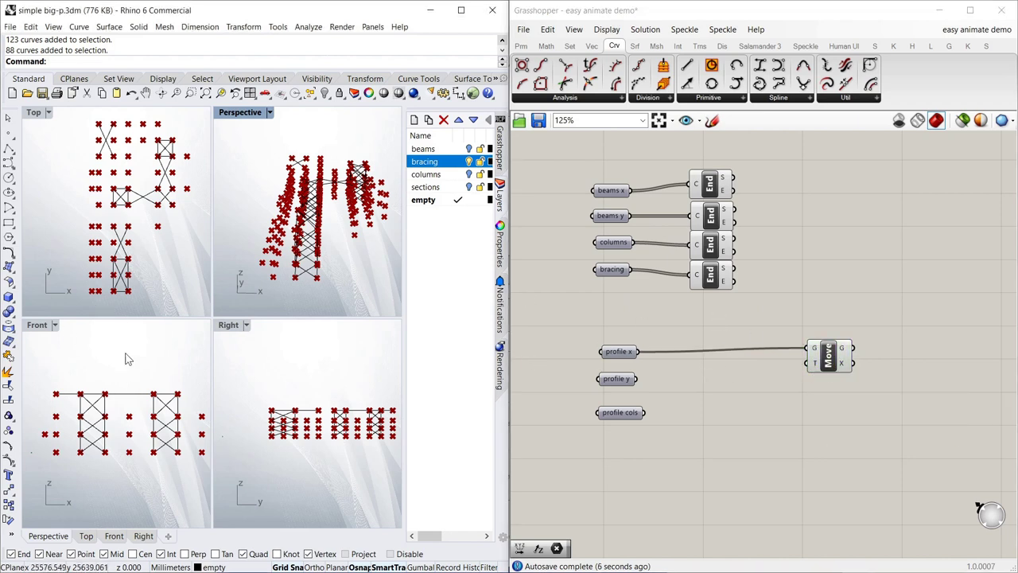
pyautogui.click(624, 349)
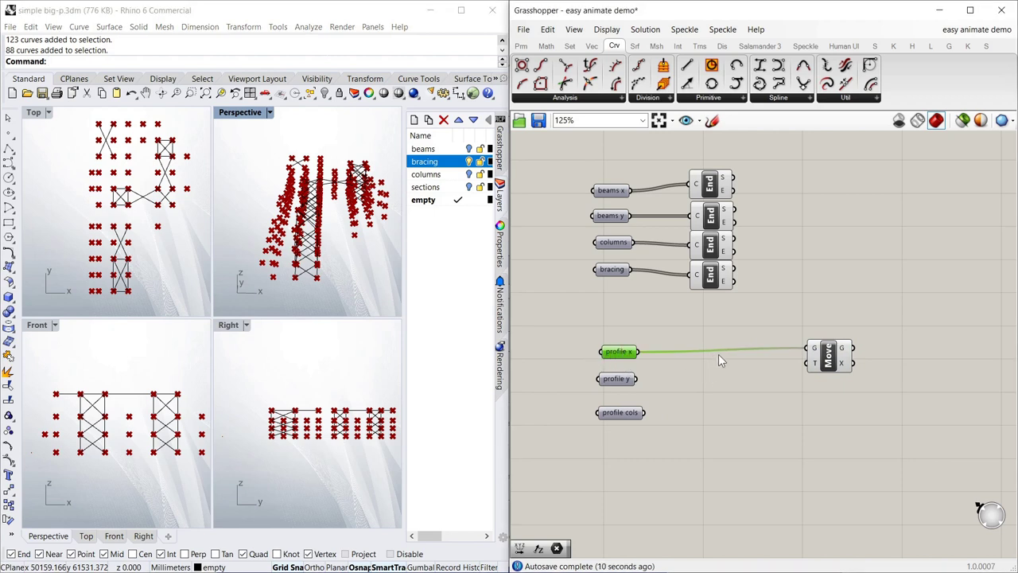
# Step: Add a Point parameter above profile x and store the origin point {0, 0, 0} as its persistent data
pyautogui.doubleClick(674, 320)
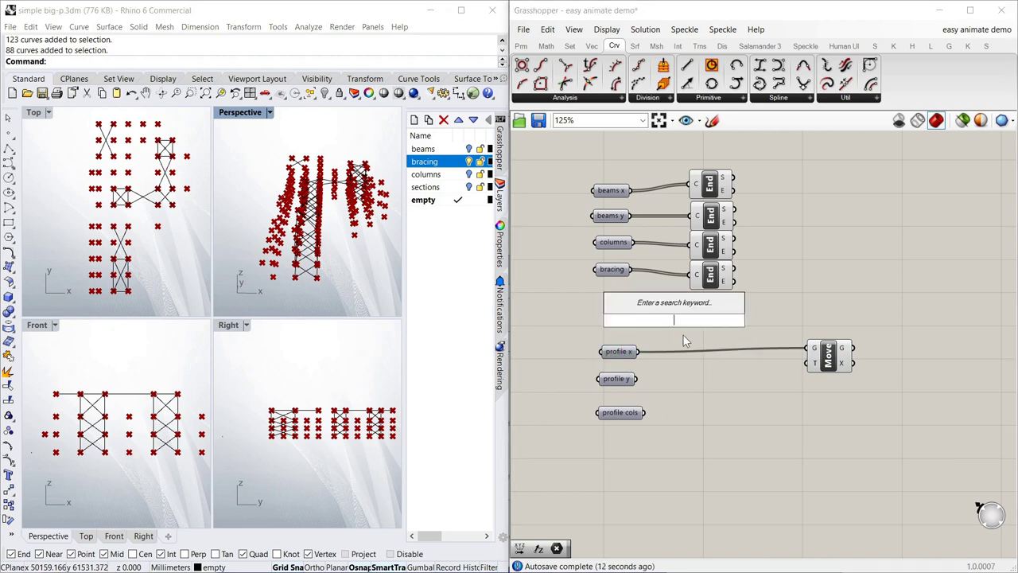
pyautogui.write('point')
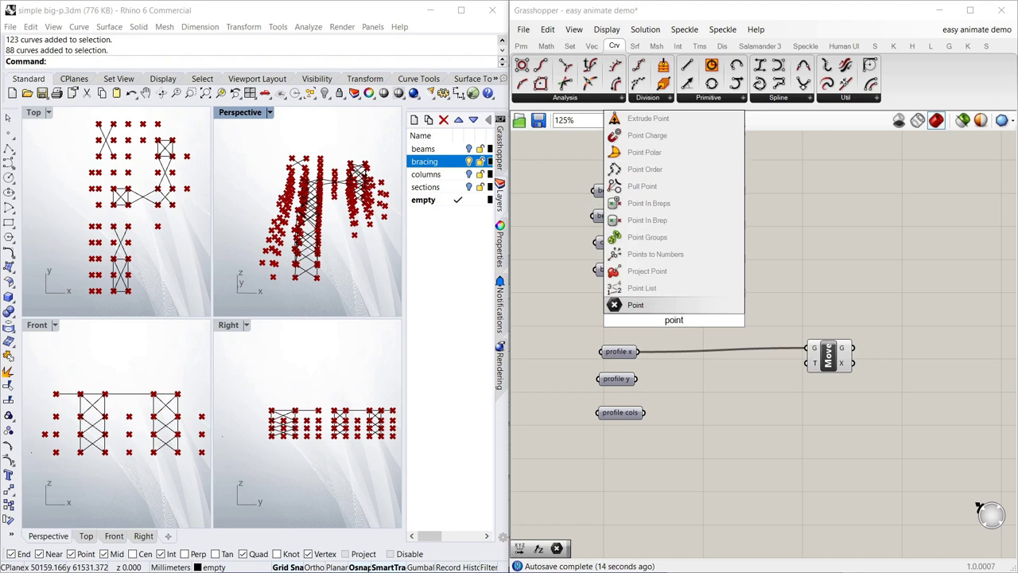
pyautogui.press('Return')
pyautogui.rightClick(672, 319)
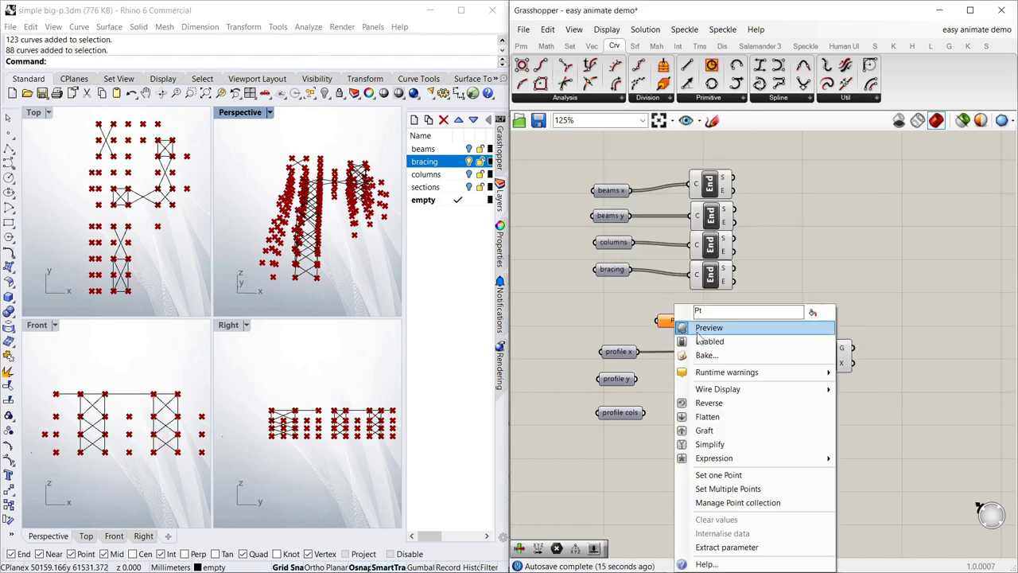
pyautogui.click(737, 502)
pyautogui.click(568, 305)
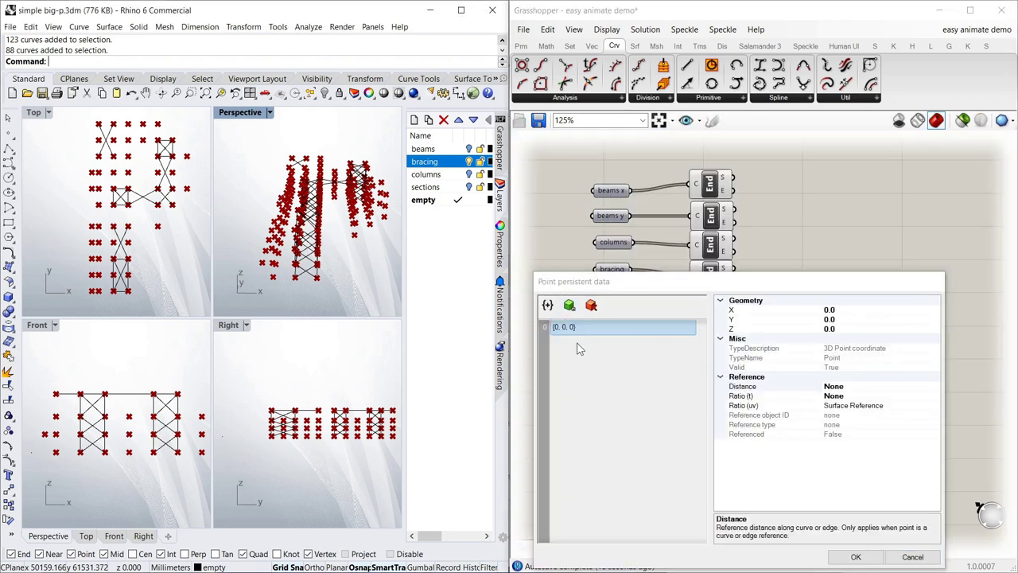
pyautogui.click(856, 556)
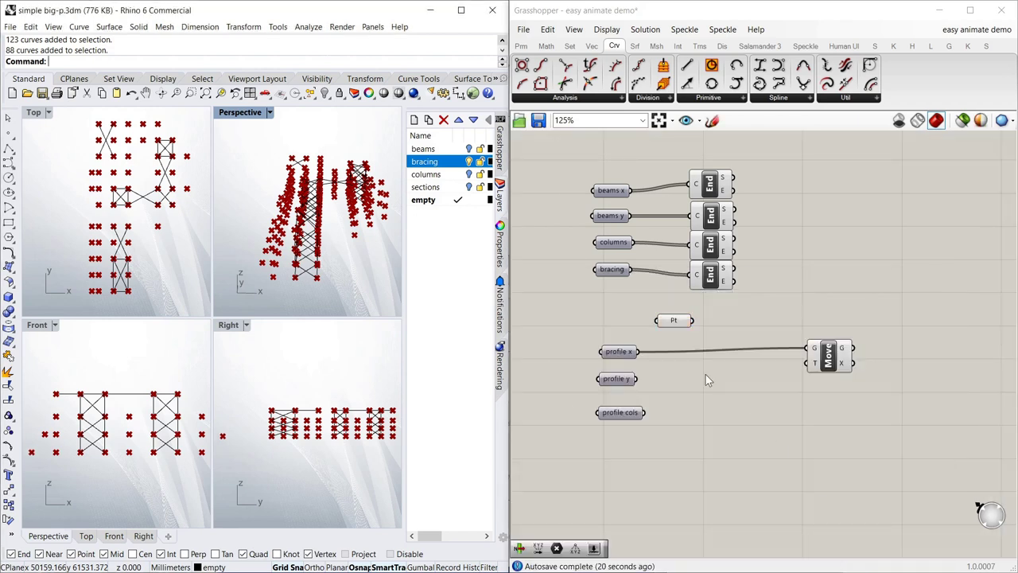
pyautogui.moveTo(677, 326); pyautogui.dragTo(674, 325)
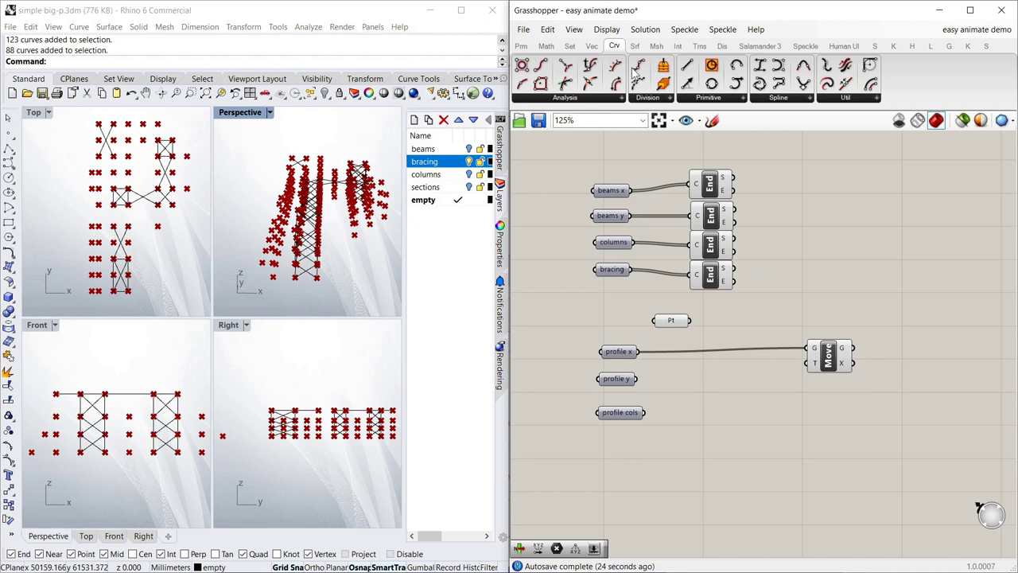
# Step: Add a Vector 2Pt component with the Pt parameter as point A and the beams x start points as point B
pyautogui.click(592, 45)
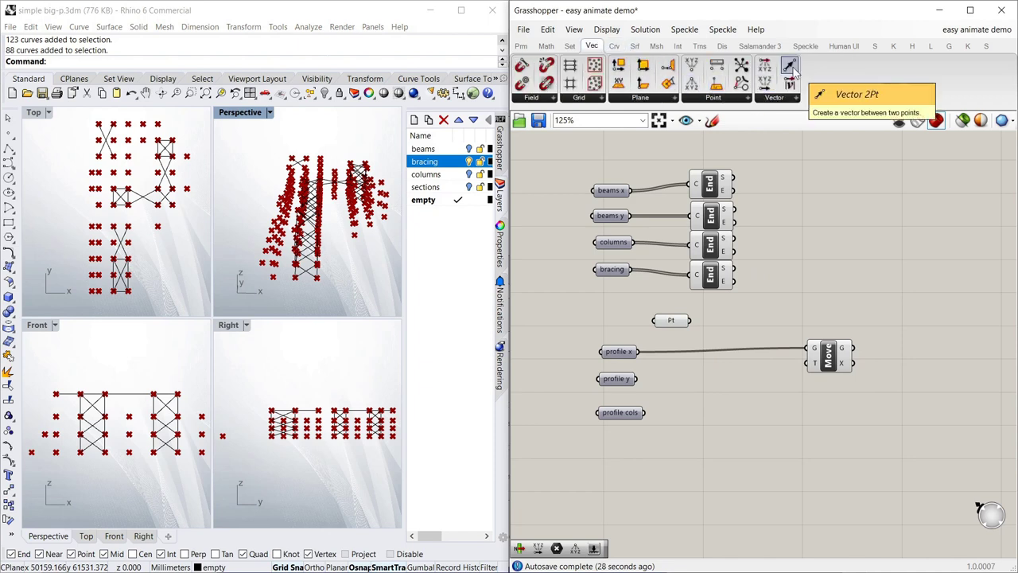
pyautogui.moveTo(792, 70); pyautogui.dragTo(725, 370)
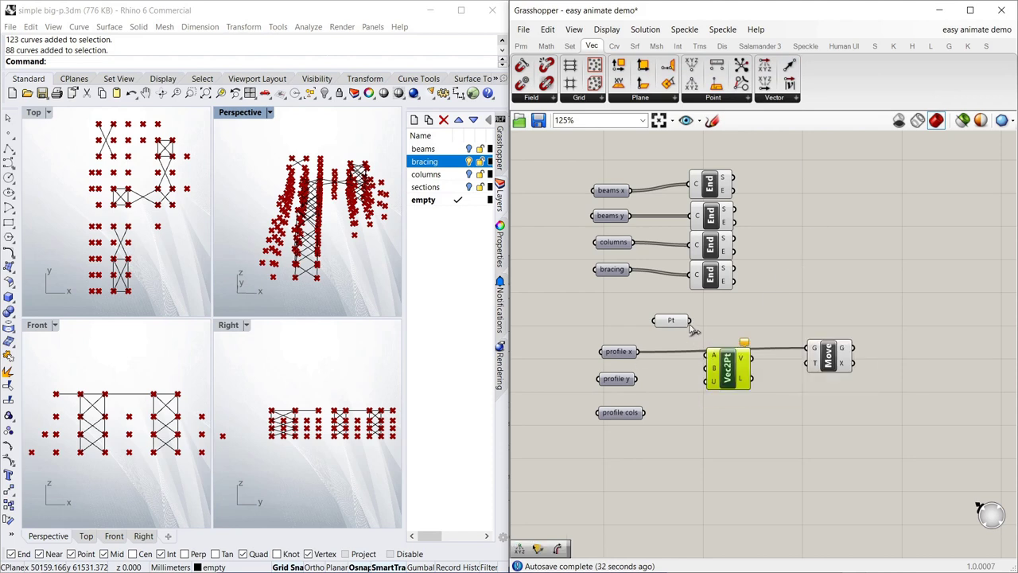
pyautogui.moveTo(692, 322); pyautogui.dragTo(737, 344)
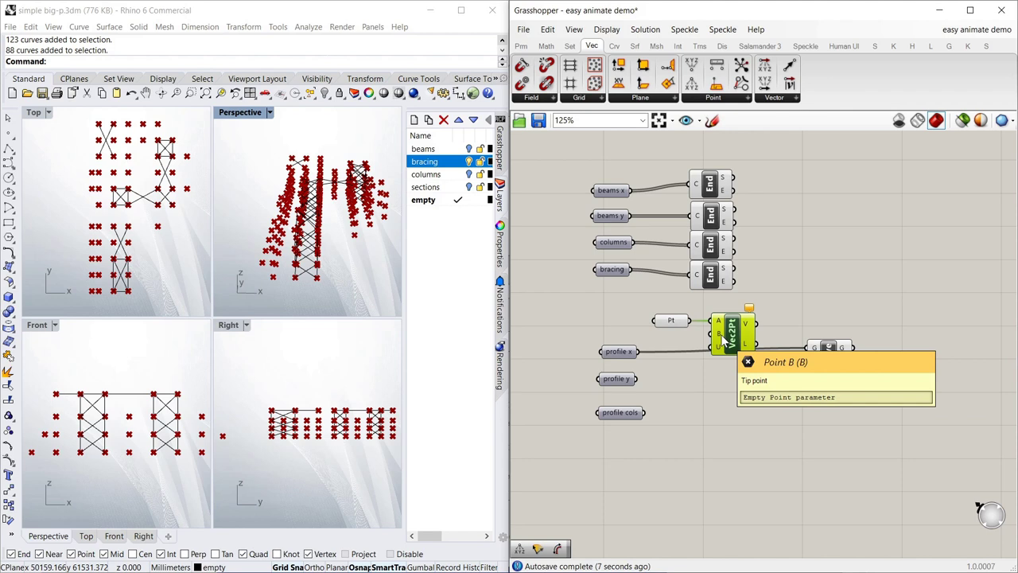
pyautogui.click(612, 191)
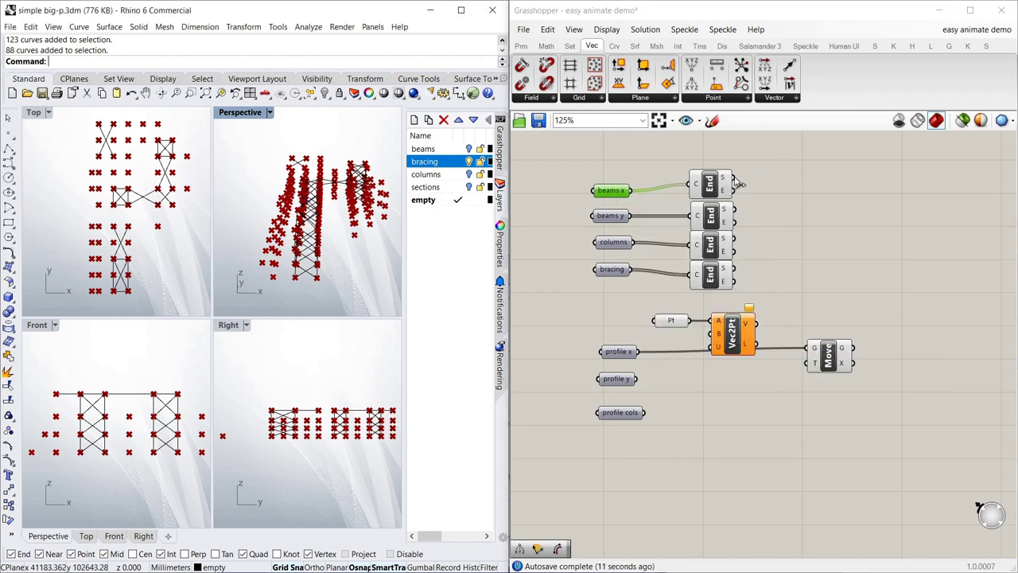
pyautogui.moveTo(734, 179); pyautogui.dragTo(715, 336)
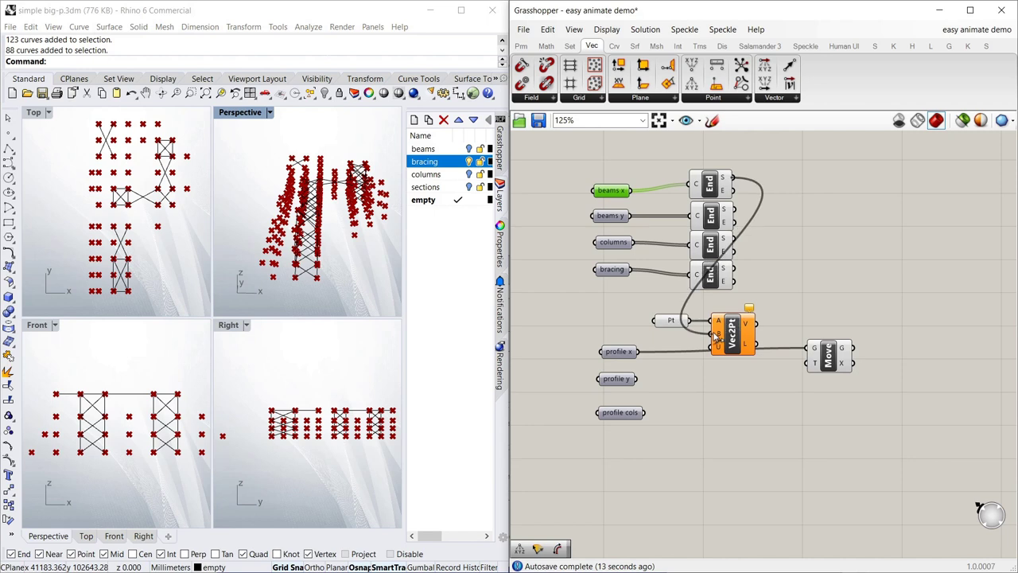
pyautogui.moveTo(637, 306); pyautogui.dragTo(738, 340)
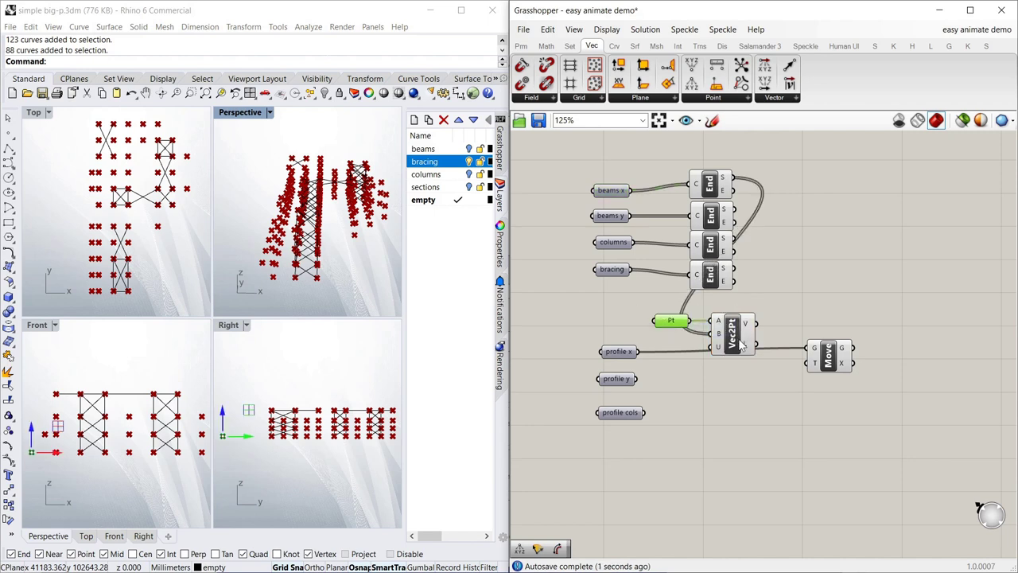
# Step: Move Pt and Vector 2Pt down level with the Move component and connect the vector output to Move's motion input
pyautogui.click(736, 330)
pyautogui.keyDown('shift'); pyautogui.click(670, 322); pyautogui.keyUp('shift')
pyautogui.moveTo(672, 324); pyautogui.dragTo(688, 346)
pyautogui.click(780, 316)
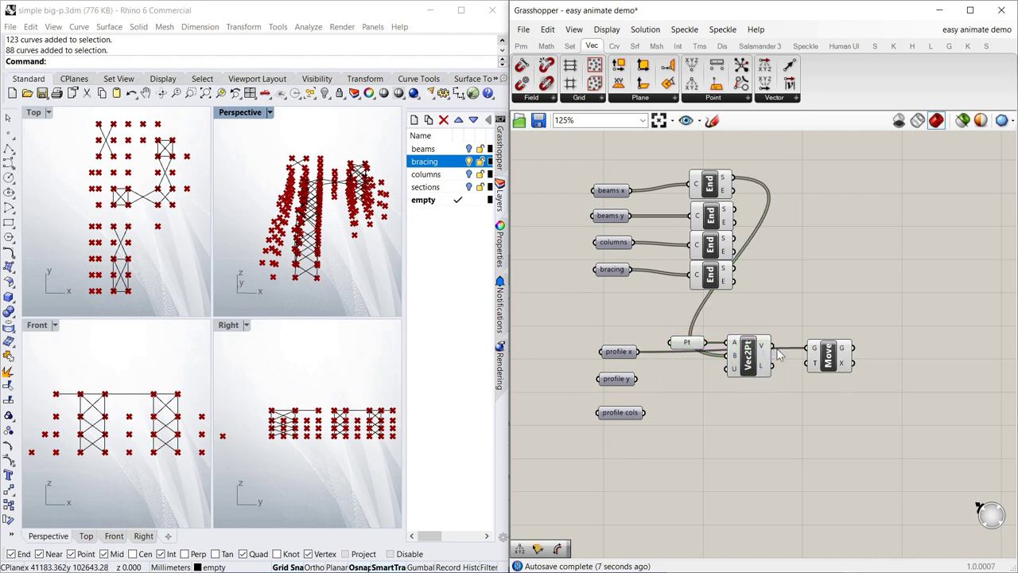
pyautogui.moveTo(775, 346); pyautogui.dragTo(841, 359)
pyautogui.click(845, 315)
pyautogui.click(258, 327)
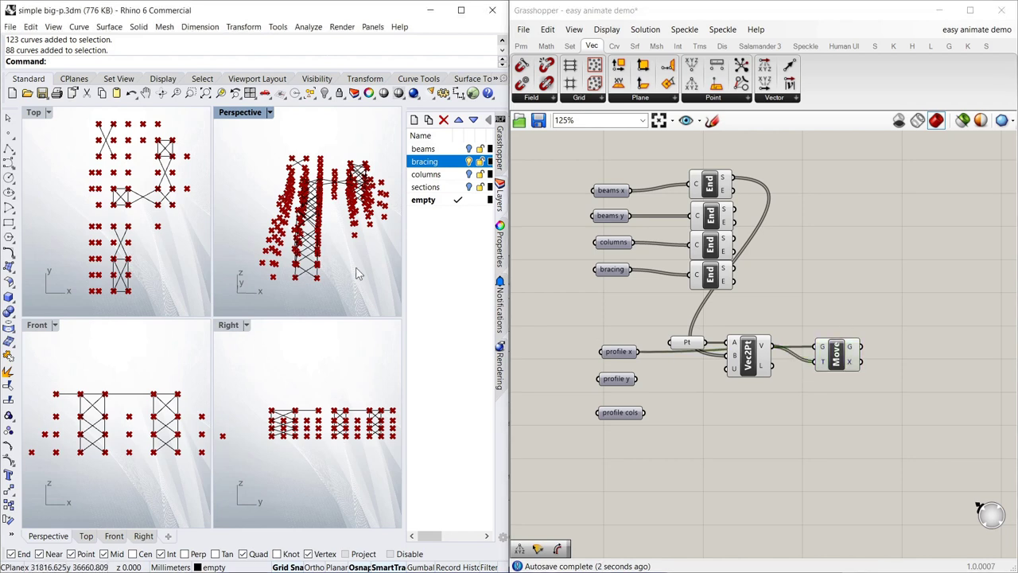
# Step: Turn off the preview of all four End Points components
pyautogui.click(710, 188)
pyautogui.rightClick(711, 187)
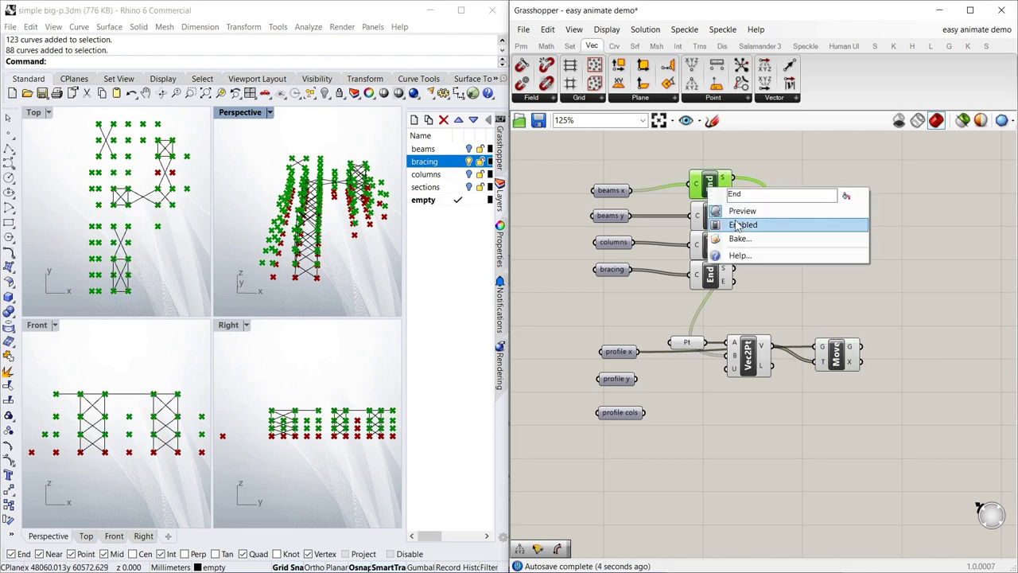
pyautogui.click(720, 209)
pyautogui.rightClick(710, 216)
pyautogui.click(719, 237)
pyautogui.rightClick(716, 248)
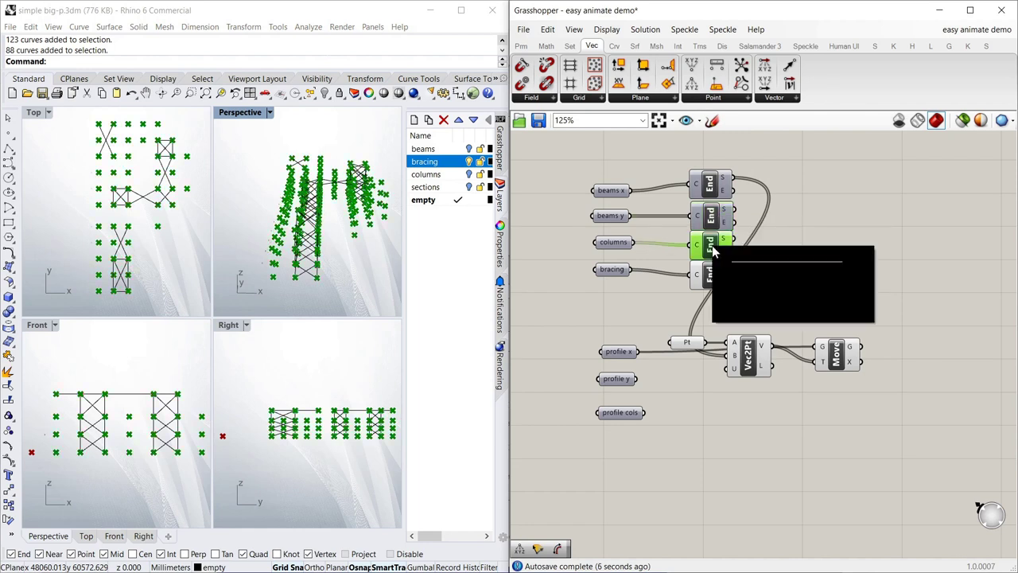
pyautogui.click(735, 268)
pyautogui.rightClick(710, 275)
pyautogui.click(736, 304)
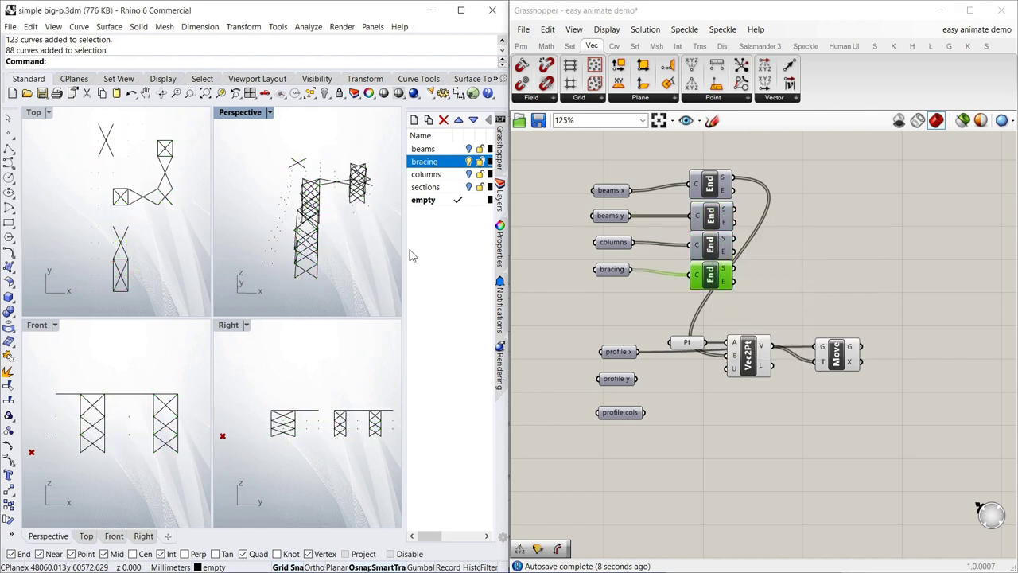
# Step: Hide the bracing layer, show the beams layer, and inspect the moved profiles at the beam ends in the Perspective view
pyautogui.moveTo(338, 256); pyautogui.dragTo(326, 215, button='right')
pyautogui.scroll(2, 201, 240)
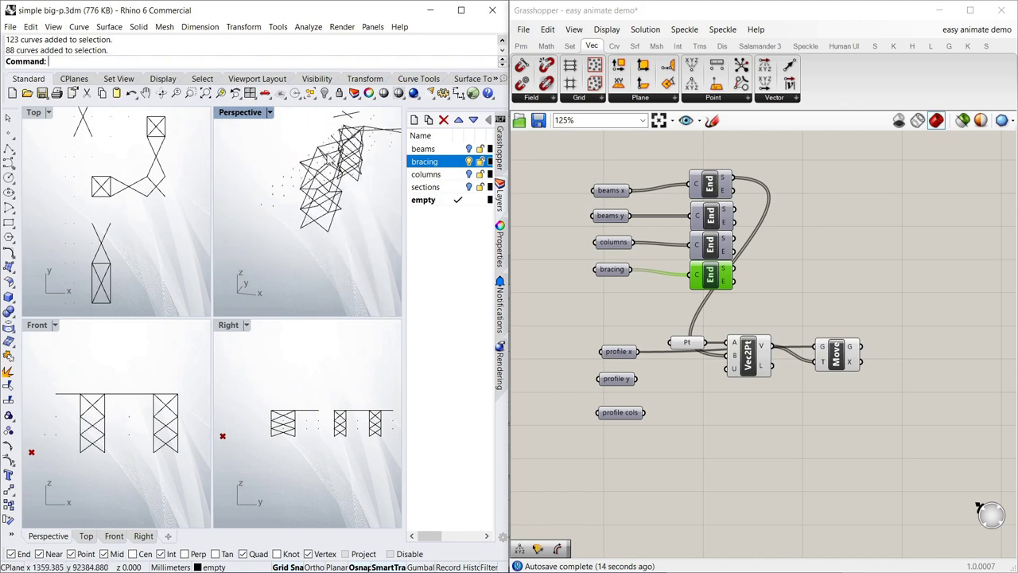
pyautogui.click(470, 162)
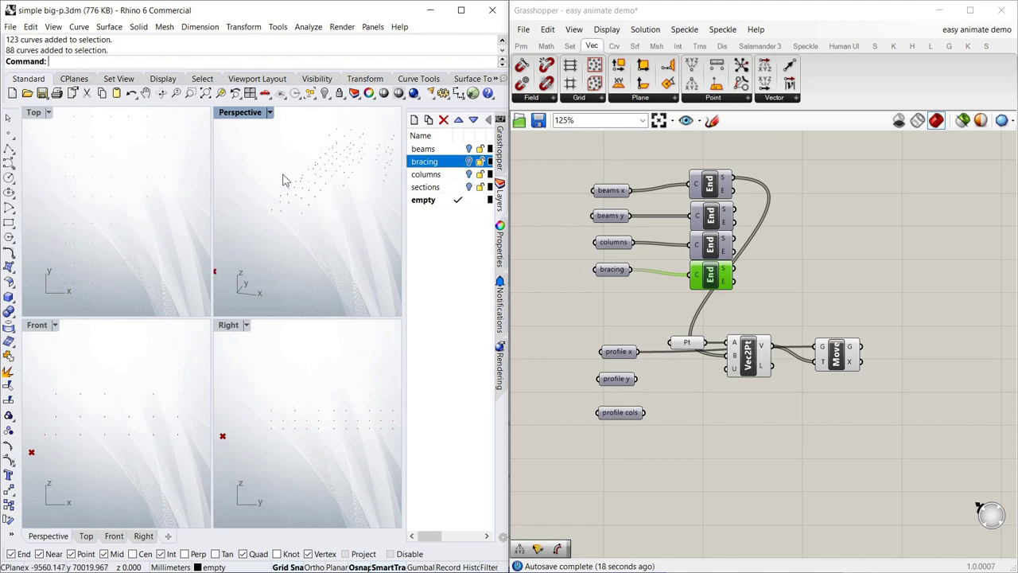
pyautogui.click(469, 148)
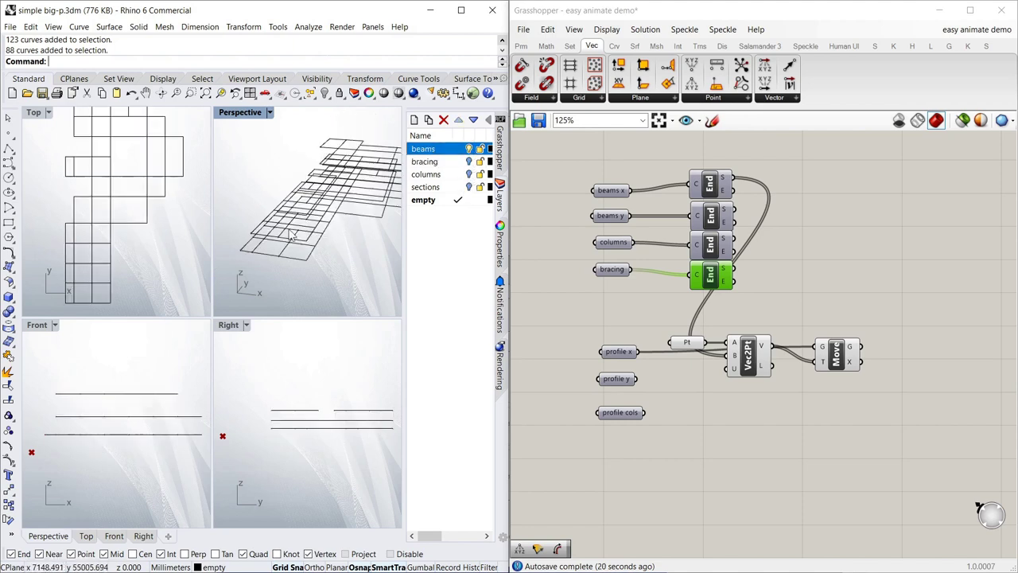
pyautogui.click(291, 235)
pyautogui.scroll(5, 243, 232)
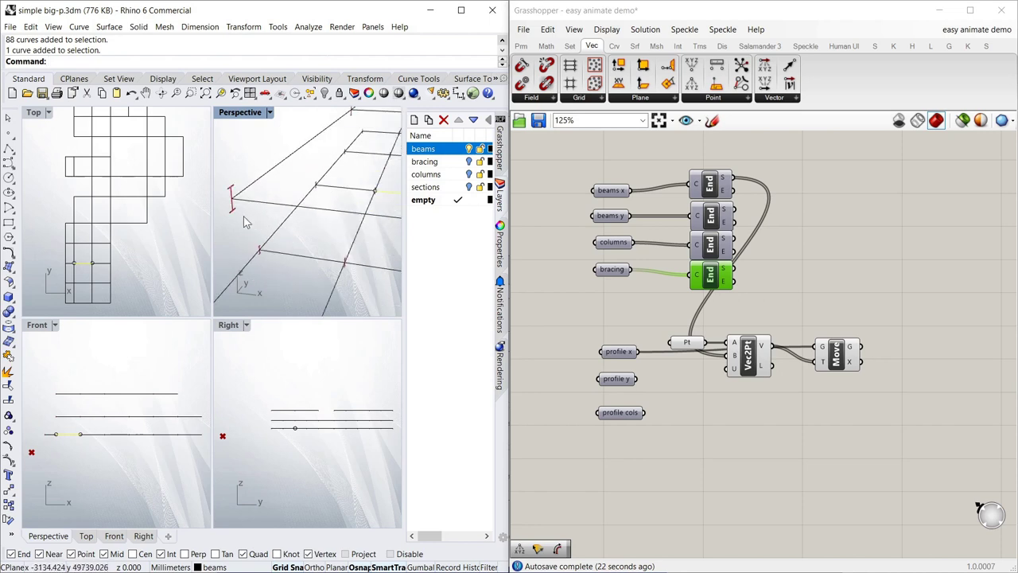
pyautogui.scroll(-8, 245, 223)
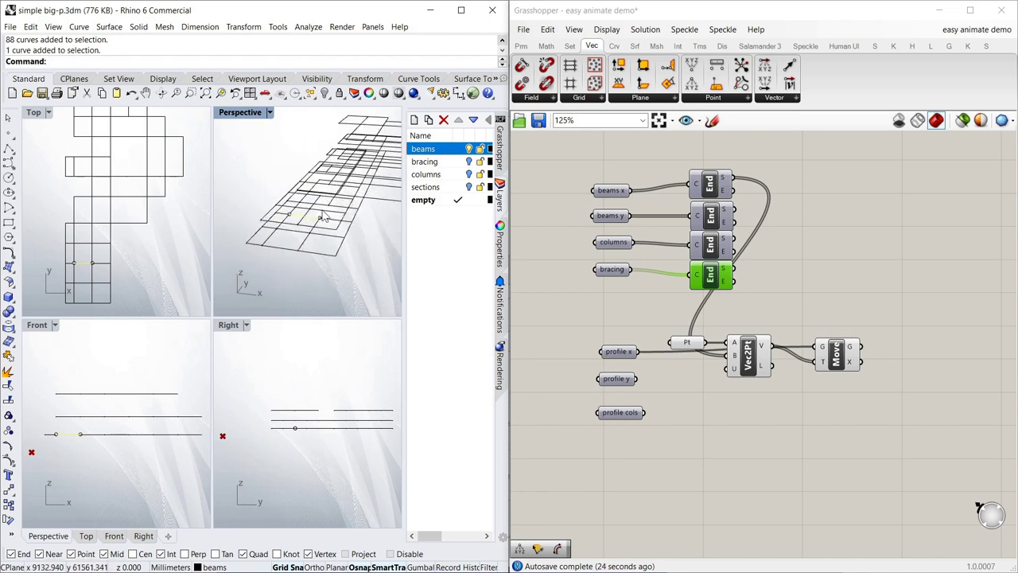
# Step: Shift the Move component slightly and add an Extrude Along component to the right of it
pyautogui.click(591, 312)
pyautogui.scroll(-2, 591, 312)
pyautogui.moveTo(810, 326); pyautogui.dragTo(793, 328, button='right')
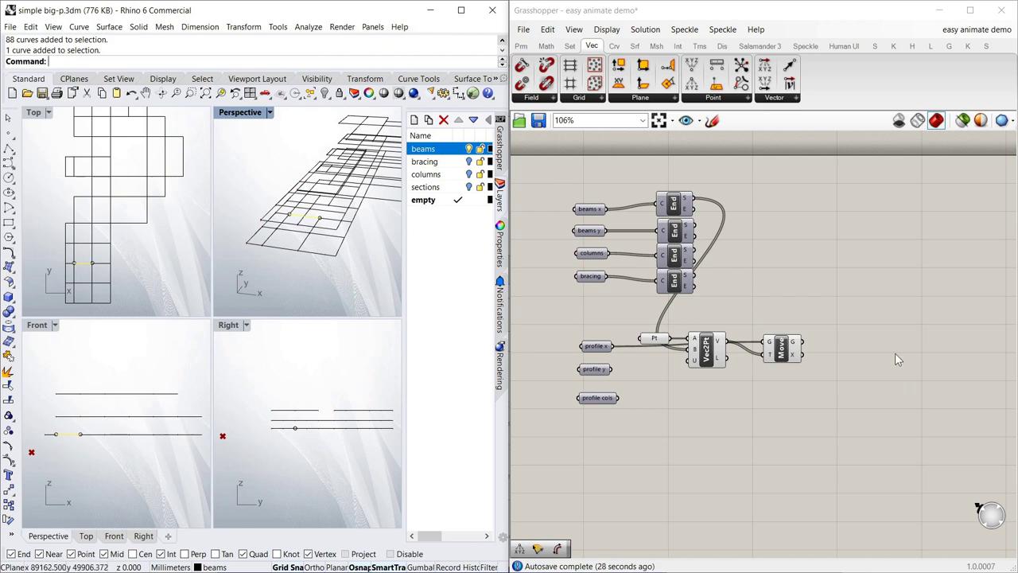
pyautogui.moveTo(782, 348); pyautogui.dragTo(772, 352)
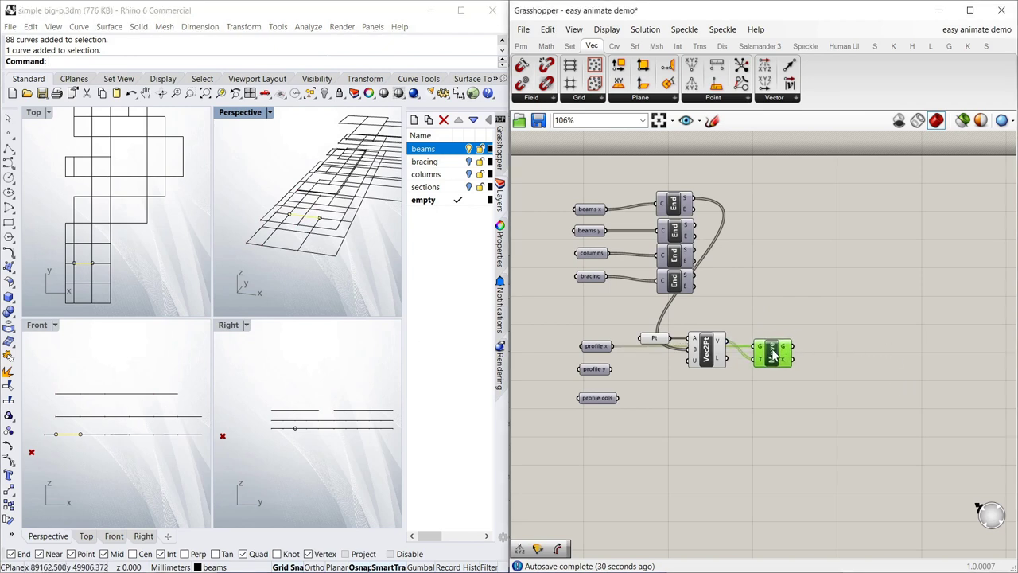
pyautogui.click(850, 354)
pyautogui.doubleClick(850, 356)
pyautogui.write('ex')
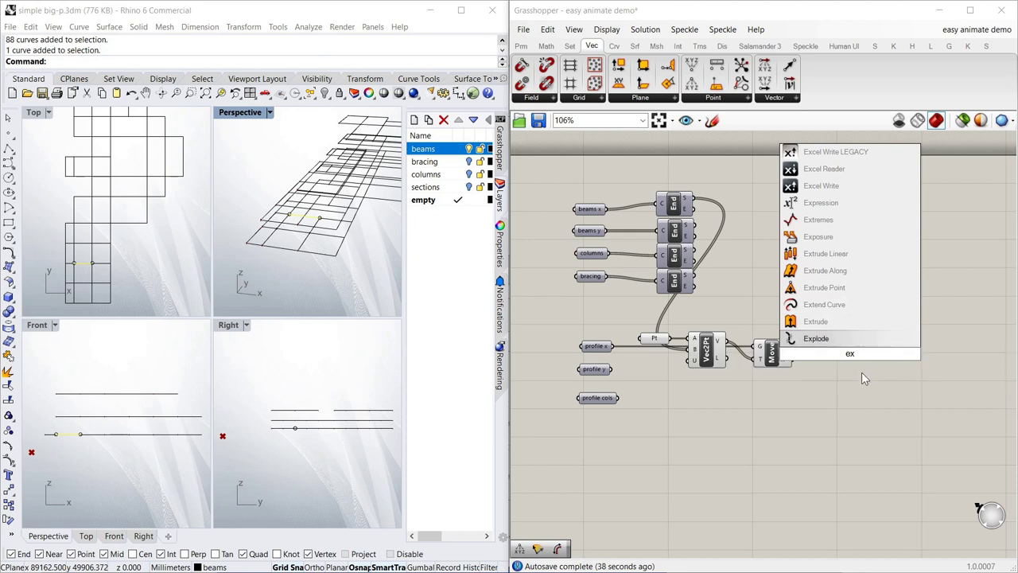
pyautogui.write('t')
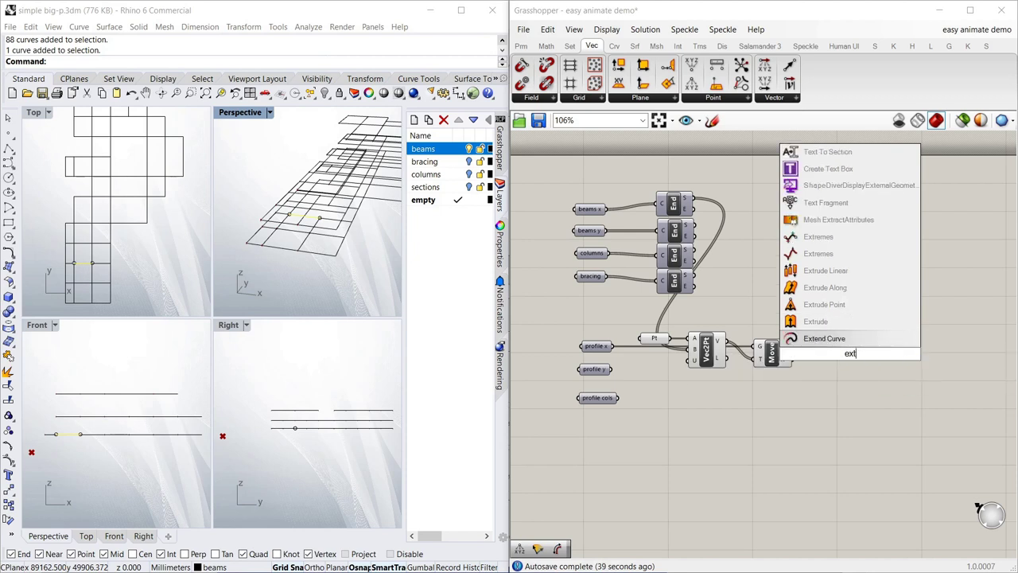
pyautogui.click(833, 289)
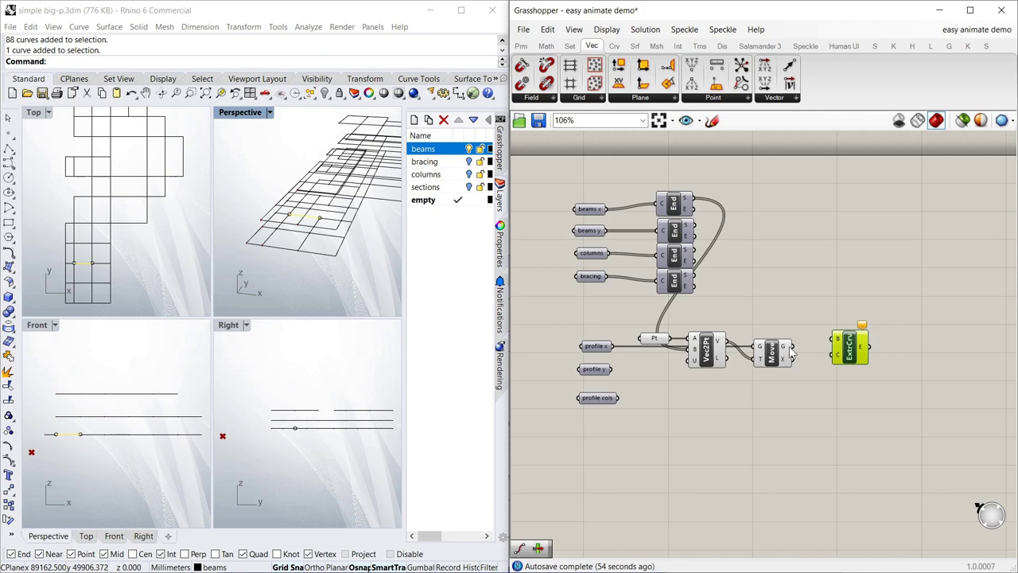
# Step: Connect Move's geometry output to the base input of Extrude Along and the beams x parameter to its curve input
pyautogui.moveTo(793, 346); pyautogui.dragTo(843, 359)
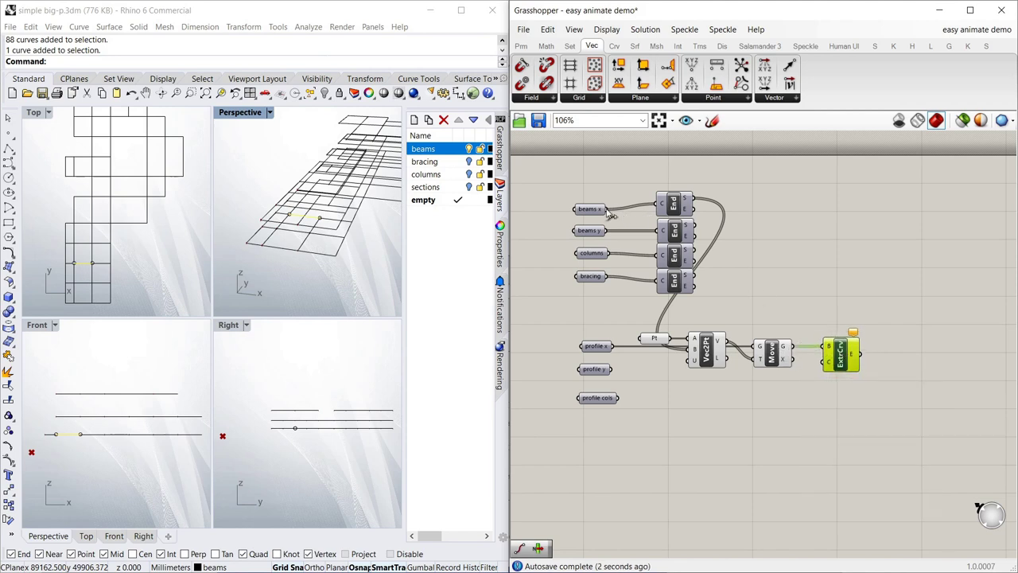
pyautogui.moveTo(601, 211)
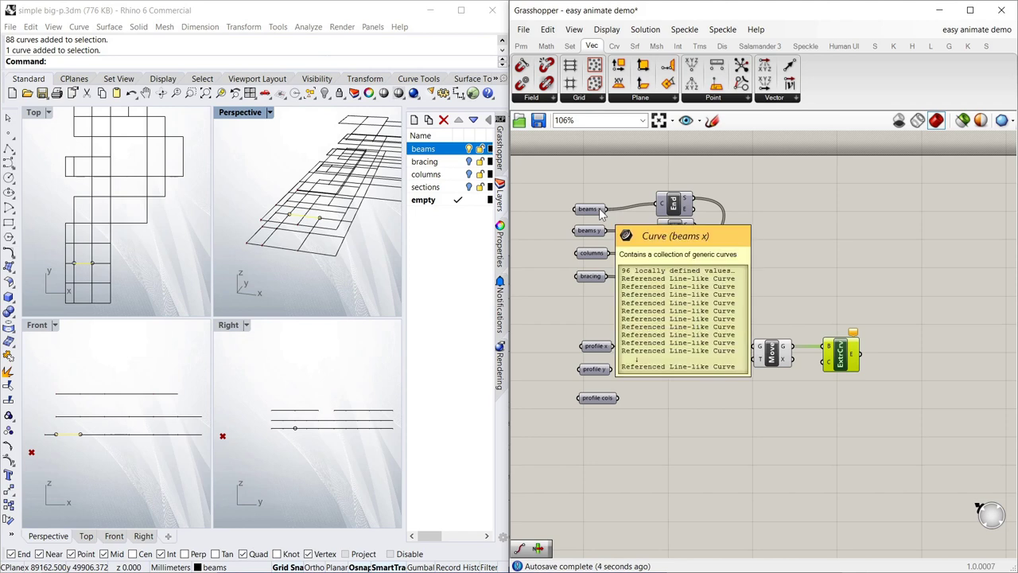
pyautogui.moveTo(609, 209); pyautogui.dragTo(817, 362)
pyautogui.click(839, 303)
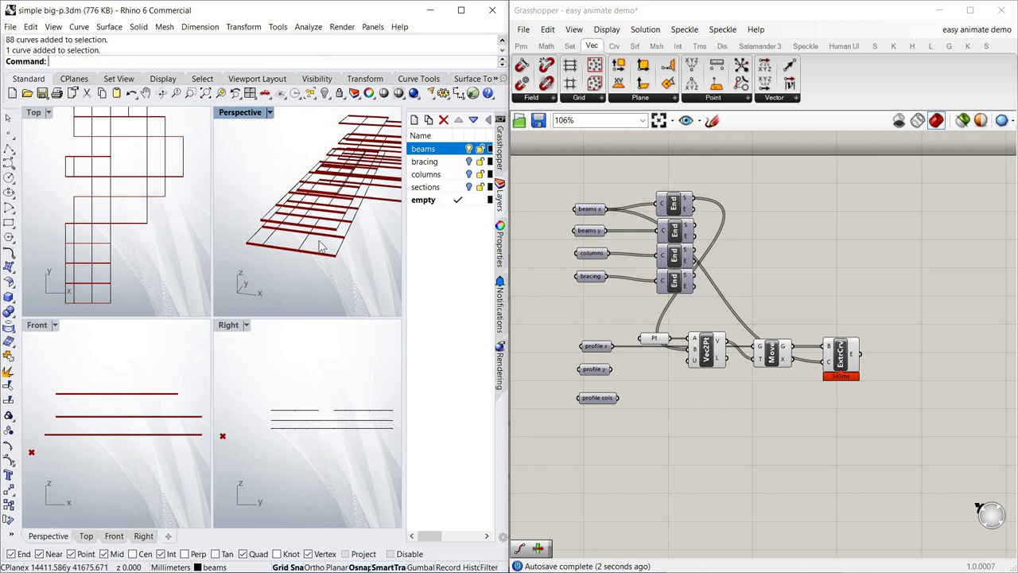
# Step: Examine the extruded x-direction beams in the Perspective view, both close up and as a whole
pyautogui.scroll(6, 321, 247)
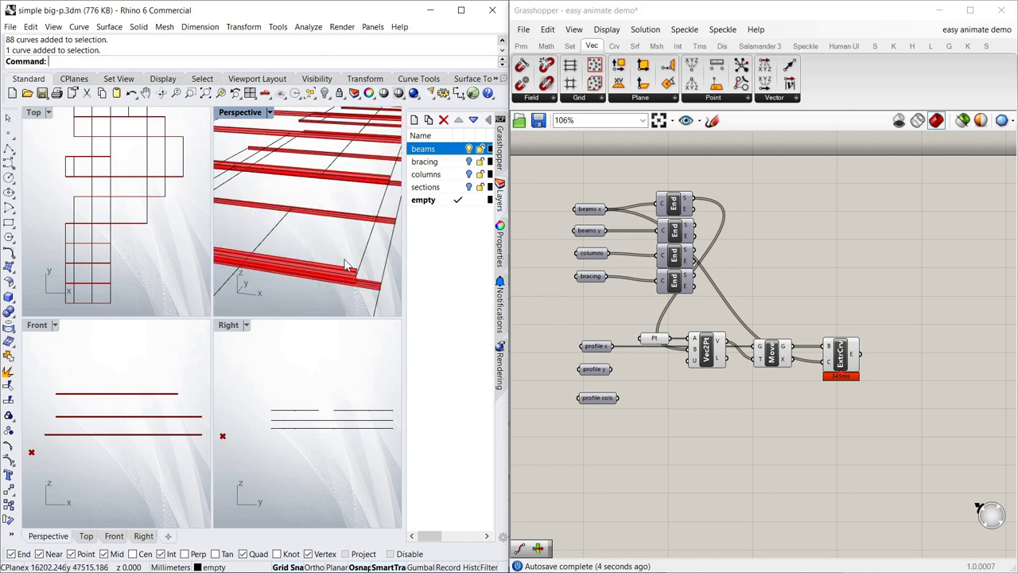
pyautogui.moveTo(375, 268); pyautogui.dragTo(357, 268, button='right')
pyautogui.scroll(2, 331, 165)
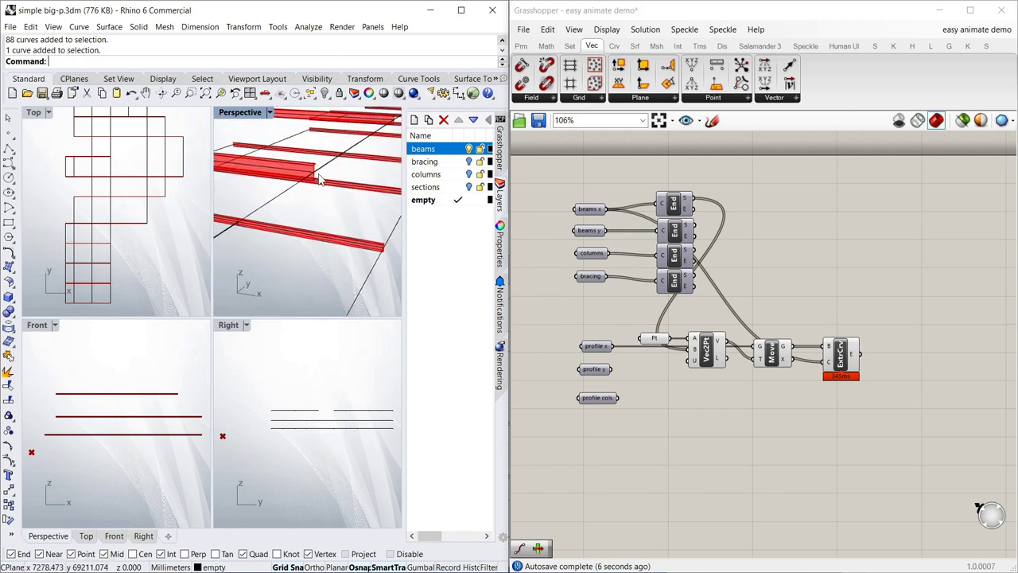
pyautogui.moveTo(338, 206); pyautogui.dragTo(373, 249, button='right')
pyautogui.scroll(-4, 373, 250)
pyautogui.scroll(3, 349, 231)
pyautogui.scroll(-1, 310, 289)
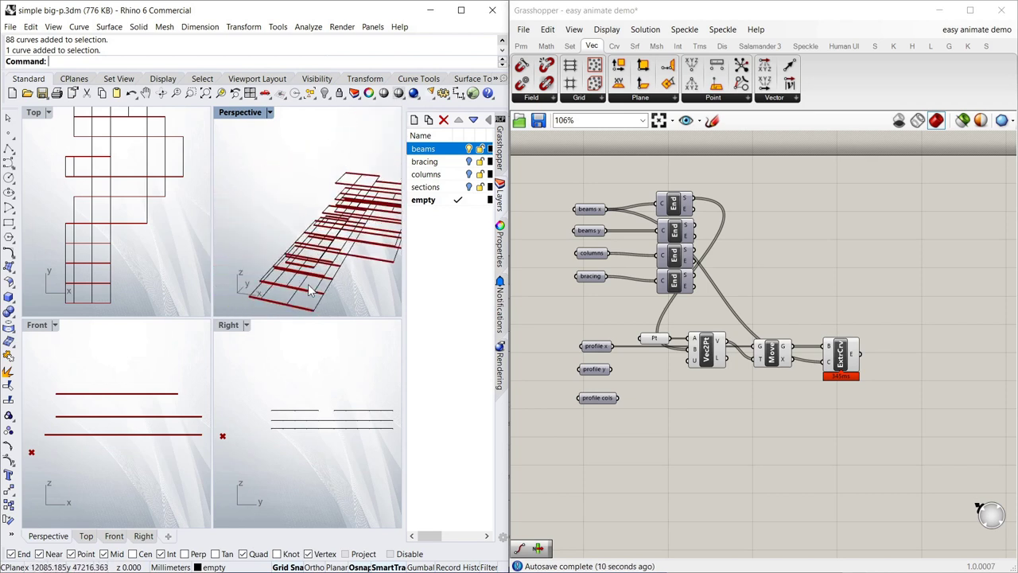
pyautogui.scroll(-2, 310, 290)
pyautogui.scroll(3, 323, 293)
pyautogui.moveTo(323, 293); pyautogui.dragTo(330, 276, button='right')
pyautogui.scroll(-2, 326, 278)
pyautogui.scroll(3, 298, 280)
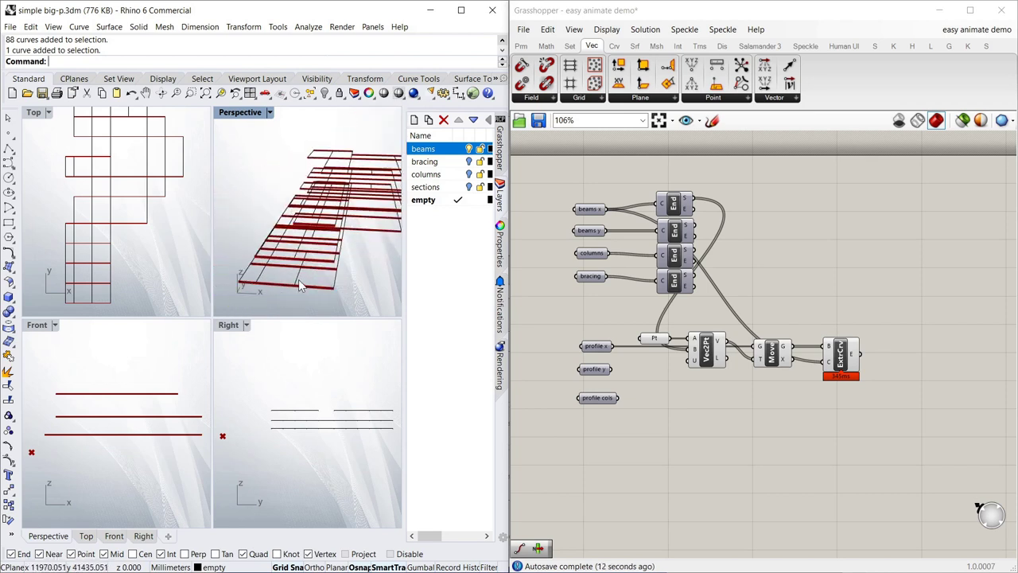
pyautogui.click(799, 300)
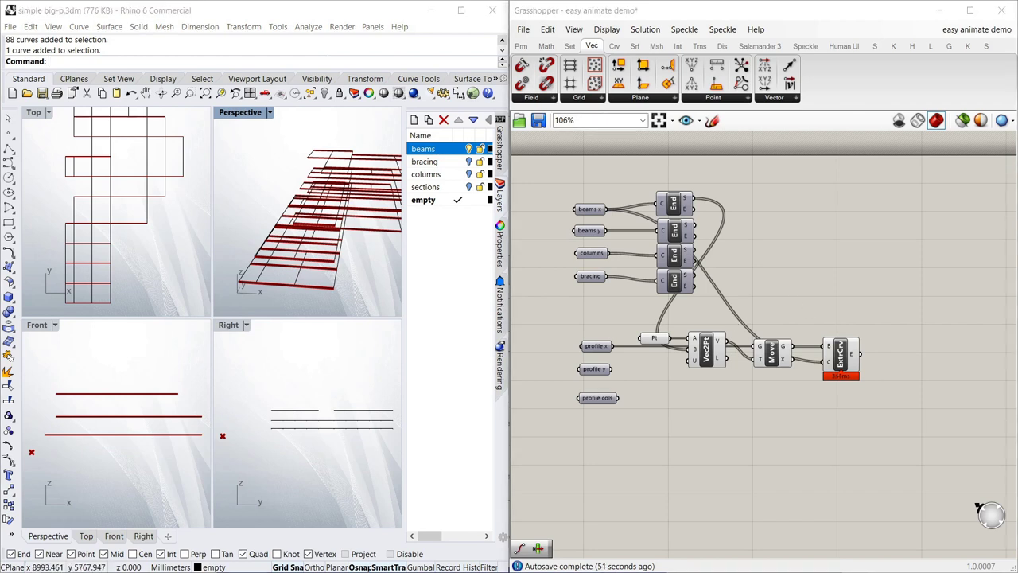
# Step: Duplicate the Vector 2Pt, Move and Extrude Along components and place the connected copy directly below the originals
pyautogui.click(817, 420)
pyautogui.moveTo(873, 416); pyautogui.dragTo(706, 400)
pyautogui.hotkey('ctrl', 'c')
pyautogui.hotkey('ctrl', 'v')
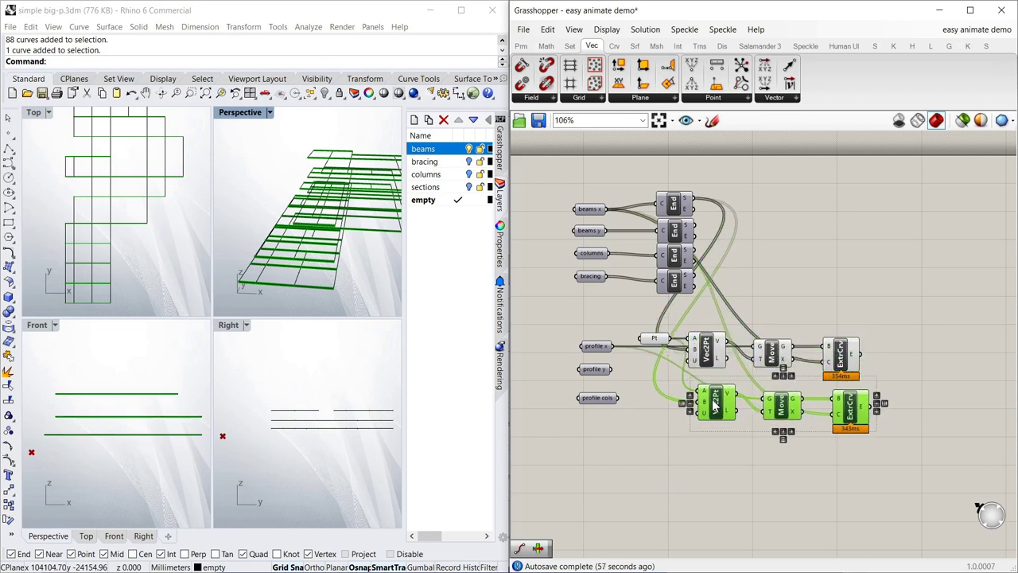
pyautogui.moveTo(714, 405); pyautogui.dragTo(710, 406)
pyautogui.click(918, 370)
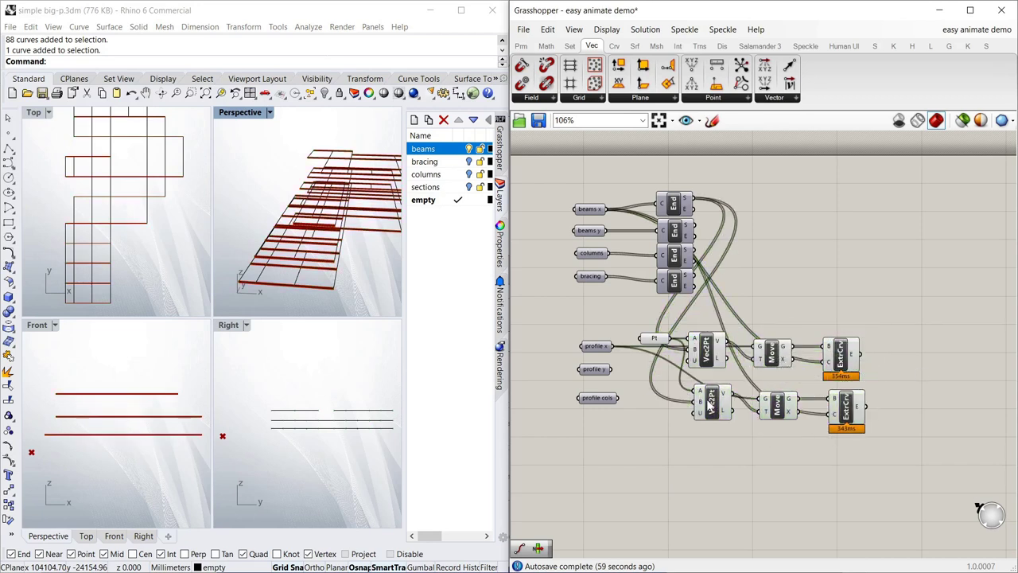
# Step: Rewire the copied row to use the beams y start points, the profile y geometry and the beams y curves for the extrusion
pyautogui.click(712, 404)
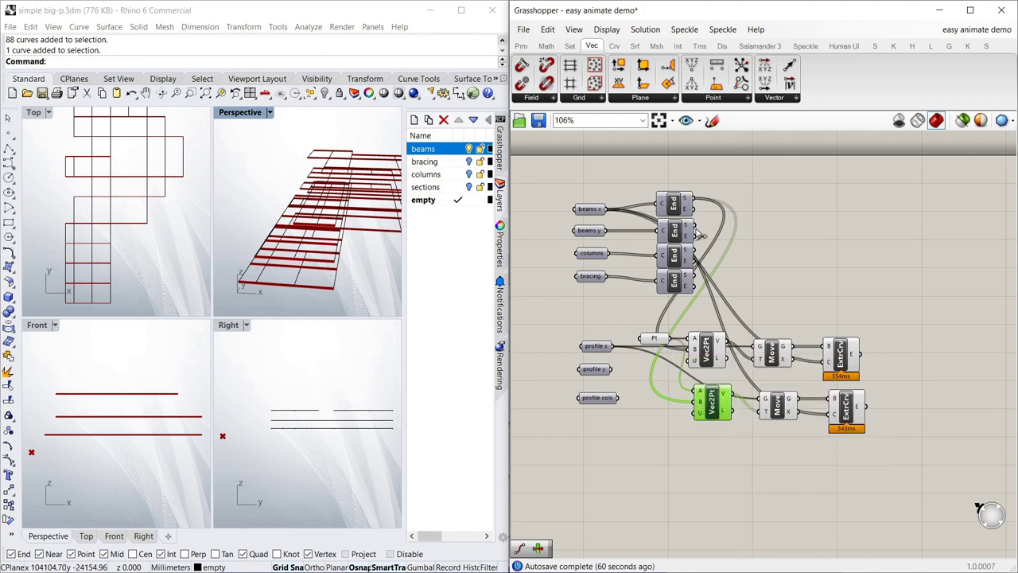
pyautogui.moveTo(700, 232); pyautogui.dragTo(690, 403)
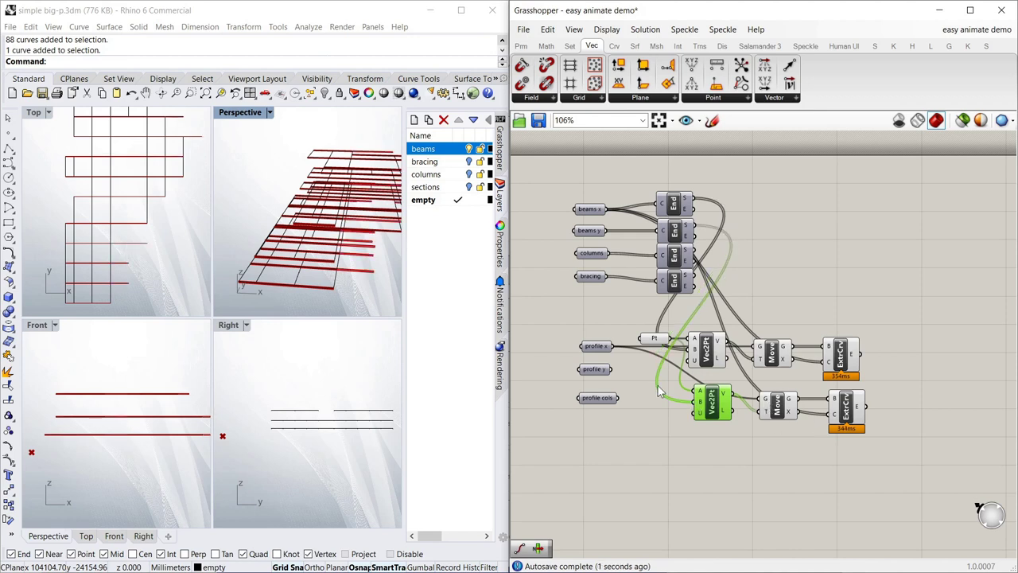
pyautogui.moveTo(611, 369); pyautogui.dragTo(761, 400)
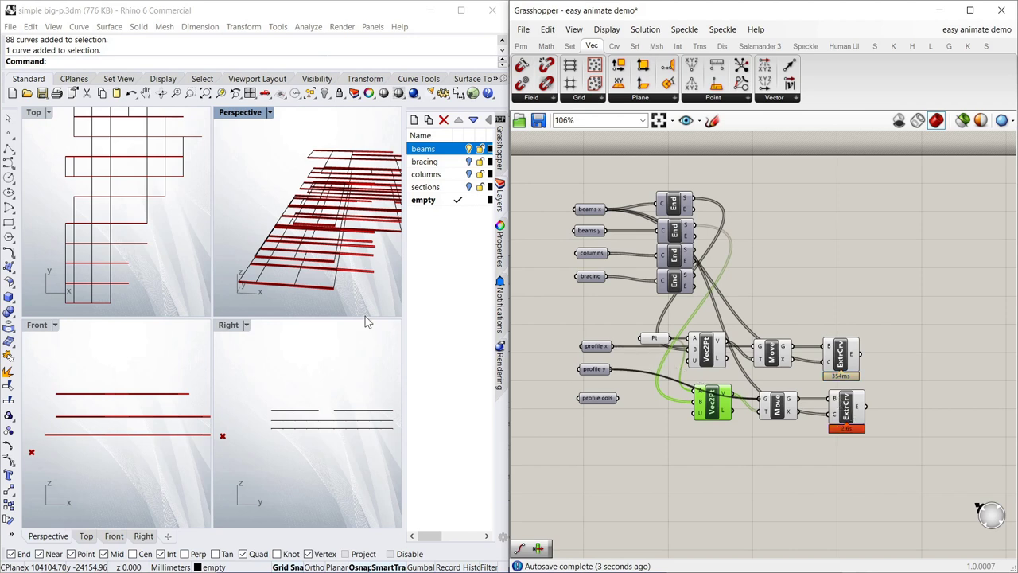
pyautogui.click(851, 428)
pyautogui.click(889, 392)
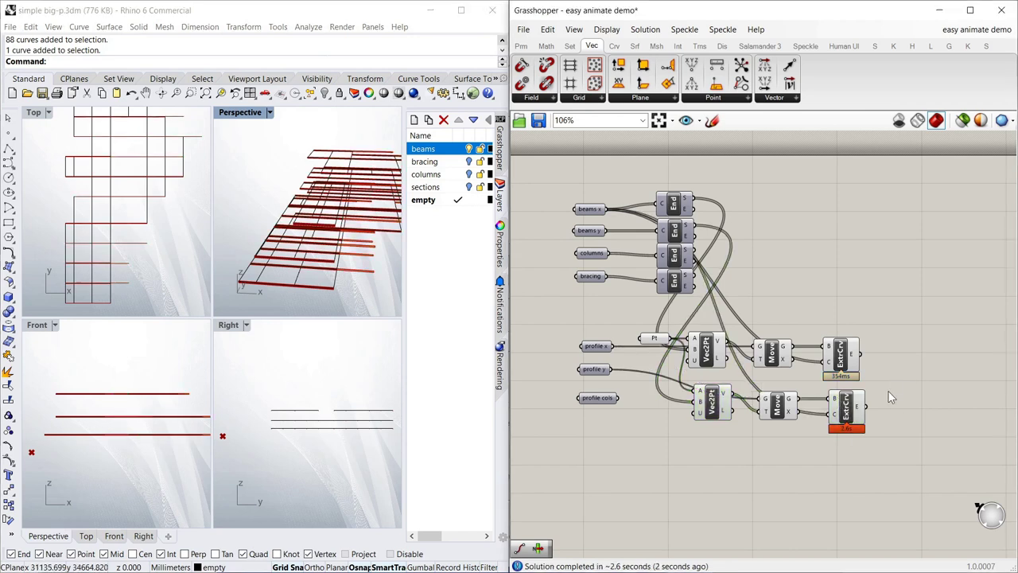
pyautogui.click(851, 409)
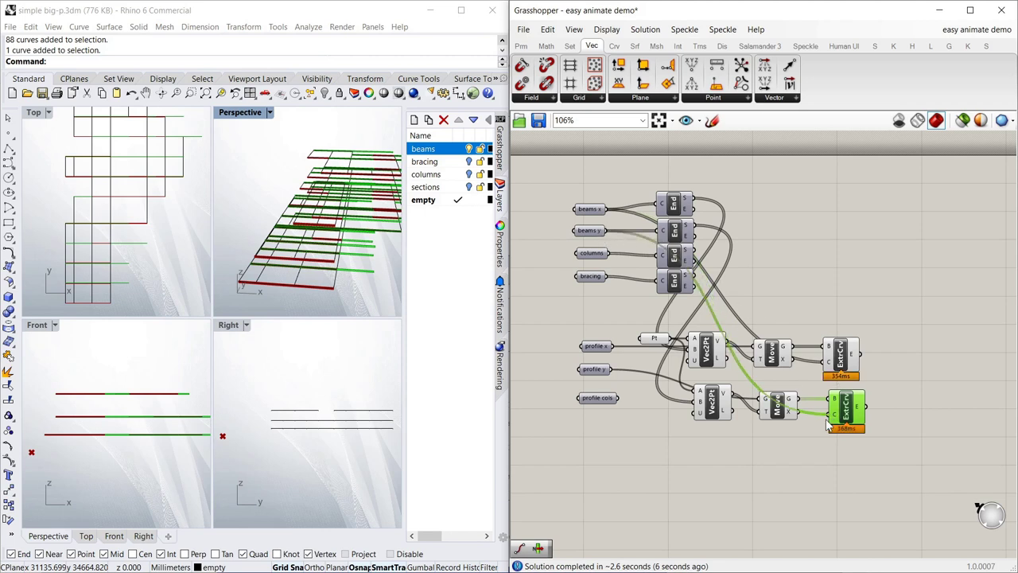
# Step: Maximize the Perspective viewport and inspect the extruded x- and y-direction beams from several angles
pyautogui.moveTo(375, 265); pyautogui.dragTo(292, 179, button='right')
pyautogui.click(269, 112)
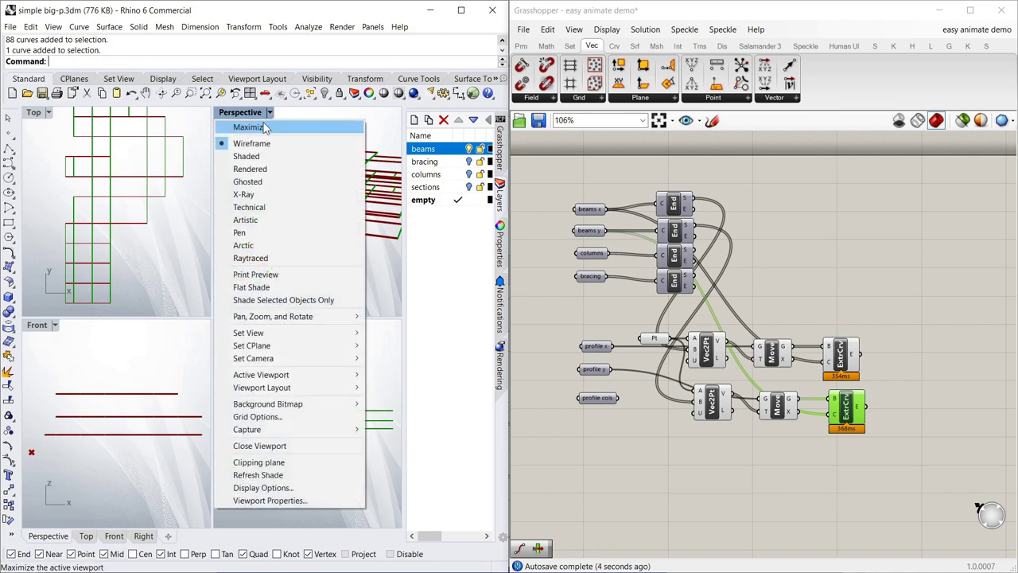
pyautogui.click(255, 126)
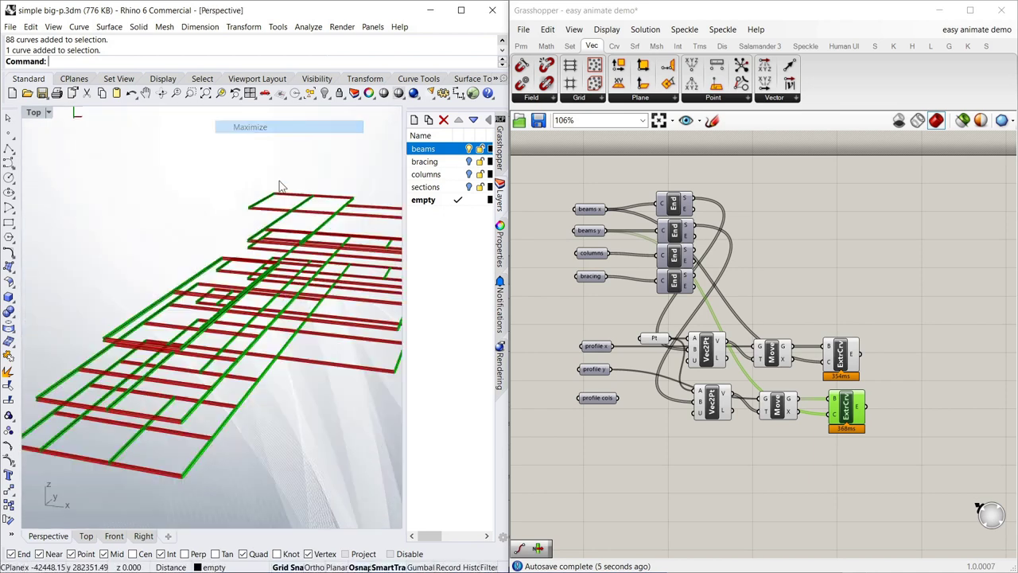
pyautogui.click(845, 292)
pyautogui.moveTo(271, 397); pyautogui.dragTo(276, 366, button='right')
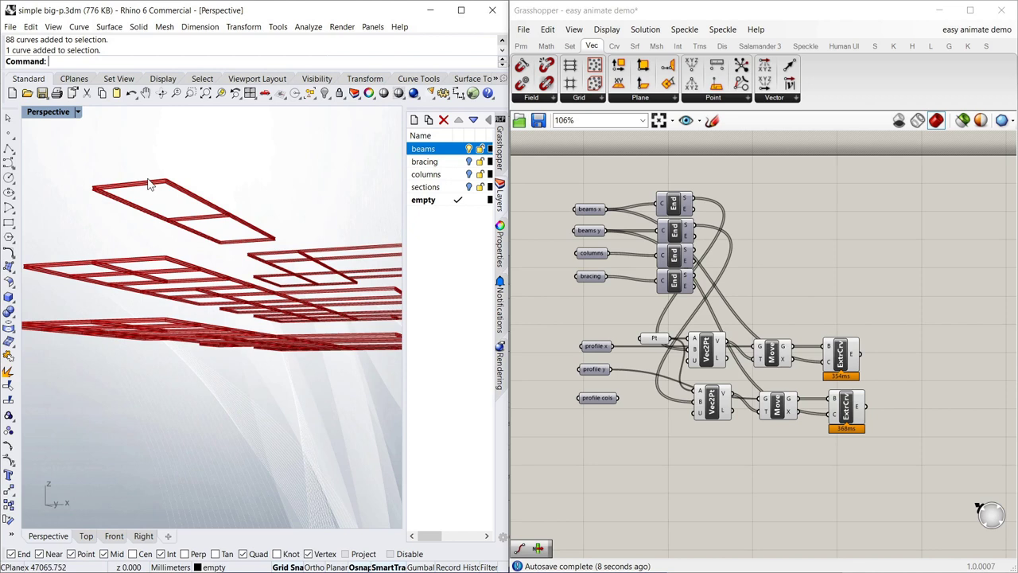
pyautogui.scroll(5, 152, 185)
pyautogui.scroll(-4, 181, 195)
pyautogui.moveTo(195, 205); pyautogui.dragTo(215, 215, button='right')
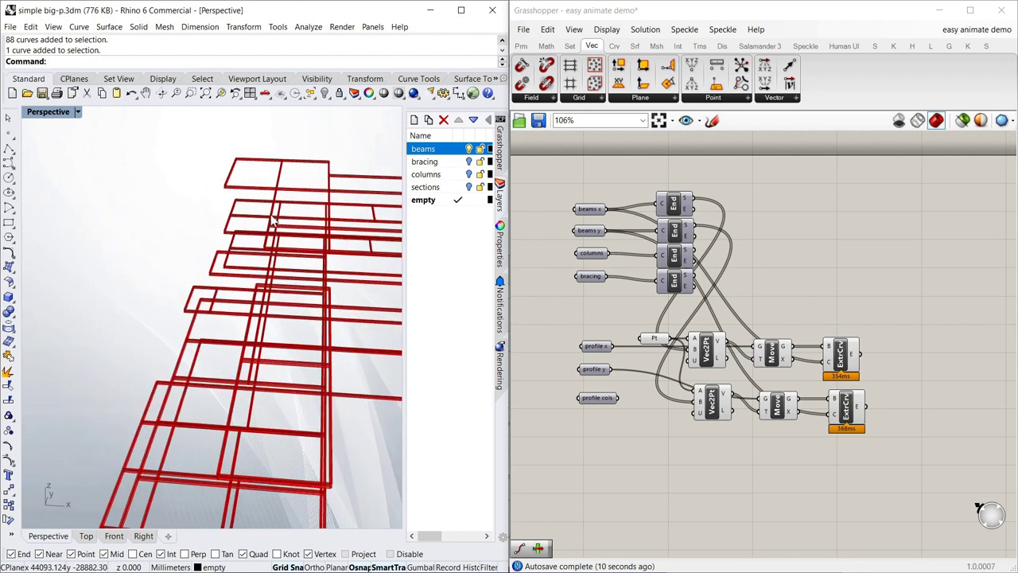
pyautogui.scroll(-3, 207, 213)
pyautogui.moveTo(324, 290)
pyautogui.mouseDown(button='right')
pyautogui.moveTo(293, 270)
pyautogui.moveTo(309, 286)
pyautogui.mouseUp(button='right')
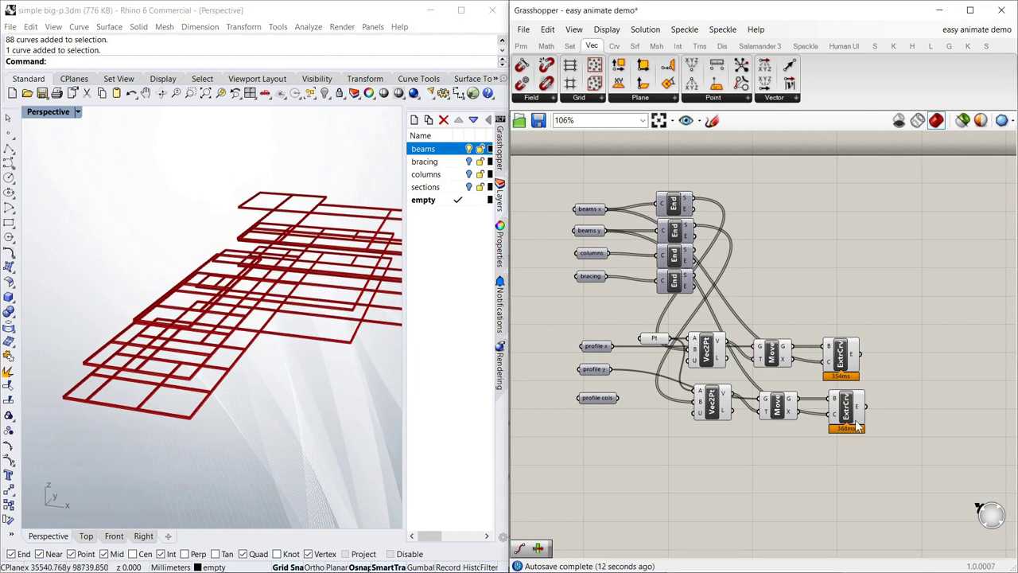
# Step: Duplicate the second component row below itself and rewire the copy to profile cols, the columns start points and the columns curves
pyautogui.moveTo(919, 439); pyautogui.dragTo(716, 463)
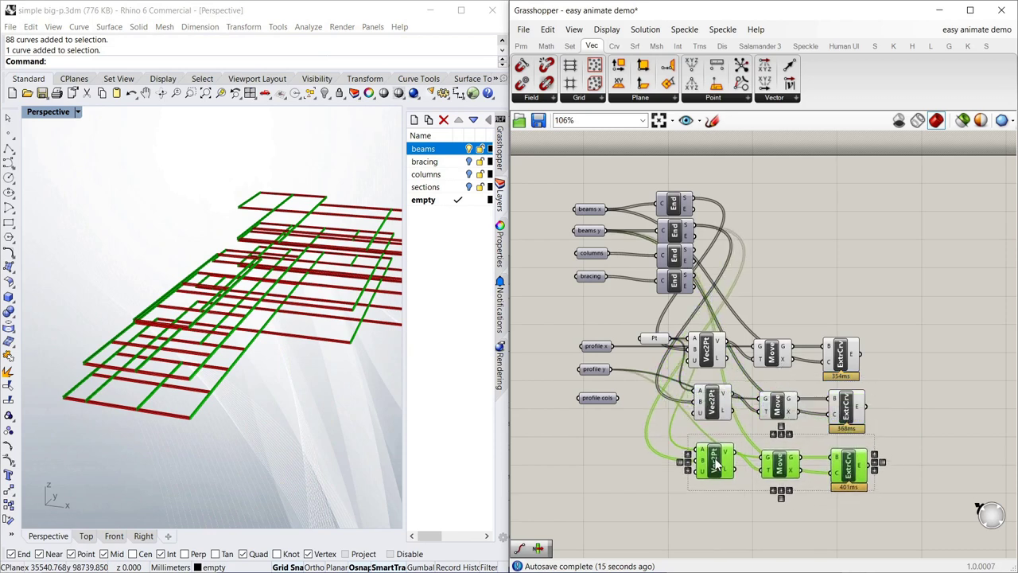
pyautogui.click(892, 440)
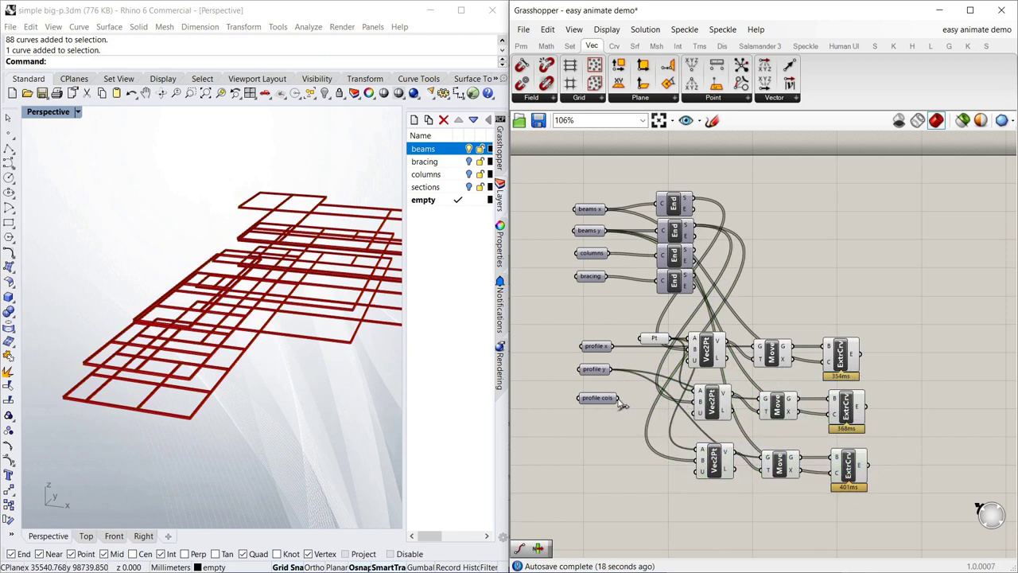
pyautogui.moveTo(618, 397); pyautogui.dragTo(765, 459)
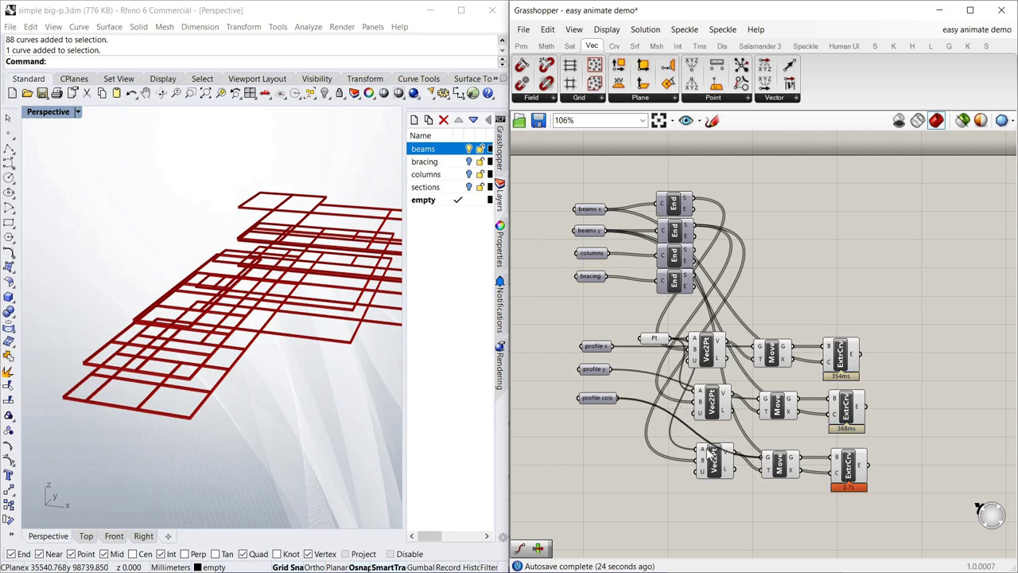
pyautogui.moveTo(694, 250); pyautogui.dragTo(699, 460)
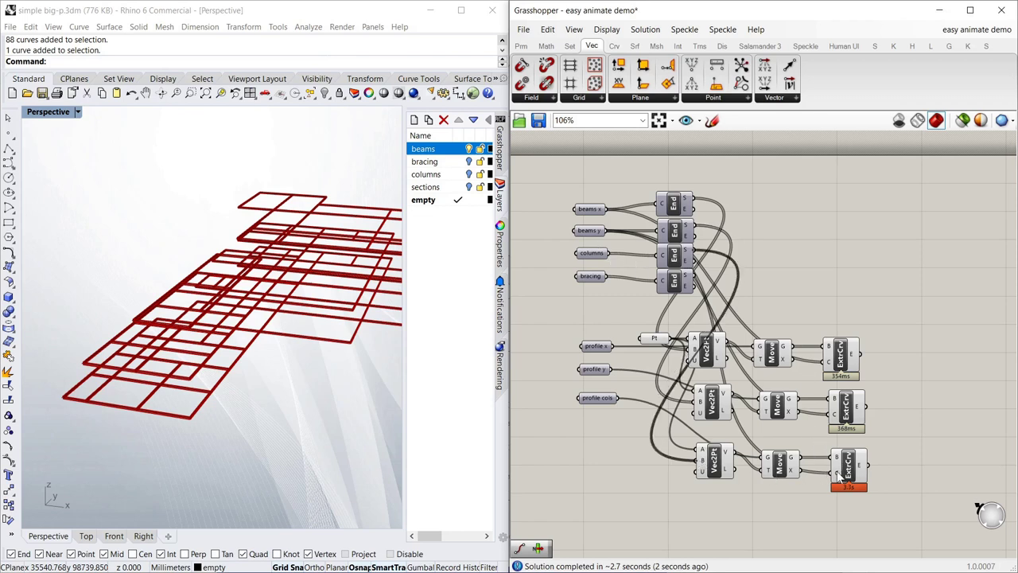
pyautogui.moveTo(833, 471); pyautogui.dragTo(834, 472)
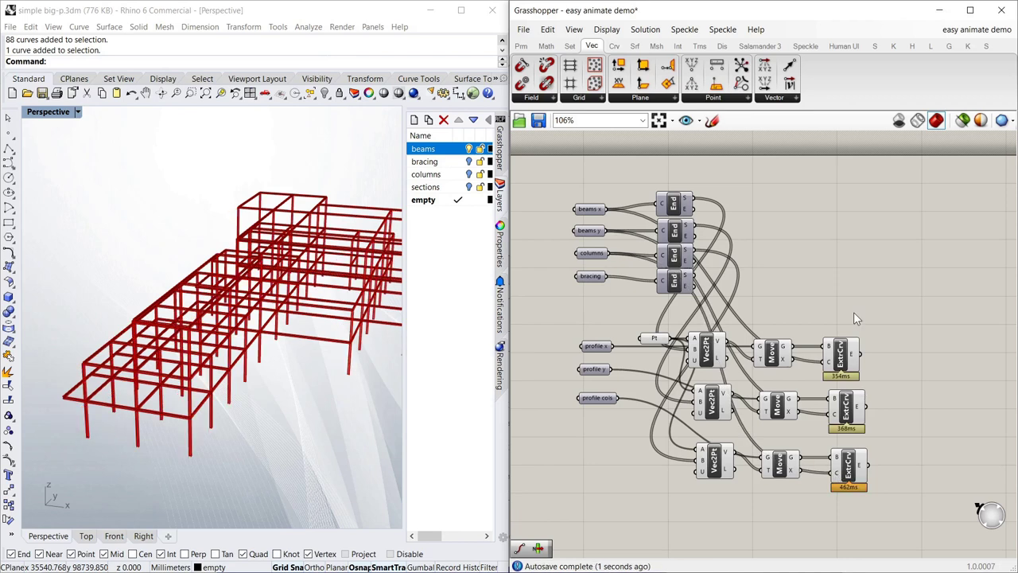
# Step: Examine the extruded columns and beams in the Perspective view, including a beam-column joint up close and the whole frame
pyautogui.moveTo(301, 362); pyautogui.dragTo(268, 368, button='right')
pyautogui.scroll(5, 147, 294)
pyautogui.scroll(2, 147, 294)
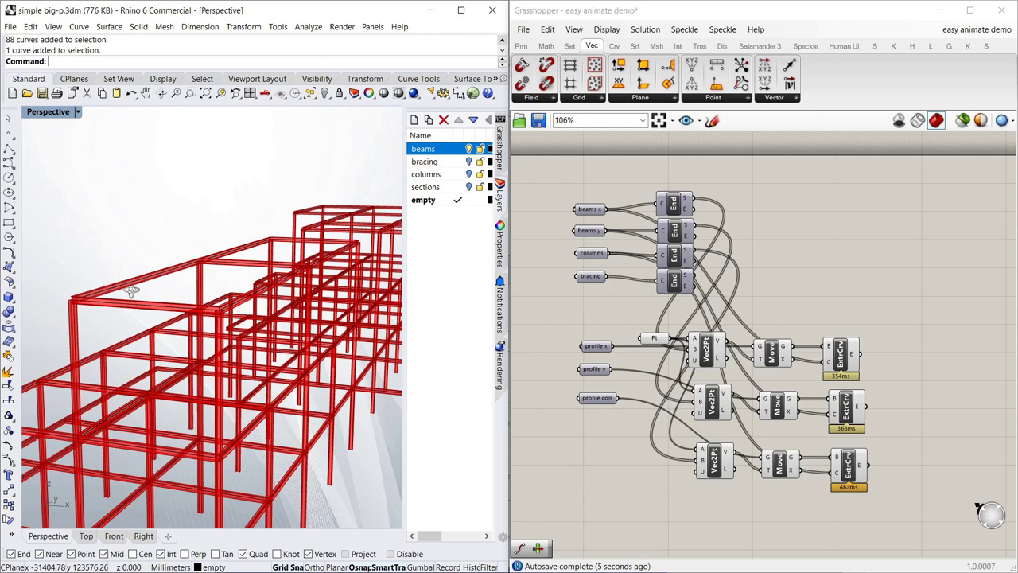
pyautogui.moveTo(135, 291); pyautogui.dragTo(137, 416, button='right')
pyautogui.scroll(5, 138, 416)
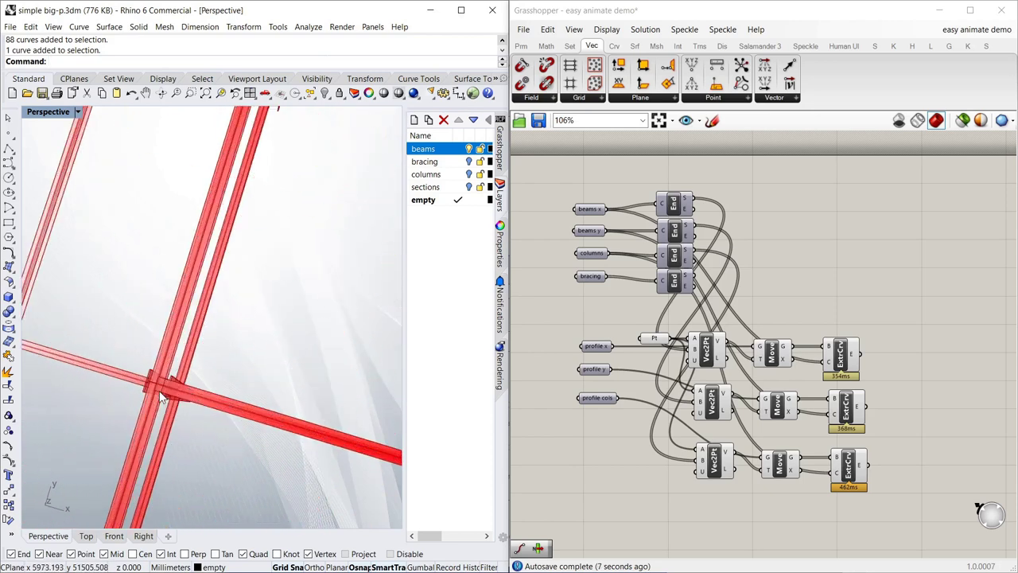
pyautogui.scroll(-10, 200, 376)
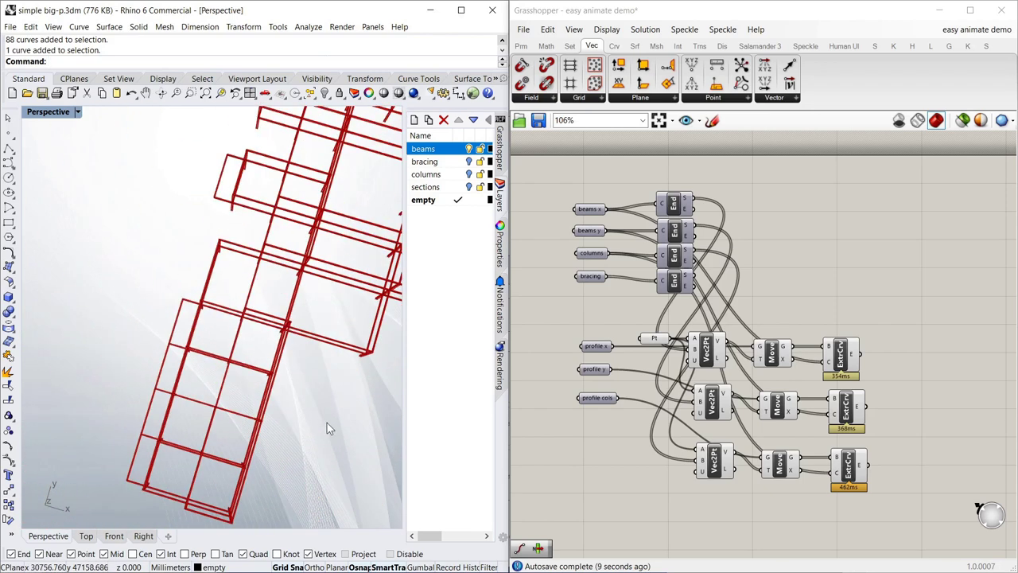
pyautogui.moveTo(327, 423); pyautogui.dragTo(330, 285, button='right')
pyautogui.scroll(5, 330, 286)
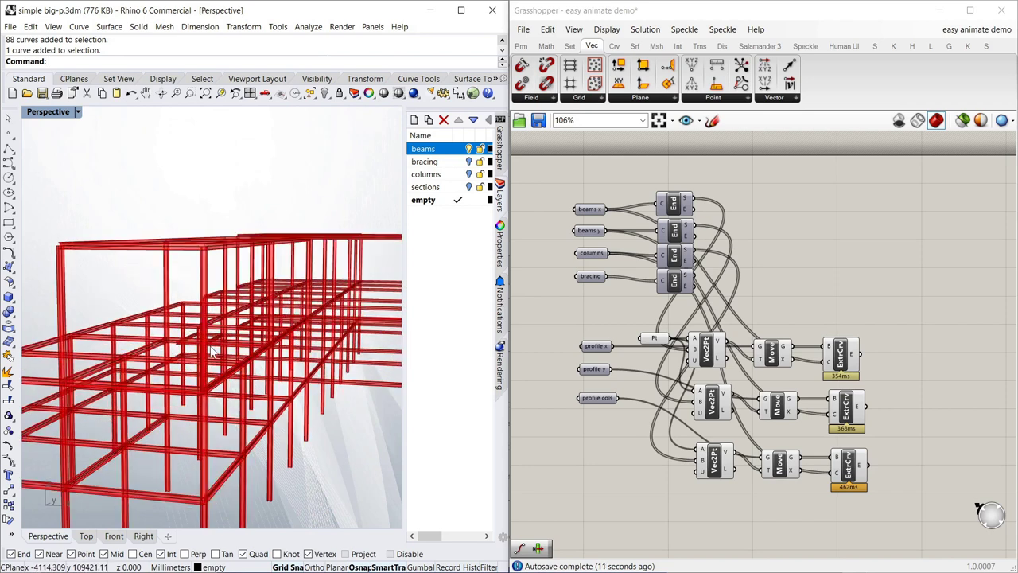
pyautogui.scroll(-10, 214, 372)
pyautogui.scroll(4, 241, 383)
pyautogui.moveTo(255, 376); pyautogui.dragTo(257, 402, button='right')
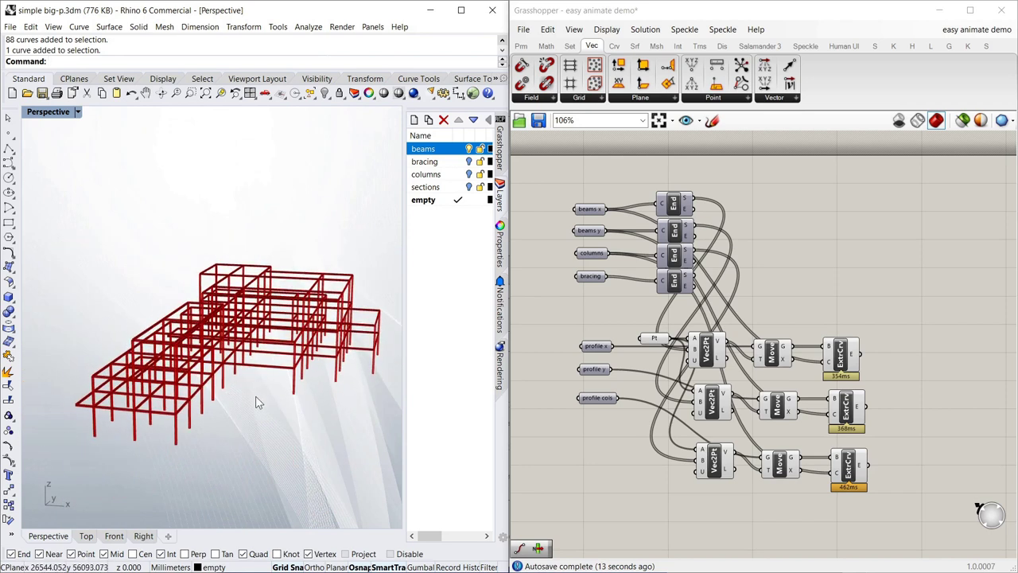
pyautogui.scroll(5, 252, 362)
pyautogui.moveTo(250, 357); pyautogui.dragTo(264, 386, button='right')
pyautogui.scroll(-5, 310, 370)
pyautogui.click(851, 283)
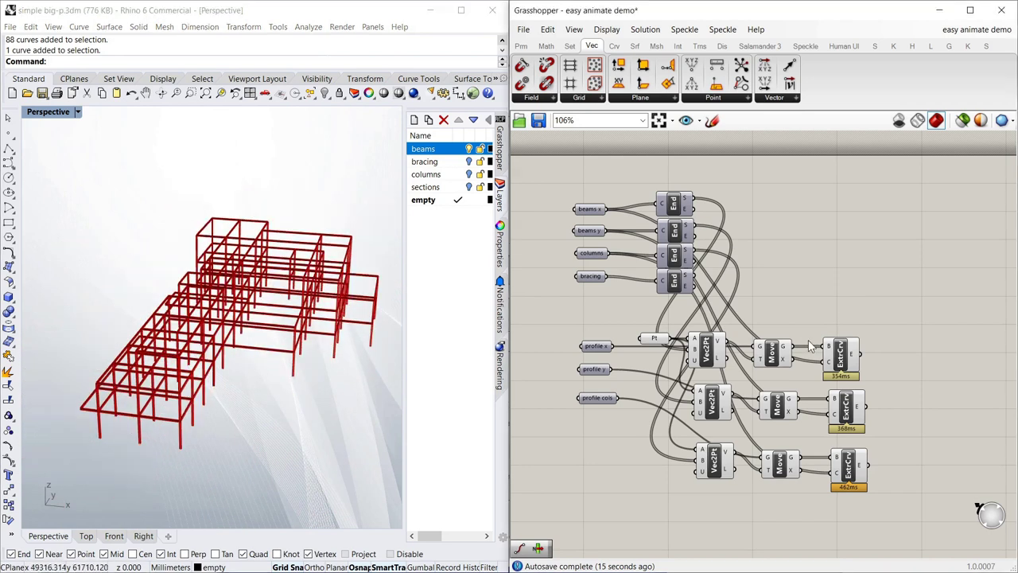
# Step: Move the bracing parameter down slightly to line it up with its End Points component
pyautogui.moveTo(804, 351); pyautogui.dragTo(802, 334, button='right')
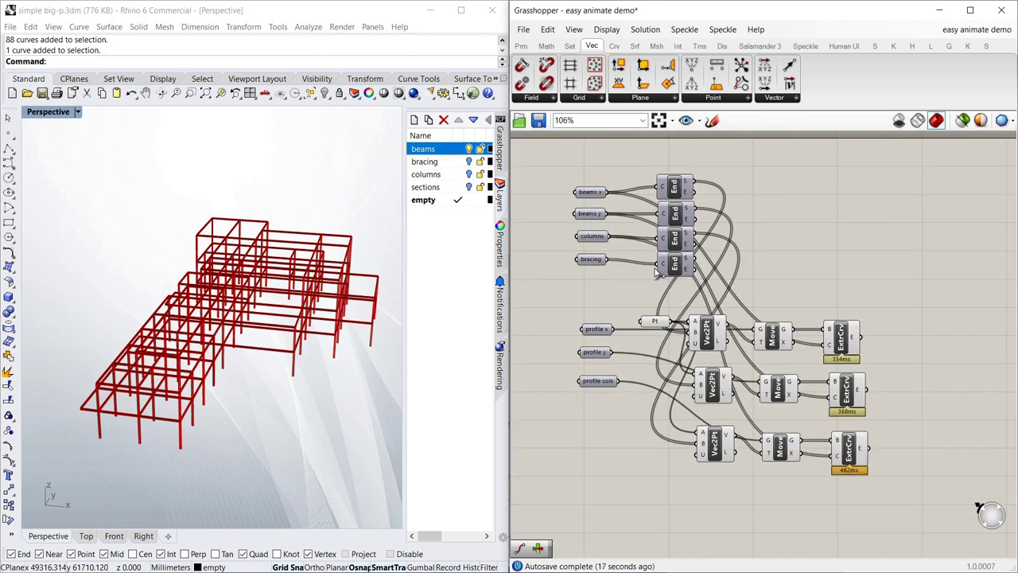
pyautogui.moveTo(593, 263); pyautogui.dragTo(595, 269)
pyautogui.click(783, 245)
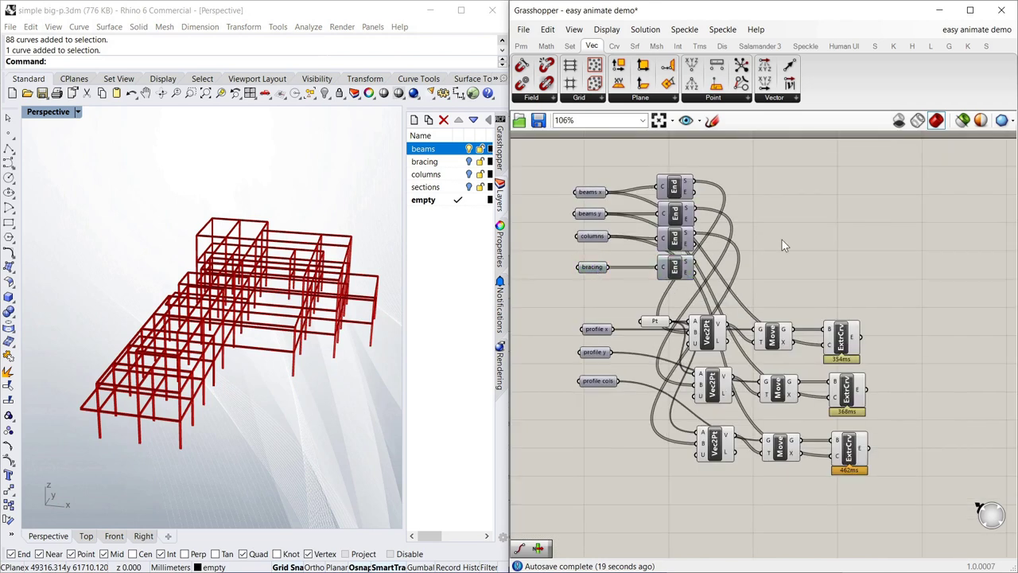
# Step: Add a Pipe component to the canvas below the columns extrusion row
pyautogui.click(614, 46)
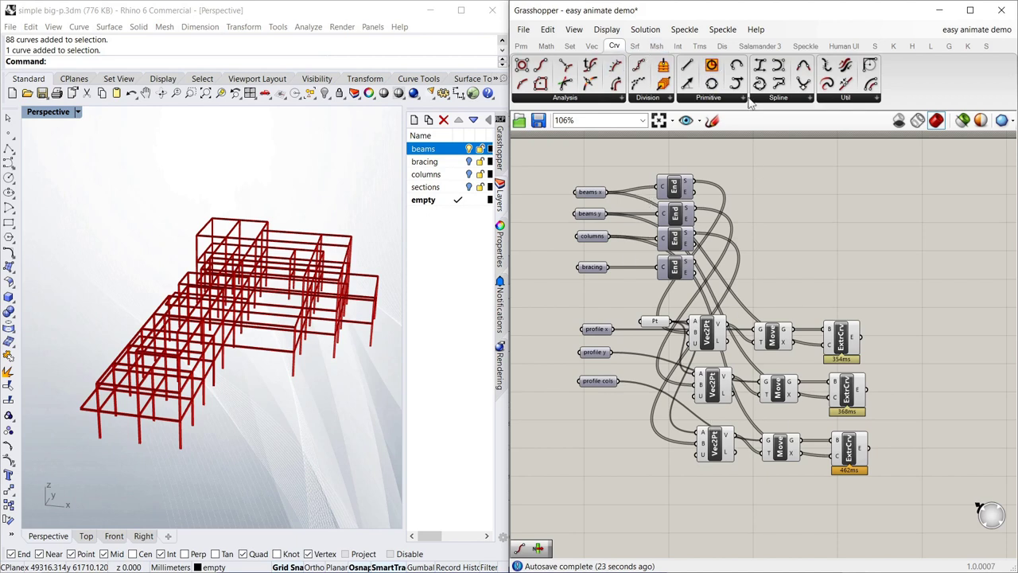
pyautogui.click(635, 46)
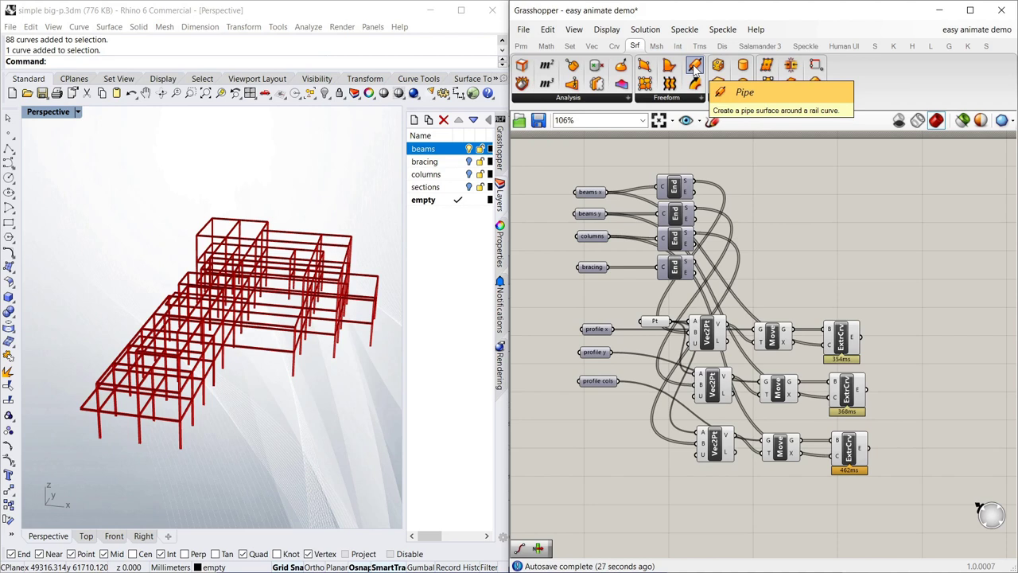
pyautogui.moveTo(695, 70); pyautogui.dragTo(744, 497)
pyautogui.scroll(2, 744, 493)
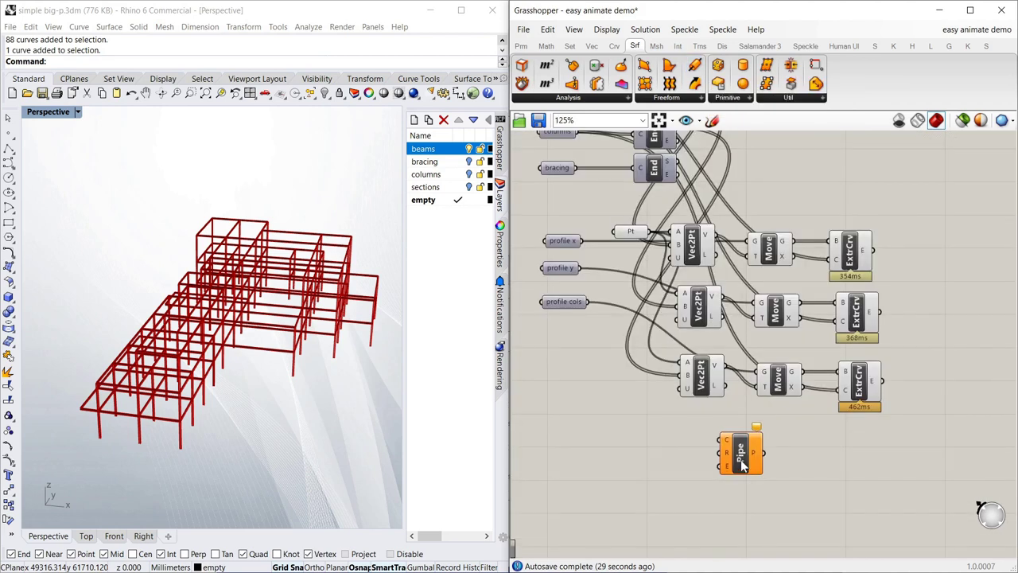
pyautogui.click(632, 351)
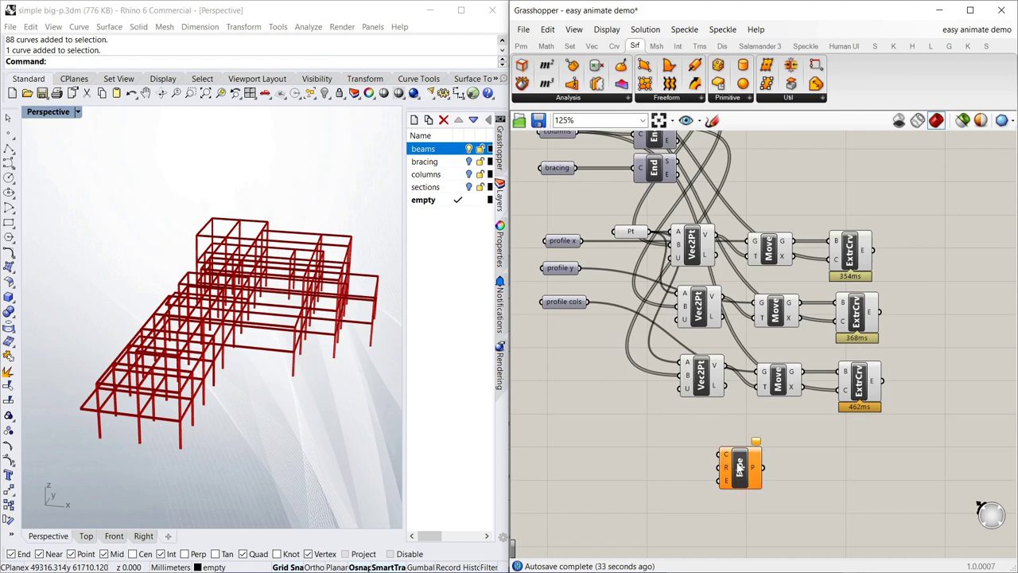
pyautogui.moveTo(742, 468); pyautogui.dragTo(732, 470)
pyautogui.click(767, 464)
pyautogui.scroll(-1, 744, 479)
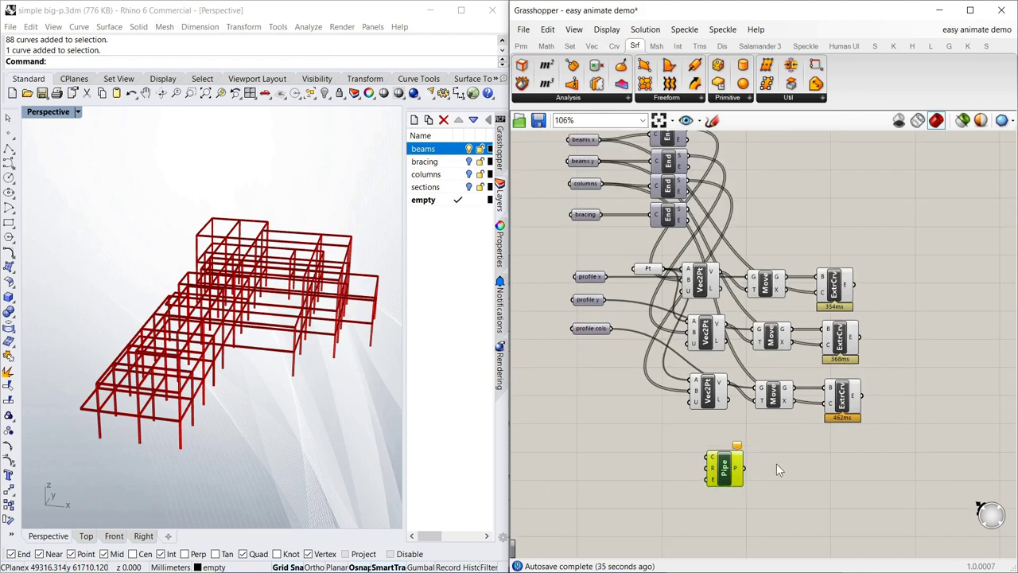
pyautogui.click(776, 465)
# Step: Connect the bracing parameter to the curve input of the Pipe component
pyautogui.scroll(2, 715, 484)
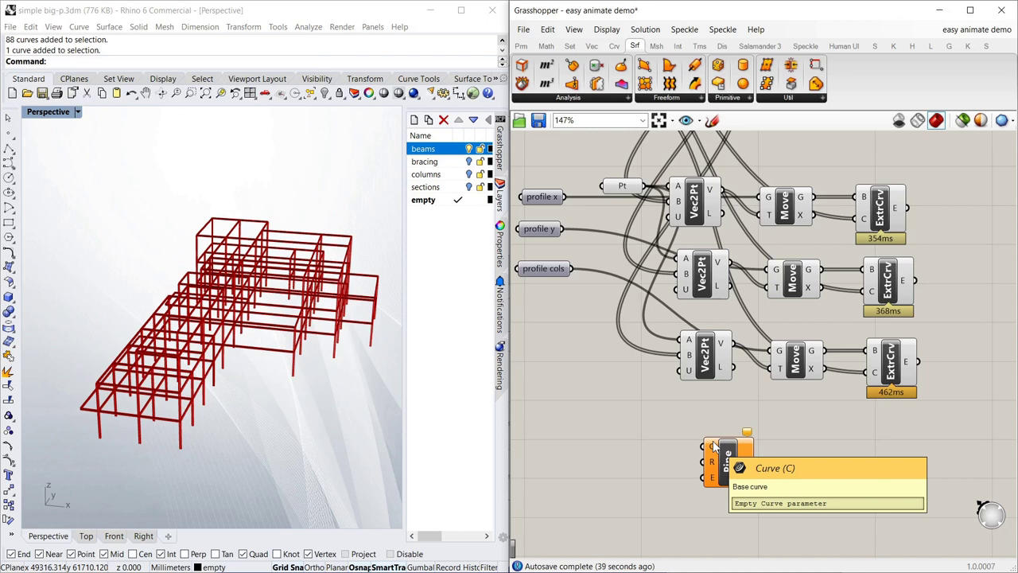
pyautogui.scroll(-1, 713, 447)
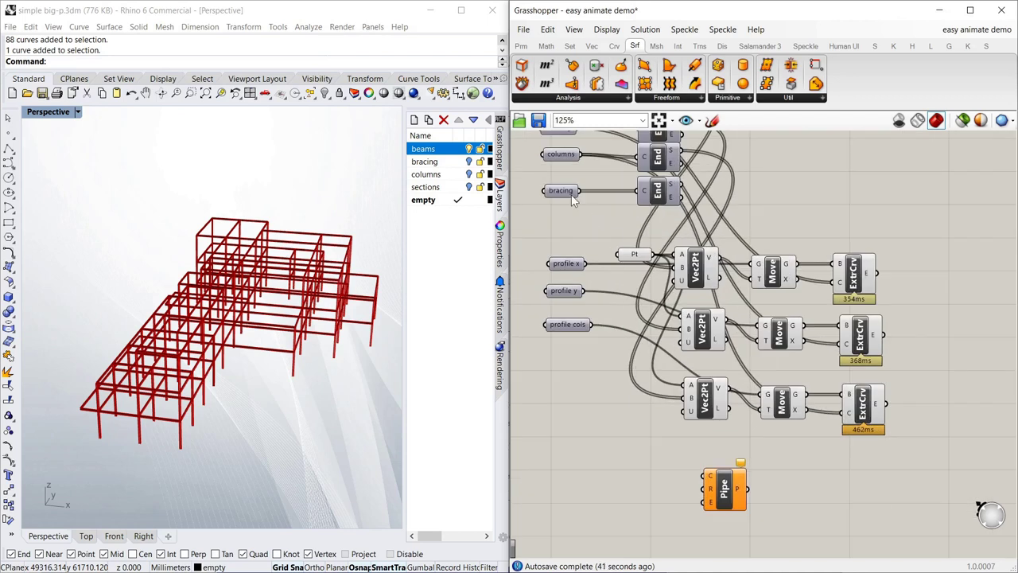
pyautogui.moveTo(581, 191); pyautogui.dragTo(703, 475)
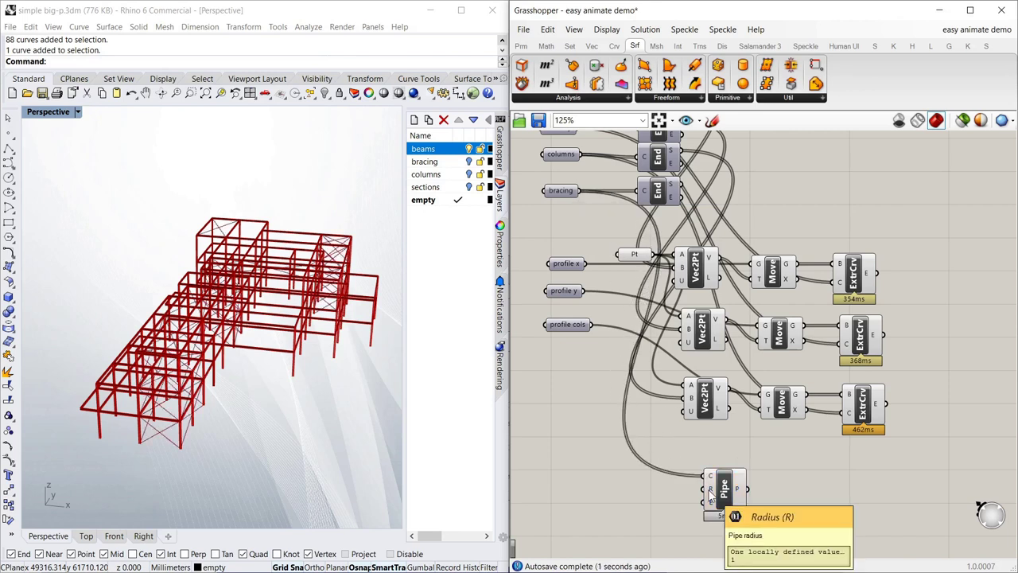
# Step: Add a small panel with the value 100 and connect it to the radius input of the Pipe component
pyautogui.doubleClick(645, 488)
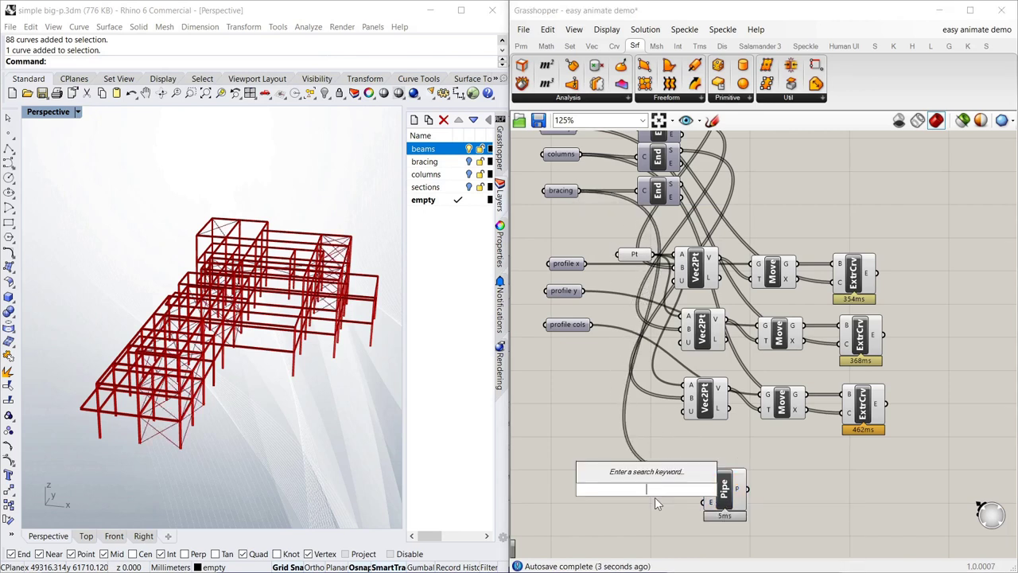
pyautogui.write('pane')
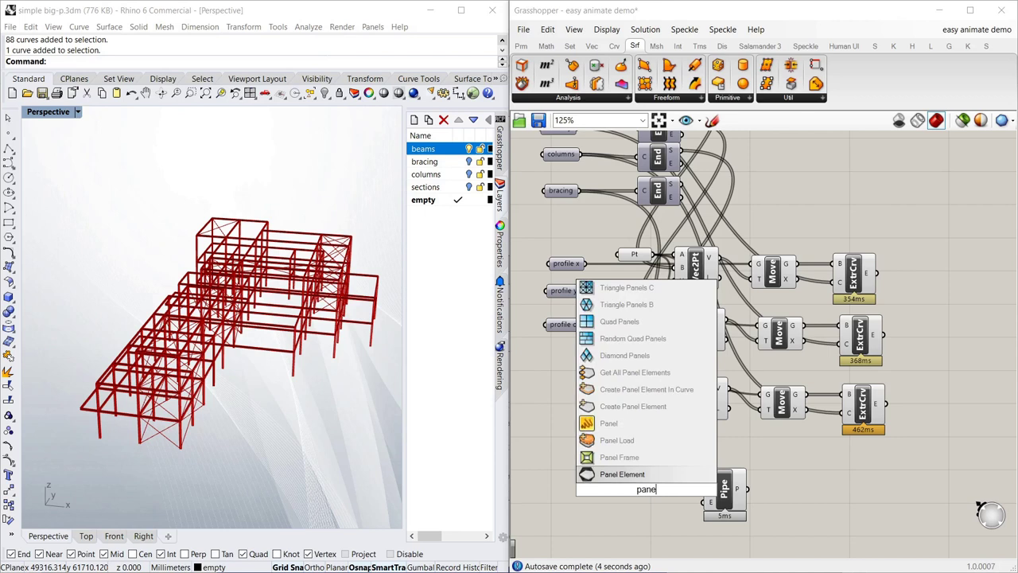
pyautogui.click(636, 422)
pyautogui.doubleClick(637, 474)
pyautogui.write('100')
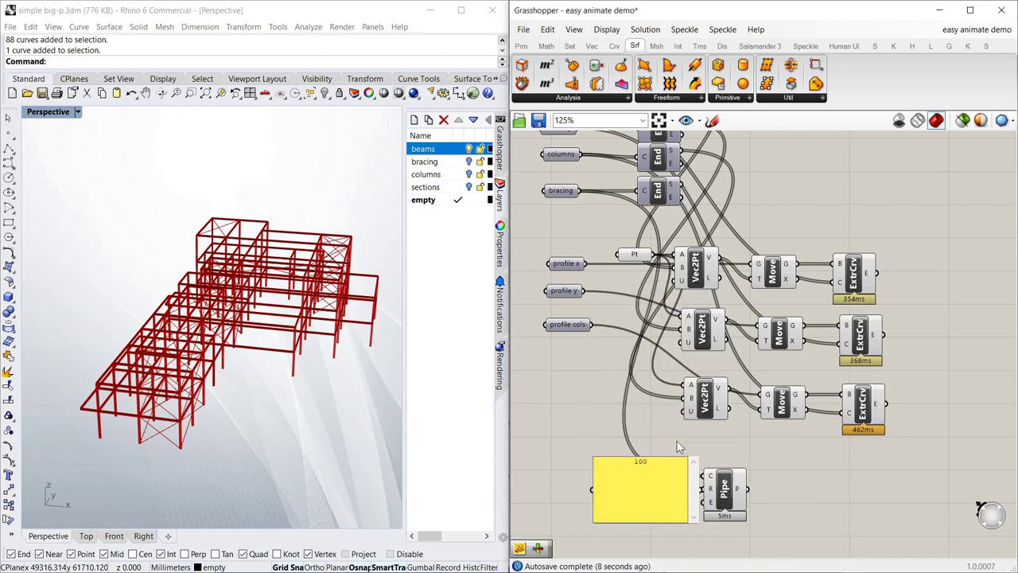
pyautogui.click(678, 447)
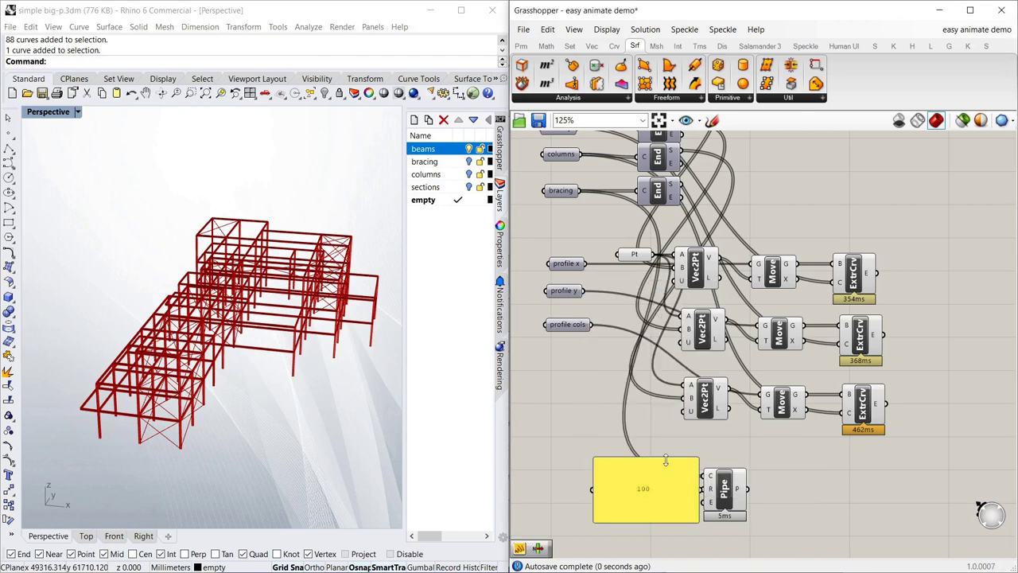
pyautogui.moveTo(666, 459); pyautogui.dragTo(702, 489)
pyautogui.click(725, 494)
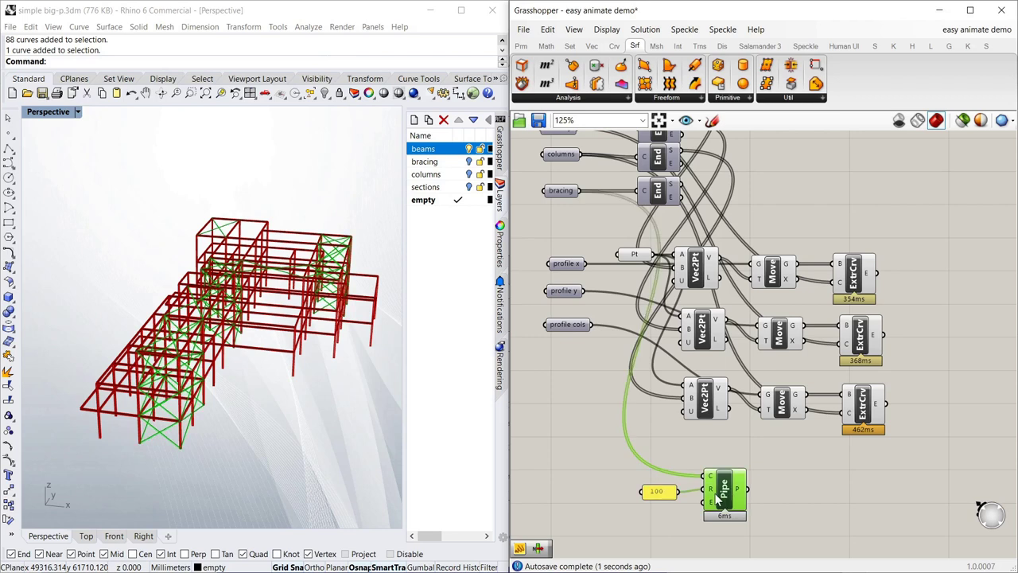
# Step: Examine the piped bracing in the Perspective view, at the column bases up close and across the whole frame
pyautogui.click(355, 414)
pyautogui.scroll(10, 158, 461)
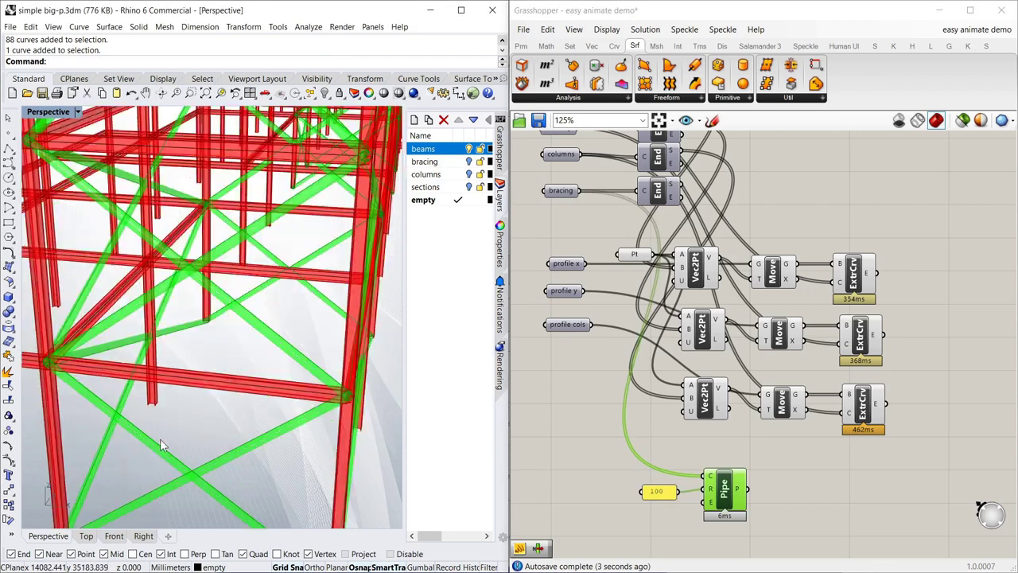
pyautogui.click(553, 449)
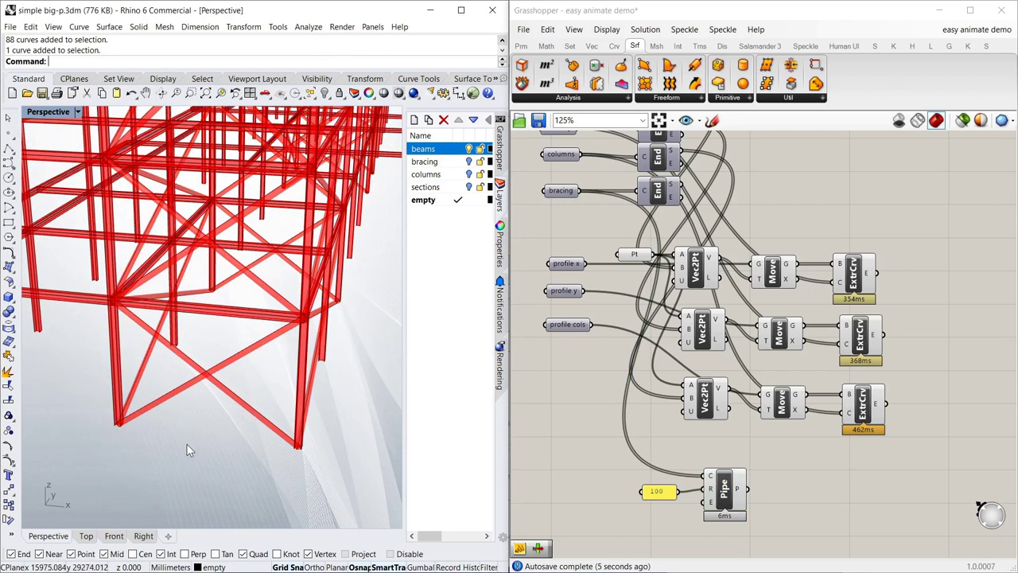
pyautogui.scroll(10, 187, 443)
pyautogui.scroll(-10, 188, 459)
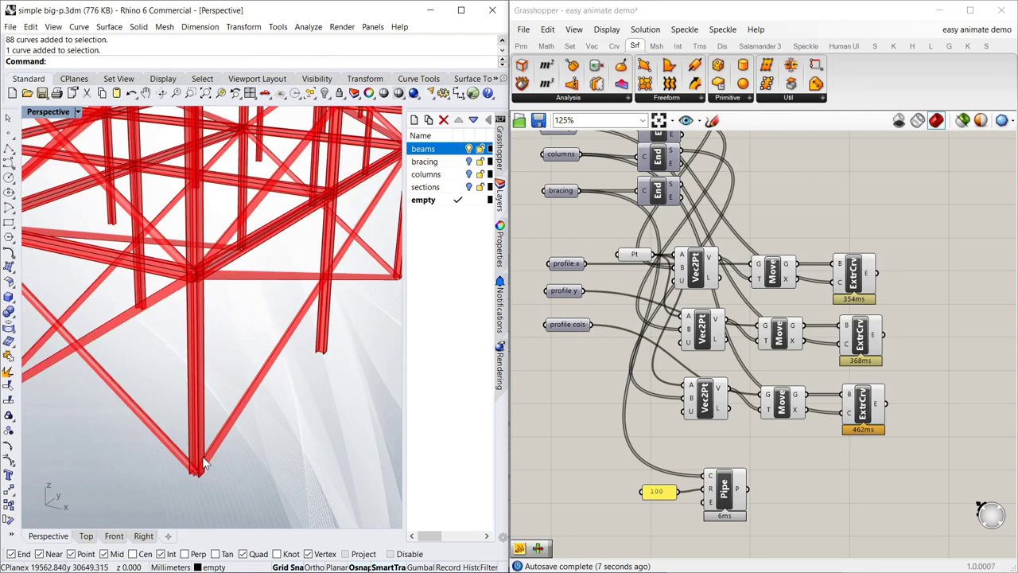
pyautogui.scroll(4, 209, 459)
pyautogui.scroll(-5, 210, 458)
pyautogui.scroll(6, 291, 353)
pyautogui.scroll(-8, 265, 373)
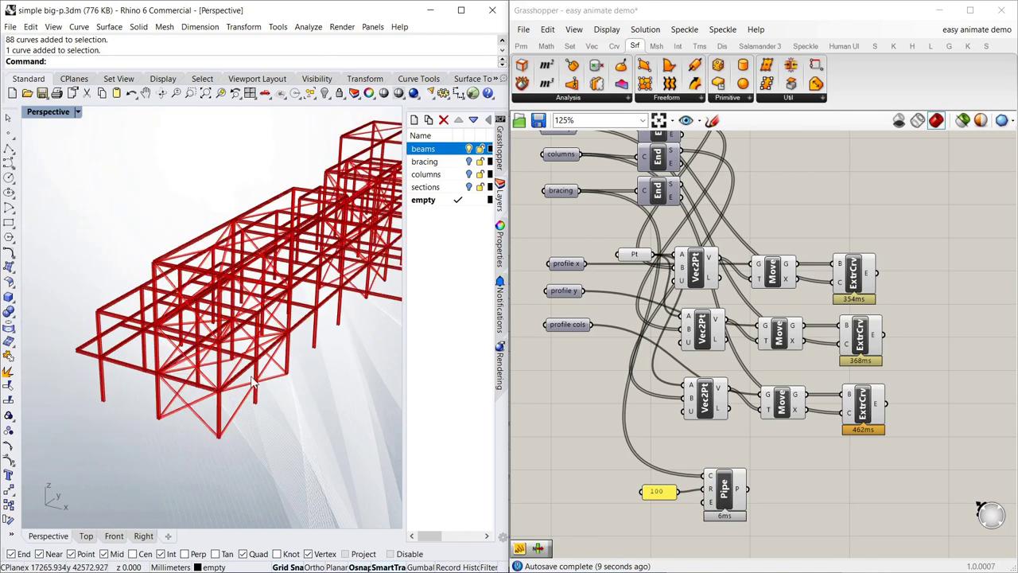
pyautogui.moveTo(227, 374)
pyautogui.mouseDown(button='right')
pyautogui.moveTo(279, 376)
pyautogui.moveTo(243, 377)
pyautogui.mouseUp(button='right')
pyautogui.scroll(-3, 178, 369)
pyautogui.scroll(4, 231, 338)
pyautogui.scroll(-2, 191, 334)
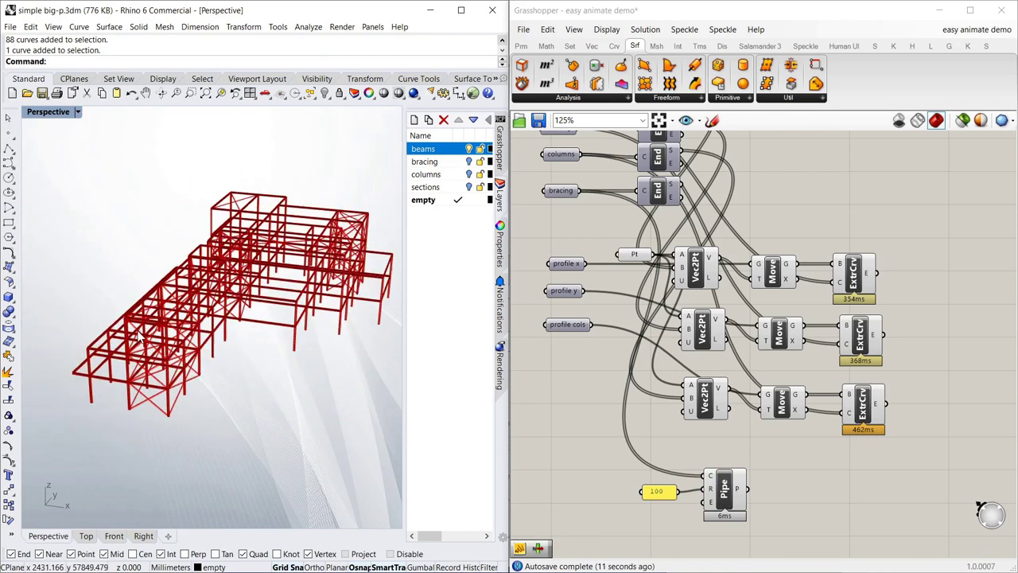
pyautogui.moveTo(199, 326); pyautogui.dragTo(254, 330, button='right')
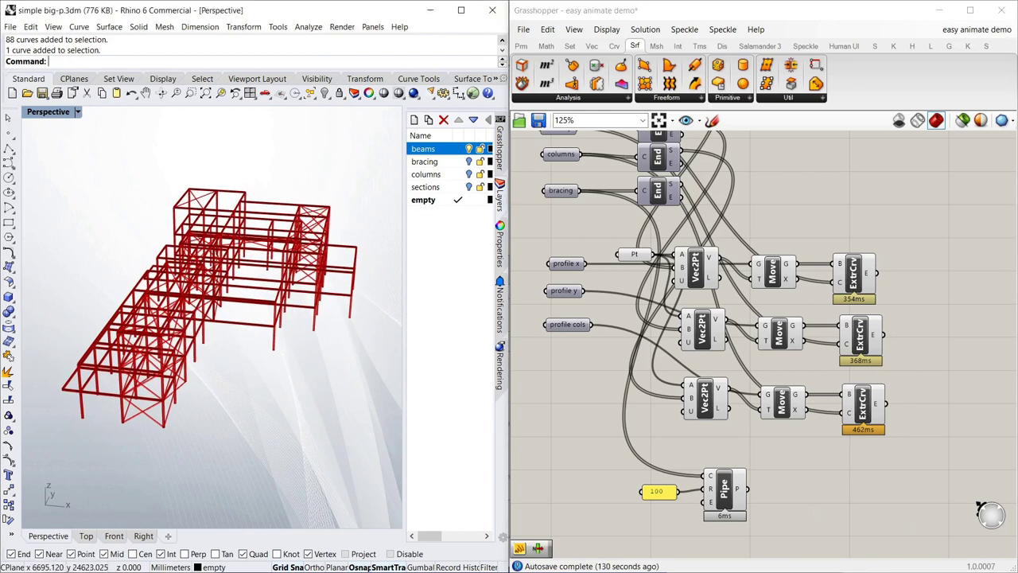
pyautogui.scroll(-2, 752, 457)
pyautogui.scroll(2, 753, 458)
# Step: Move the Pipe component and its radius panel across to line up below the column of extrusion components
pyautogui.moveTo(739, 531); pyautogui.dragTo(568, 468)
pyautogui.moveTo(684, 477); pyautogui.dragTo(832, 475)
pyautogui.click(835, 485)
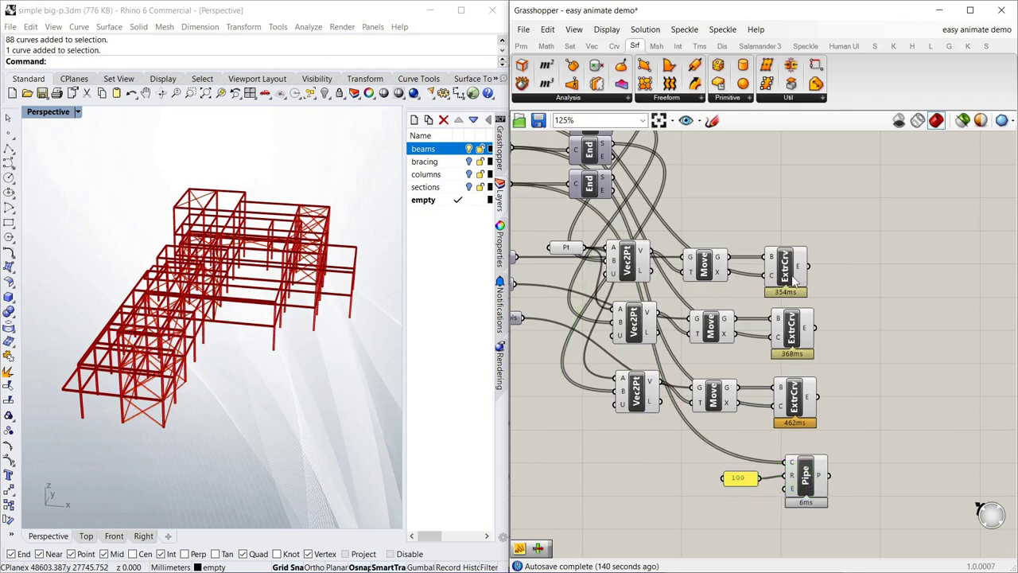
# Step: Turn off the preview of the three curve extrusion components and the Pipe component
pyautogui.click(799, 271)
pyautogui.rightClick(804, 270)
pyautogui.click(820, 293)
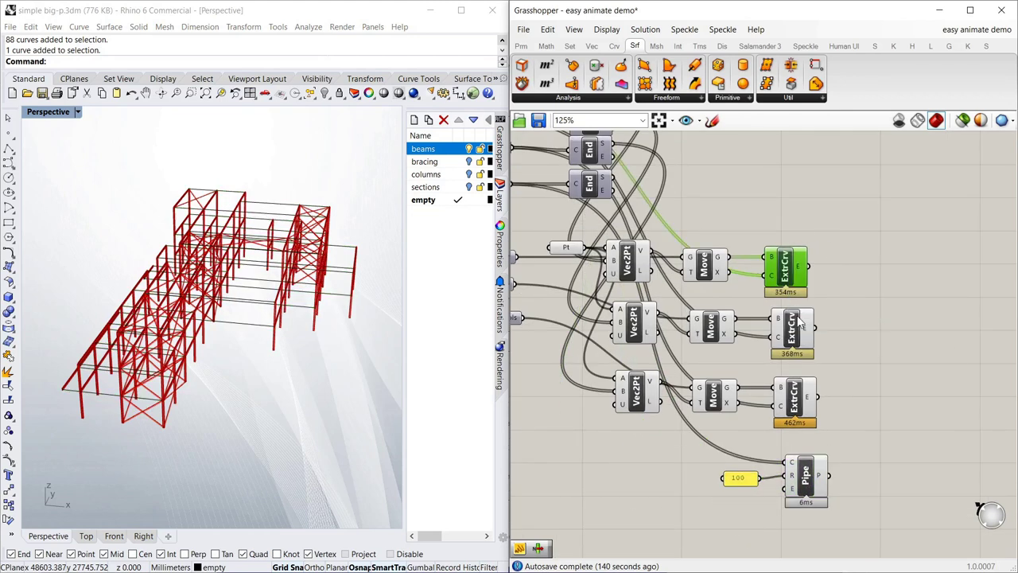
pyautogui.click(795, 328)
pyautogui.rightClick(799, 326)
pyautogui.click(818, 348)
pyautogui.click(795, 398)
pyautogui.rightClick(795, 398)
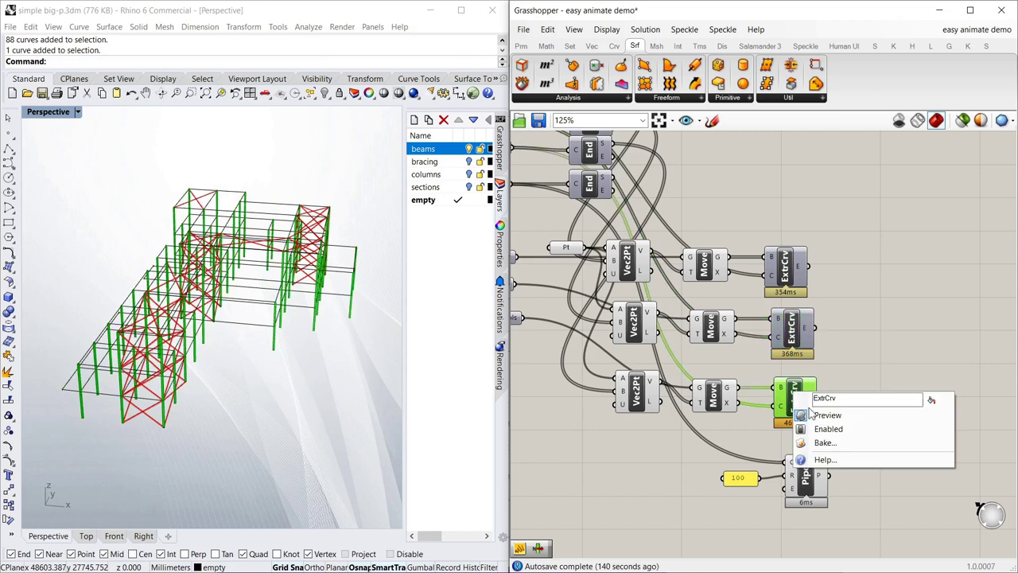
pyautogui.click(818, 419)
pyautogui.click(805, 475)
pyautogui.rightClick(806, 474)
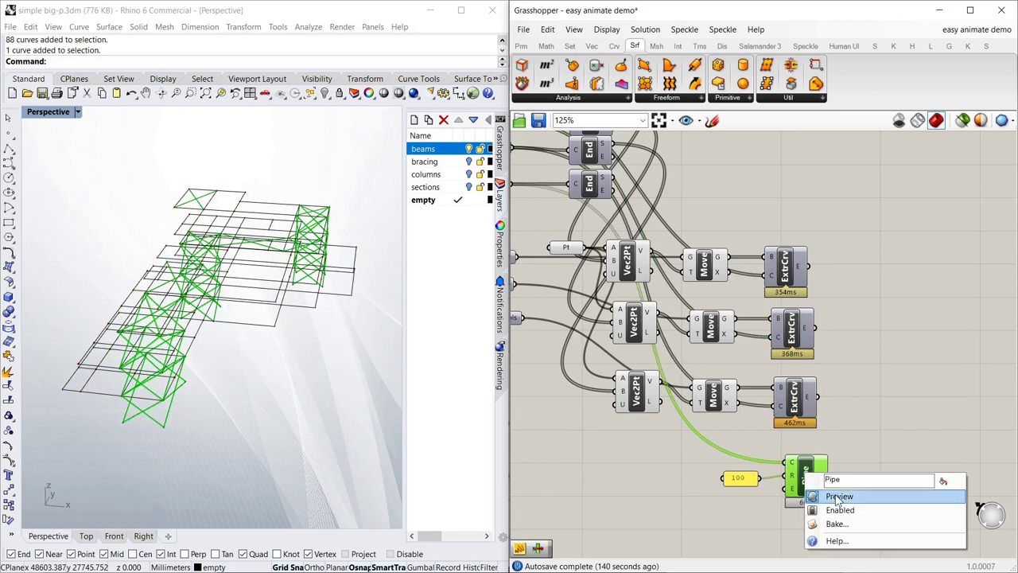
pyautogui.click(837, 496)
# Step: Turn off the preview of the three Move components and hide the beams layer in Rhino
pyautogui.click(704, 267)
pyautogui.rightClick(707, 269)
pyautogui.click(738, 294)
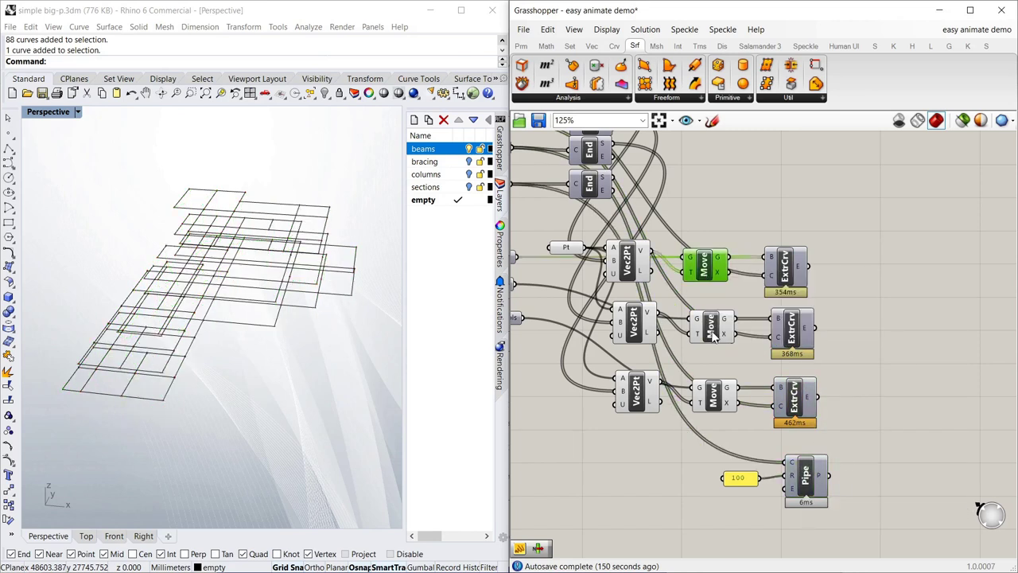
pyautogui.click(710, 326)
pyautogui.rightClick(712, 329)
pyautogui.click(745, 355)
pyautogui.click(720, 398)
pyautogui.rightClick(720, 402)
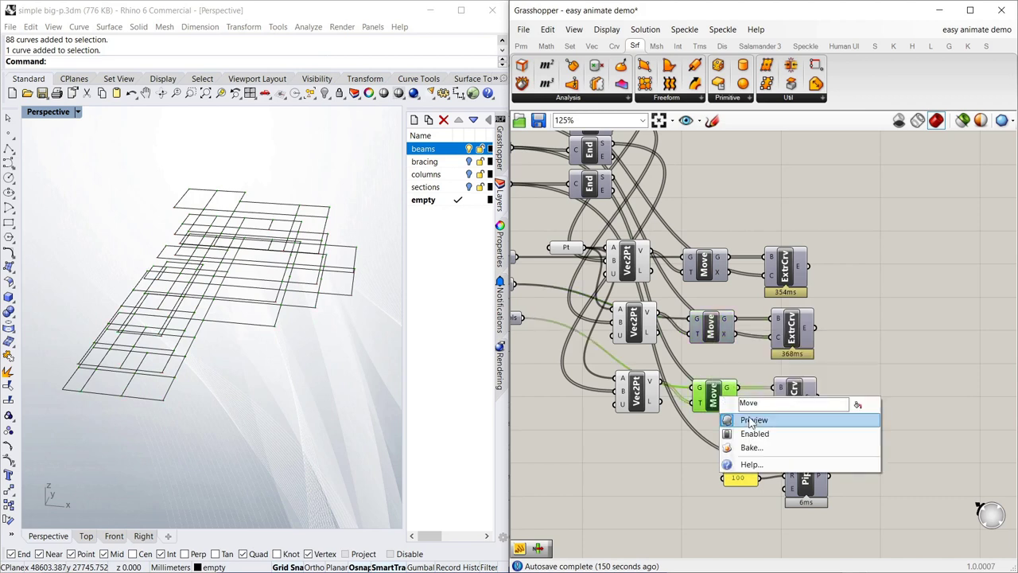
pyautogui.click(752, 427)
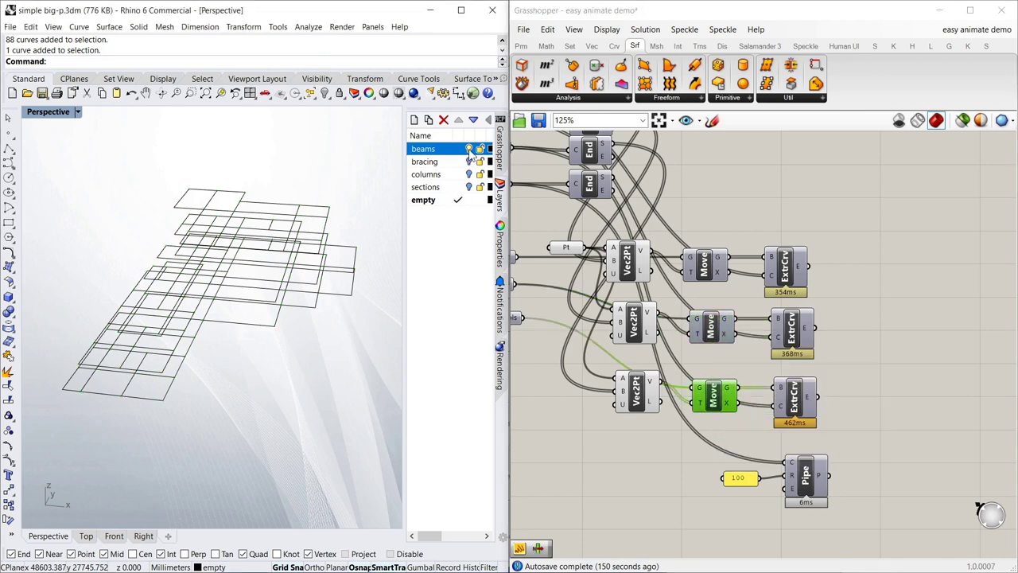
pyautogui.click(470, 149)
pyautogui.click(436, 203)
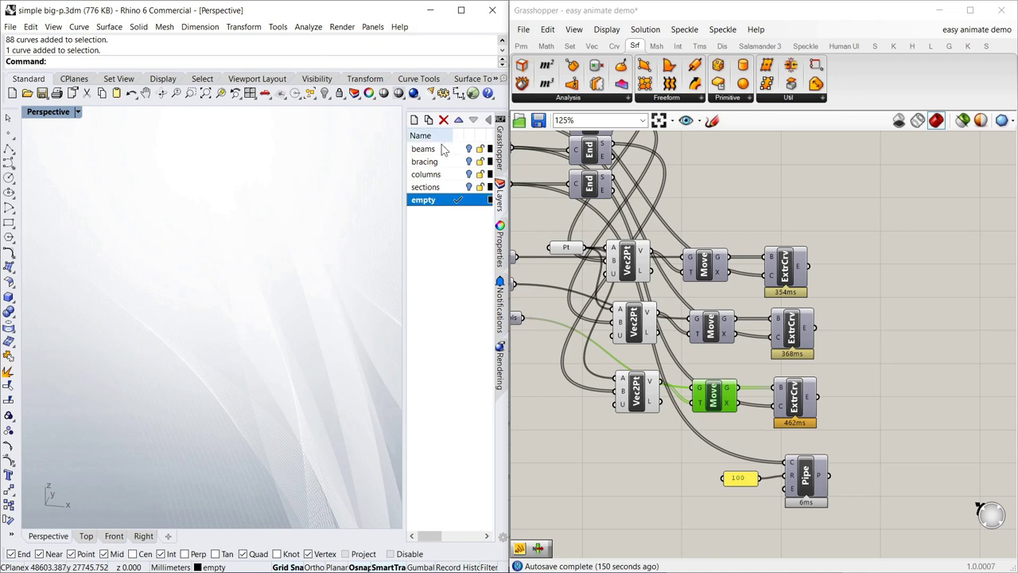
pyautogui.scroll(-3, 660, 372)
pyautogui.scroll(-3, 661, 366)
pyautogui.scroll(5, 730, 318)
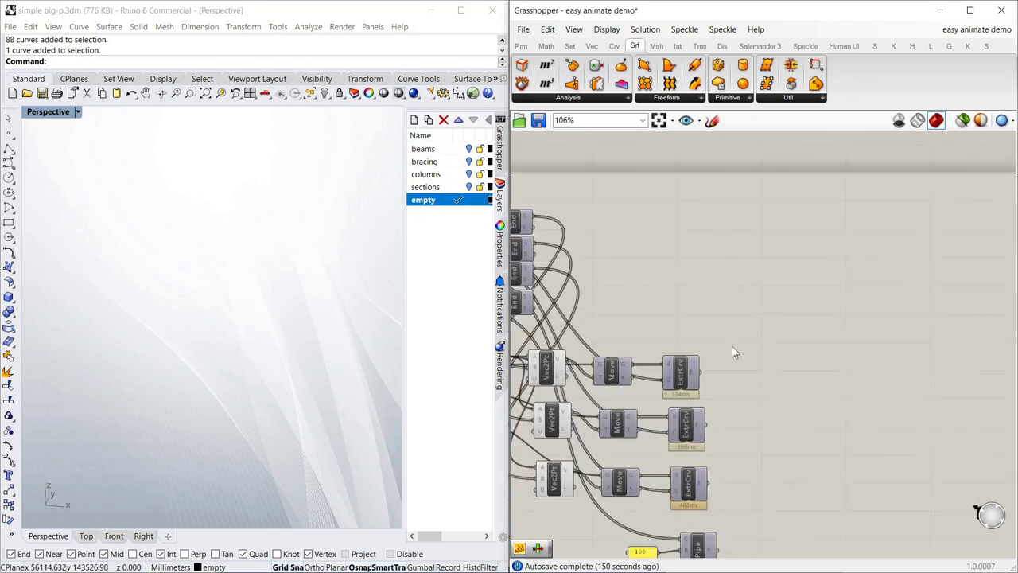
pyautogui.scroll(-4, 712, 294)
pyautogui.scroll(3, 711, 294)
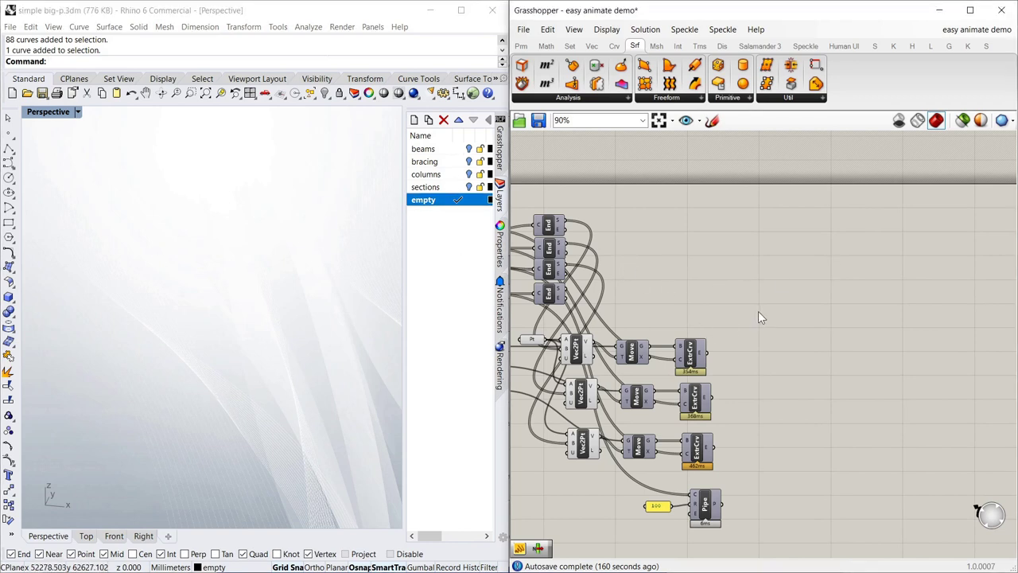
pyautogui.scroll(-2, 758, 311)
pyautogui.scroll(2, 725, 319)
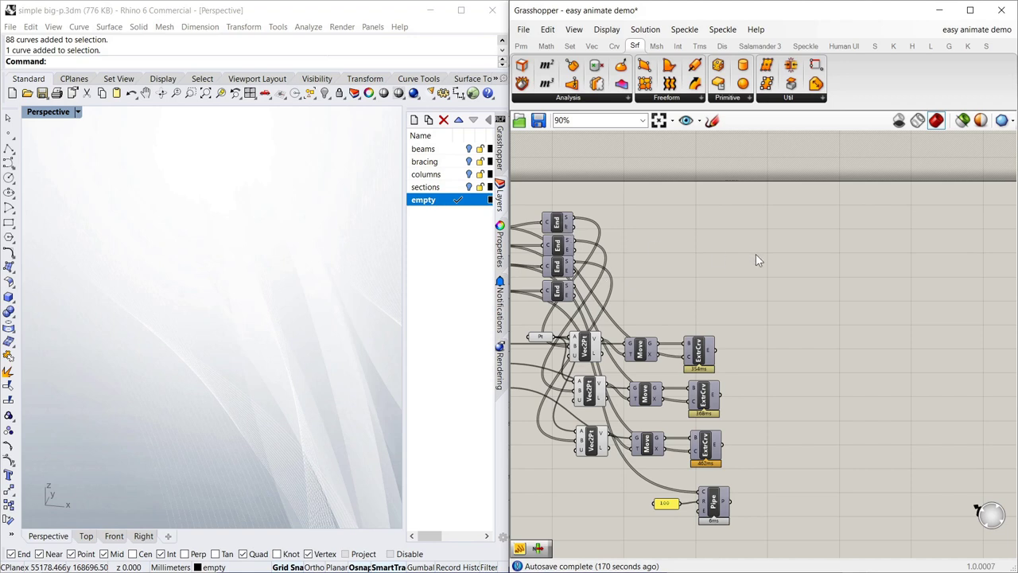
pyautogui.scroll(2, 756, 254)
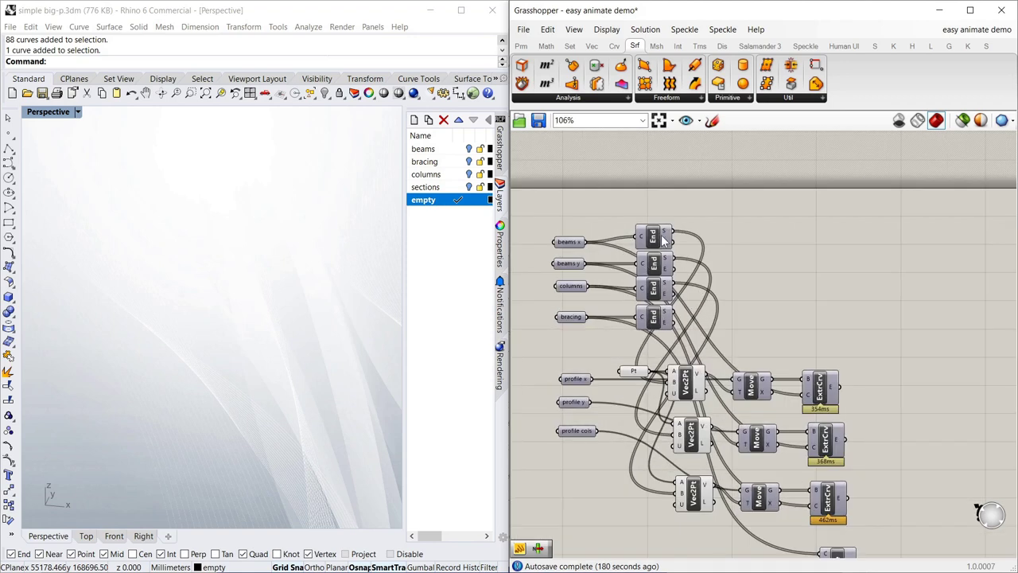
# Step: Add a point Deconstruct component on the empty canvas beside the End Points components
pyautogui.doubleClick(837, 244)
pyautogui.click(590, 48)
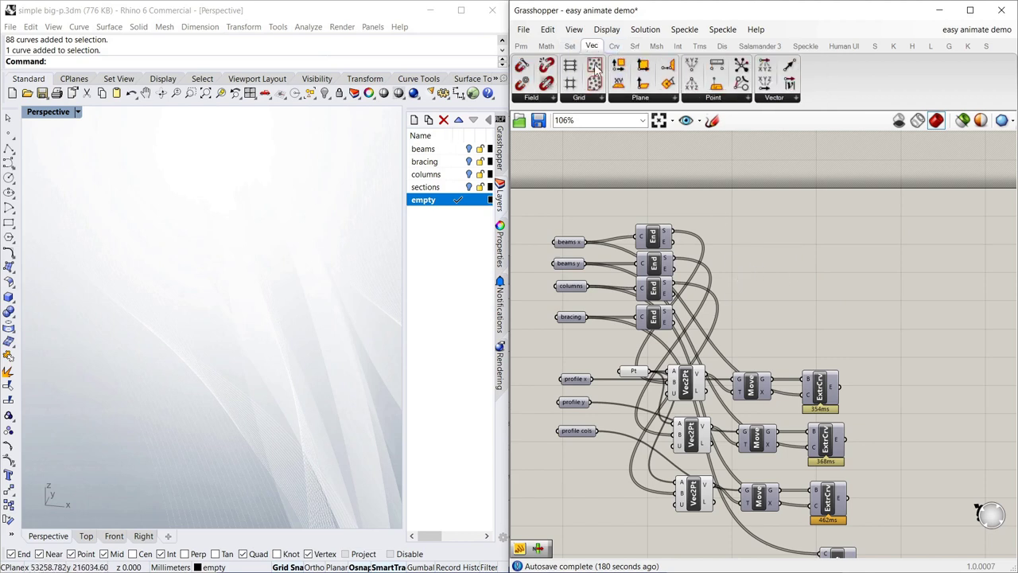
pyautogui.click(282, 288)
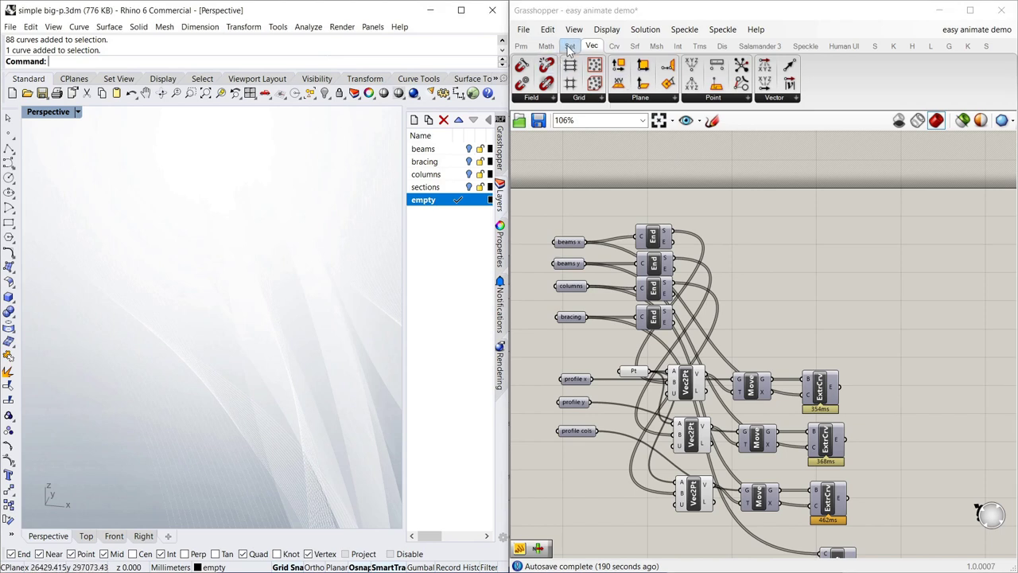
pyautogui.click(618, 46)
pyautogui.click(618, 47)
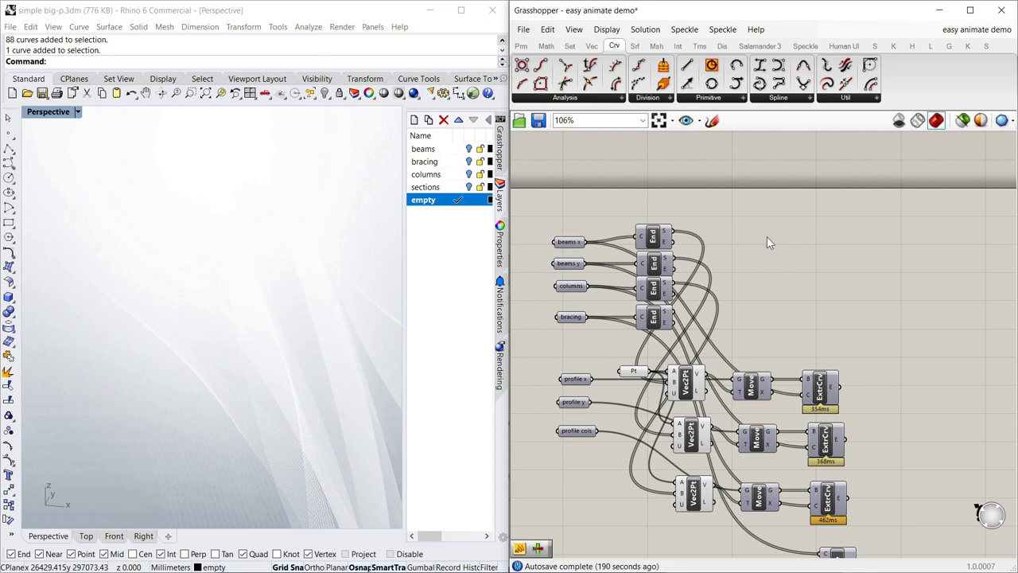
pyautogui.click(592, 46)
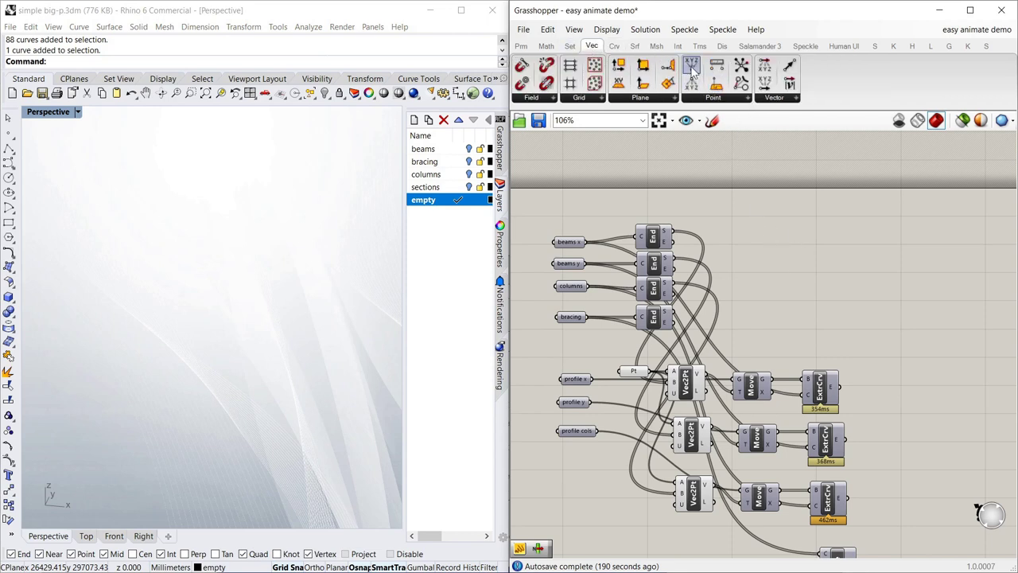
pyautogui.moveTo(691, 69); pyautogui.dragTo(780, 253)
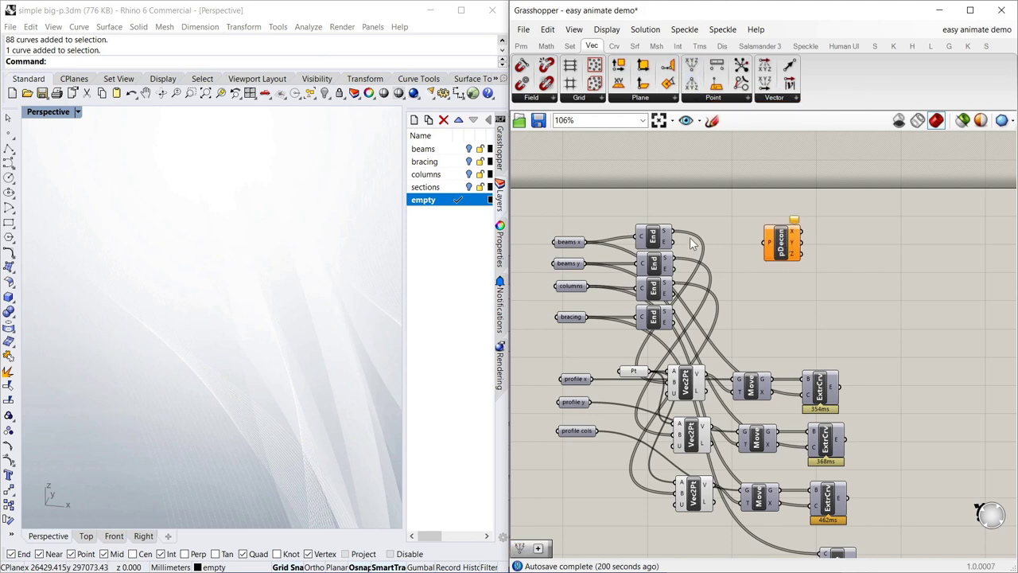
# Step: Connect the start outputs of the beams x, beams y, columns and bracing End Points components to the Deconstruct component's point input
pyautogui.moveTo(676, 237); pyautogui.dragTo(825, 239)
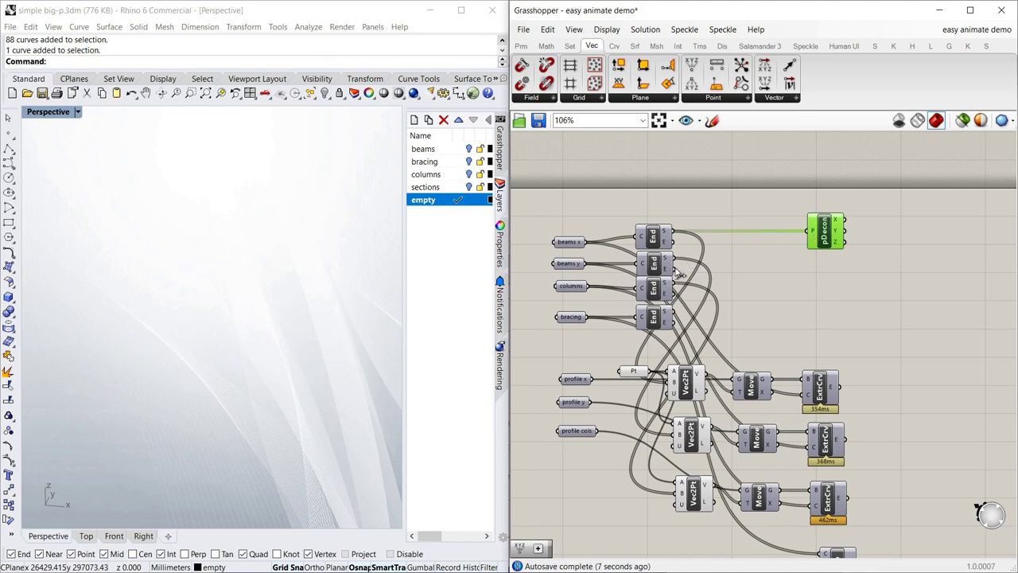
pyautogui.moveTo(680, 265); pyautogui.dragTo(813, 233)
pyautogui.keyDown('shift'); pyautogui.moveTo(676, 284); pyautogui.dragTo(807, 230); pyautogui.keyUp('shift')
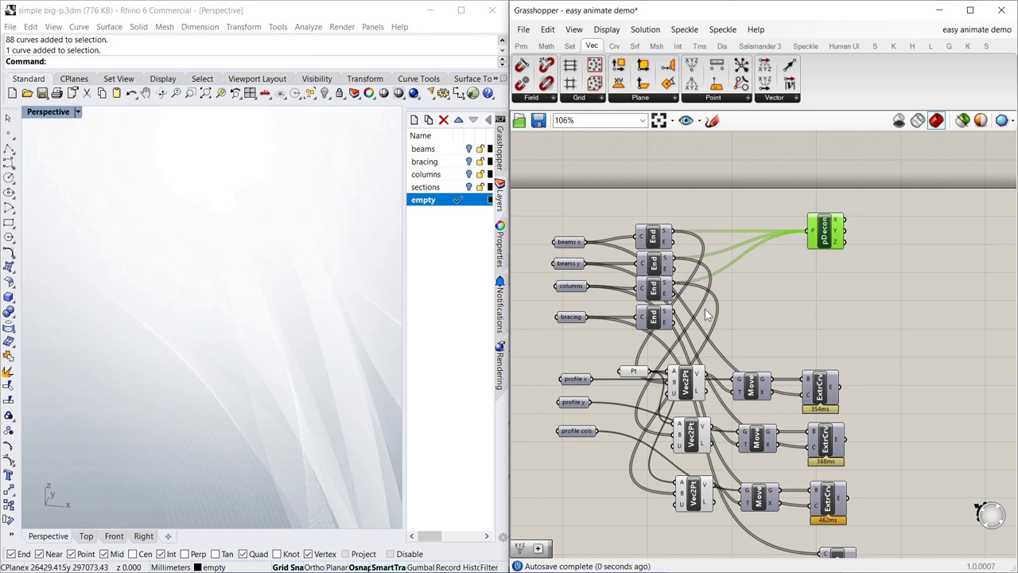
pyautogui.keyDown('shift'); pyautogui.moveTo(676, 318); pyautogui.dragTo(805, 256); pyautogui.keyUp('shift')
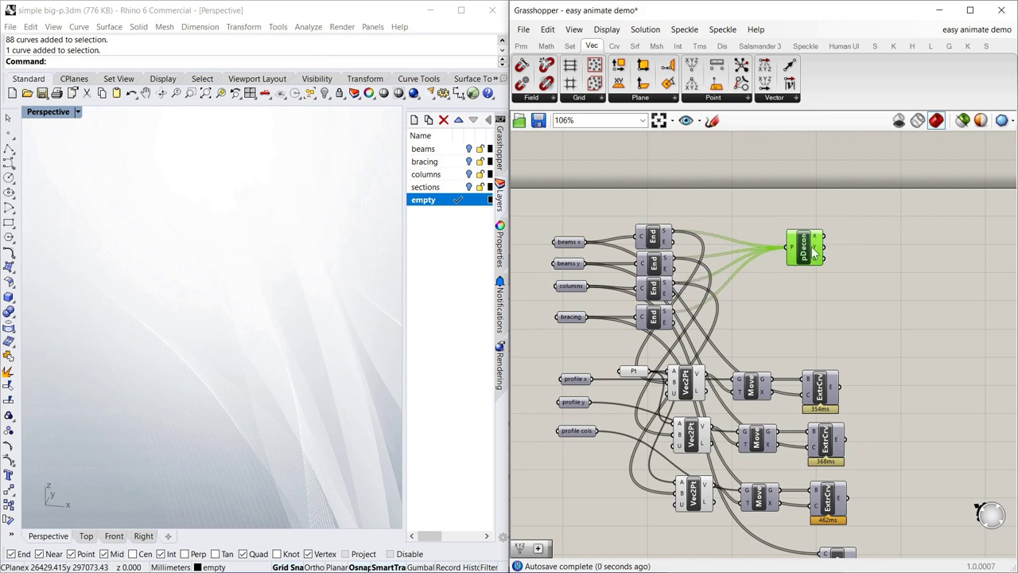
# Step: Add a Sort List component beside the Deconstruct component and connect the Y output to its keys input
pyautogui.scroll(-3, 872, 254)
pyautogui.scroll(2, 802, 290)
pyautogui.doubleClick(805, 301)
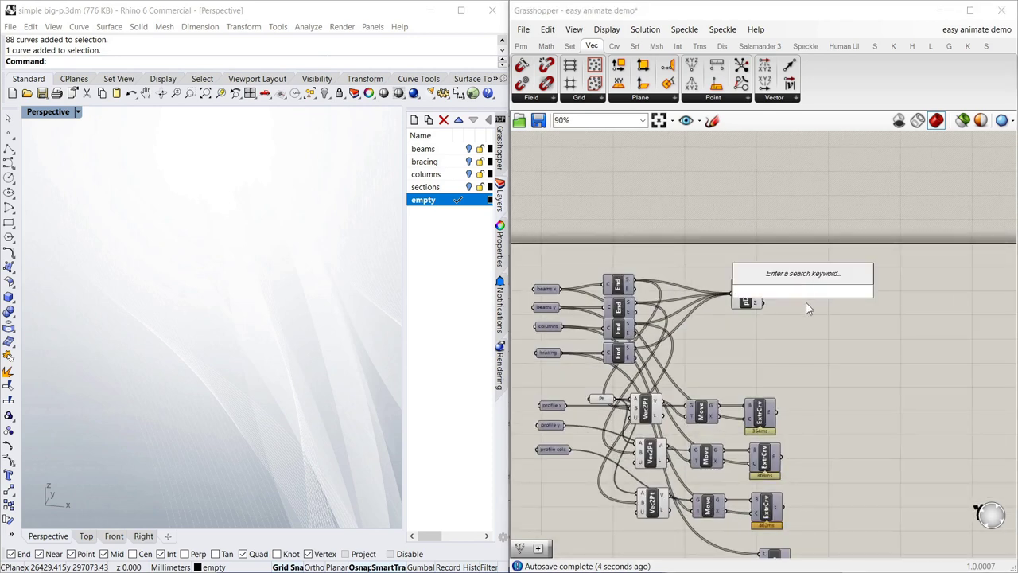
pyautogui.write('sort')
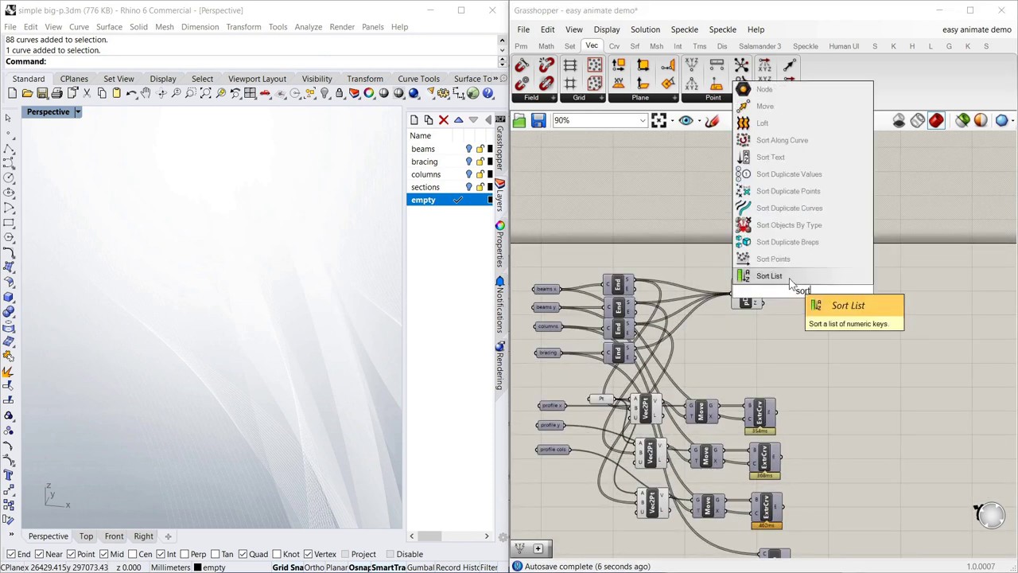
pyautogui.click(789, 275)
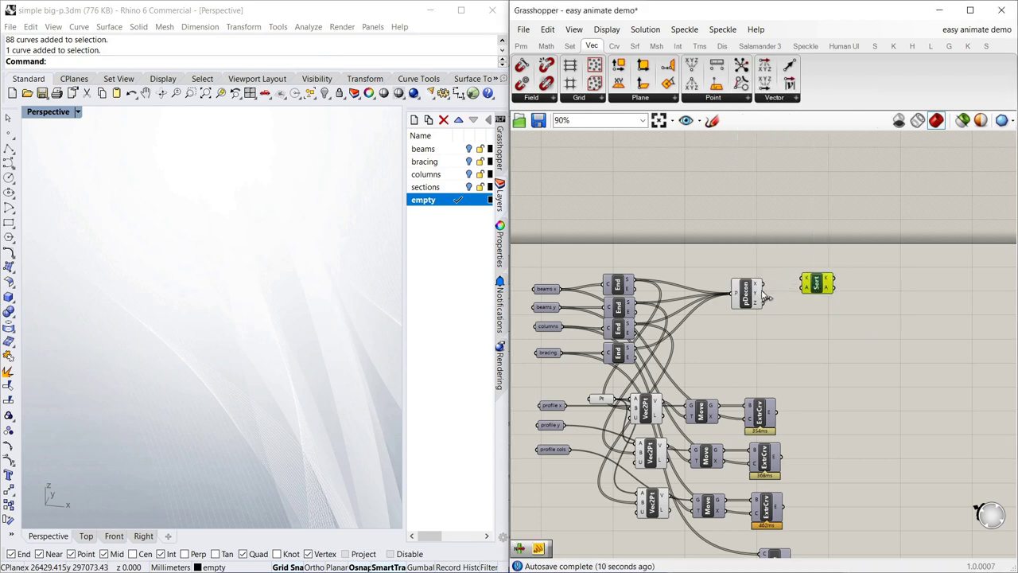
pyautogui.moveTo(765, 293); pyautogui.dragTo(827, 298)
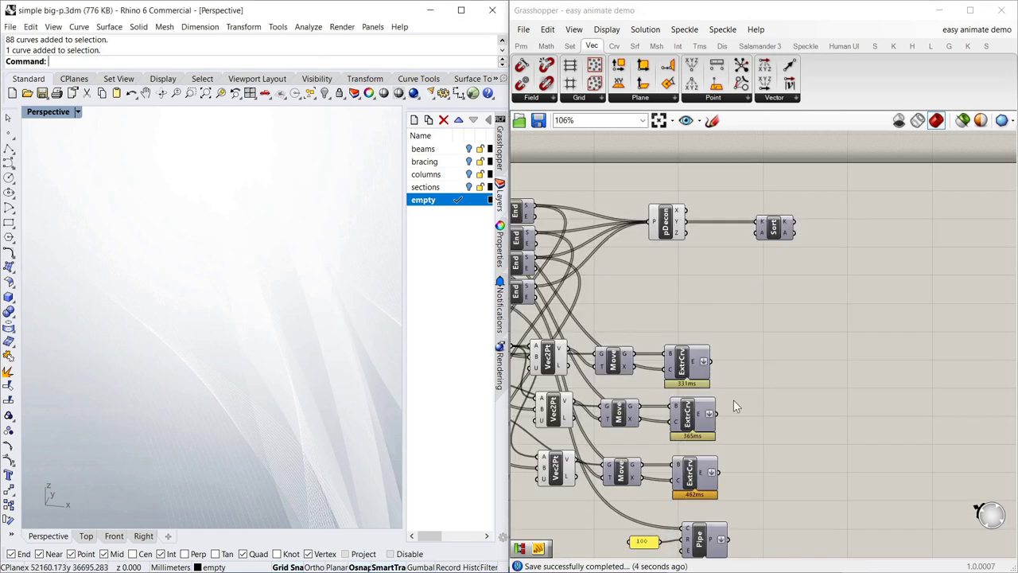
# Step: Move the Sort List component slightly closer to the Deconstruct component and check the values in its keys input
pyautogui.click(803, 282)
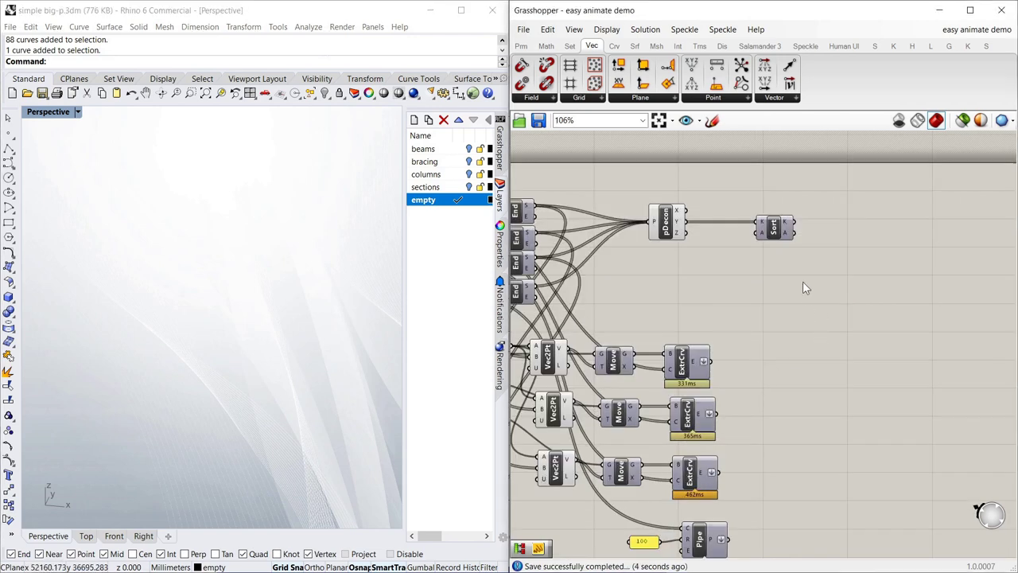
pyautogui.moveTo(782, 235); pyautogui.dragTo(774, 236)
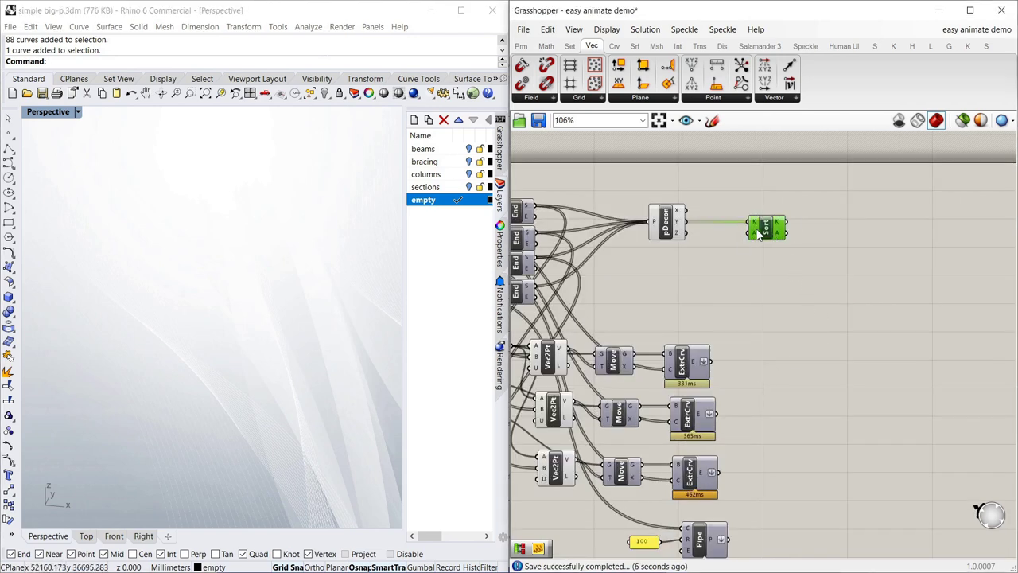
pyautogui.moveTo(757, 228)
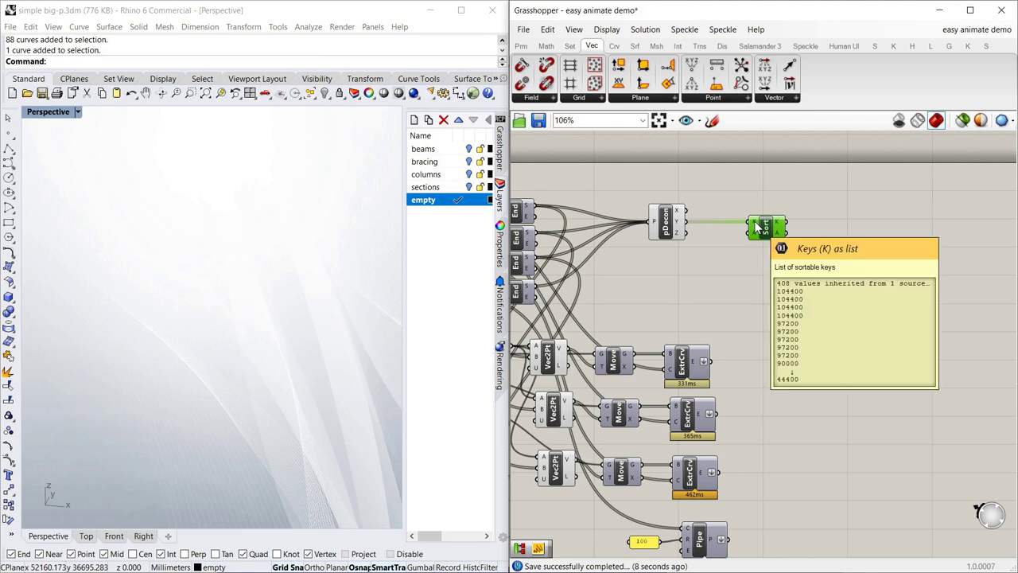
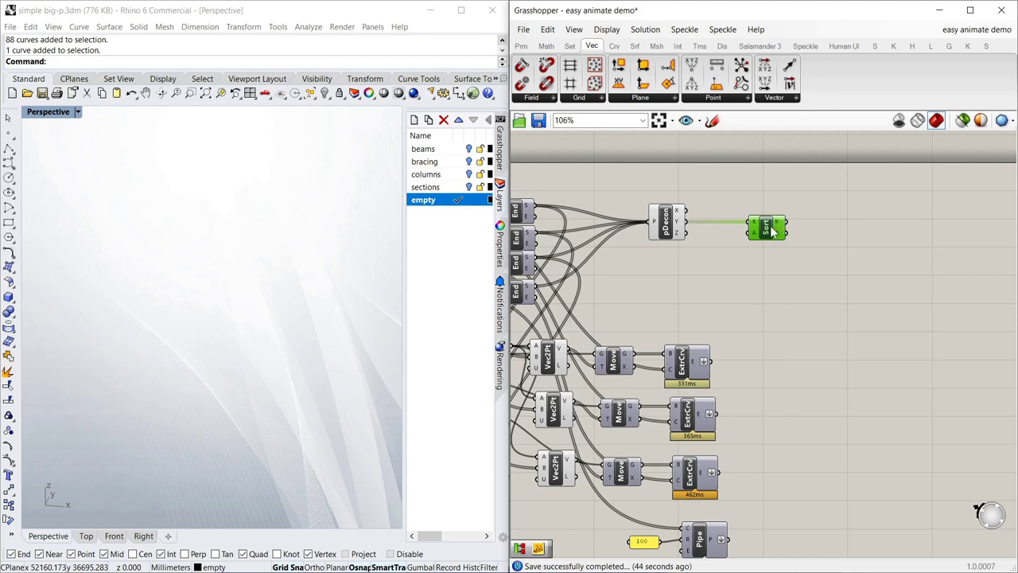
pyautogui.click(659, 311)
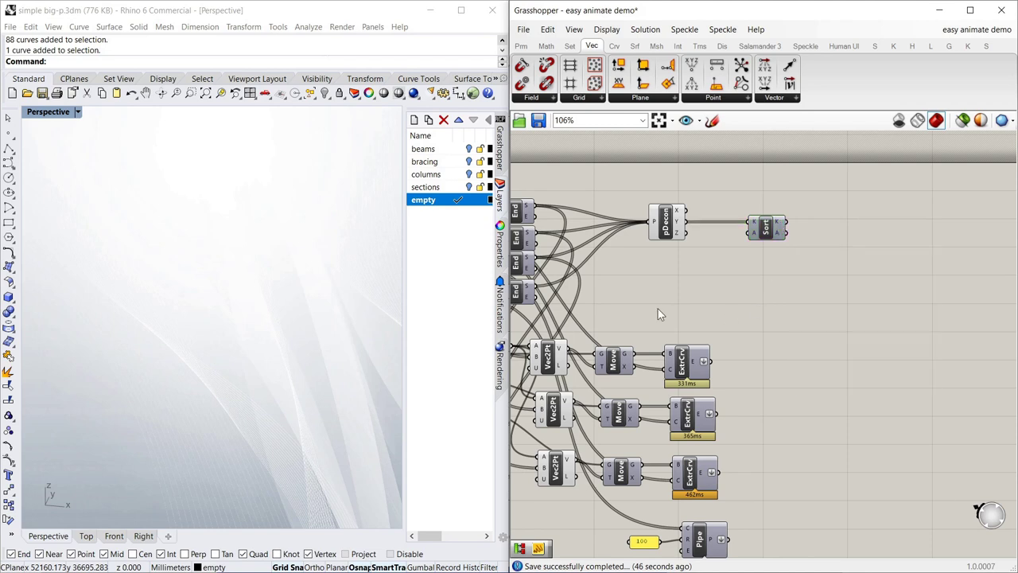
# Step: Connect the outputs of the three Extrude components and the Pipe component to the Sort List's values A input
pyautogui.scroll(-2, 660, 310)
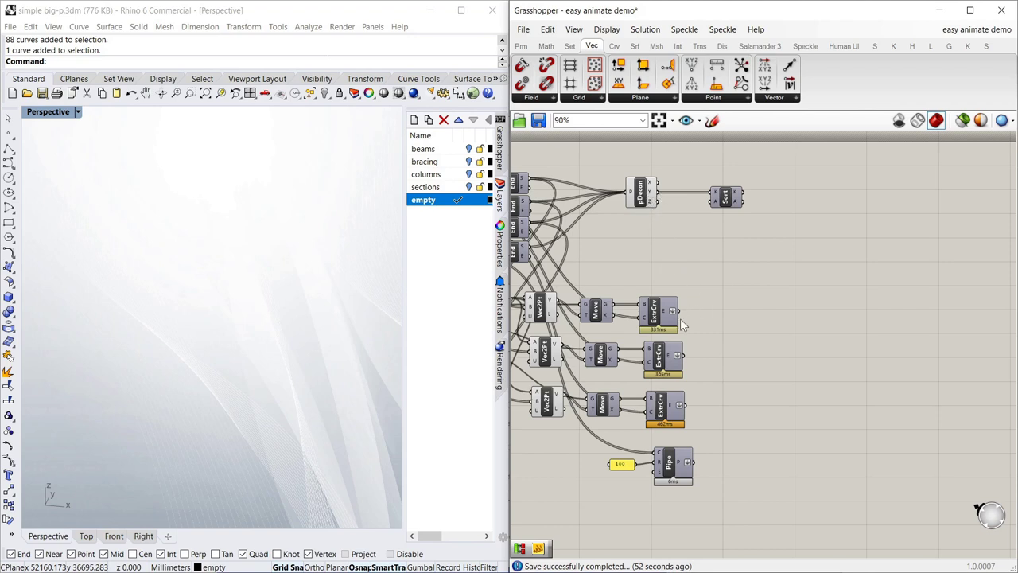
pyautogui.moveTo(676, 312); pyautogui.dragTo(710, 205)
pyautogui.moveTo(680, 356); pyautogui.dragTo(710, 195)
pyautogui.moveTo(689, 413); pyautogui.dragTo(708, 206)
pyautogui.moveTo(699, 469); pyautogui.dragTo(718, 198)
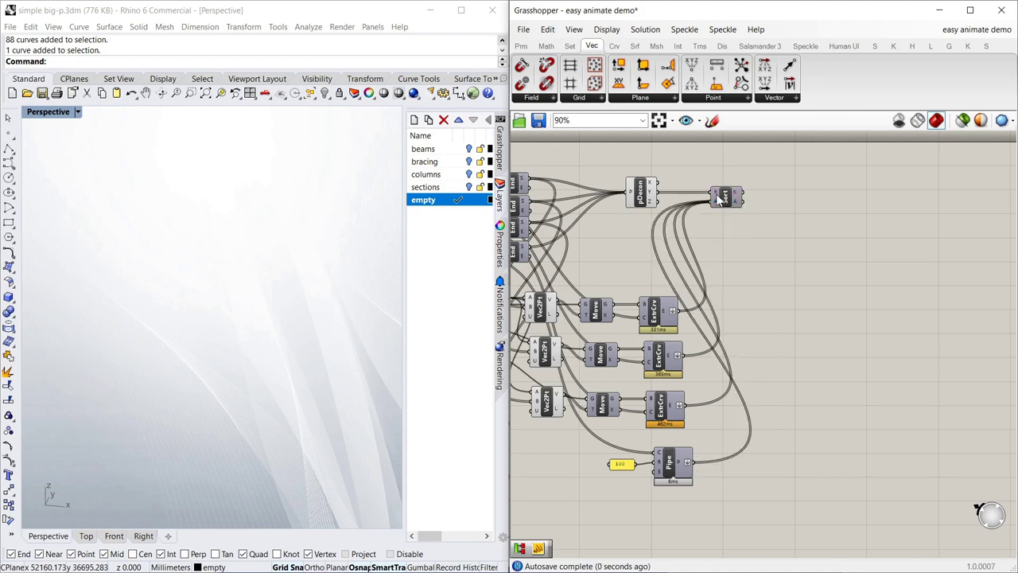
pyautogui.moveTo(718, 197)
pyautogui.click(736, 205)
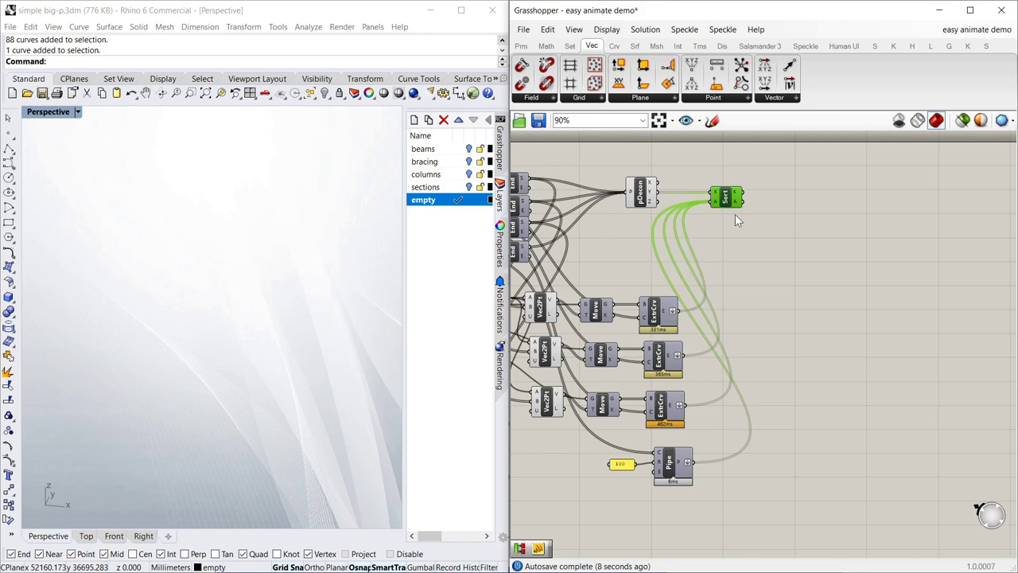
# Step: Add a Brep parameter beside the Sort List component and feed it with the sorted values A output
pyautogui.doubleClick(782, 203)
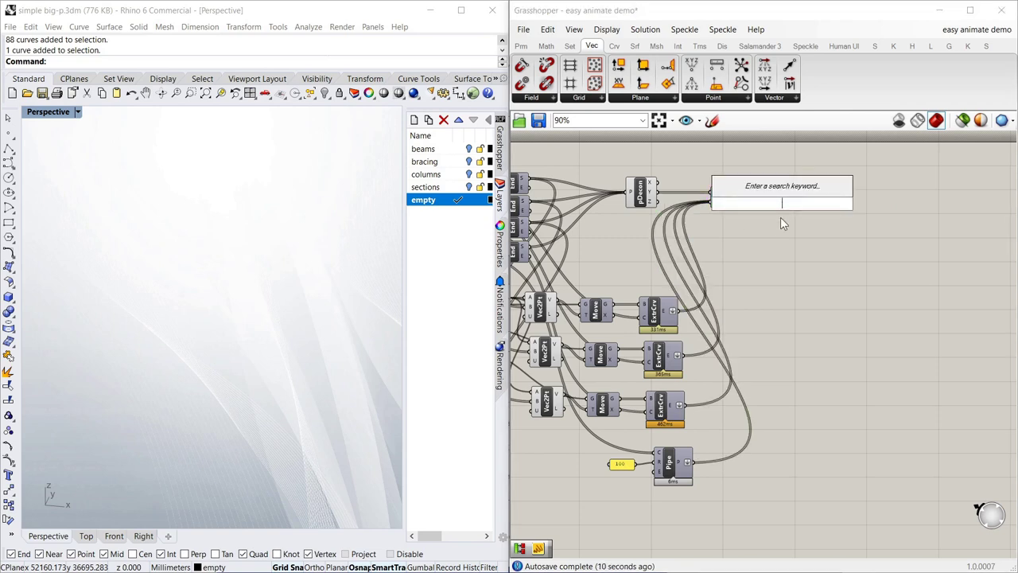
pyautogui.write('brep')
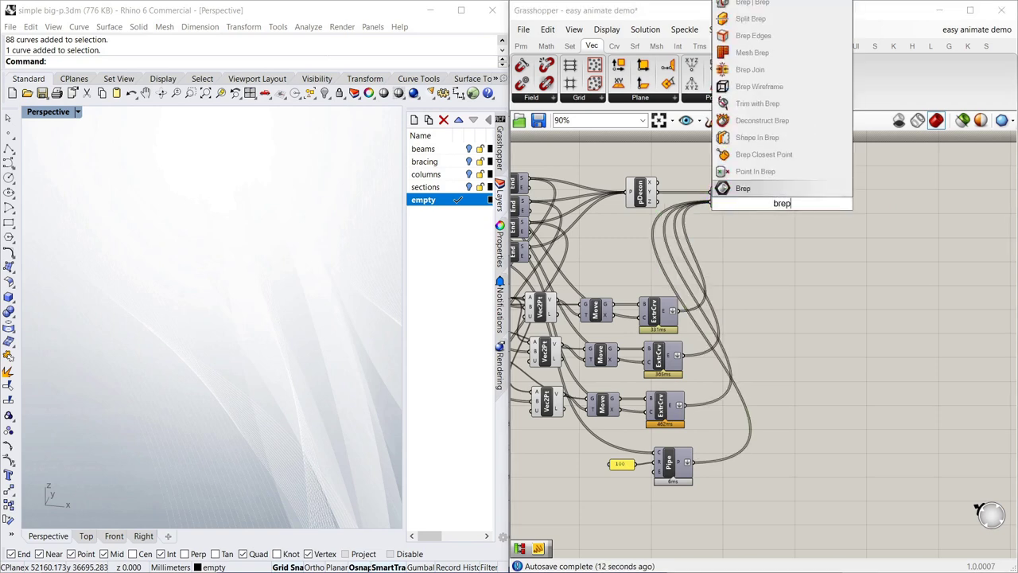
pyautogui.click(762, 191)
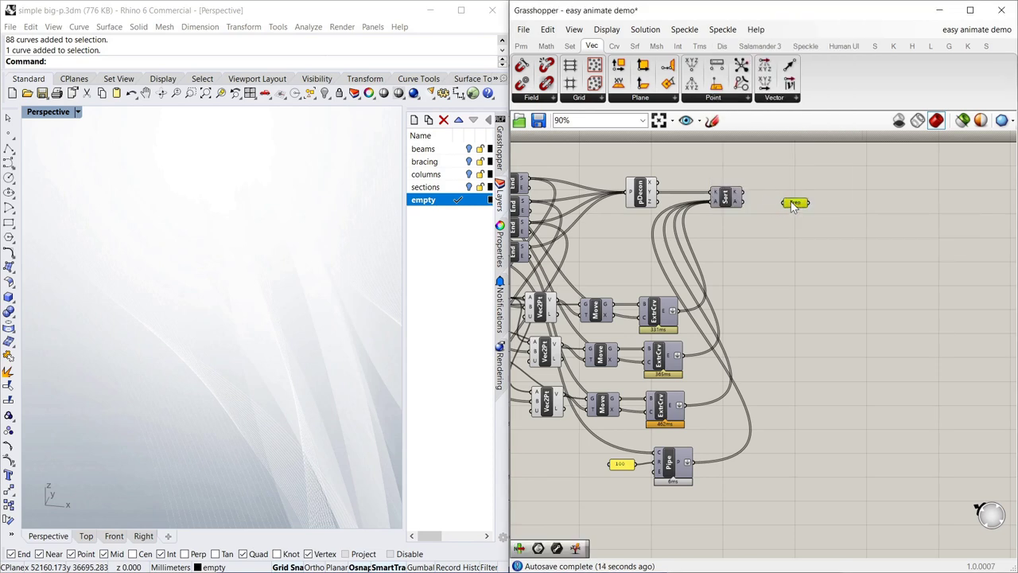
pyautogui.moveTo(743, 201); pyautogui.dragTo(786, 203)
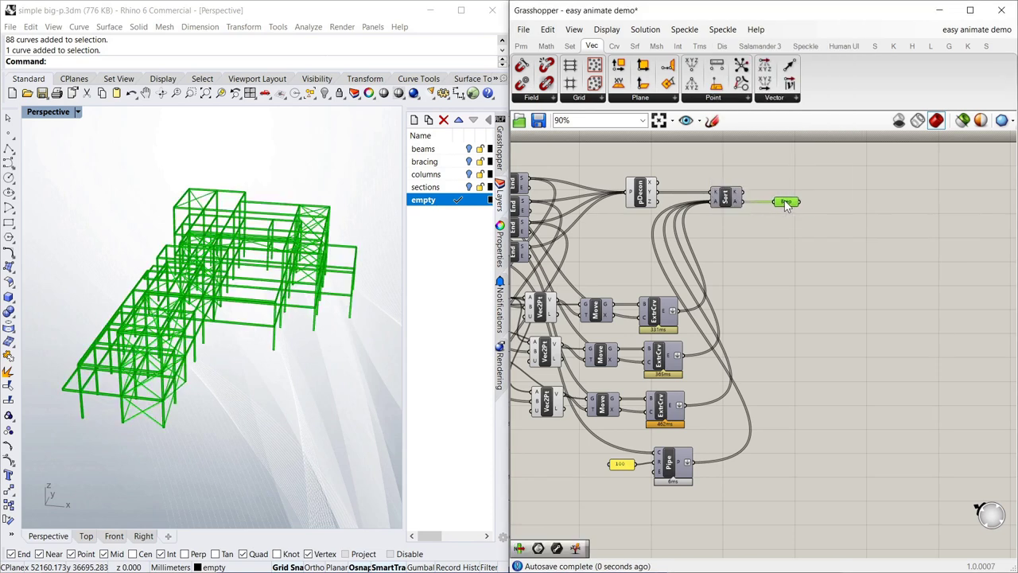
pyautogui.click(794, 213)
pyautogui.moveTo(740, 205)
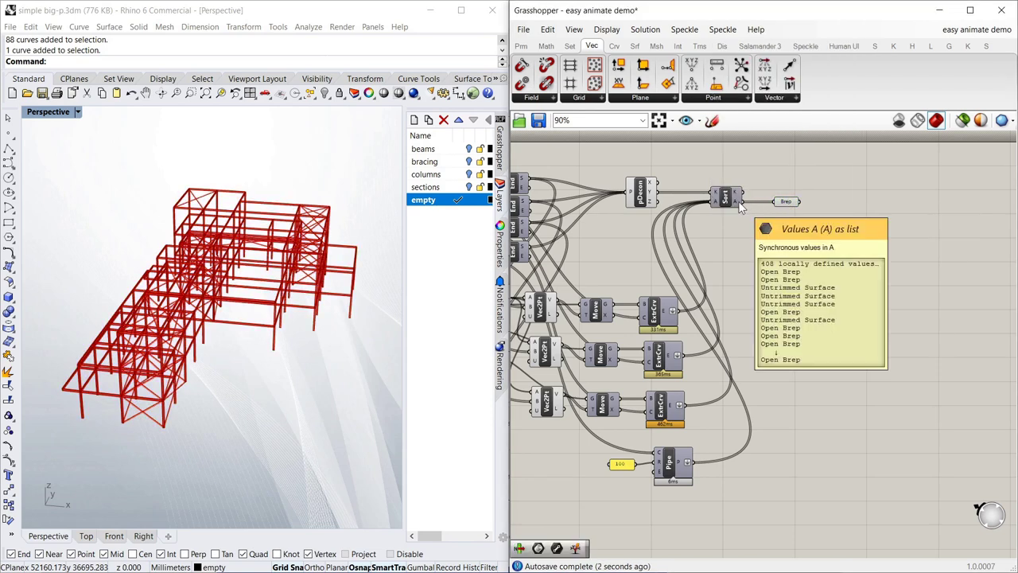
pyautogui.click(323, 309)
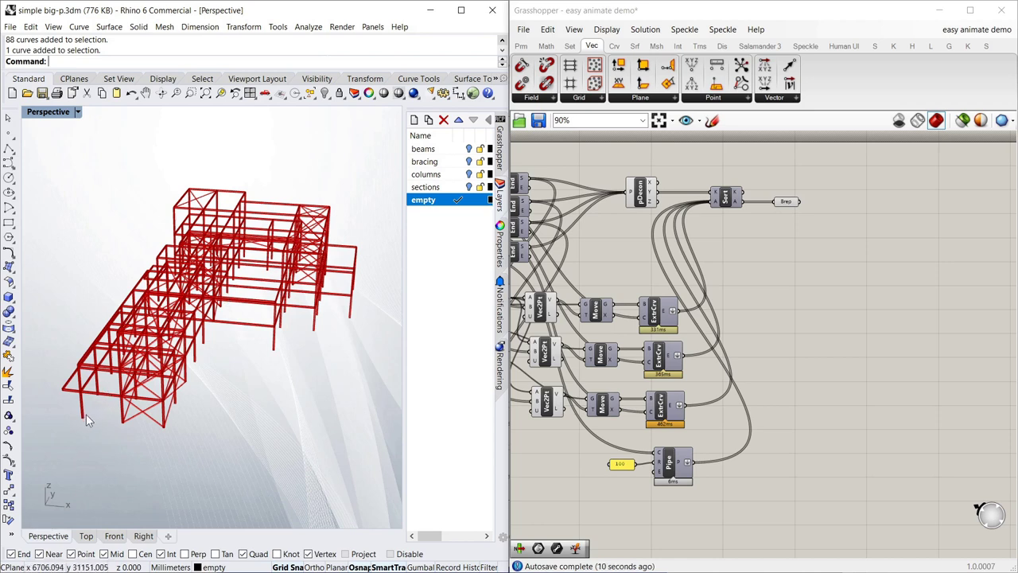
# Step: Move the Brep parameter slightly closer to the Sort List component
pyautogui.click(785, 203)
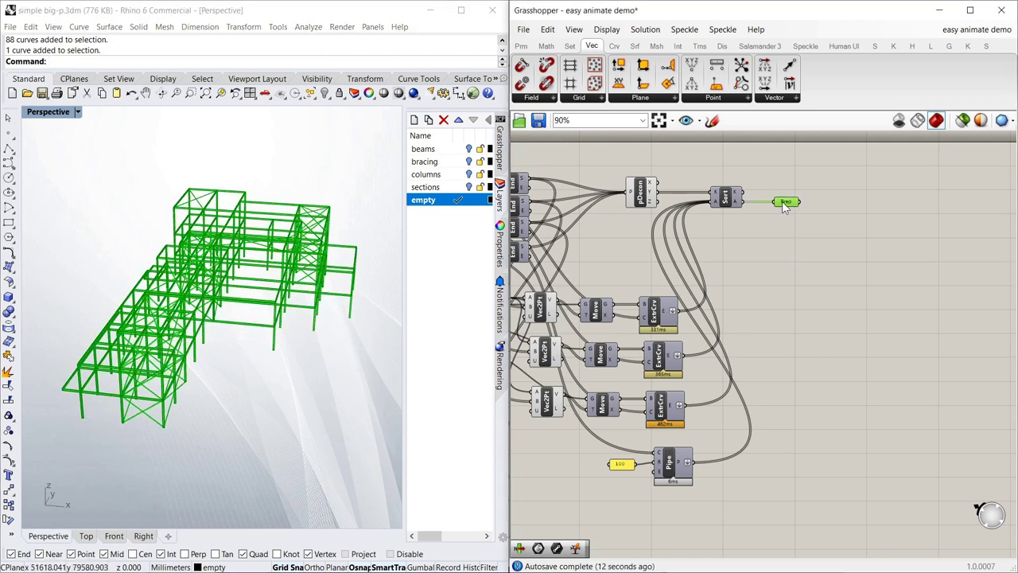
pyautogui.moveTo(784, 202); pyautogui.dragTo(774, 202)
pyautogui.moveTo(738, 195)
pyautogui.click(810, 209)
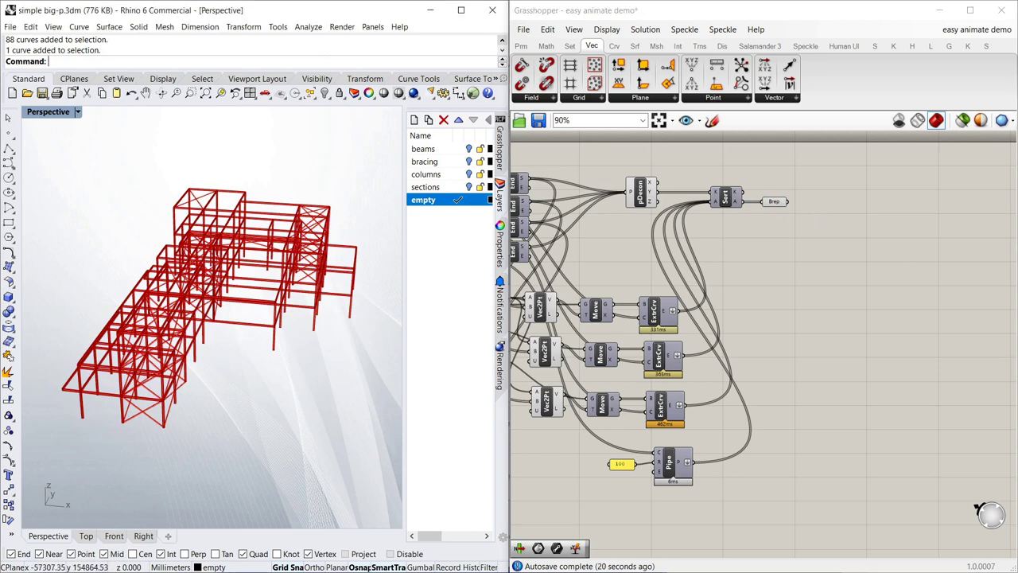
# Step: Add a Split List component beside the Brep parameter and connect the Brep parameter to its list input
pyautogui.doubleClick(839, 210)
pyautogui.write('spi')
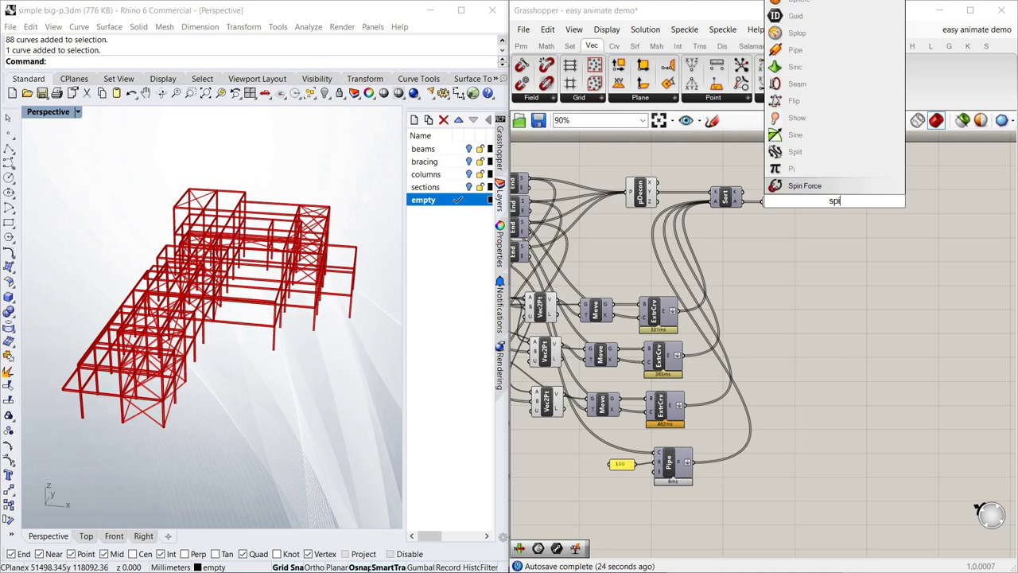
pyautogui.press('BackSpace')
pyautogui.write('lit')
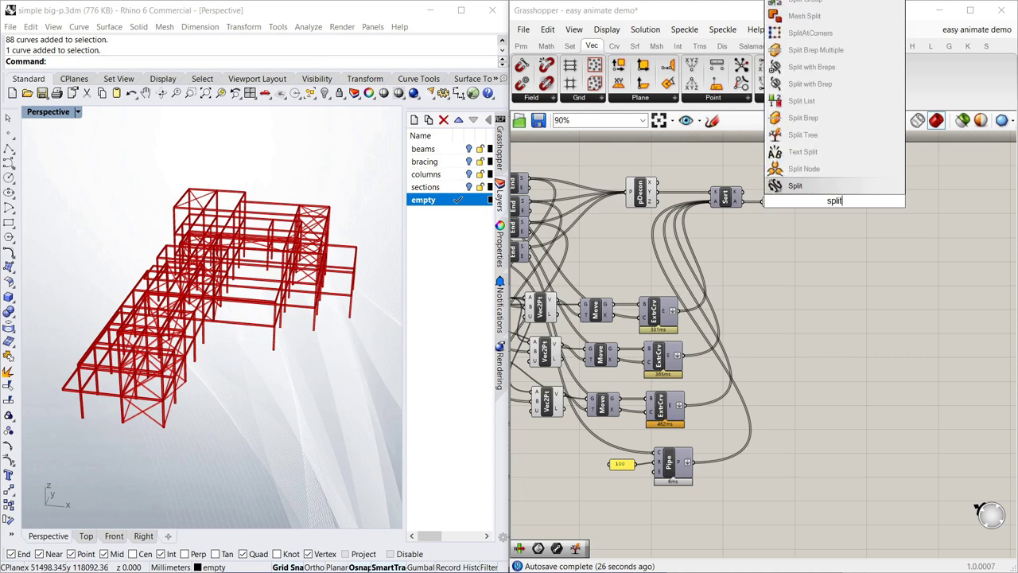
pyautogui.click(805, 102)
pyautogui.click(846, 199)
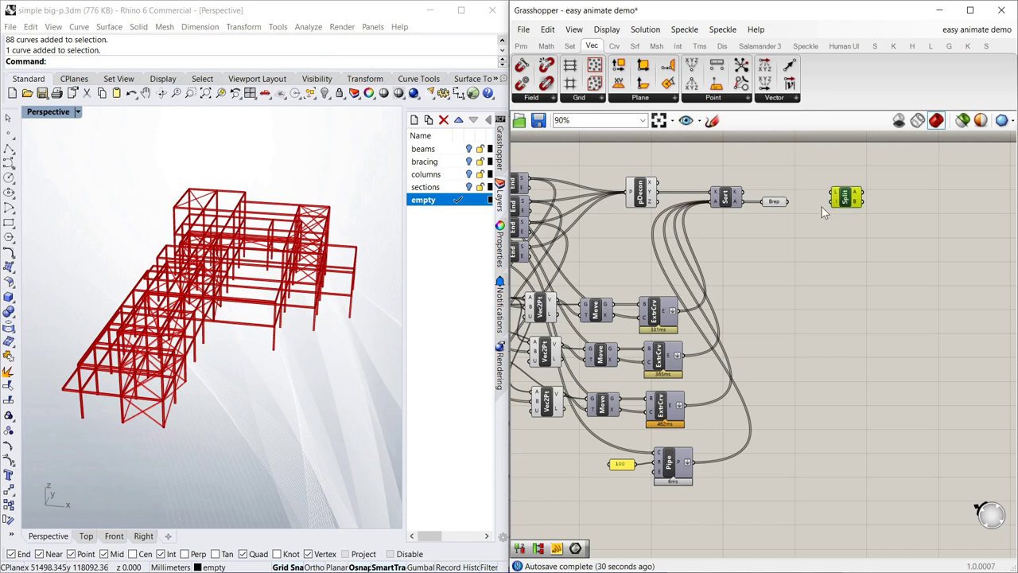
pyautogui.moveTo(788, 202); pyautogui.dragTo(835, 204)
pyautogui.click(835, 171)
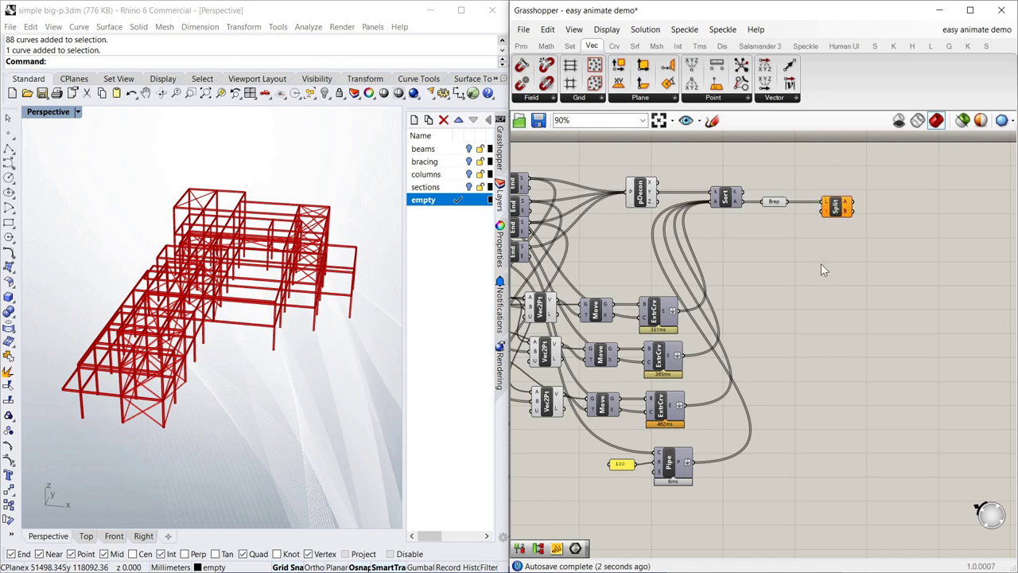
# Step: Add an integer number slider with a maximum of 408 above the Brep parameter and connect it to the Split List's index input
pyautogui.doubleClick(797, 259)
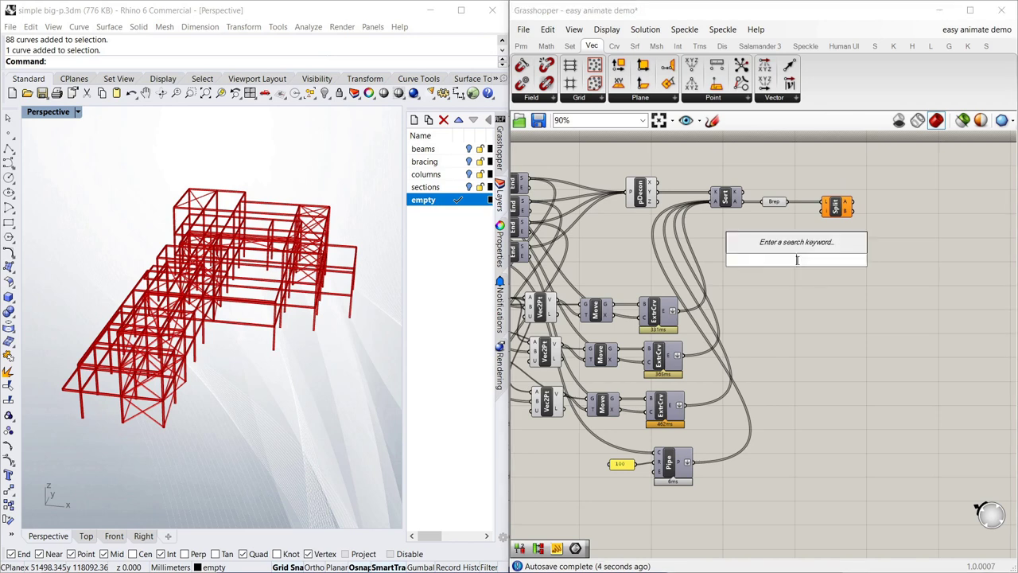
pyautogui.write('slider')
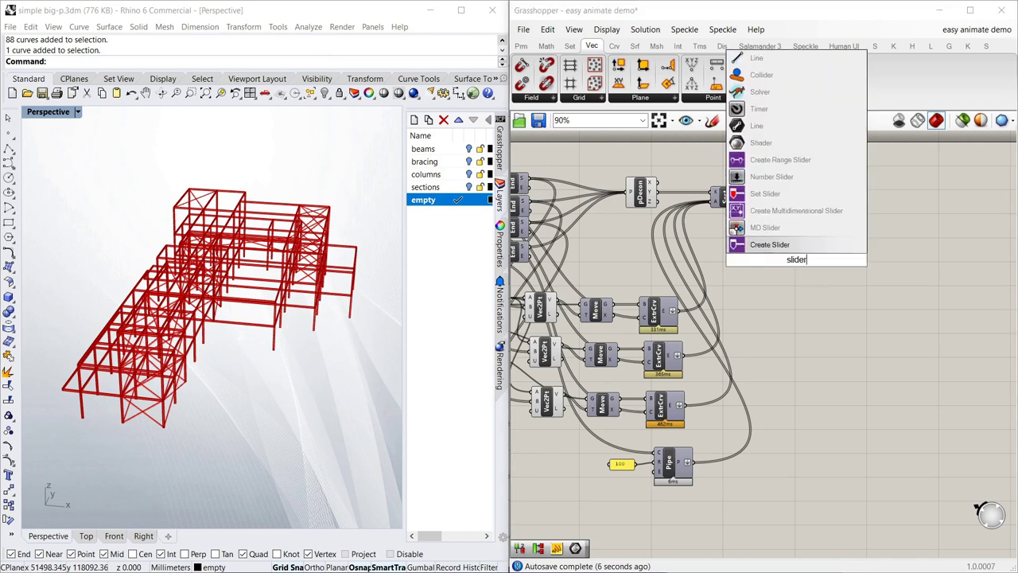
pyautogui.click(772, 176)
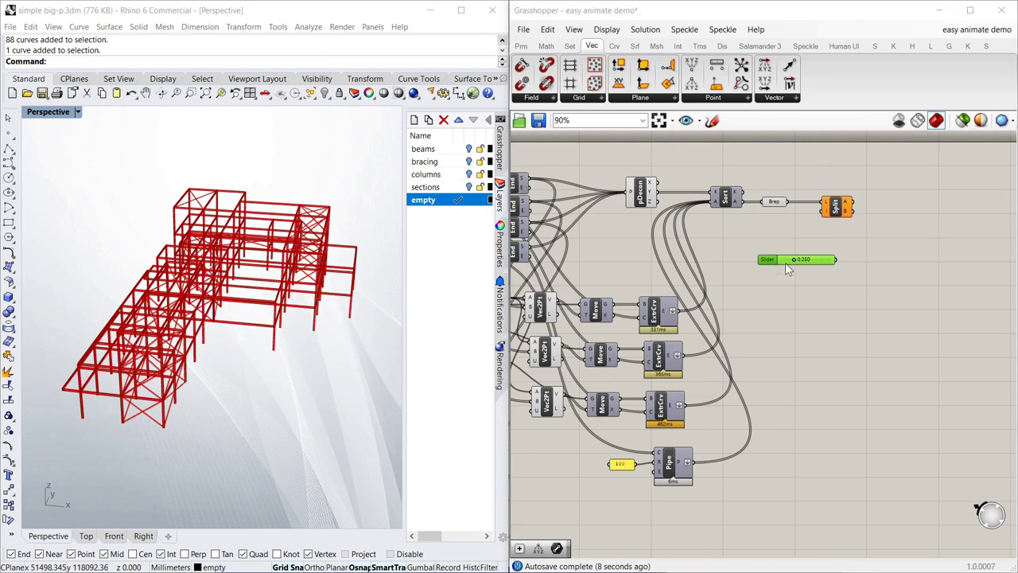
pyautogui.doubleClick(785, 263)
pyautogui.click(783, 225)
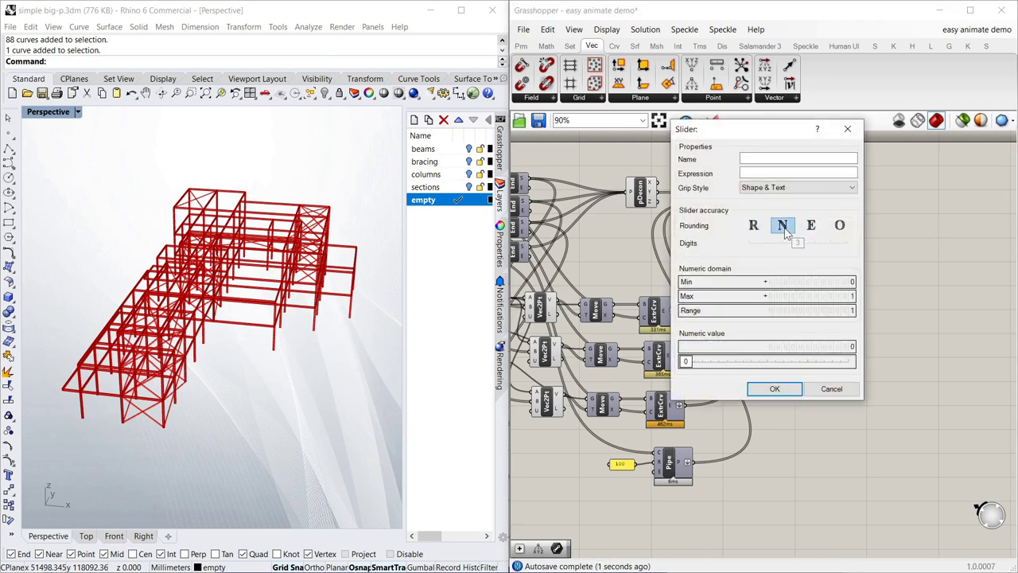
pyautogui.doubleClick(820, 297)
pyautogui.write('408')
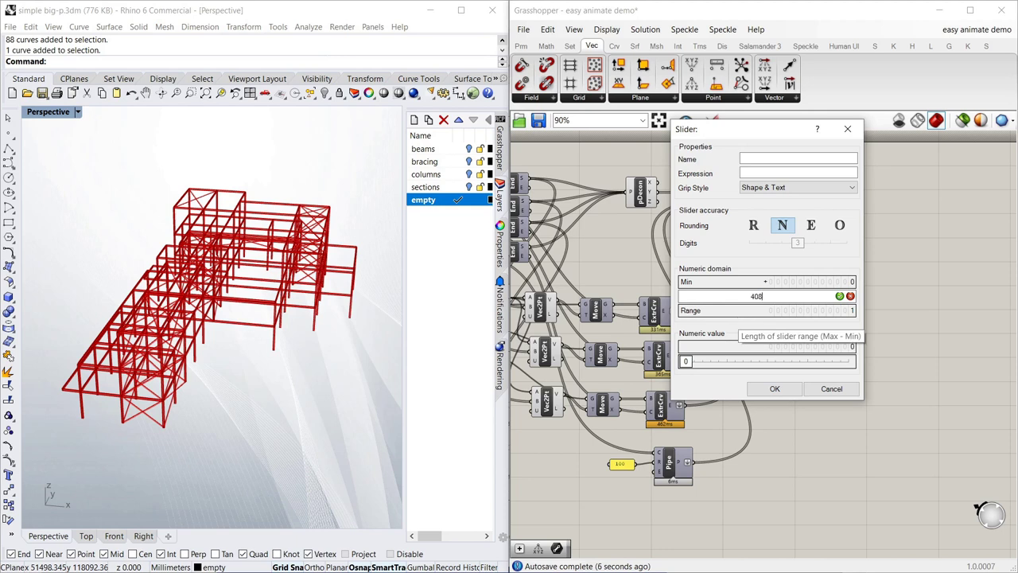
pyautogui.click(839, 296)
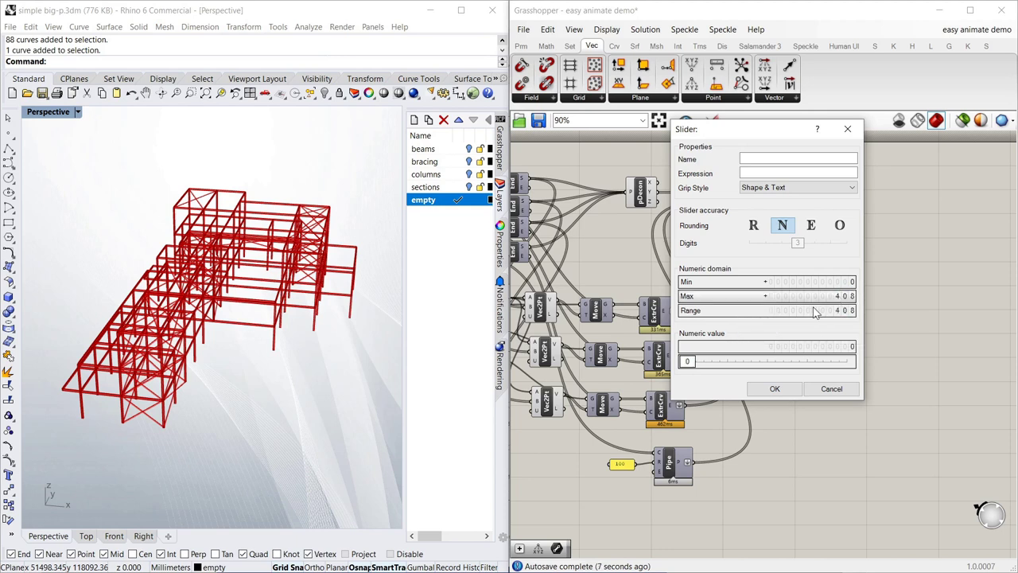
pyautogui.click(775, 388)
pyautogui.moveTo(770, 263); pyautogui.dragTo(752, 166)
pyautogui.moveTo(817, 165); pyautogui.dragTo(823, 205)
# Step: Turn off the preview of the Brep parameter between the Sort List and Split List components
pyautogui.click(784, 203)
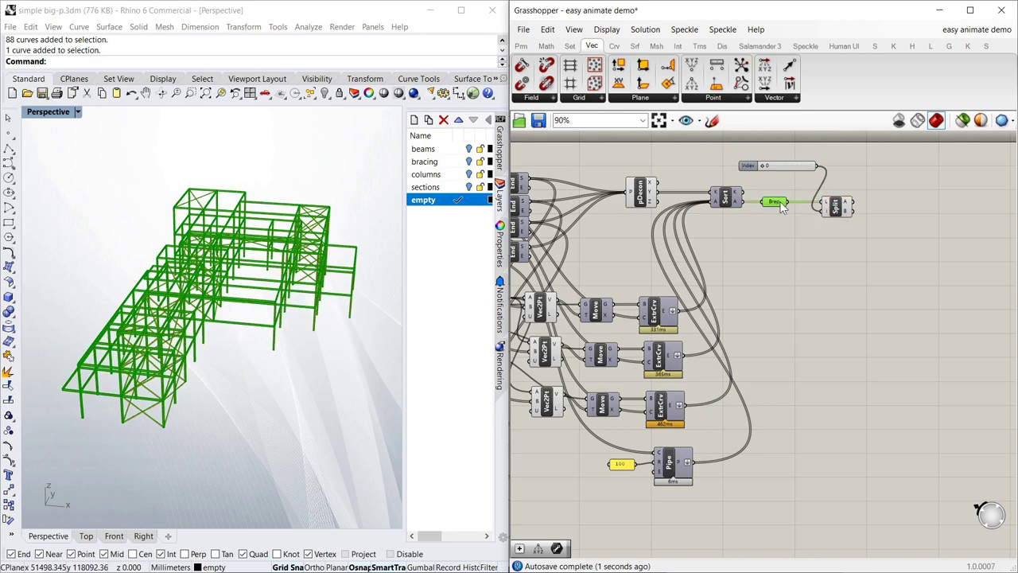
pyautogui.rightClick(784, 203)
pyautogui.click(818, 226)
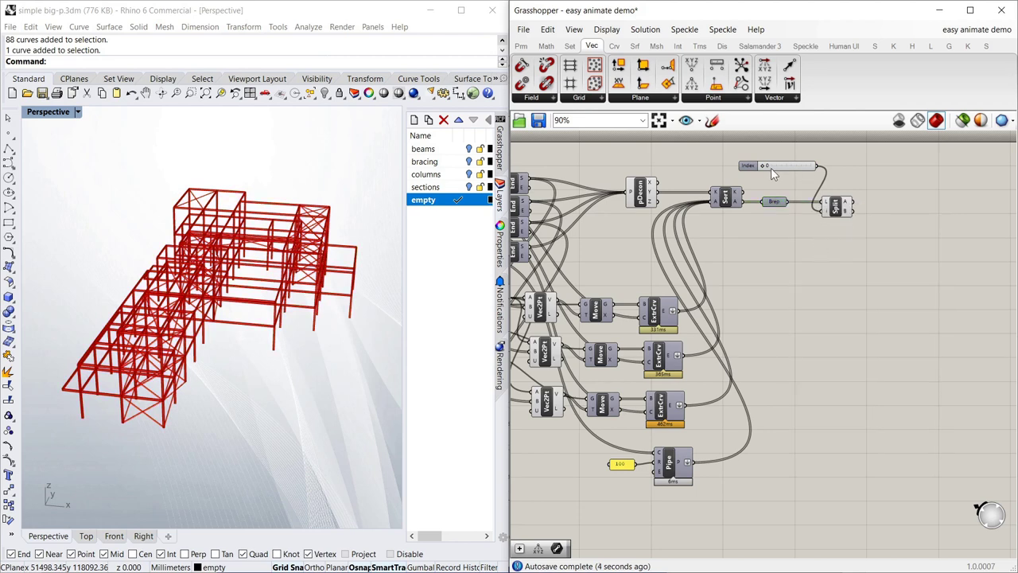
# Step: Add a second Brep parameter beside the Split List component and connect the Split List's A output to it
pyautogui.click(850, 208)
pyautogui.click(838, 256)
pyautogui.scroll(3, 768, 218)
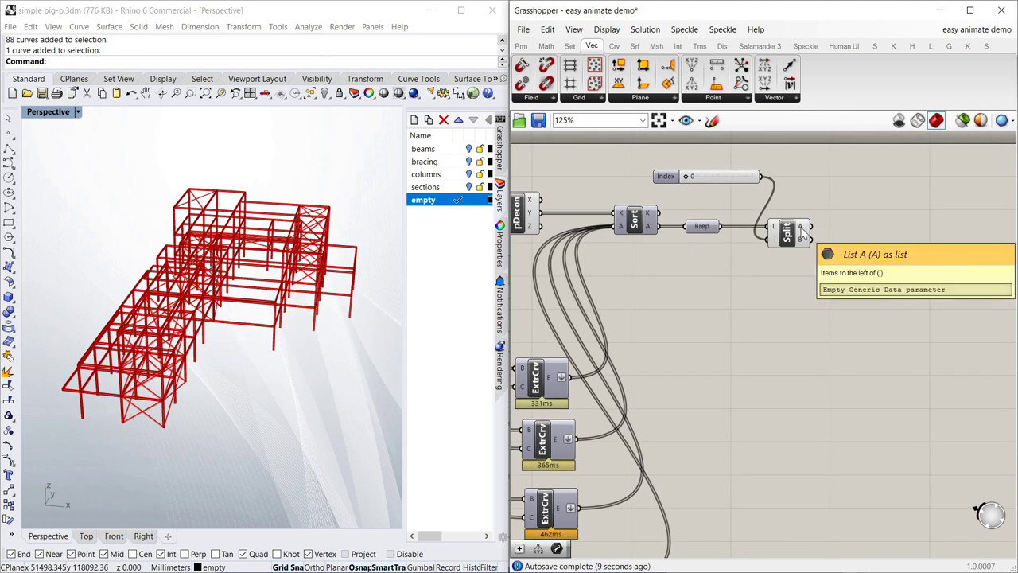
pyautogui.doubleClick(847, 222)
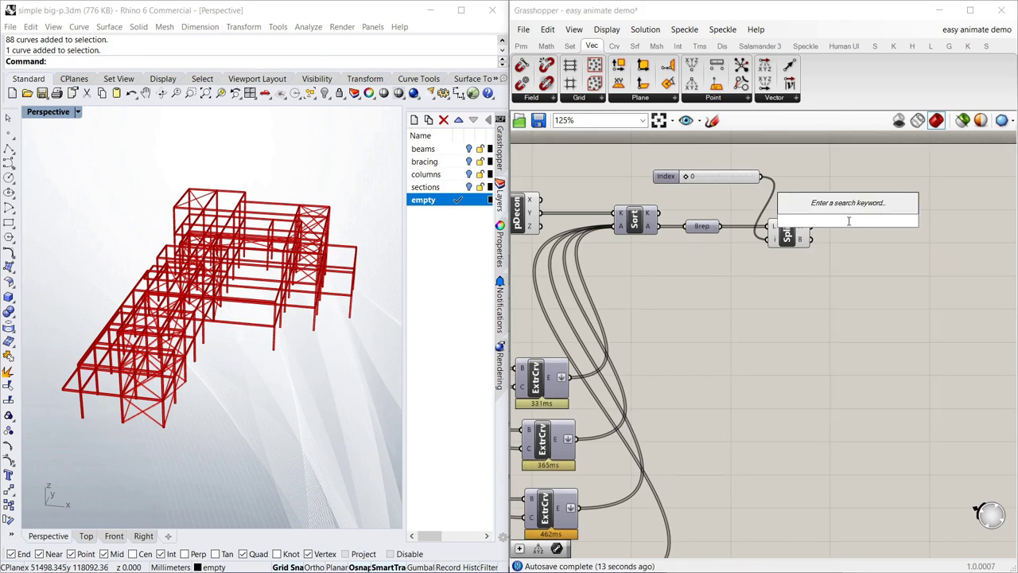
pyautogui.write('bre')
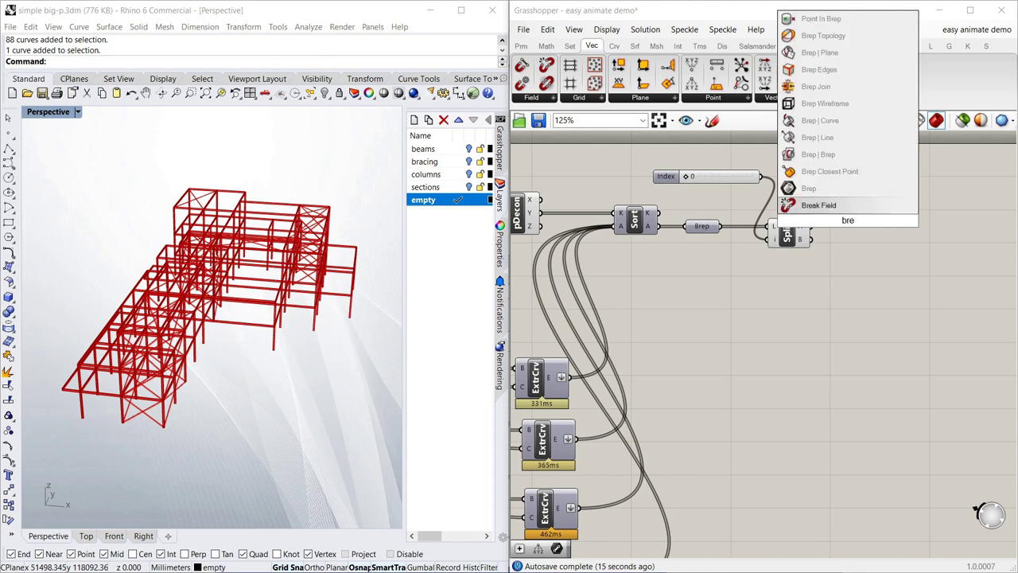
pyautogui.click(838, 188)
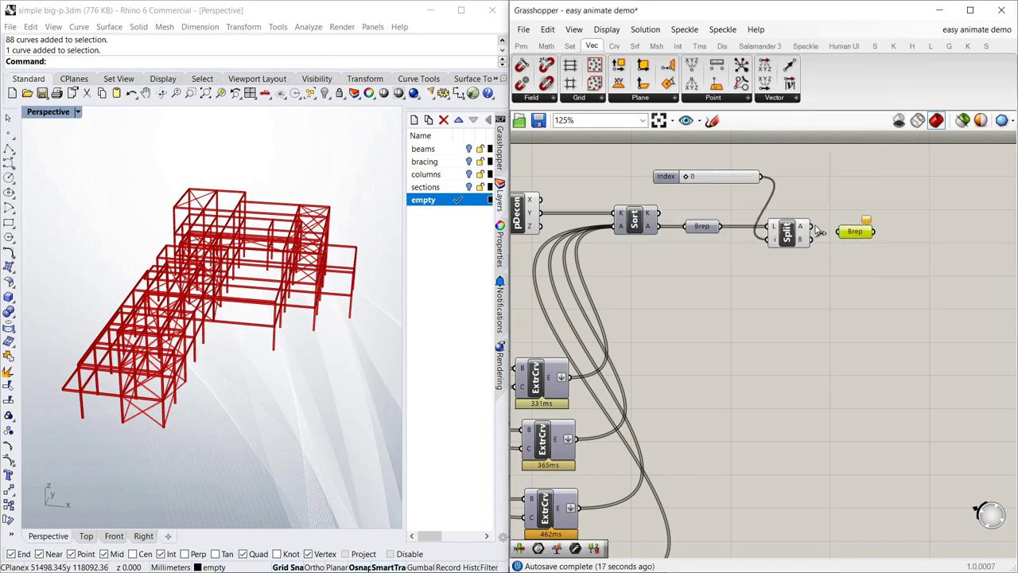
pyautogui.moveTo(814, 225); pyautogui.dragTo(854, 222)
pyautogui.click(852, 206)
pyautogui.click(854, 223)
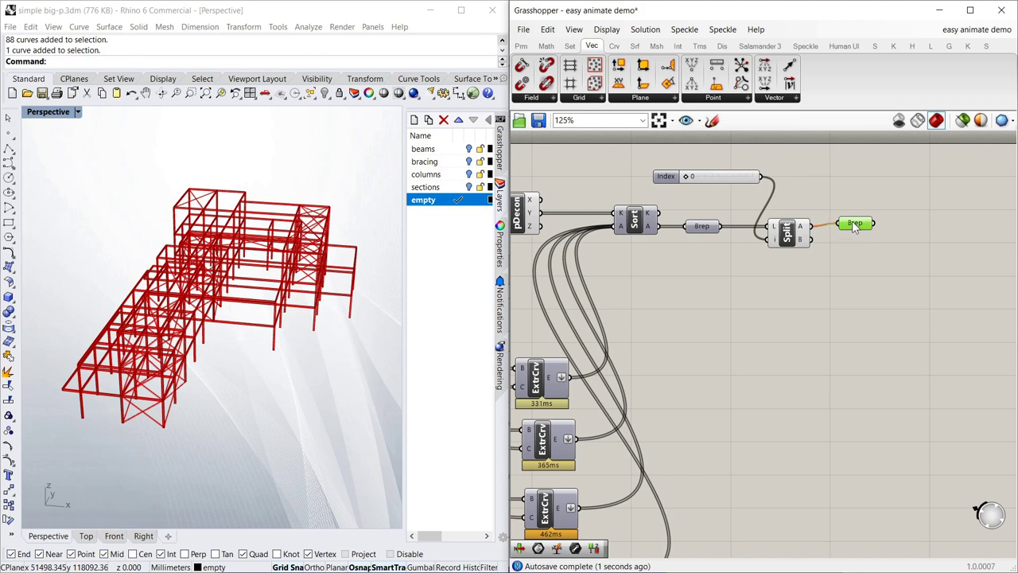
# Step: Turn off the preview of the Split List component and select the Brep parameter after it
pyautogui.click(799, 237)
pyautogui.rightClick(798, 237)
pyautogui.click(811, 260)
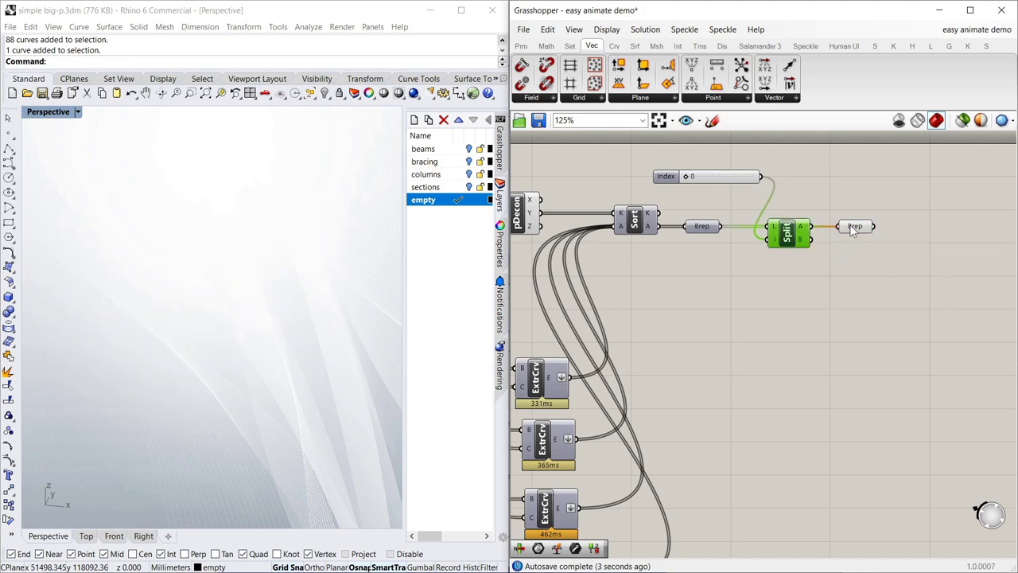
pyautogui.click(853, 228)
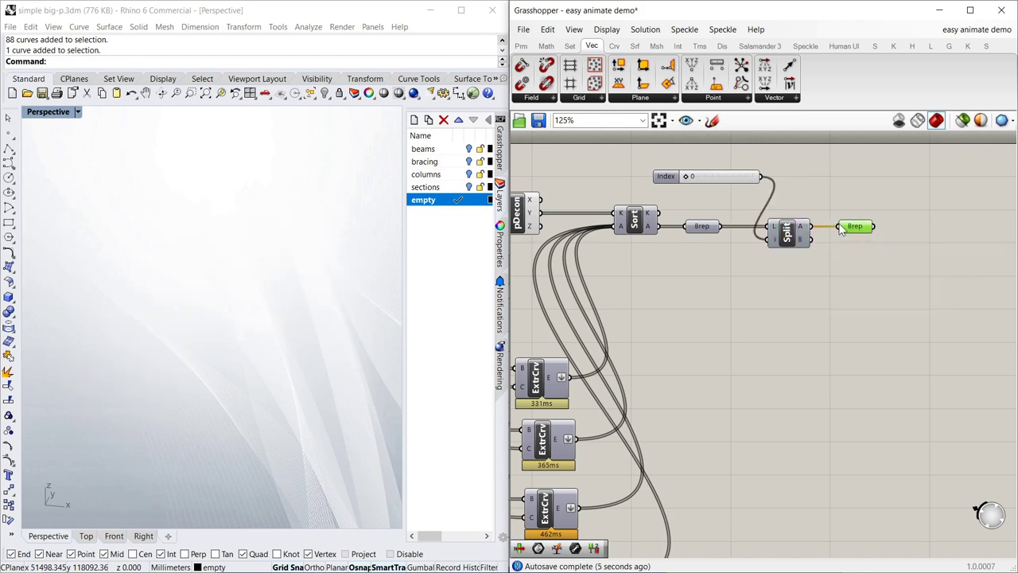
# Step: Set the Index slider to 184 and deselect the Brep parameter after the Split List
pyautogui.moveTo(689, 176); pyautogui.dragTo(722, 199)
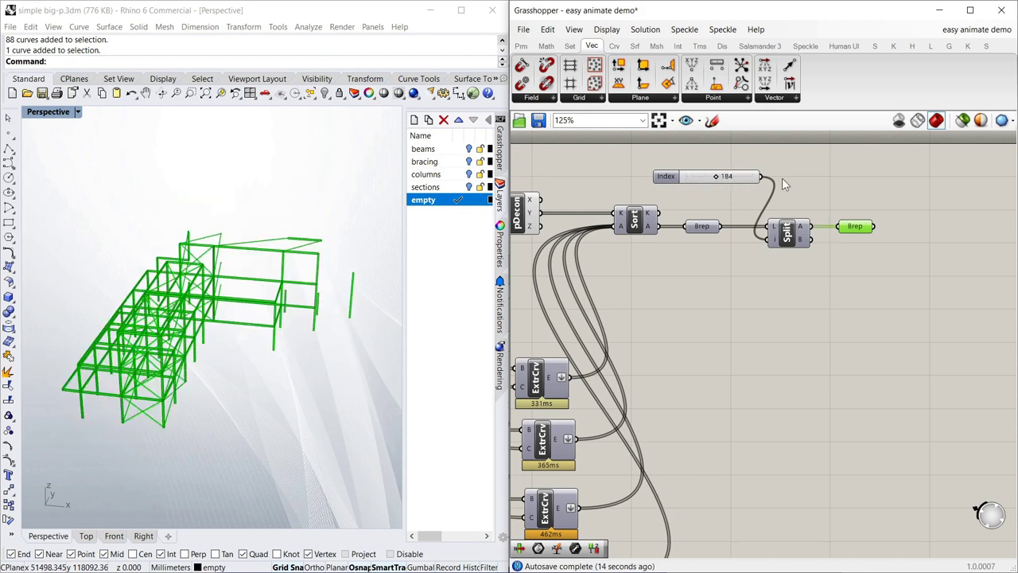
pyautogui.click(783, 180)
pyautogui.click(322, 208)
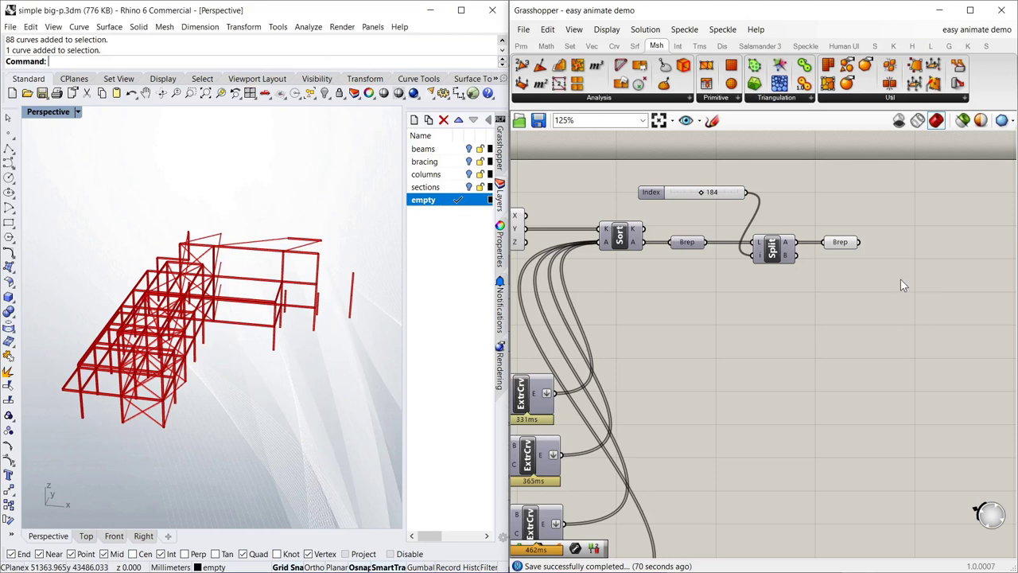
pyautogui.click(901, 278)
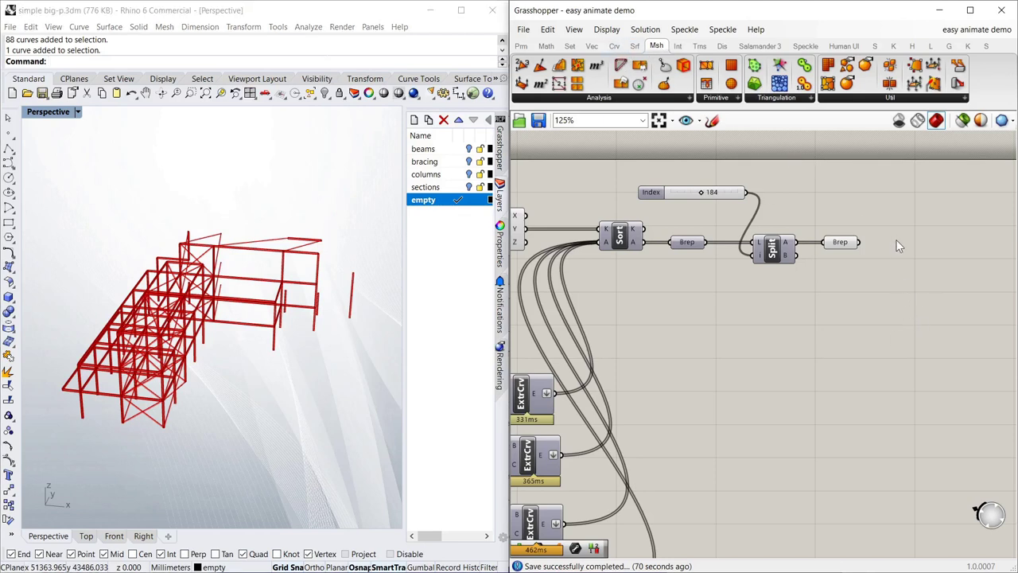
# Step: Add a Custom Preview component after the last Brep parameter and connect the Brep output to its geometry input
pyautogui.click(614, 46)
pyautogui.click(570, 45)
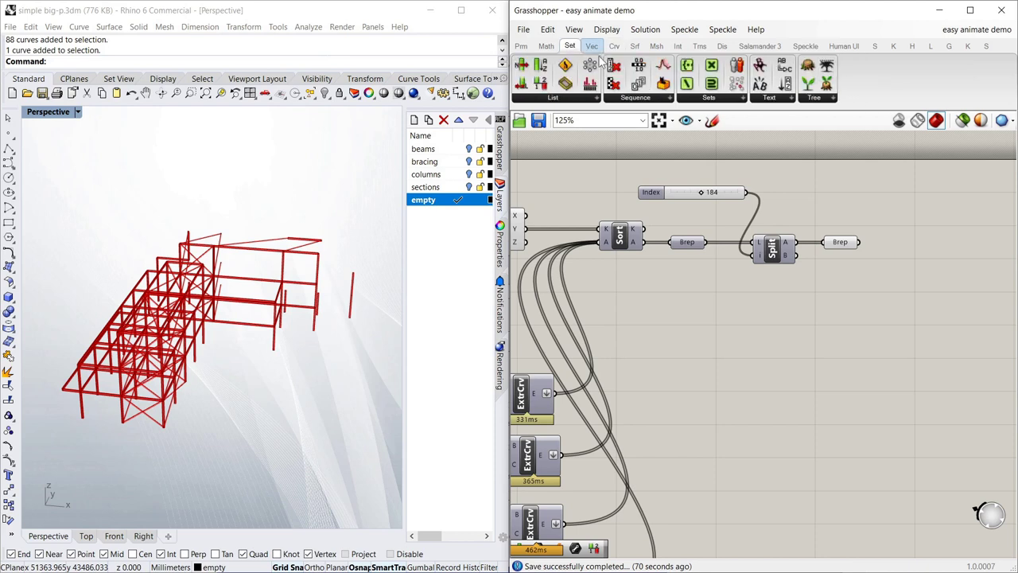
pyautogui.click(720, 47)
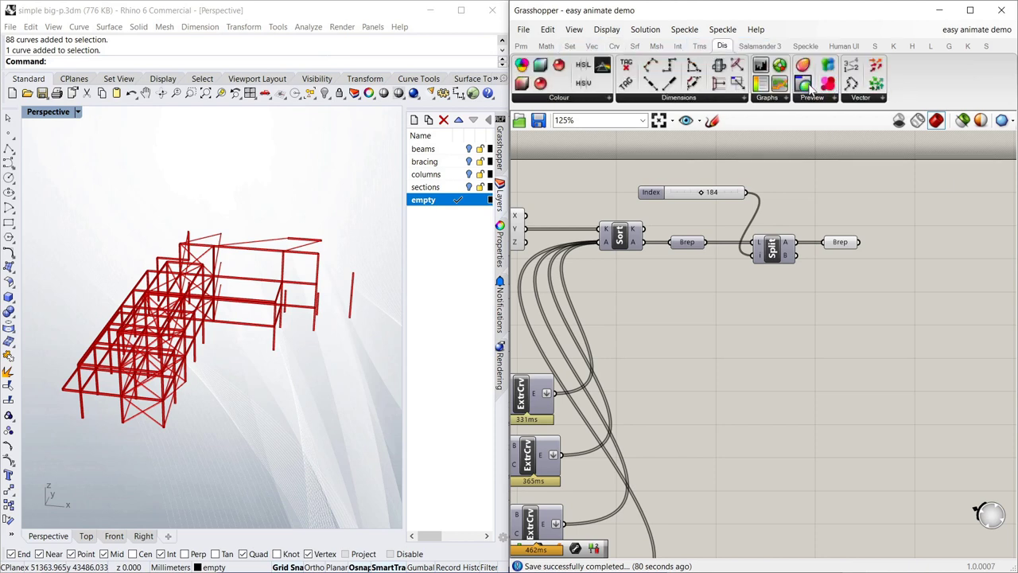
pyautogui.moveTo(804, 83); pyautogui.dragTo(938, 241)
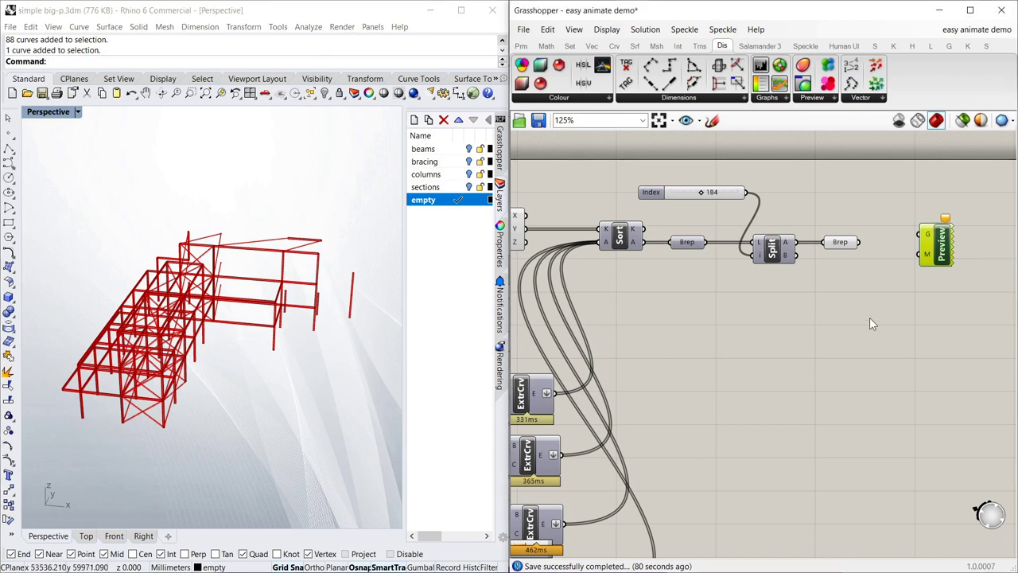
pyautogui.moveTo(942, 244); pyautogui.dragTo(921, 256)
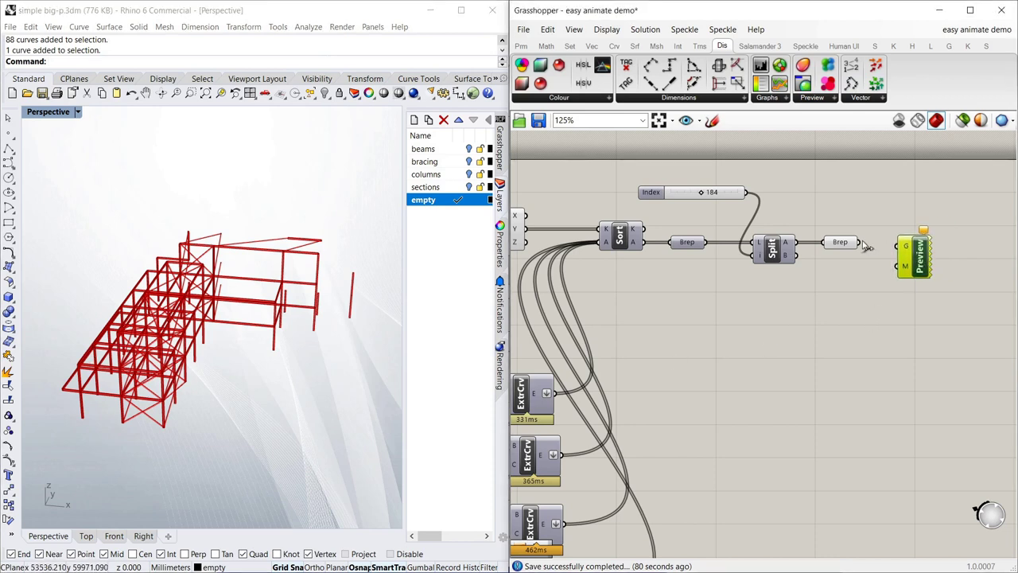
pyautogui.moveTo(862, 247); pyautogui.dragTo(892, 243)
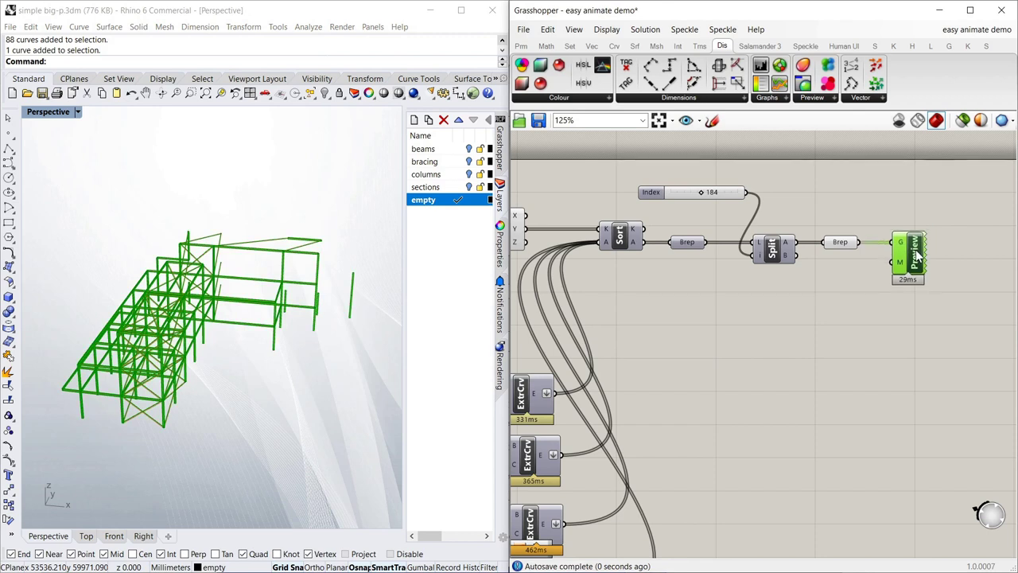
# Step: Add a Colour Swatch component below the Brep parameter that feeds the Custom Preview
pyautogui.click(860, 289)
pyautogui.doubleClick(861, 283)
pyautogui.write('swat')
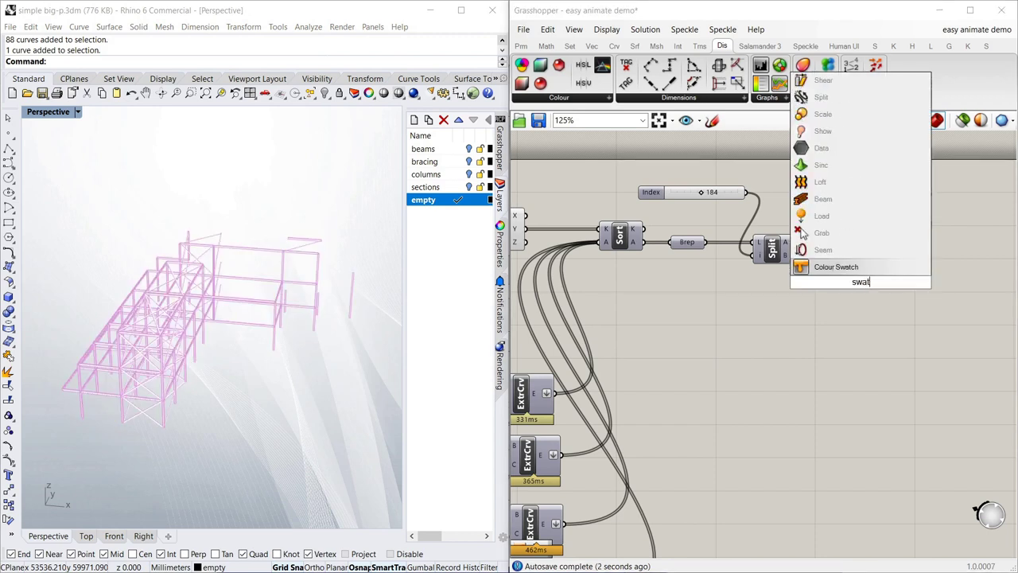
pyautogui.press('Return')
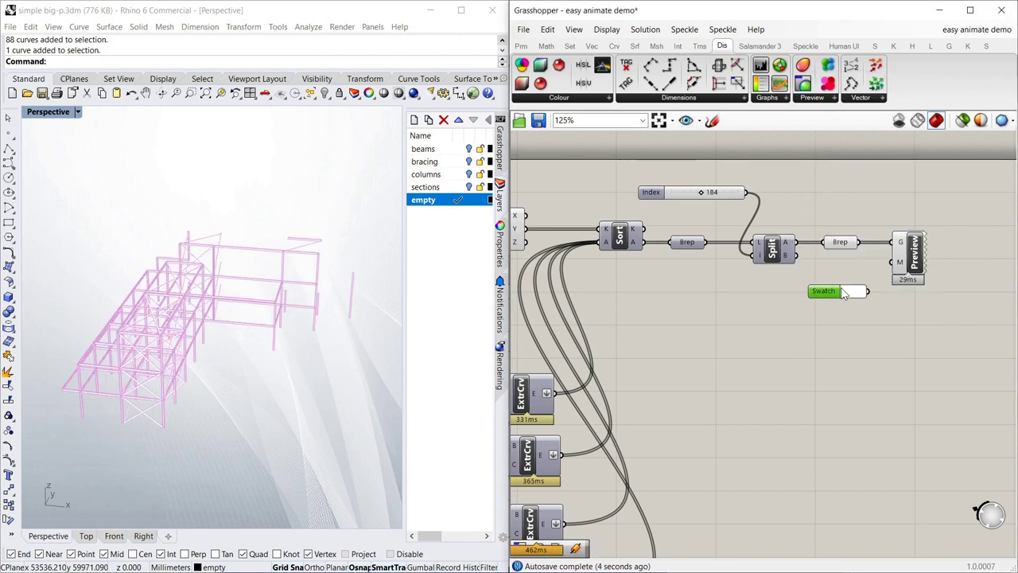
# Step: Set the swatch to a dark blue and connect it to the Custom Preview's material input
pyautogui.click(854, 291)
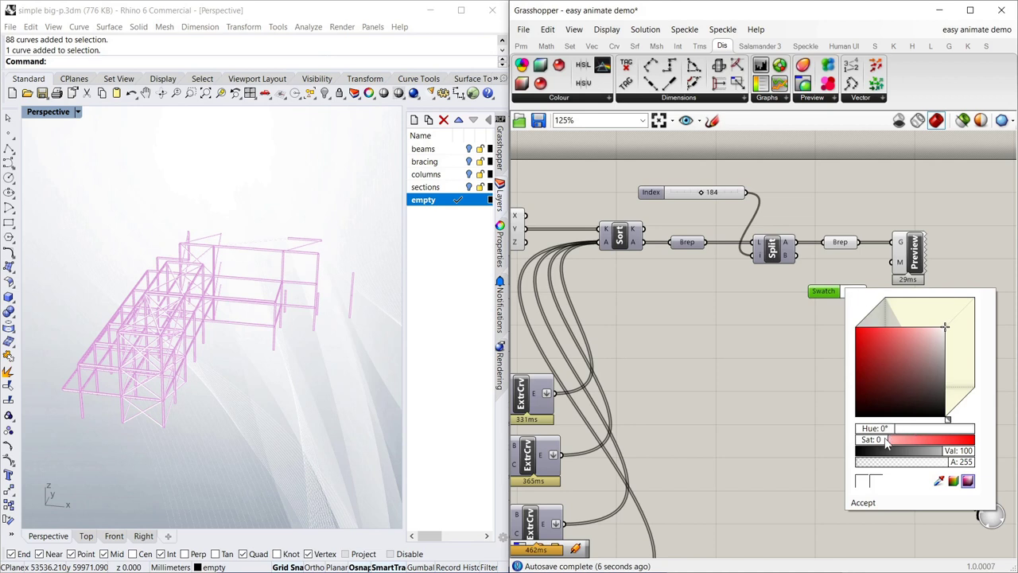
pyautogui.moveTo(881, 428); pyautogui.dragTo(923, 422)
pyautogui.moveTo(928, 320); pyautogui.dragTo(892, 262)
pyautogui.click(872, 504)
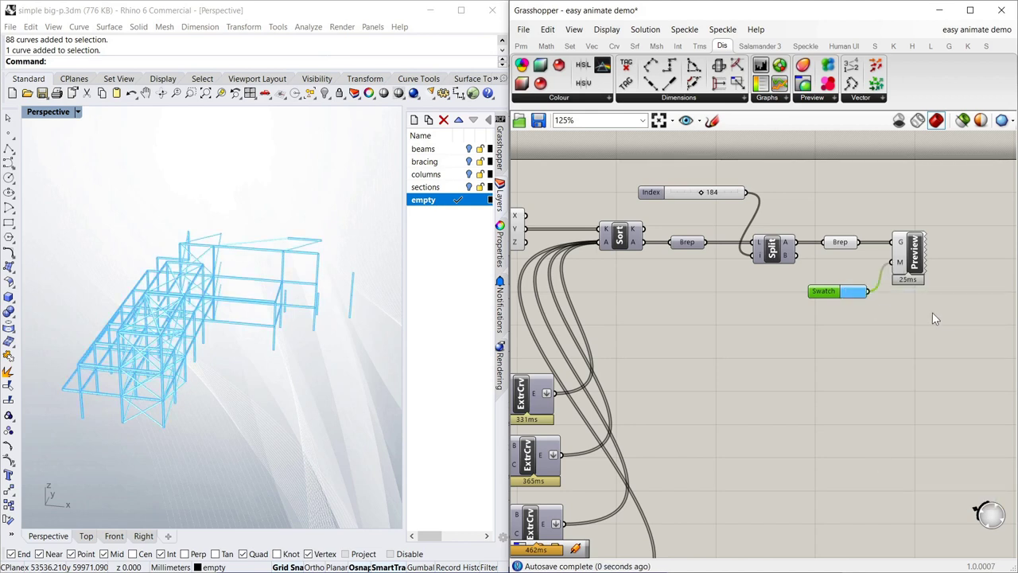
pyautogui.click(860, 290)
pyautogui.moveTo(913, 324); pyautogui.dragTo(904, 349)
pyautogui.click(871, 504)
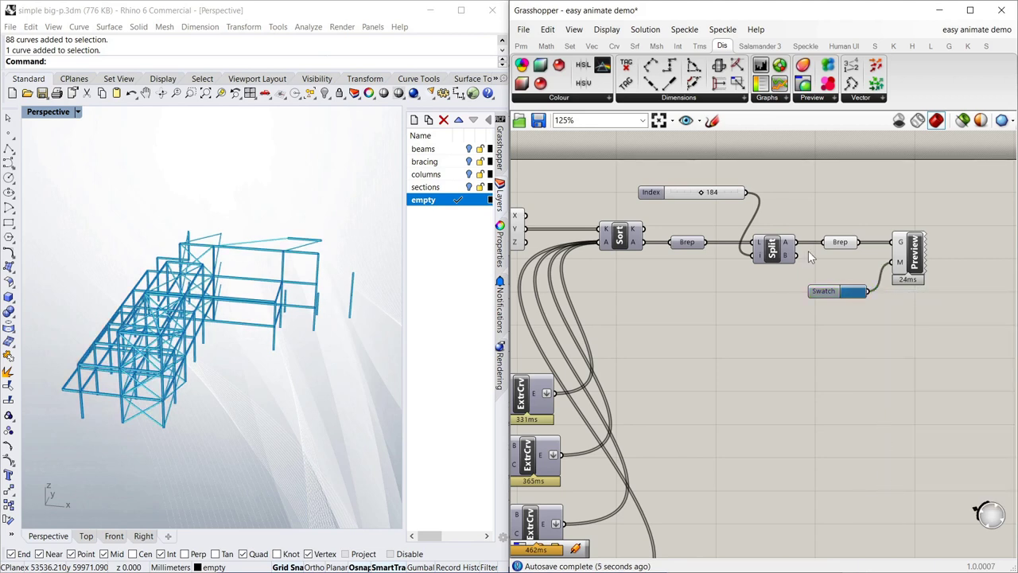
# Step: Turn off the preview of the Brep parameter after the Split List and set the Index slider to 77
pyautogui.rightClick(835, 243)
pyautogui.click(845, 264)
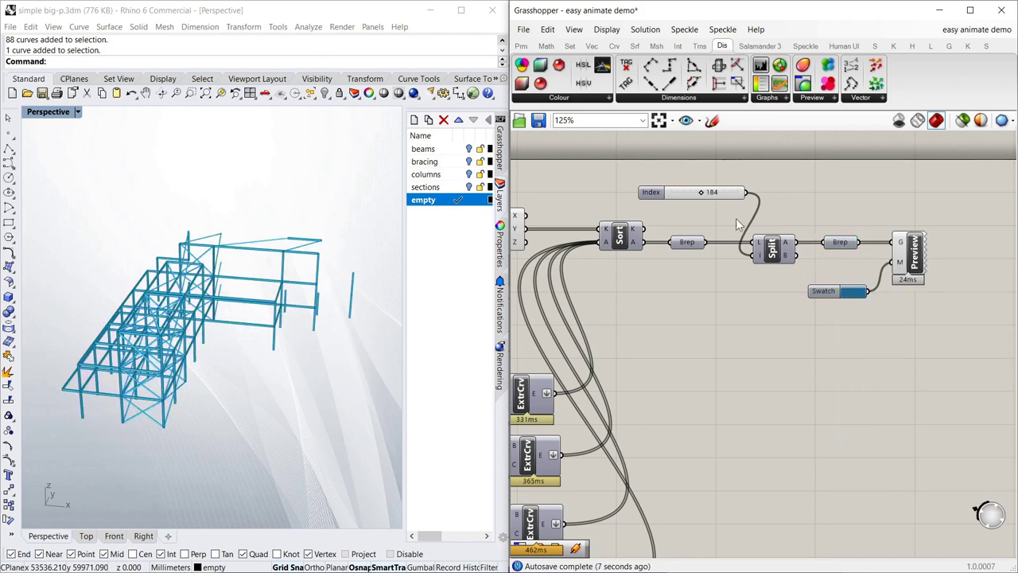
pyautogui.moveTo(701, 192)
pyautogui.mouseDown()
pyautogui.moveTo(679, 194)
pyautogui.moveTo(740, 197)
pyautogui.moveTo(684, 202)
pyautogui.mouseUp()
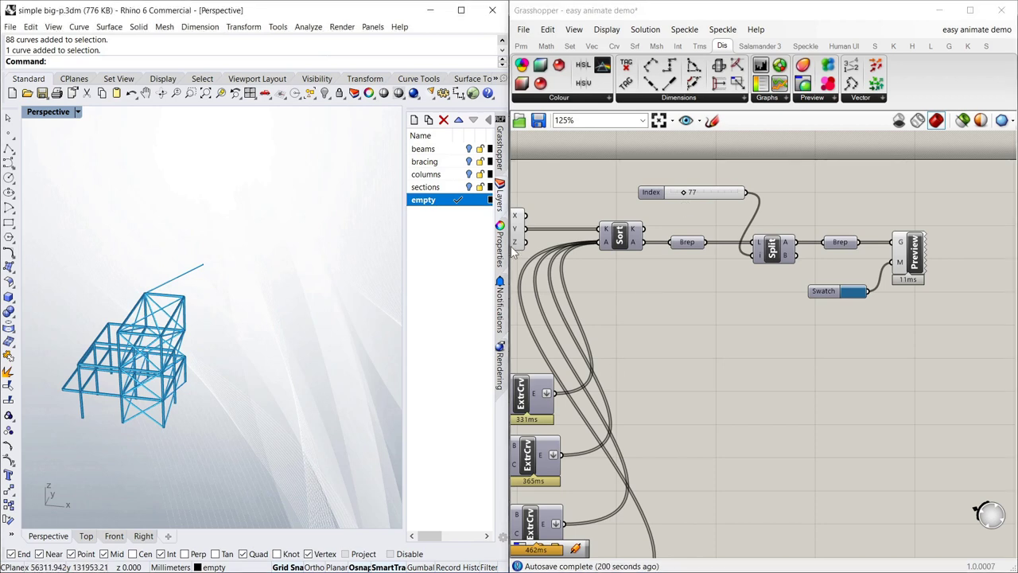
# Step: Open the Index slider's animation settings, examine the frame preview and output options, and close them without rendering
pyautogui.click(650, 194)
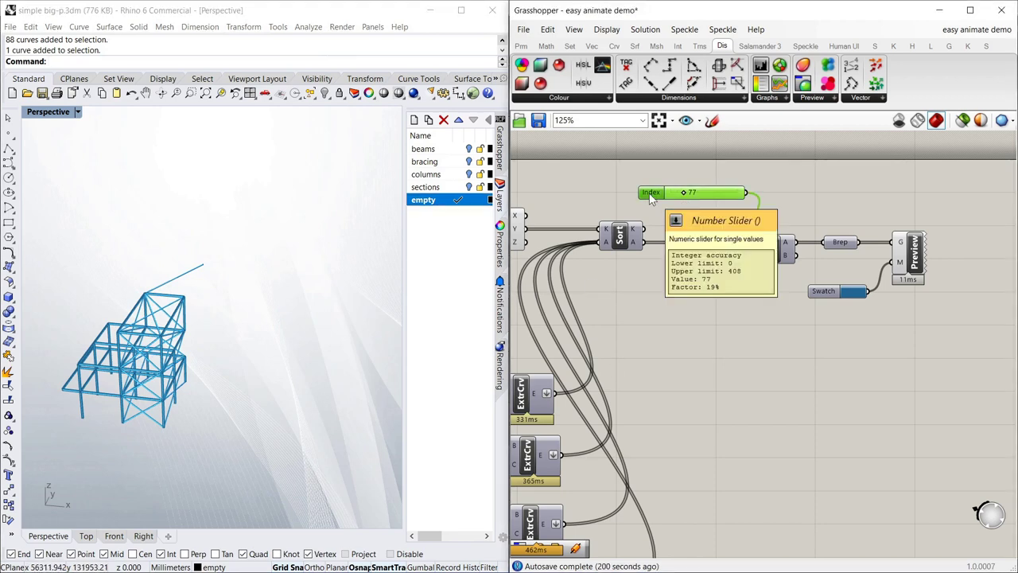
pyautogui.rightClick(650, 196)
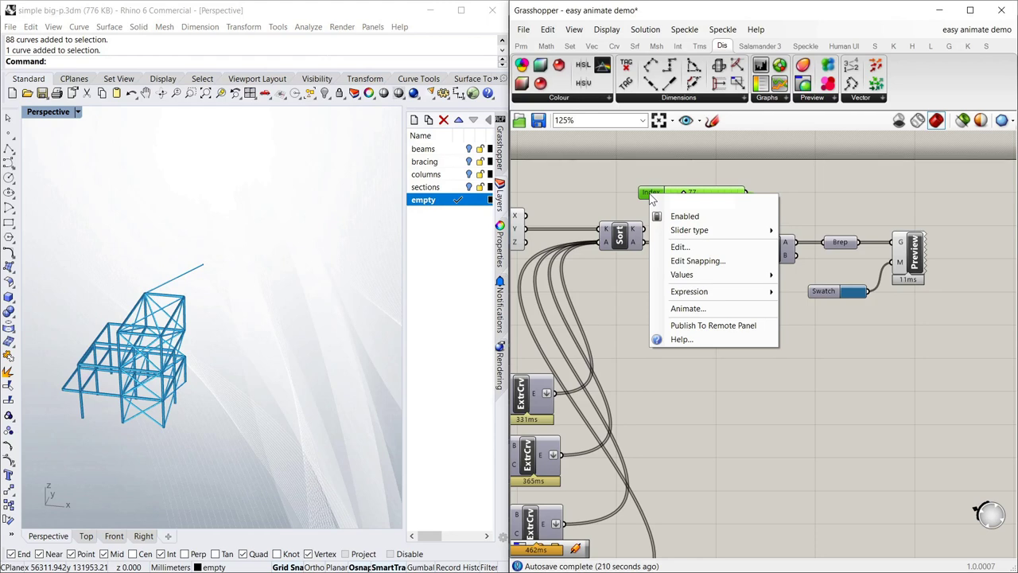
pyautogui.click(709, 311)
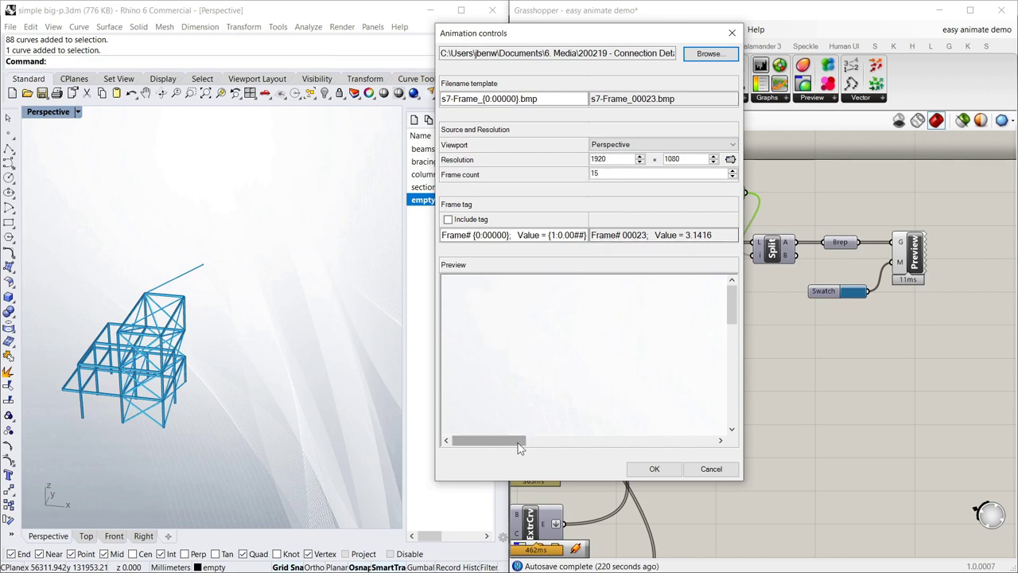
pyautogui.moveTo(482, 441); pyautogui.dragTo(655, 440)
pyautogui.moveTo(734, 324); pyautogui.dragTo(733, 420)
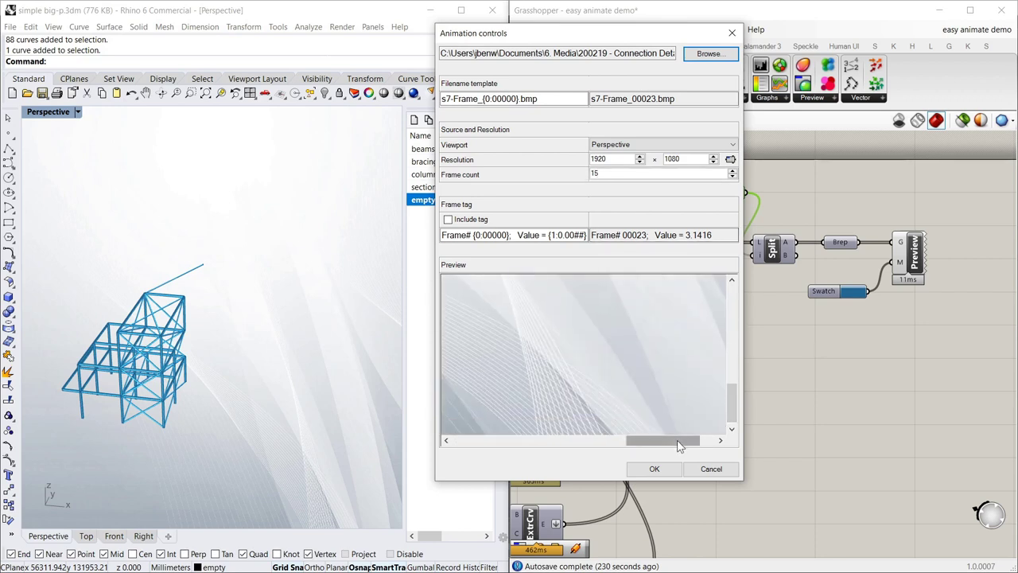
pyautogui.moveTo(676, 441); pyautogui.dragTo(597, 443)
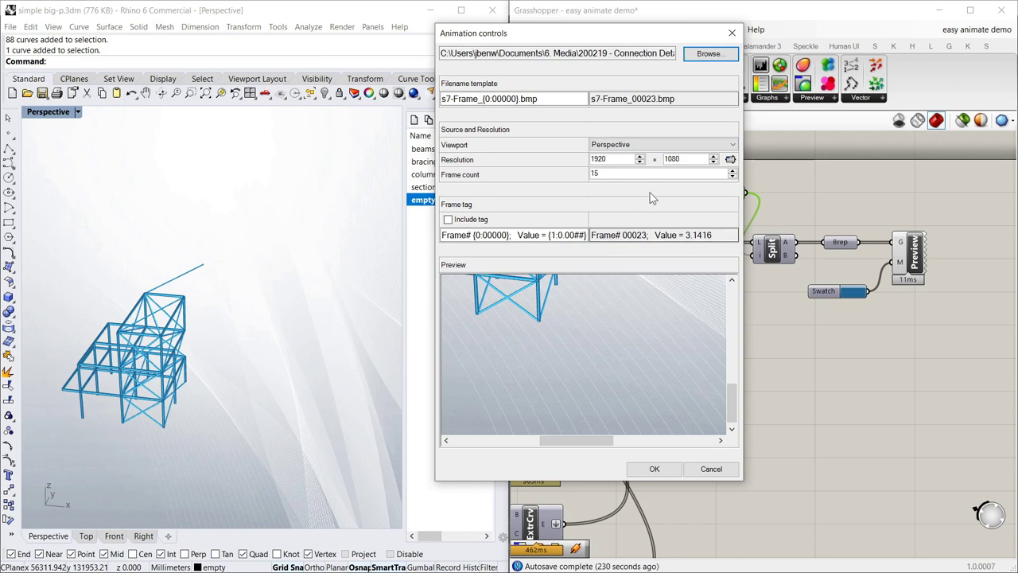
pyautogui.click(731, 35)
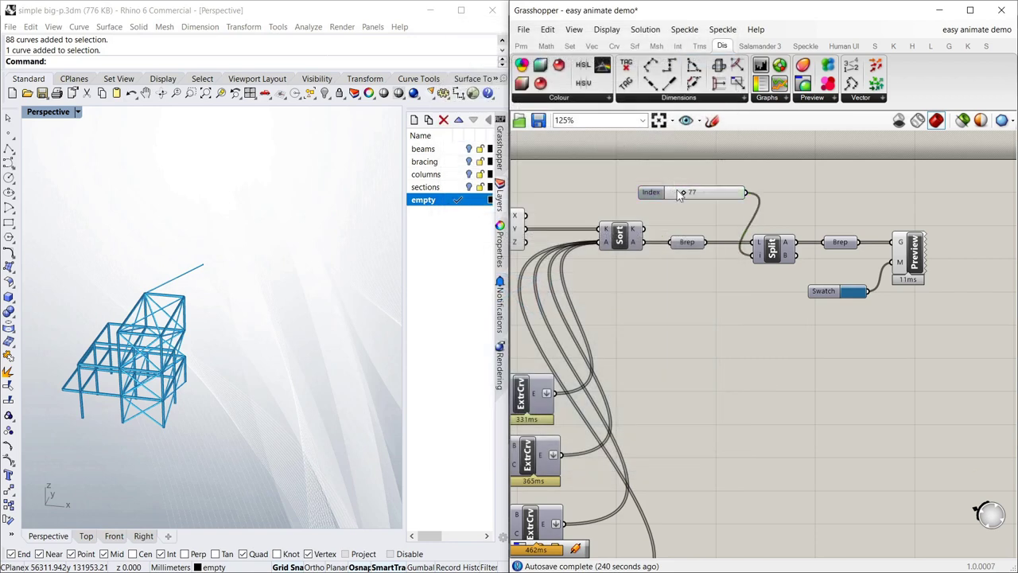
# Step: Tidy the layout by shifting the Split List, its output Brep, the Custom Preview and the swatch closer to the Sort List
pyautogui.moveTo(690, 247)
pyautogui.moveTo(781, 249); pyautogui.dragTo(773, 249)
pyautogui.click(770, 277)
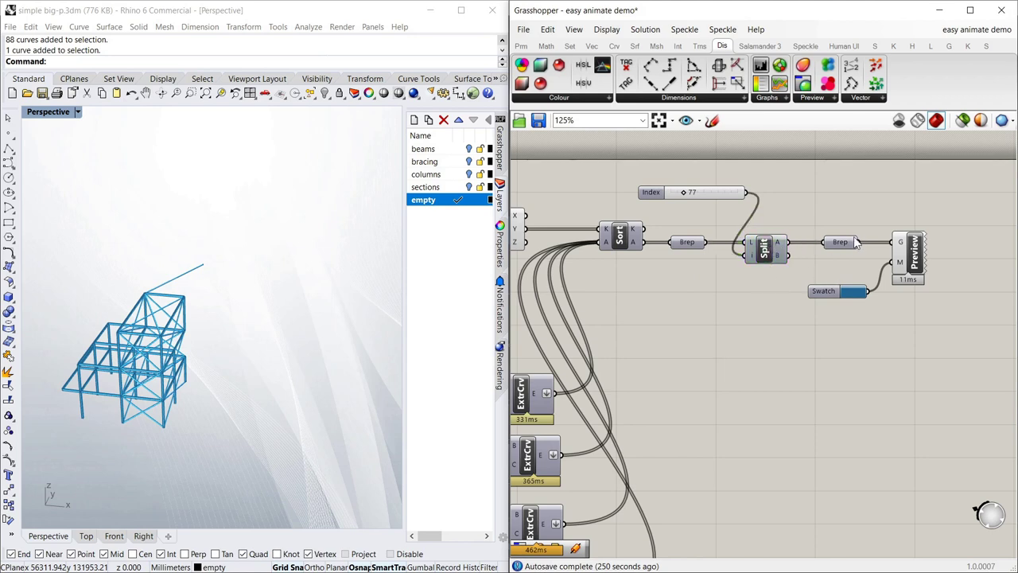
pyautogui.moveTo(841, 244); pyautogui.dragTo(832, 250)
pyautogui.moveTo(904, 253); pyautogui.dragTo(894, 253)
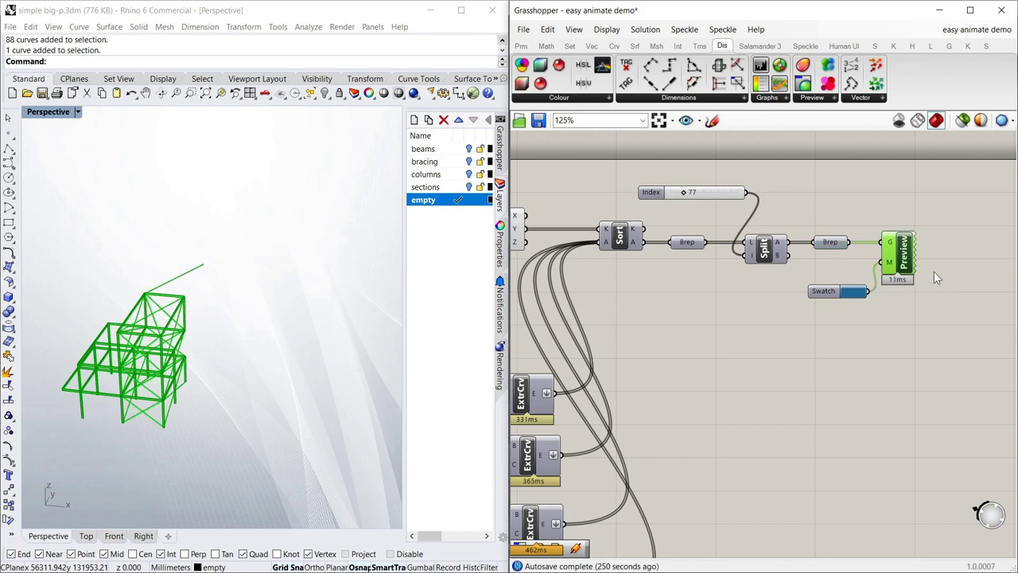
pyautogui.click(857, 300)
pyautogui.moveTo(831, 295); pyautogui.dragTo(817, 296)
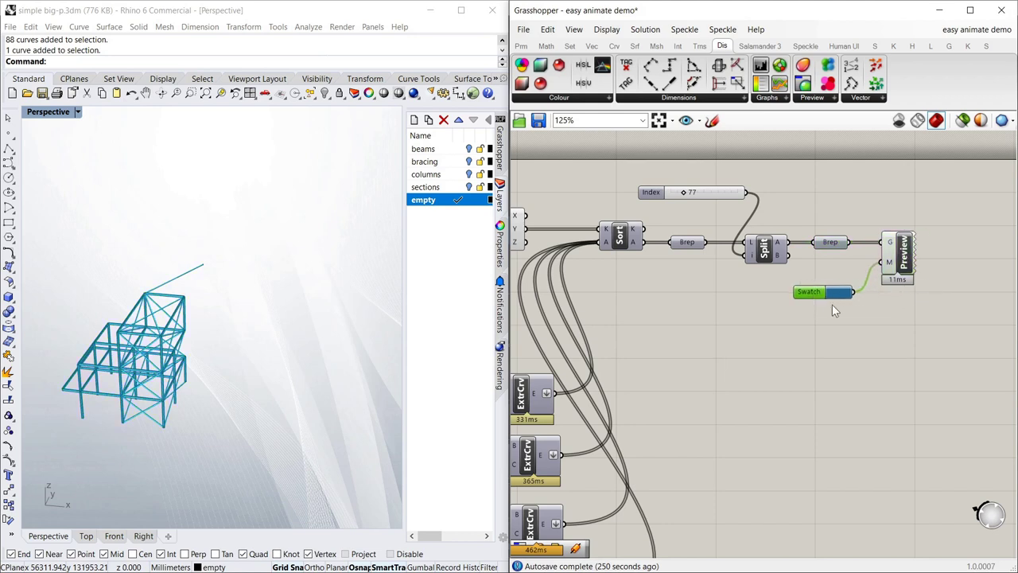
pyautogui.click(896, 253)
pyautogui.click(659, 196)
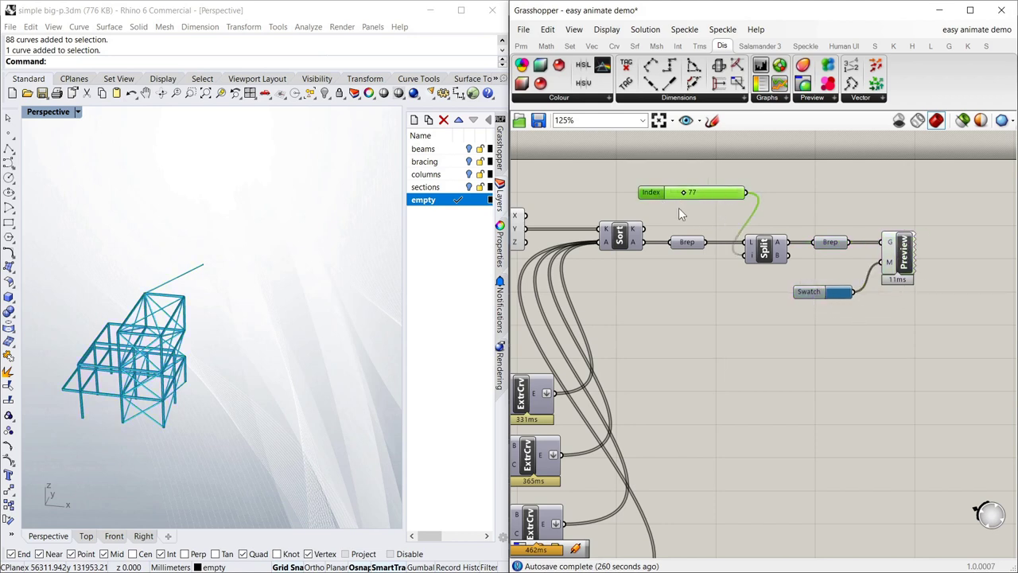
pyautogui.moveTo(274, 342); pyautogui.dragTo(275, 342, button='right')
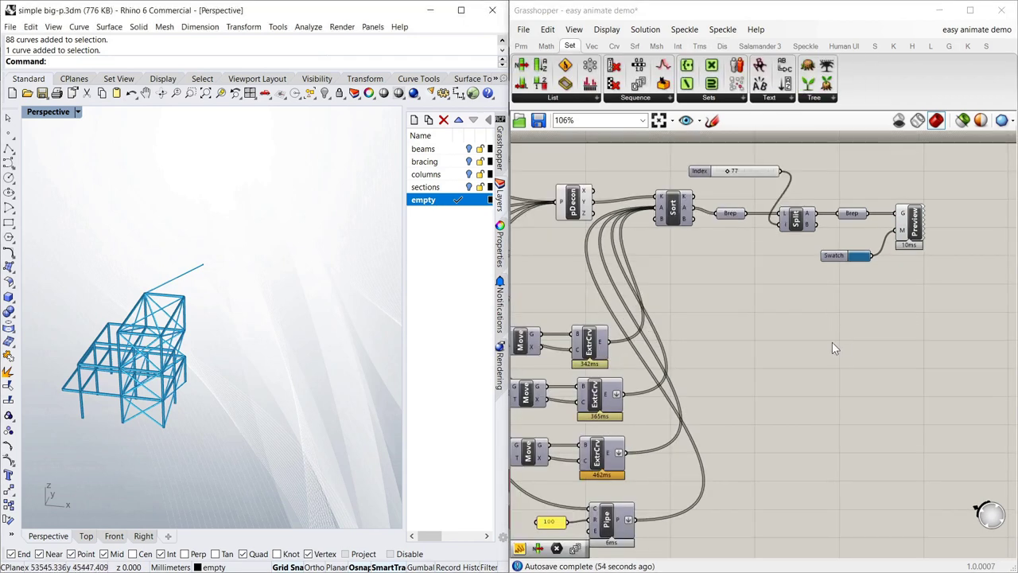
pyautogui.click(832, 342)
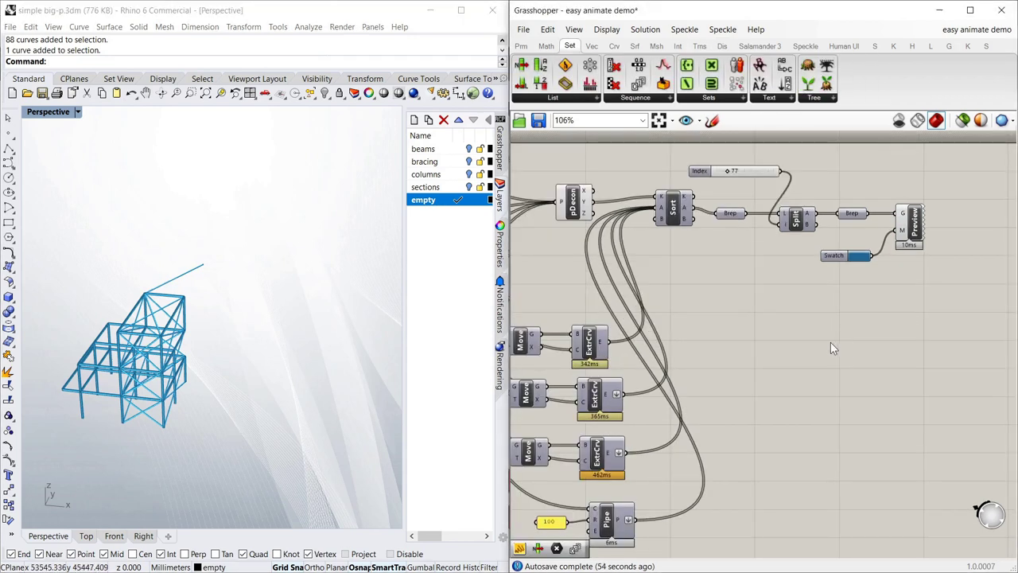
# Step: Add a Repeat Data component and a List Length component in the empty area beside the Extrude components
pyautogui.doubleClick(711, 333)
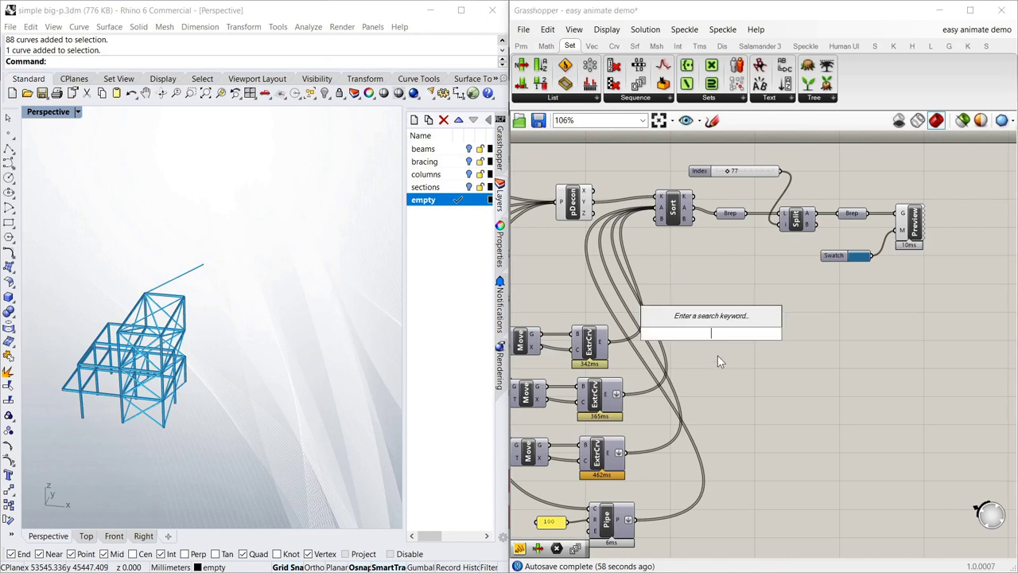
pyautogui.write('repeat')
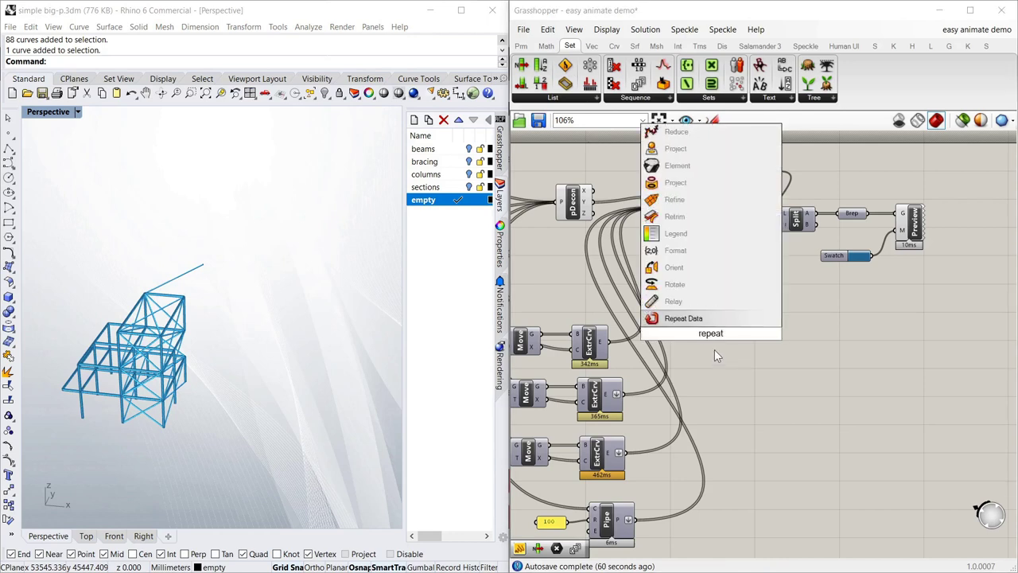
pyautogui.press('Return')
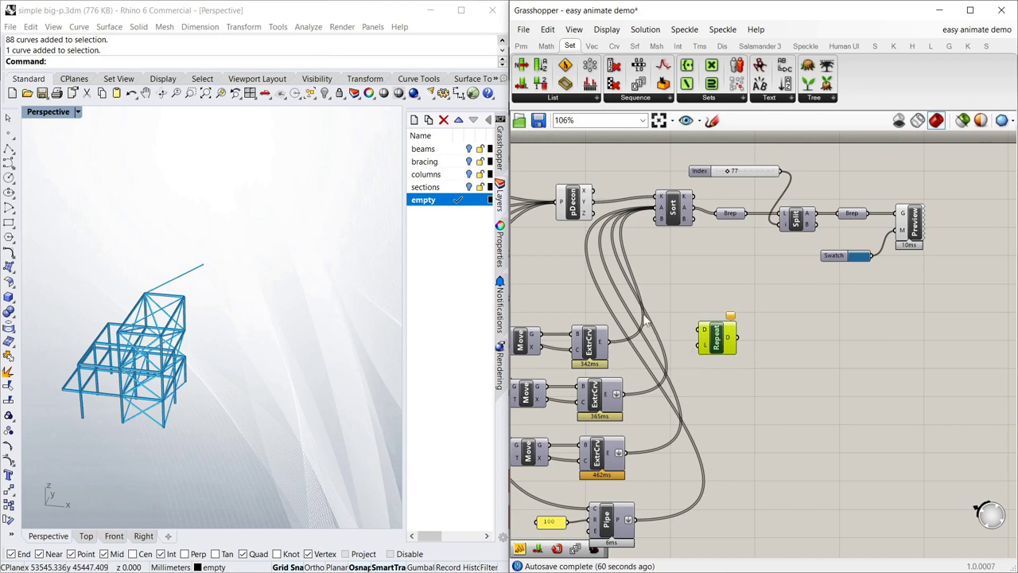
pyautogui.click(525, 86)
pyautogui.click(733, 386)
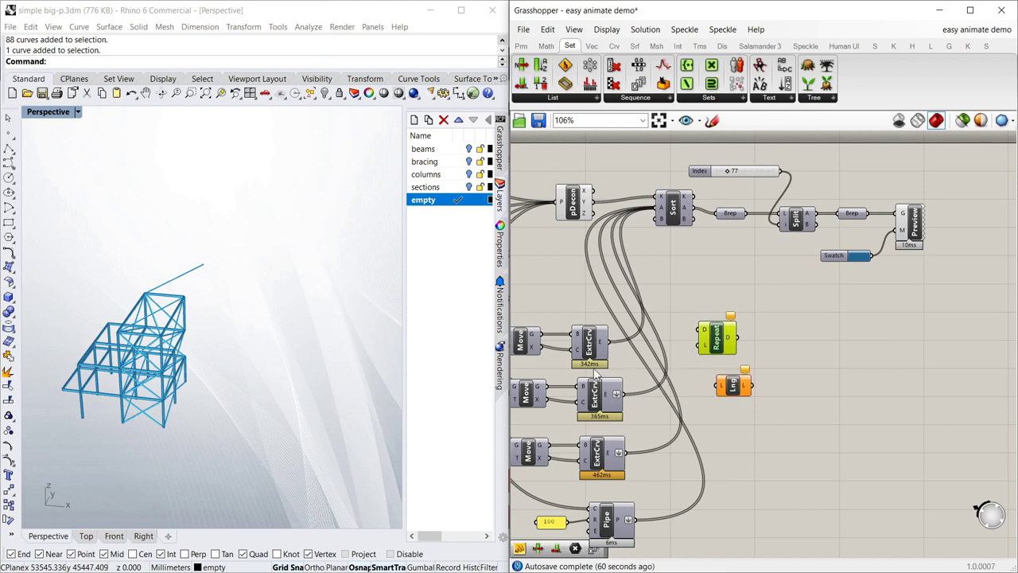
# Step: Connect the uppermost Extrude output to List Length, and connect a copy of the blue swatch to Repeat Data's data input
pyautogui.moveTo(615, 350); pyautogui.dragTo(745, 342)
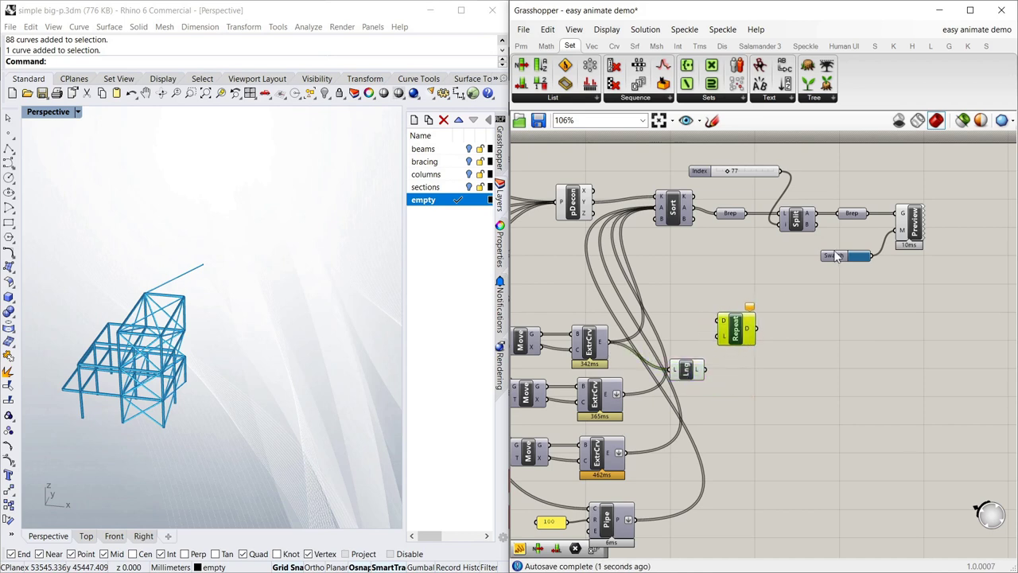
pyautogui.click(834, 255)
pyautogui.keyDown('alt'); pyautogui.moveTo(834, 256); pyautogui.dragTo(730, 326); pyautogui.keyUp('alt')
# Step: Place the List Length component below the copied swatch and connect its output to Repeat Data's length input
pyautogui.moveTo(688, 377); pyautogui.dragTo(682, 360)
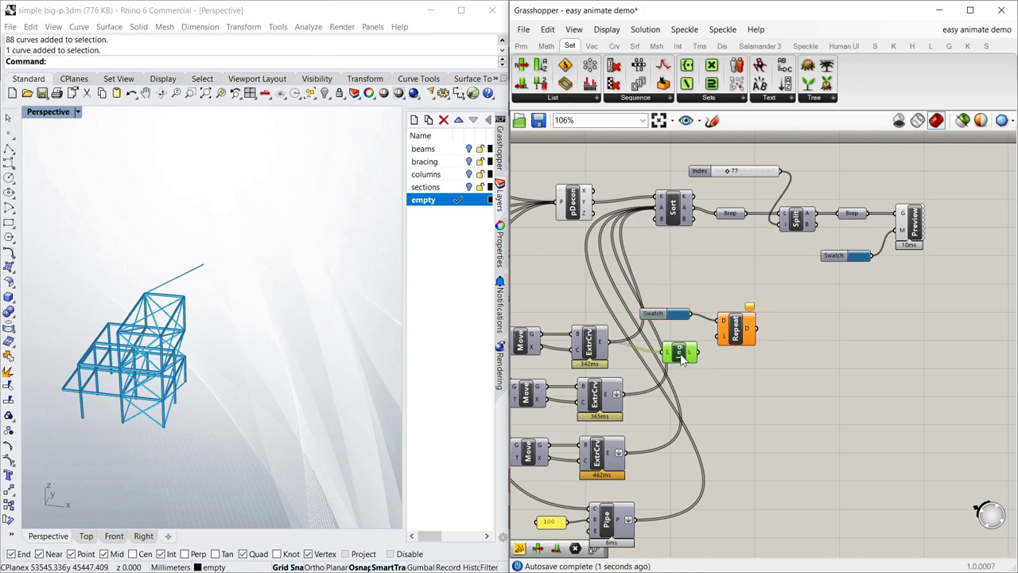
pyautogui.moveTo(602, 343)
pyautogui.moveTo(699, 353)
pyautogui.mouseDown()
pyautogui.moveTo(720, 336)
pyautogui.moveTo(688, 340)
pyautogui.moveTo(727, 324)
pyautogui.mouseUp()
pyautogui.click(746, 347)
# Step: Duplicate the swatch, List Length and Repeat Data group directly below the original, beside the second Extrude component
pyautogui.moveTo(770, 356); pyautogui.dragTo(674, 298)
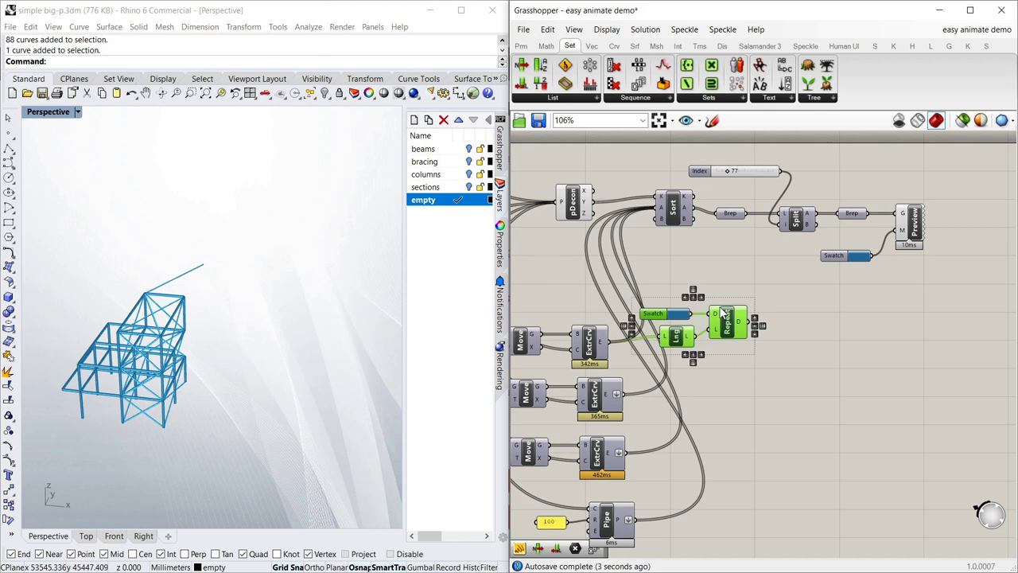
pyautogui.keyDown('alt'); pyautogui.moveTo(724, 328); pyautogui.dragTo(738, 392); pyautogui.keyUp('alt')
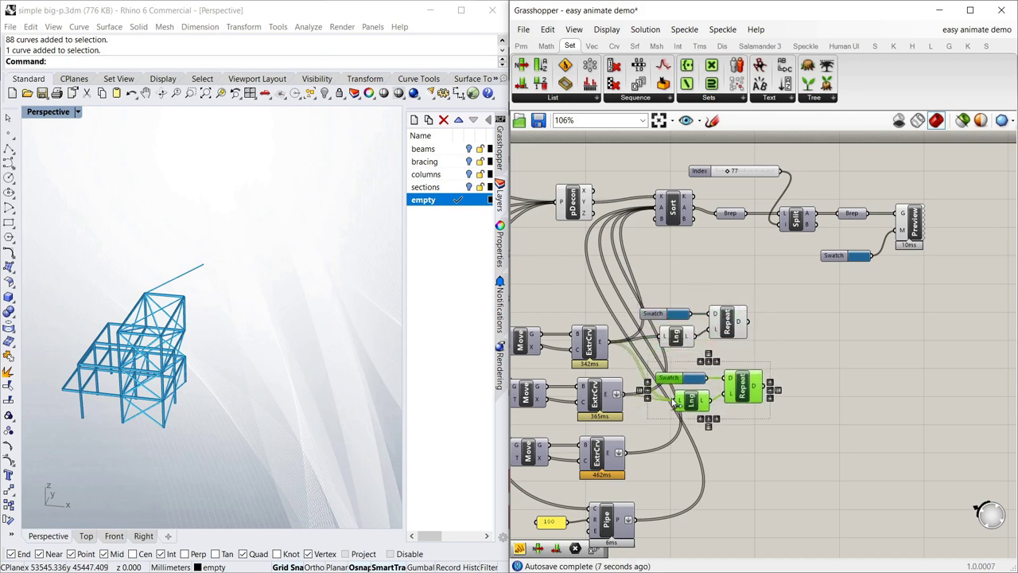
# Step: Paste a third swatch, List Length and Repeat Data group beside the third Extrude component, feeding its List Length from that Extrude's output
pyautogui.click(765, 360)
pyautogui.scroll(-2, 839, 346)
pyautogui.scroll(-2, 839, 346)
pyautogui.scroll(4, 569, 348)
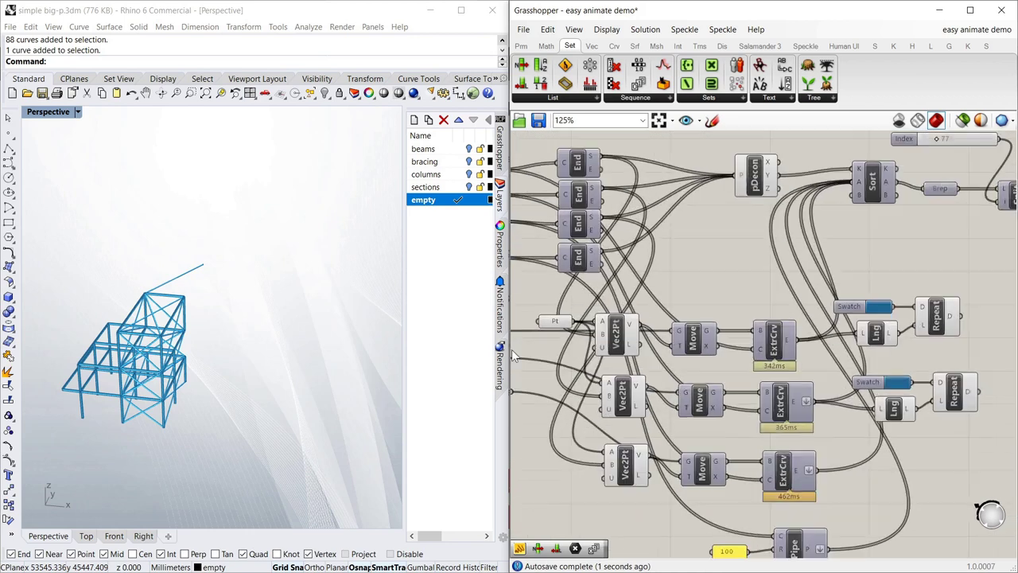
pyautogui.moveTo(512, 349); pyautogui.dragTo(570, 338, button='right')
pyautogui.scroll(-4, 571, 338)
pyautogui.scroll(4, 744, 367)
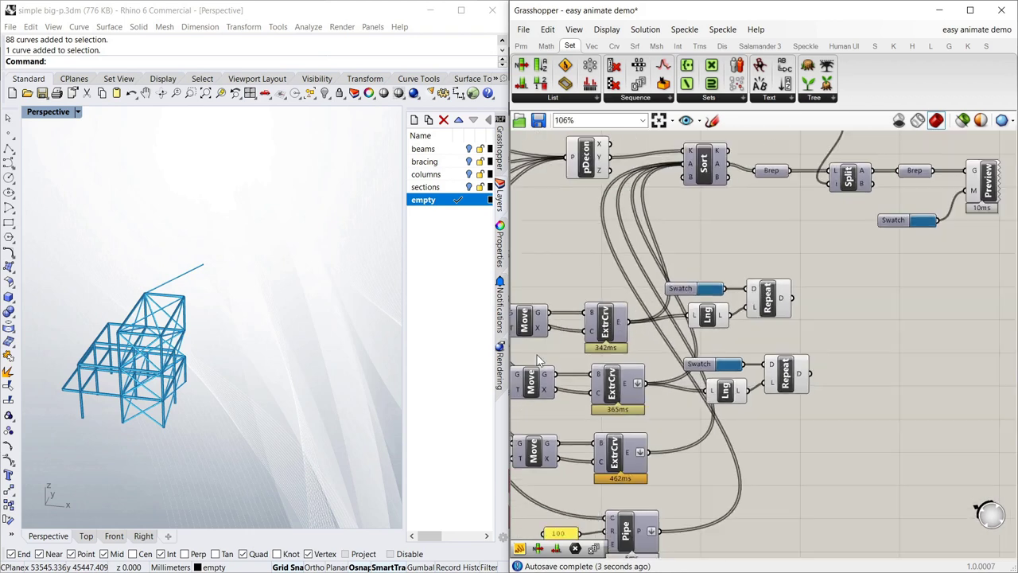
pyautogui.hotkey('ctrl', 'v')
pyautogui.moveTo(784, 306); pyautogui.dragTo(825, 470)
pyautogui.scroll(2, 694, 481)
pyautogui.moveTo(638, 460); pyautogui.dragTo(760, 477)
# Step: Change the colour of the swatch beside the third Extrude component to purple with a hue of 259°
pyautogui.scroll(-3, 794, 472)
pyautogui.scroll(4, 572, 421)
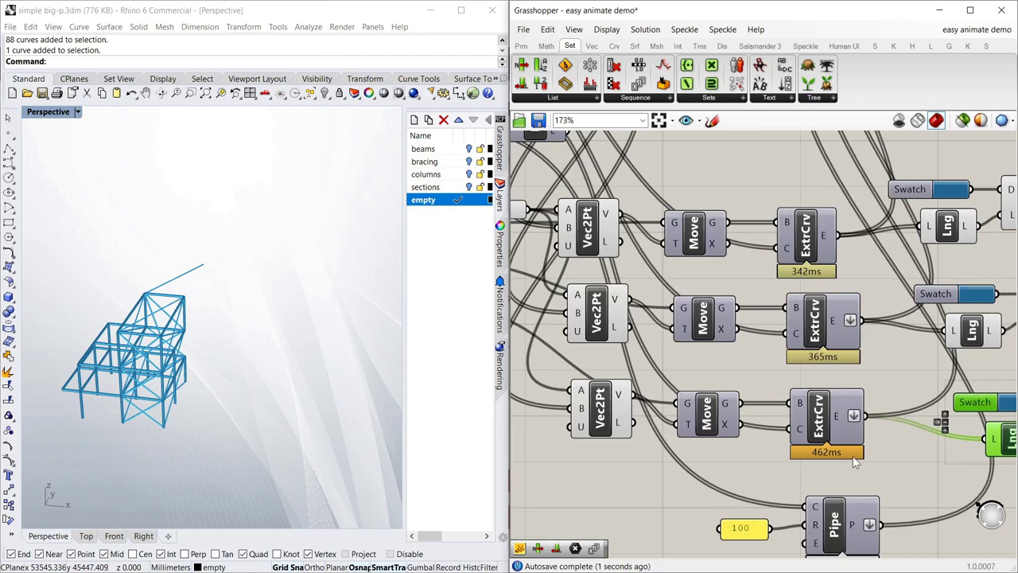
pyautogui.scroll(-3, 854, 456)
pyautogui.scroll(2, 697, 433)
pyautogui.scroll(-3, 722, 436)
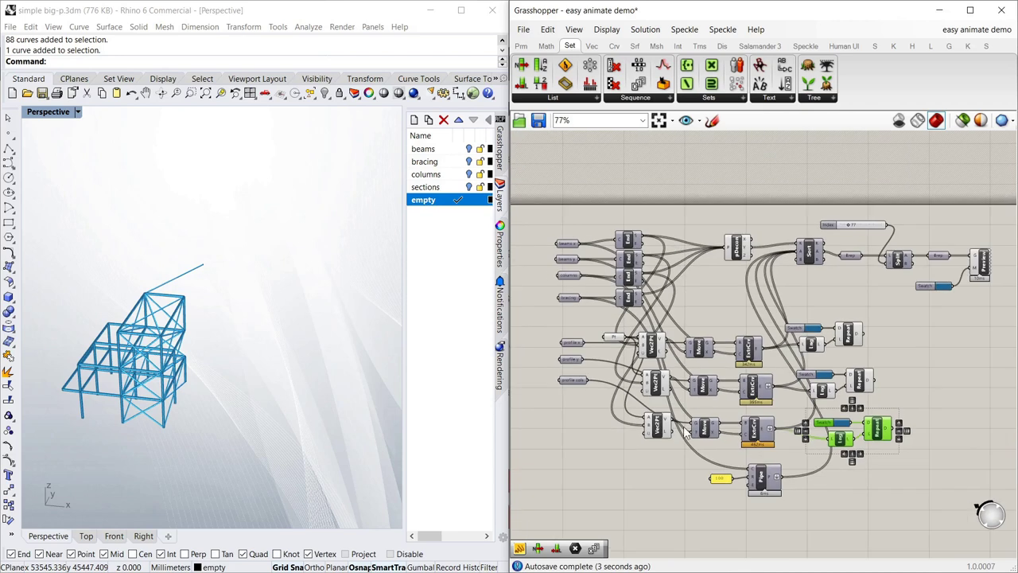
pyautogui.scroll(4, 835, 436)
pyautogui.click(731, 424)
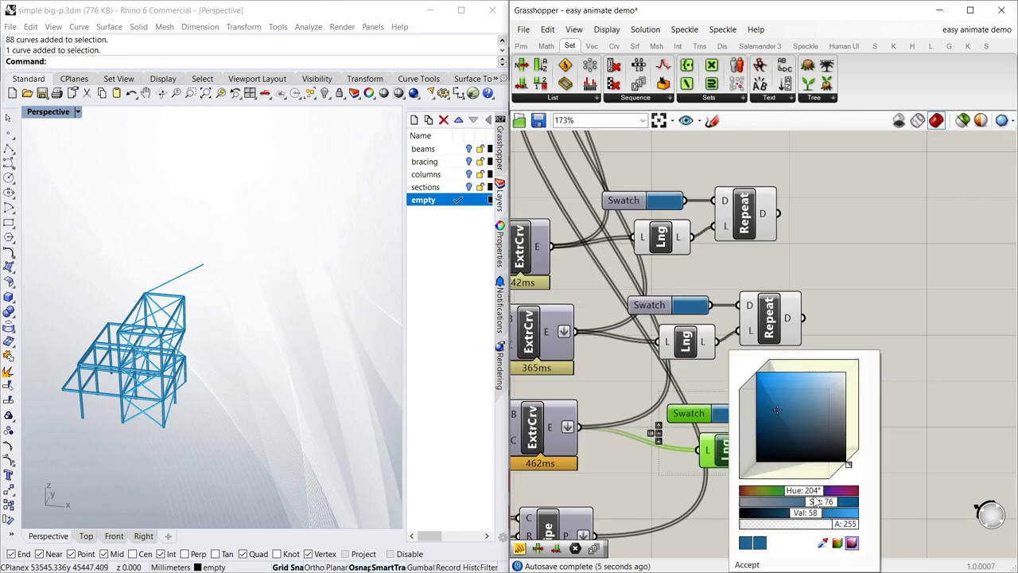
pyautogui.moveTo(817, 496); pyautogui.dragTo(831, 497)
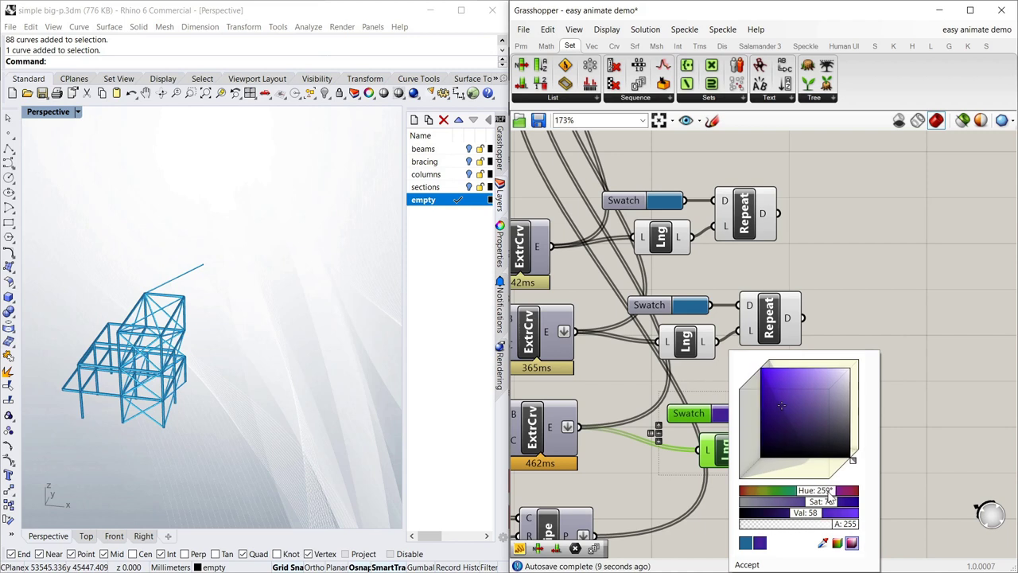
pyautogui.click(746, 561)
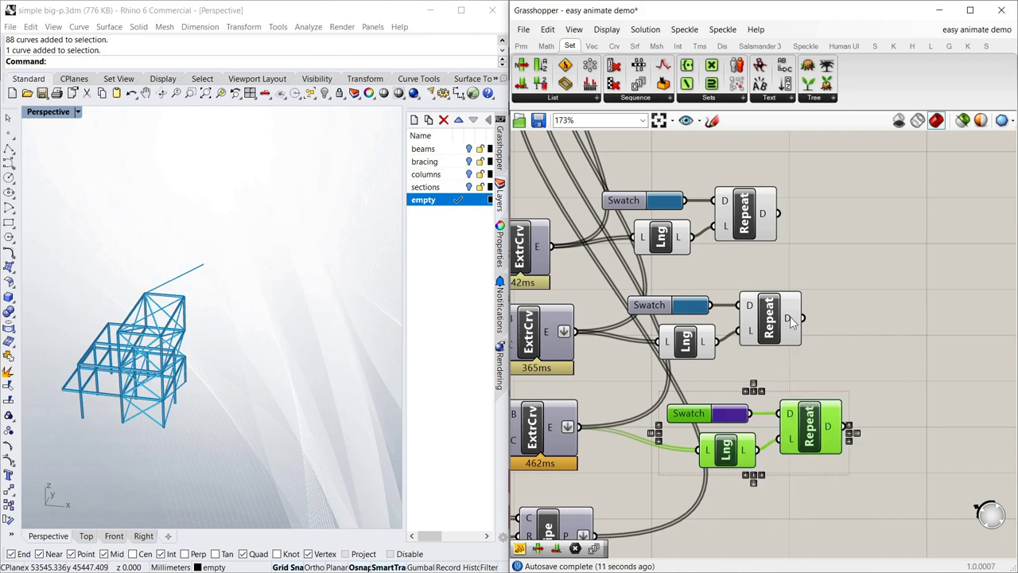
# Step: Paste a fourth swatch, List Length and Repeat Data group beside the Pipe component and connect the Pipe output to its List Length
pyautogui.scroll(-2, 786, 319)
pyautogui.click(829, 451)
pyautogui.hotkey('ctrl', 'v')
pyautogui.moveTo(779, 265); pyautogui.dragTo(833, 488)
pyautogui.click(667, 478)
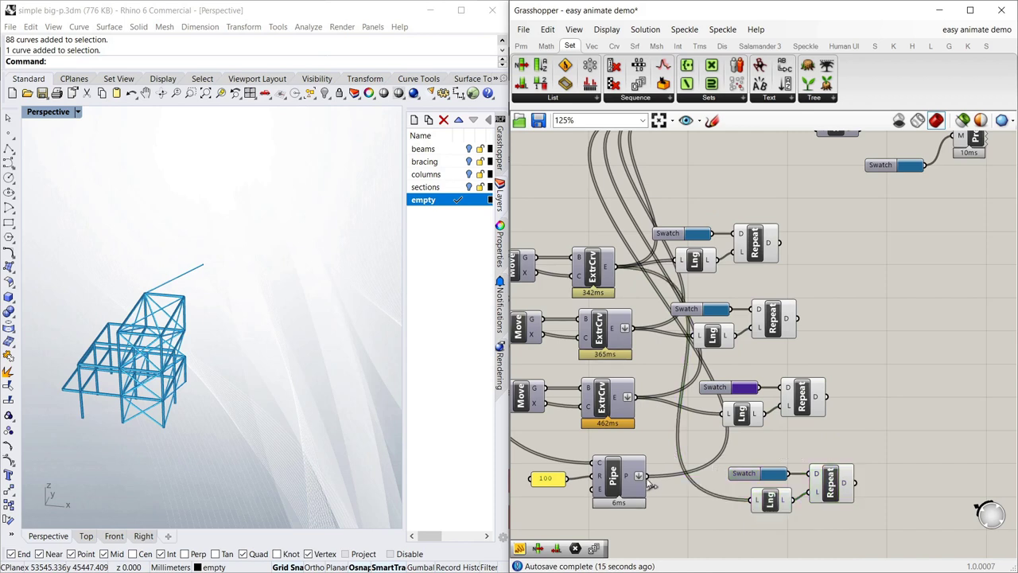
# Step: Change the colour of the swatch beside the Pipe component to burnt orange with a hue of 26°
pyautogui.click(770, 474)
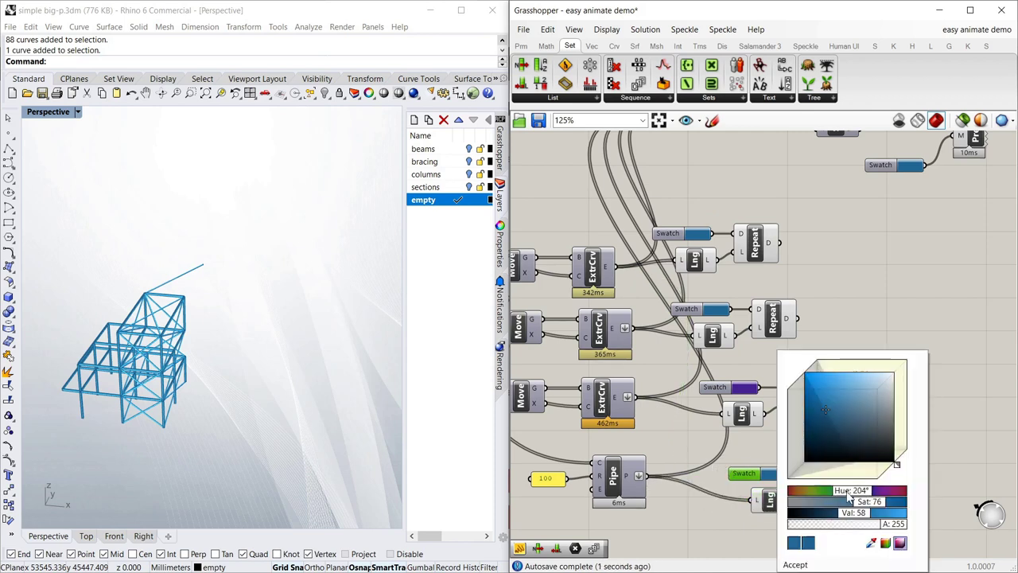
pyautogui.moveTo(850, 496); pyautogui.dragTo(811, 509)
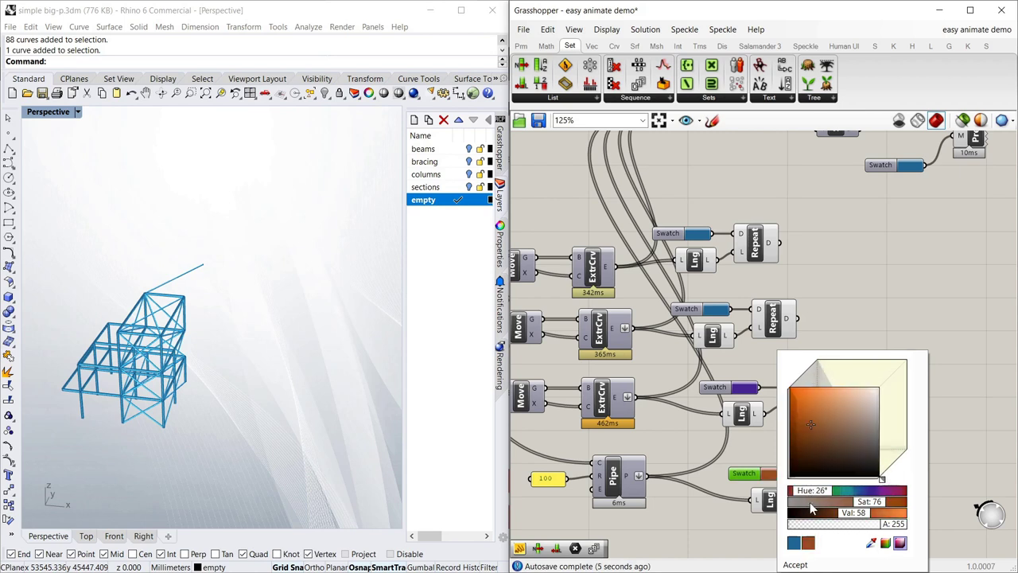
pyautogui.click(799, 566)
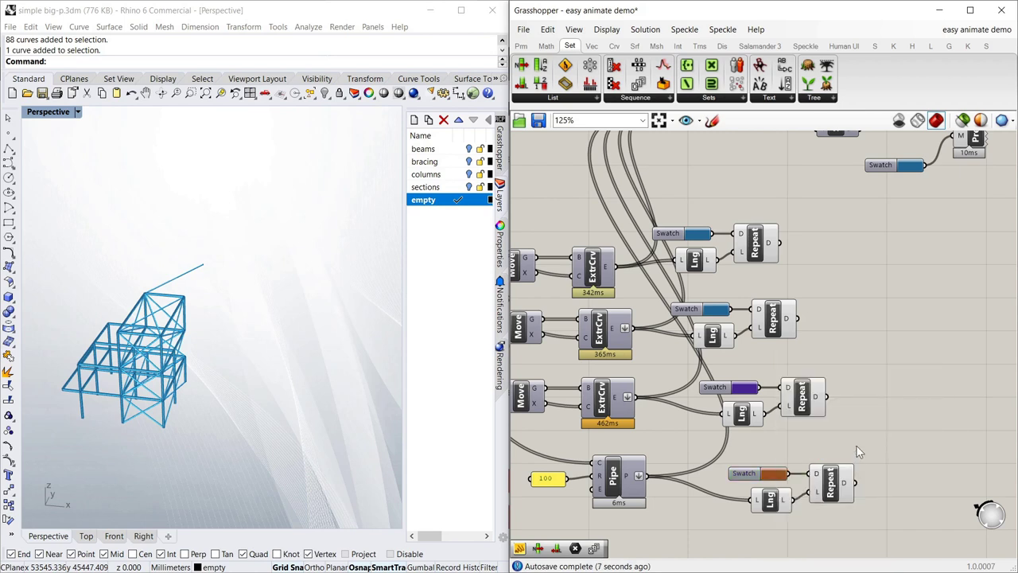
# Step: Add a second value input, B, to the Sort List component
pyautogui.scroll(-2, 904, 272)
pyautogui.moveTo(903, 272); pyautogui.dragTo(808, 347, button='right')
pyautogui.scroll(1, 808, 348)
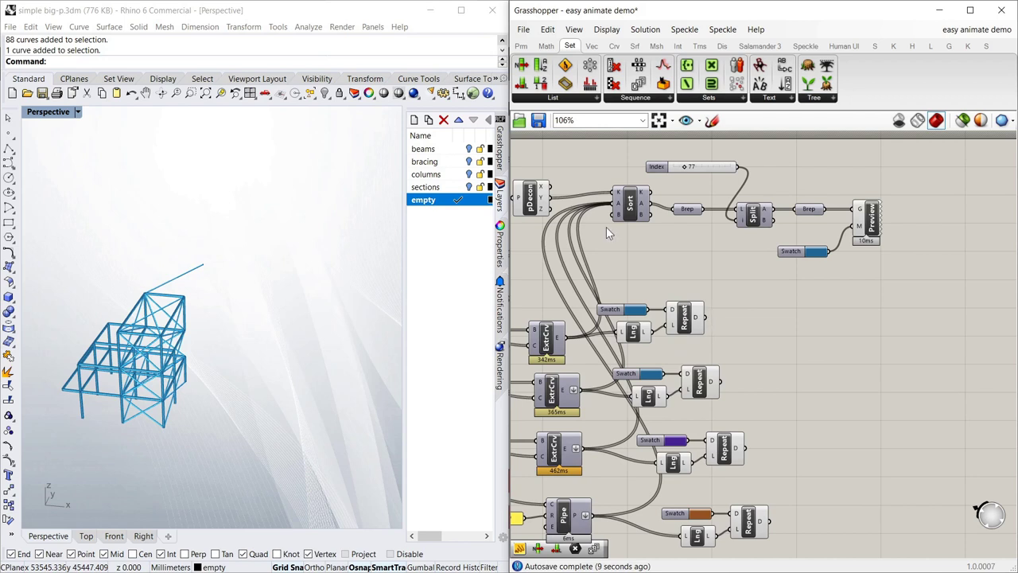
pyautogui.scroll(5, 616, 217)
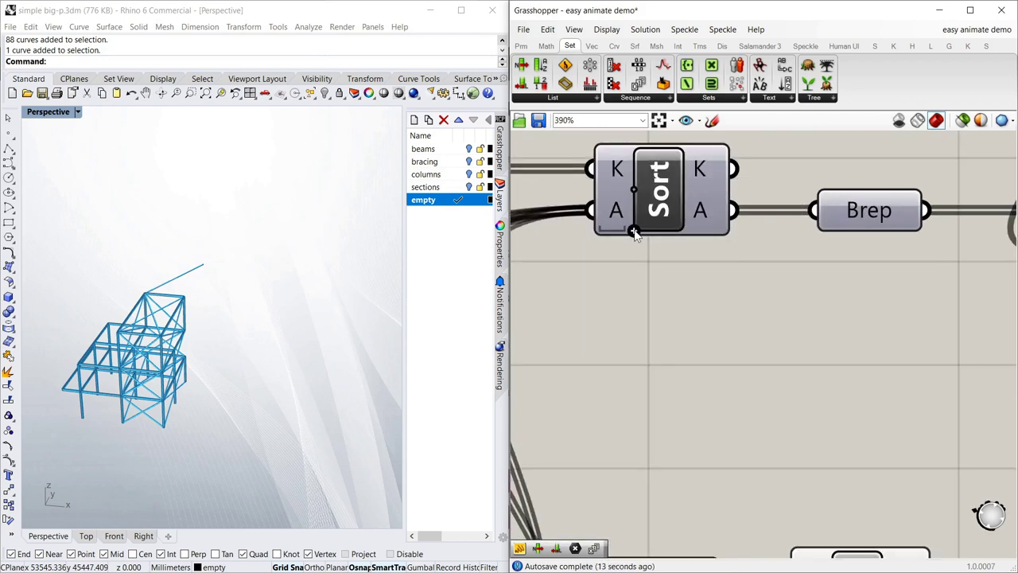
pyautogui.click(634, 230)
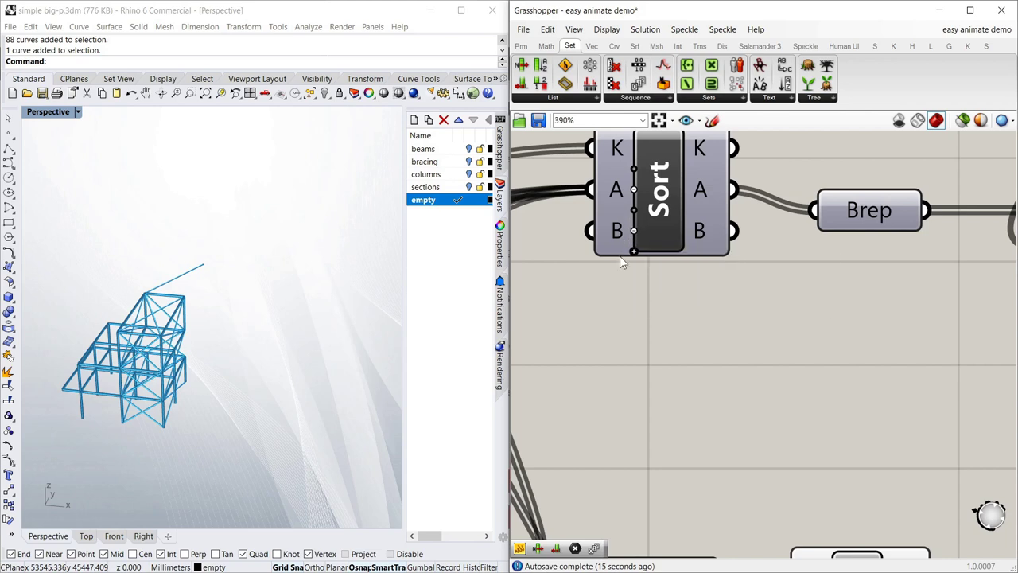
pyautogui.scroll(-3, 617, 213)
pyautogui.scroll(3, 620, 218)
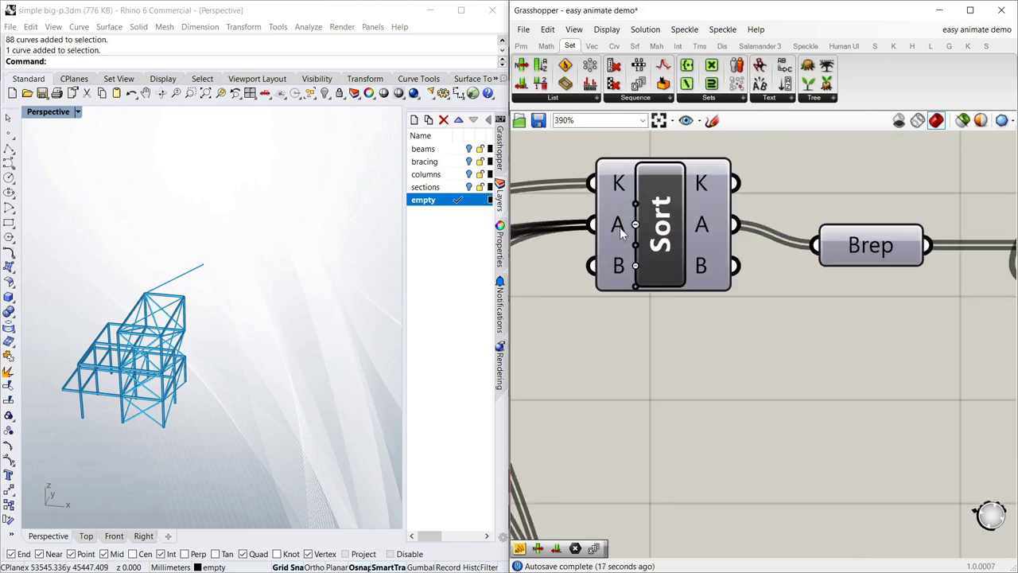
# Step: Connect all four Repeat Data outputs to Sort's B input in order from the uppermost group to the lowest
pyautogui.scroll(-6, 617, 266)
pyautogui.scroll(2, 668, 256)
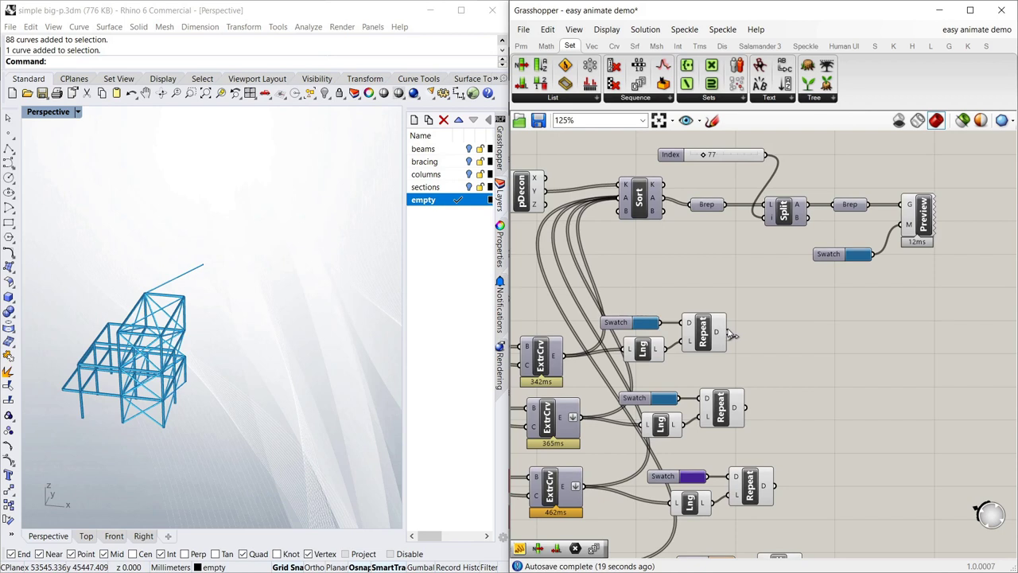
pyautogui.moveTo(668, 256); pyautogui.dragTo(621, 210)
pyautogui.scroll(-1, 704, 253)
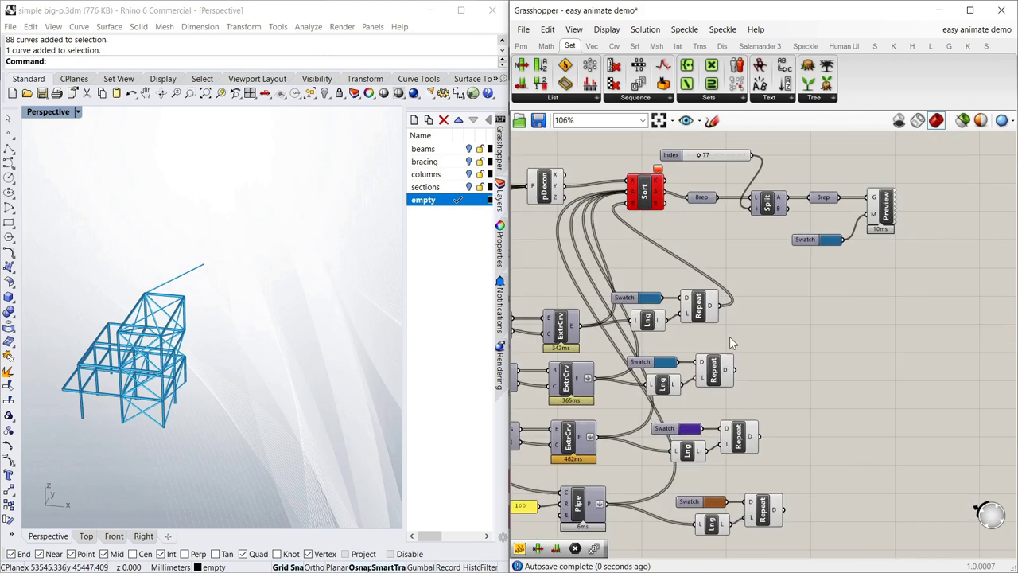
pyautogui.moveTo(730, 369); pyautogui.dragTo(628, 201)
pyautogui.scroll(-2, 764, 399)
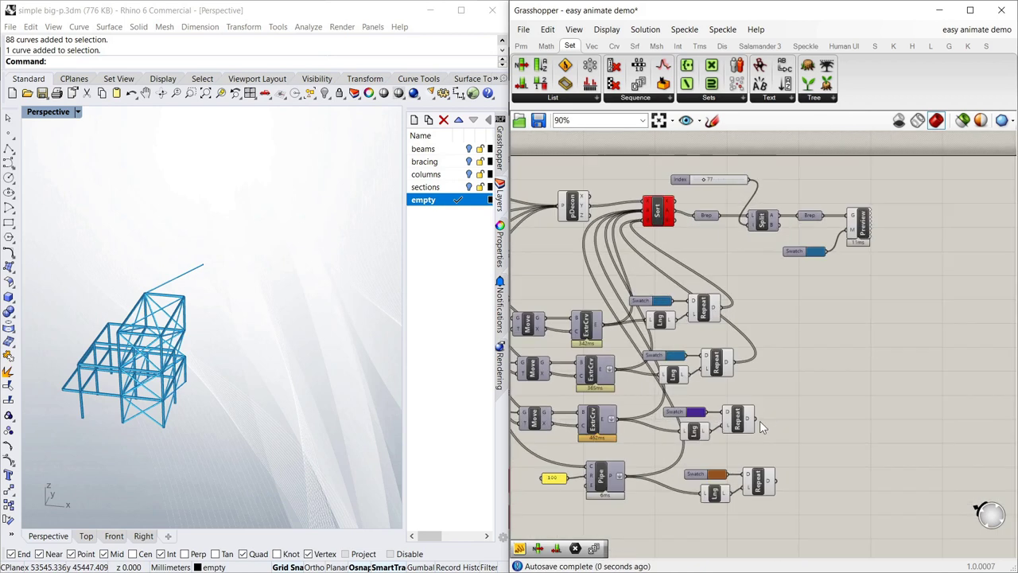
pyautogui.keyDown('shift'); pyautogui.moveTo(756, 419); pyautogui.dragTo(645, 221); pyautogui.keyUp('shift')
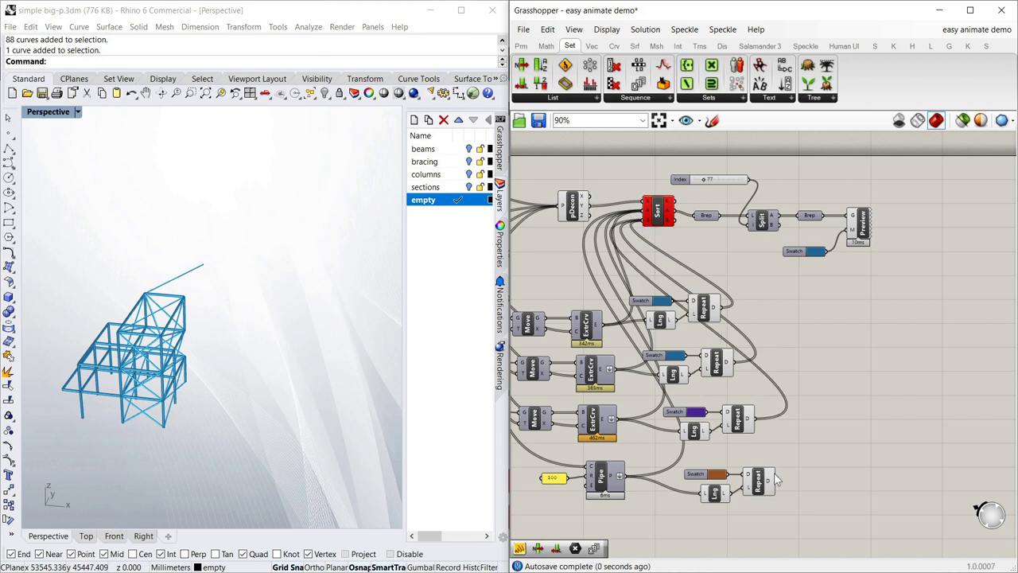
pyautogui.keyDown('shift'); pyautogui.moveTo(776, 480); pyautogui.dragTo(646, 208); pyautogui.keyUp('shift')
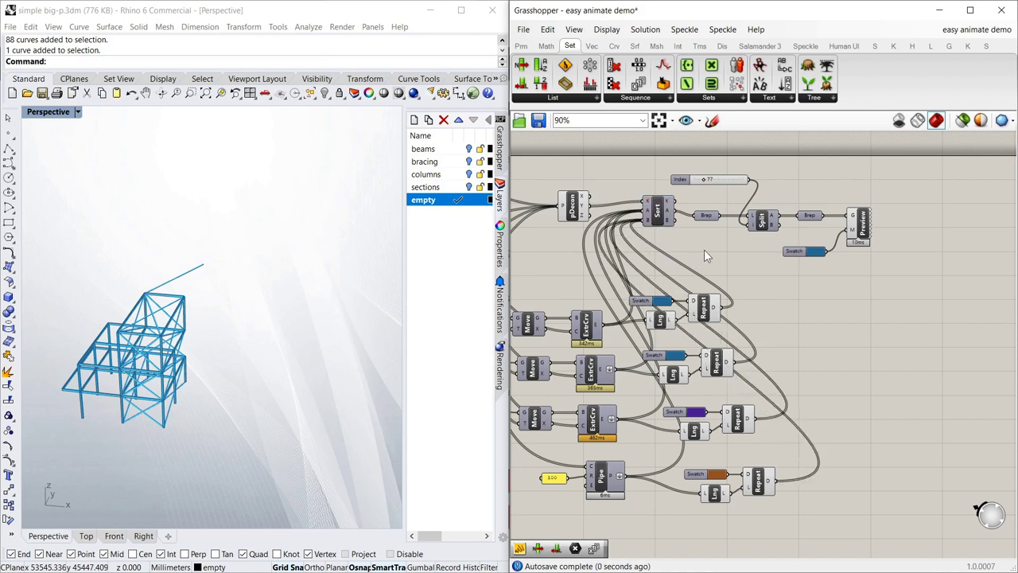
# Step: Connect Sort's B output to the Preview component's material input in place of the blue swatch, and inspect the coloured frame in Rhino
pyautogui.moveTo(672, 225)
pyautogui.moveTo(674, 225); pyautogui.dragTo(851, 229)
pyautogui.click(249, 363)
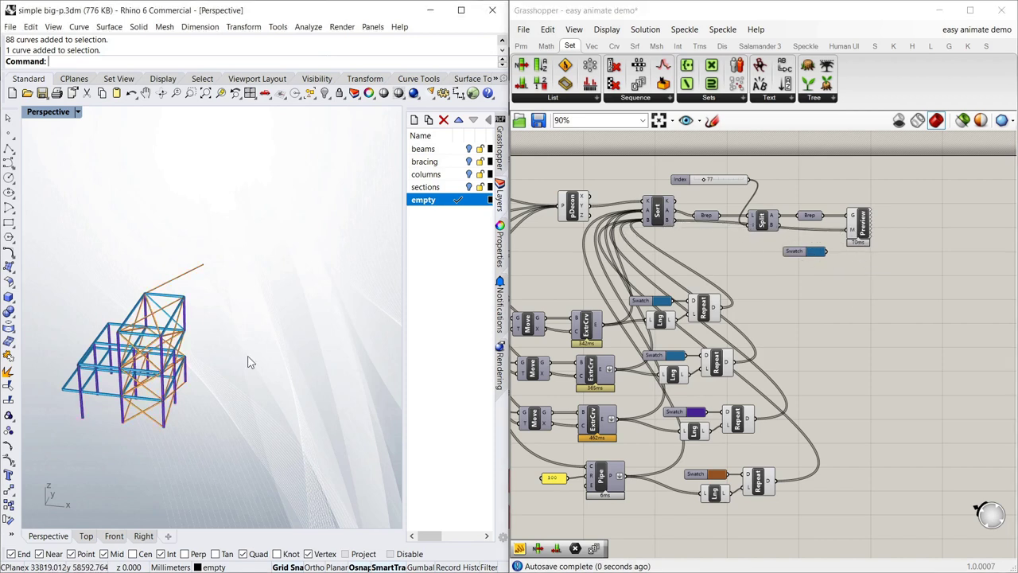
pyautogui.moveTo(234, 369); pyautogui.dragTo(364, 321, button='right')
pyautogui.scroll(6, 180, 366)
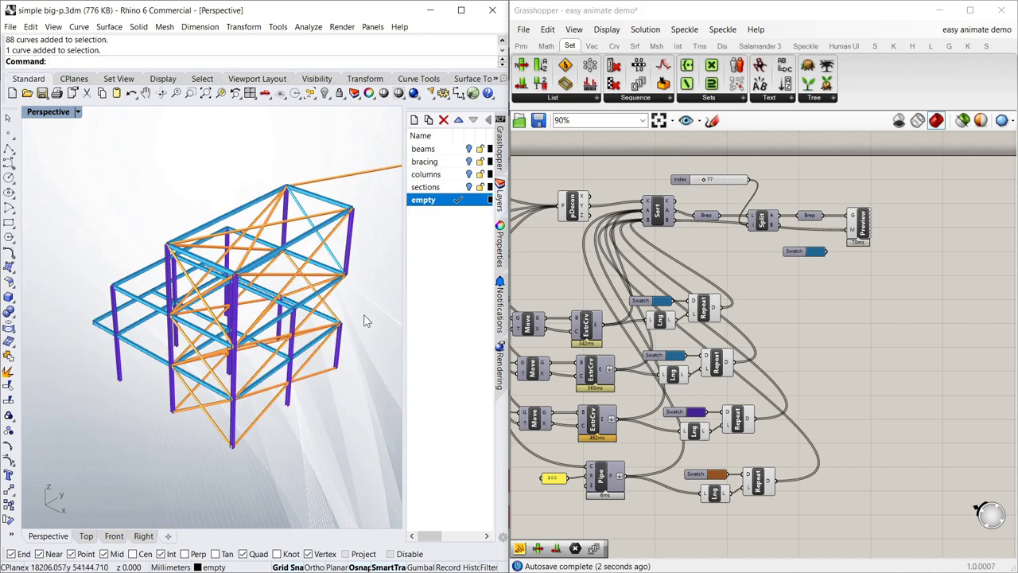
pyautogui.scroll(5, 360, 320)
pyautogui.moveTo(171, 302); pyautogui.dragTo(363, 327, button='right')
pyautogui.scroll(-7, 175, 371)
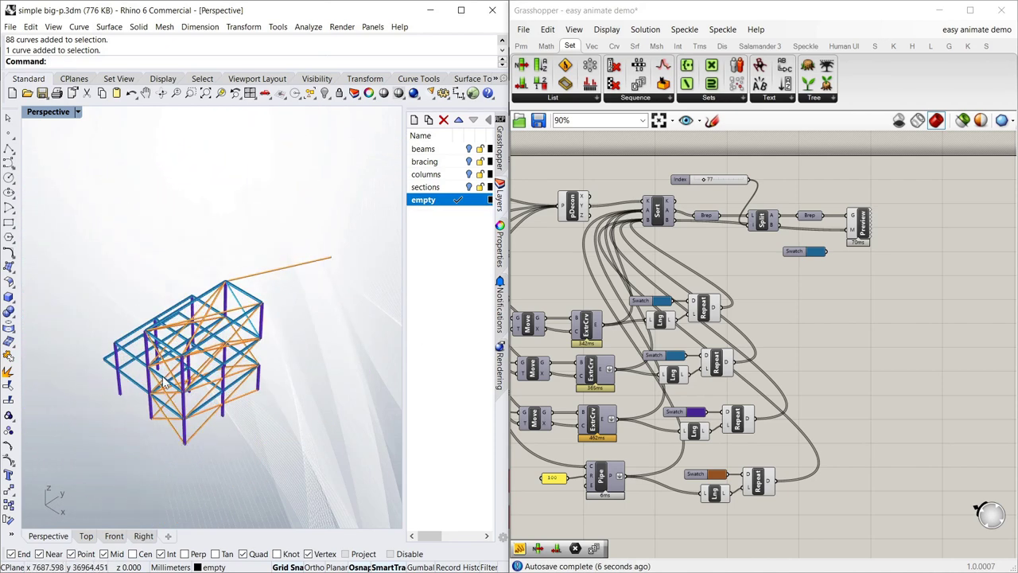
# Step: Raise the Index slider in stages to 408 to build up the coloured structure in the Rhino view
pyautogui.moveTo(704, 179); pyautogui.dragTo(730, 180)
pyautogui.scroll(-5, 191, 302)
pyautogui.scroll(5, 234, 279)
pyautogui.scroll(-7, 93, 303)
pyautogui.moveTo(174, 338); pyautogui.dragTo(186, 339, button='right')
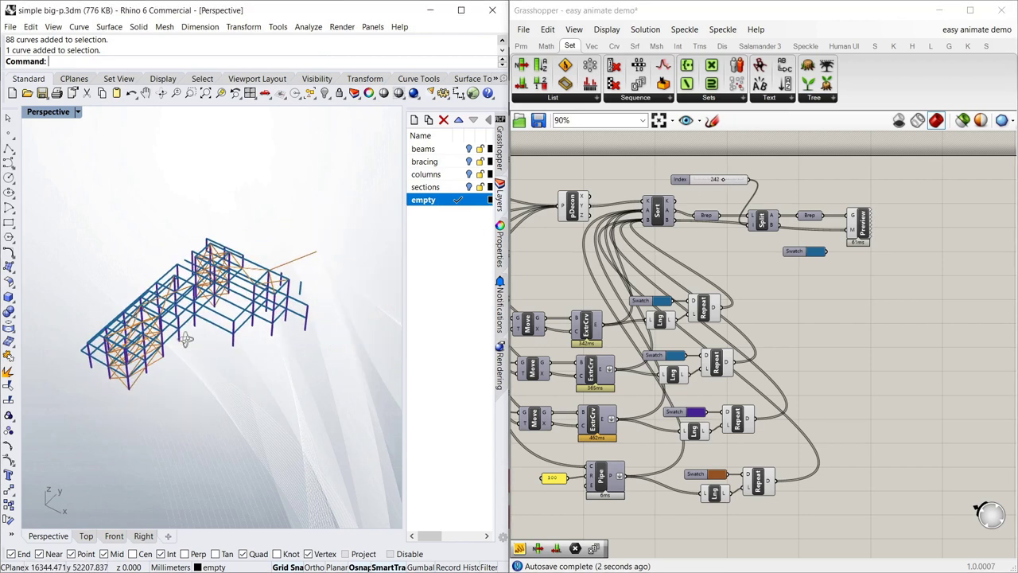
pyautogui.scroll(3, 184, 340)
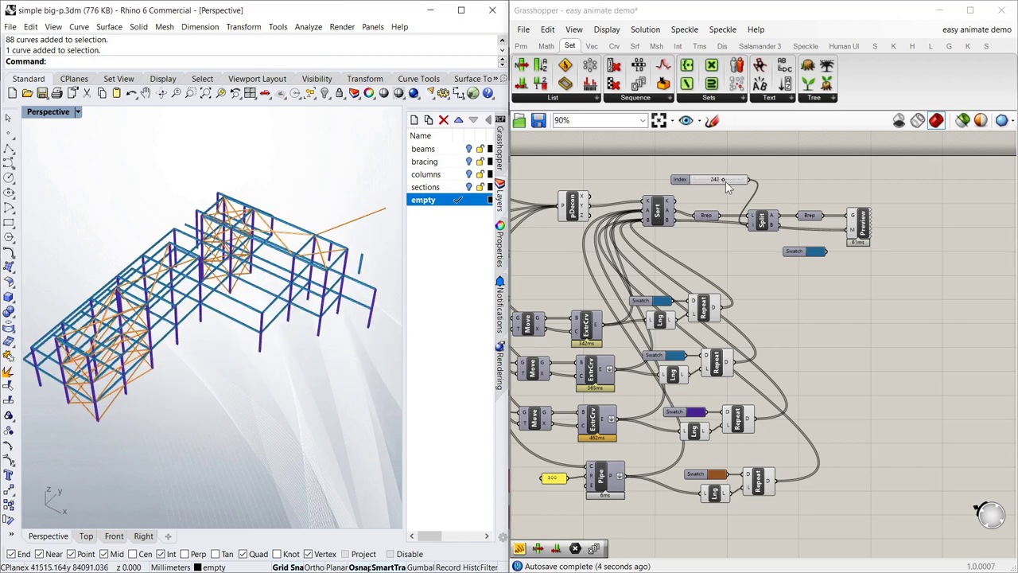
pyautogui.moveTo(726, 181); pyautogui.dragTo(763, 181)
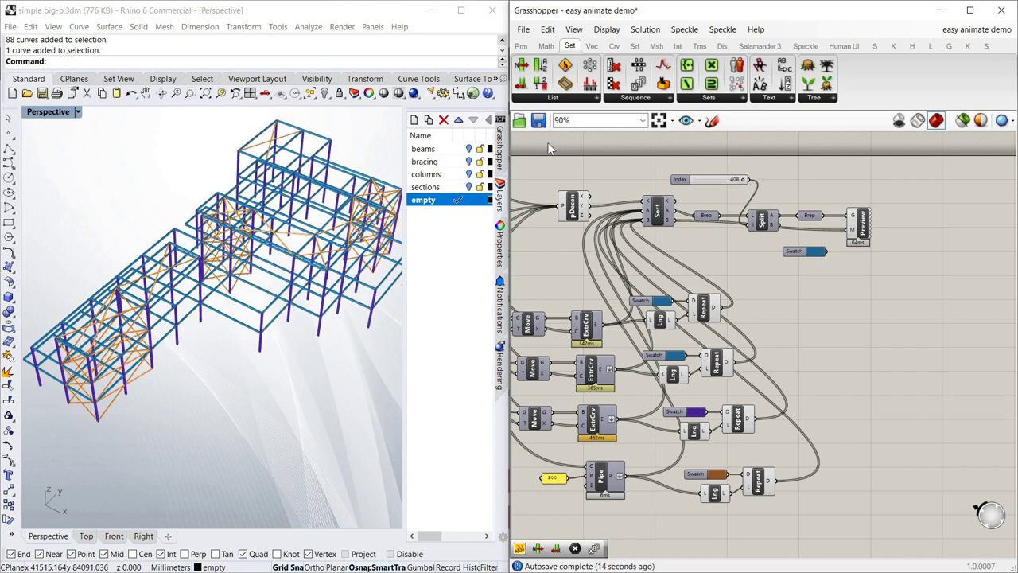